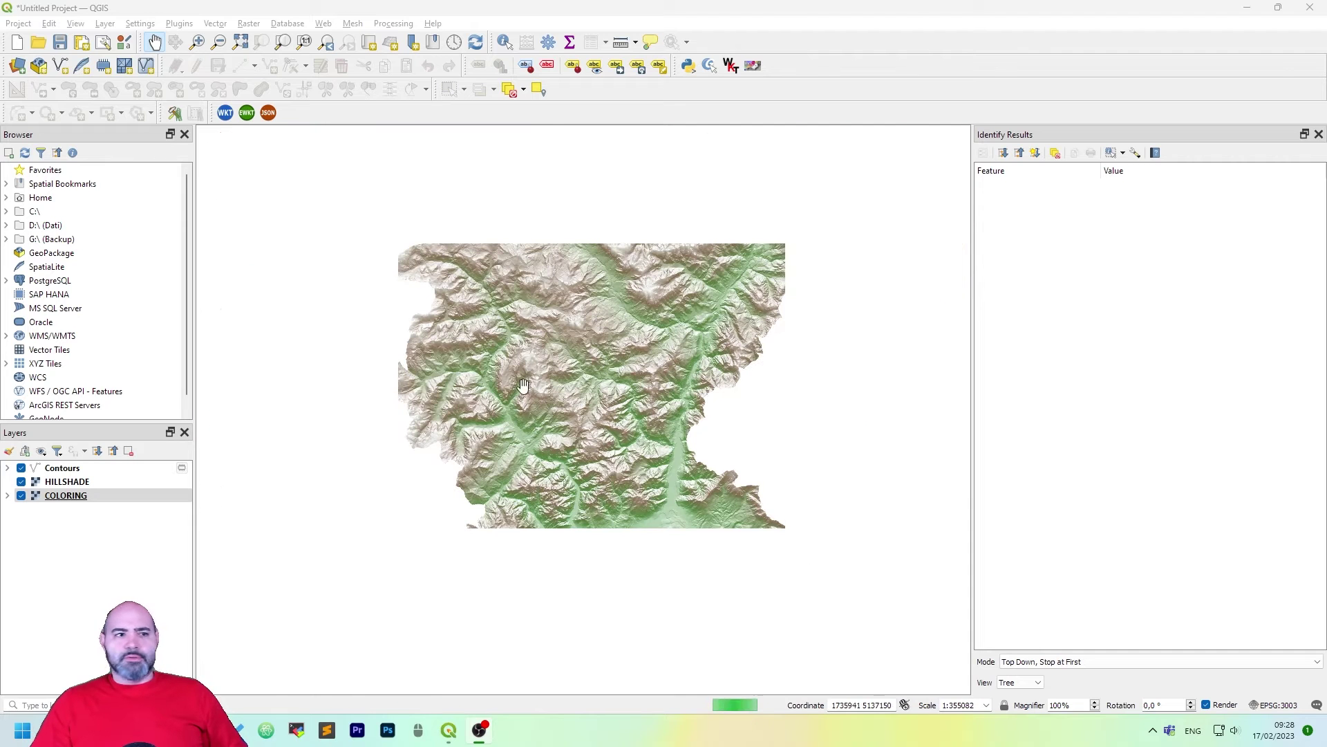
Step: Zoom and pan across the finished relief map, then select the Contours layer
scroll(637, 303, up, 1)
scroll(637, 303, up, 1)
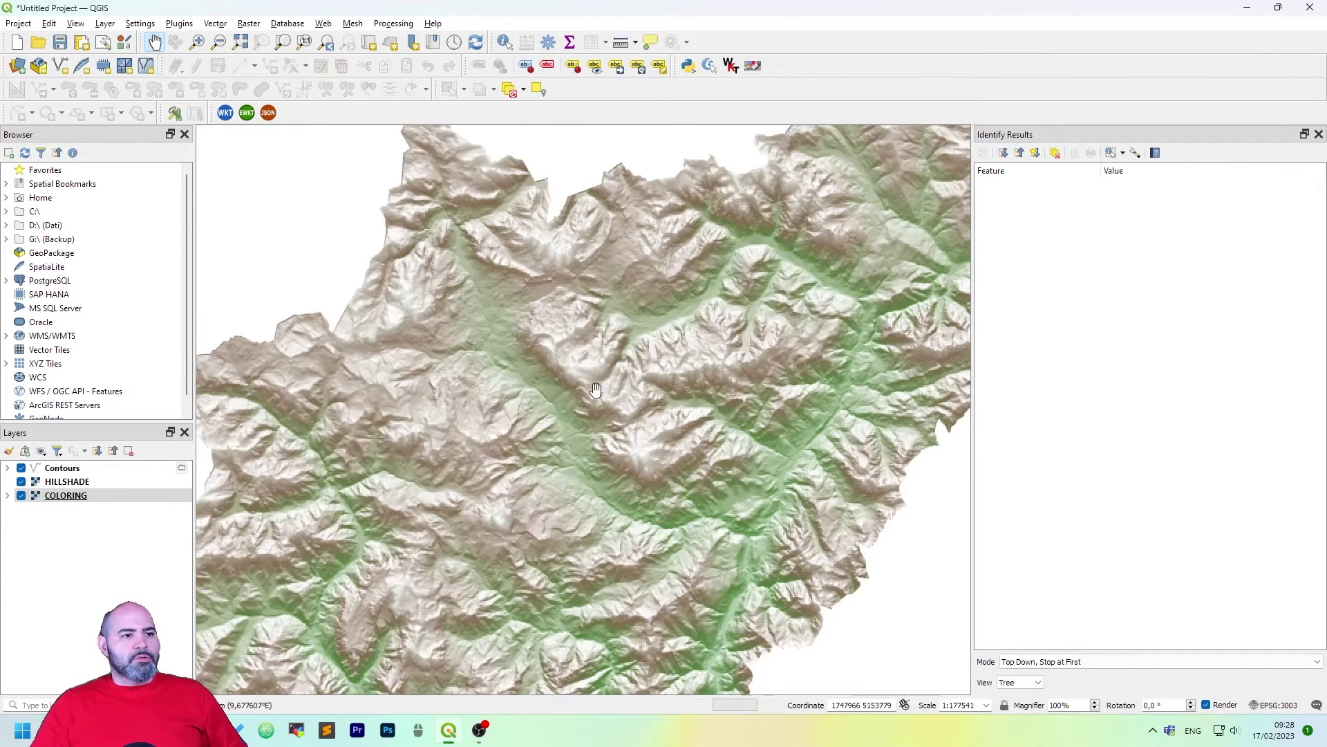
scroll(606, 381, up, 1)
scroll(606, 381, up, 1)
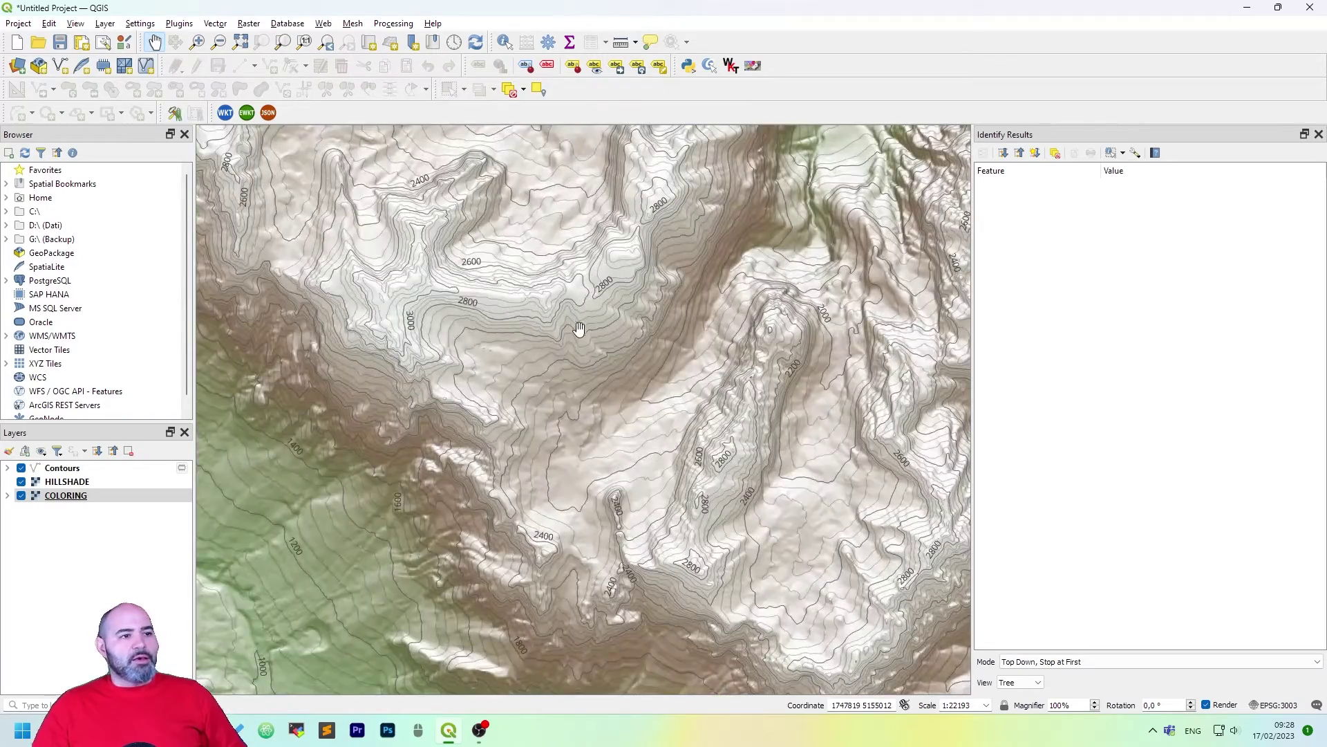
scroll(642, 386, up, 1)
scroll(653, 325, up, 1)
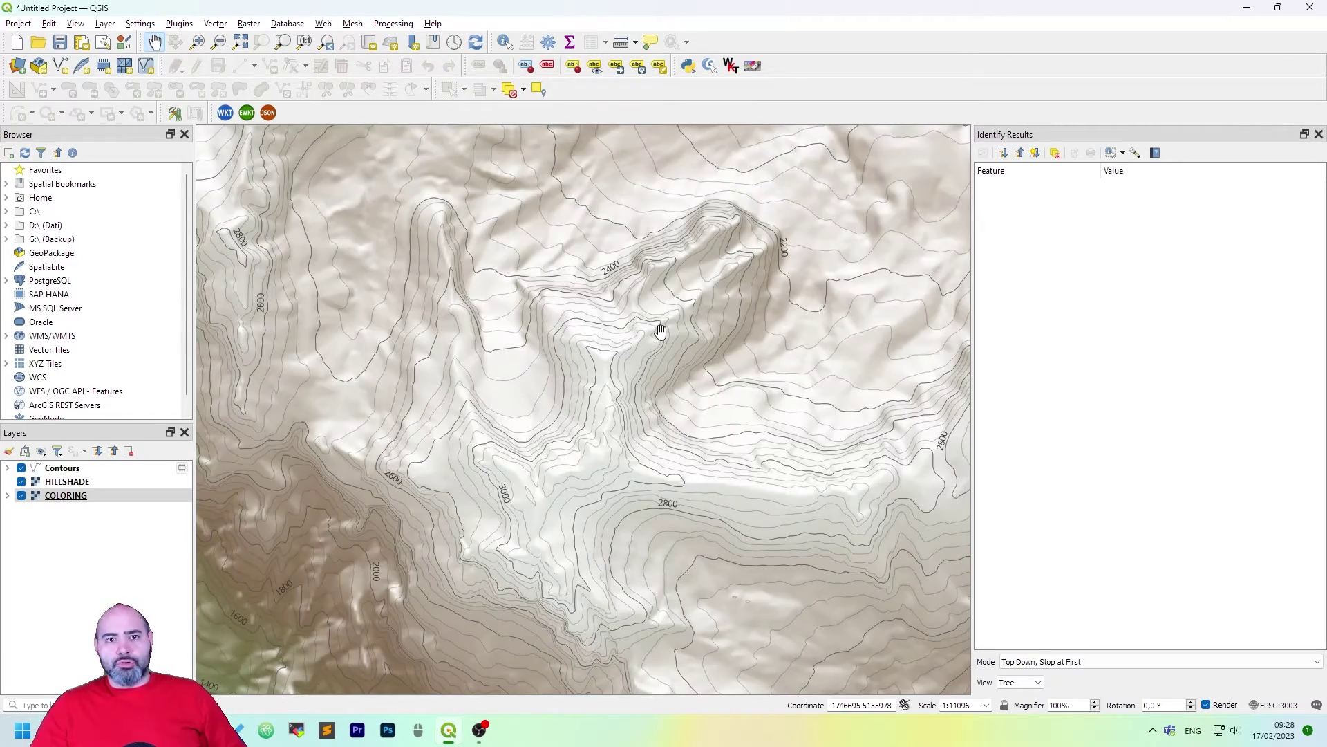
scroll(661, 330, down, 1)
scroll(660, 328, down, 1)
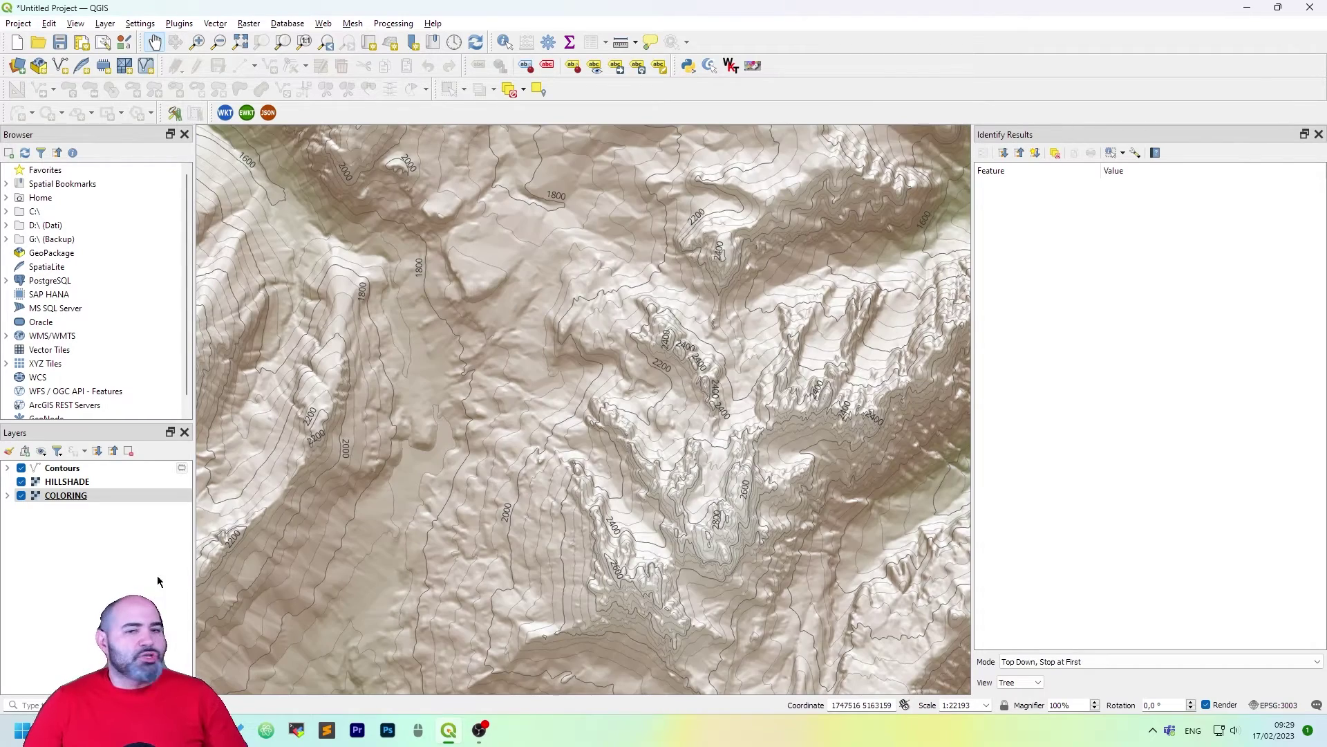
drag(791, 389, 675, 443)
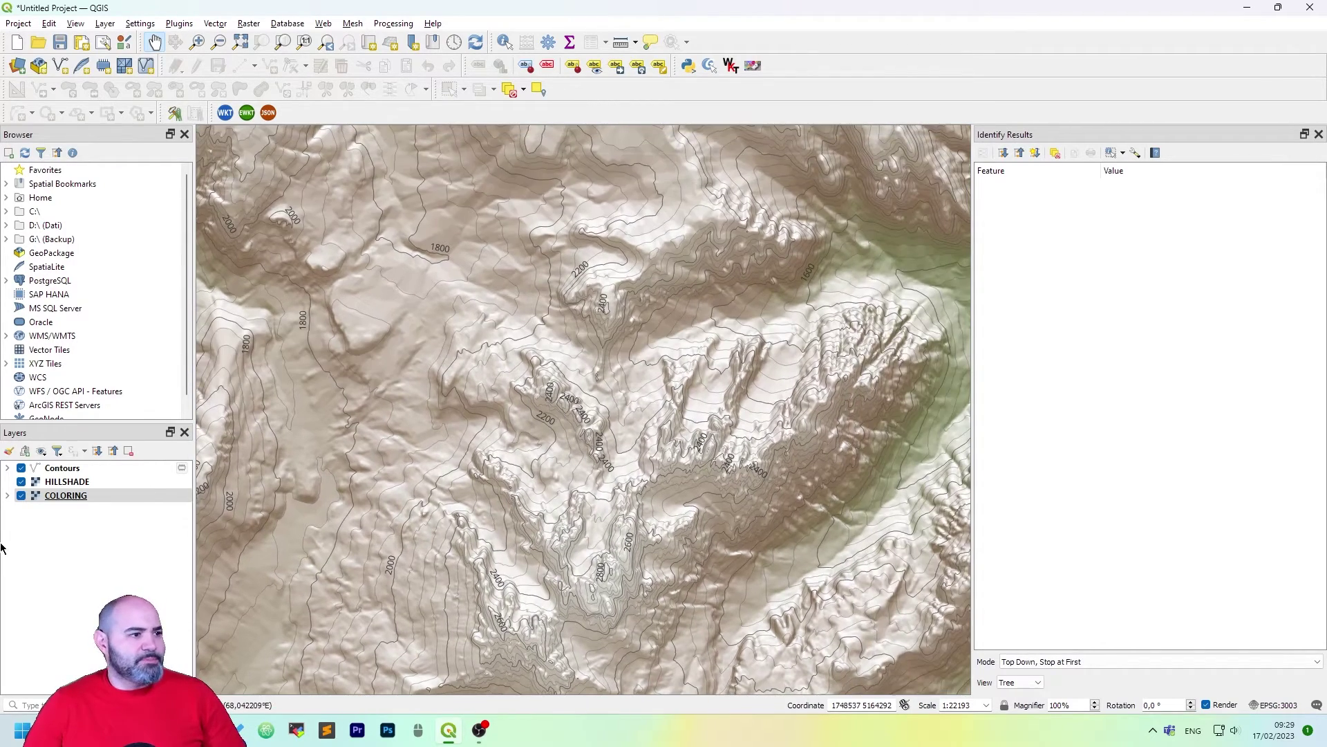
click(73, 469)
Step: Extend the selection to Contours, HILLSHADE and COLORING and group them together
shift+click(70, 495)
right_click(74, 494)
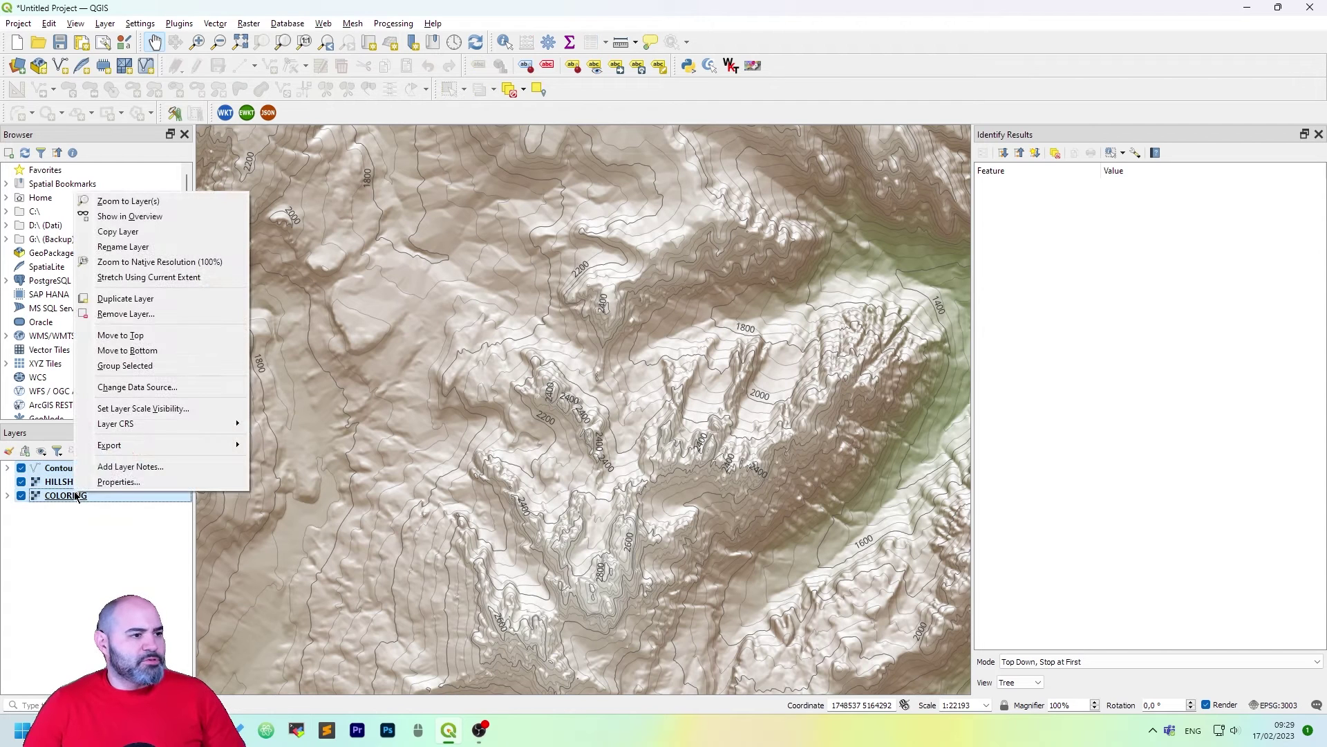
click(163, 365)
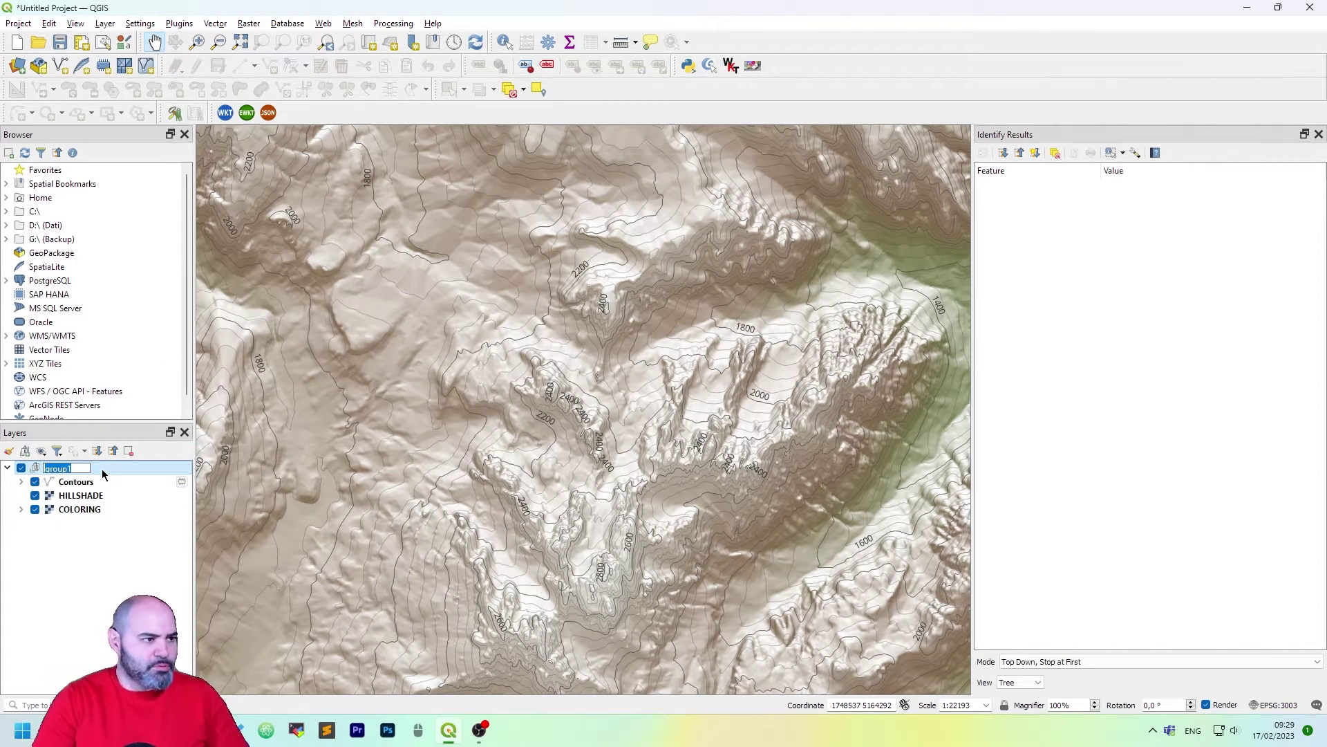
Step: Name the new group REFERENCE, then collapse and hide it
text(SAMPLE)
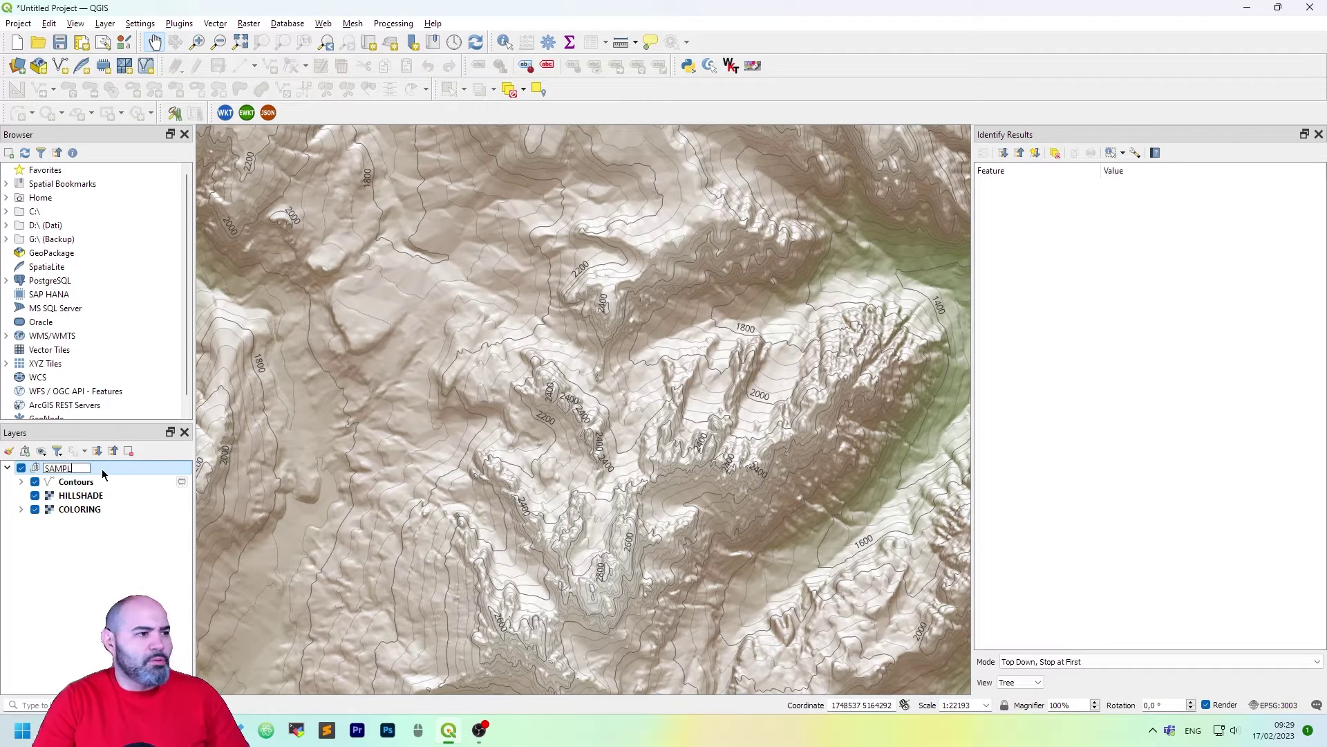
key(BackSpace)
key(BackSpace)
key(BackSpace)
key(BackSpace)
key(BackSpace)
key(BackSpace)
text(REFERENCE)
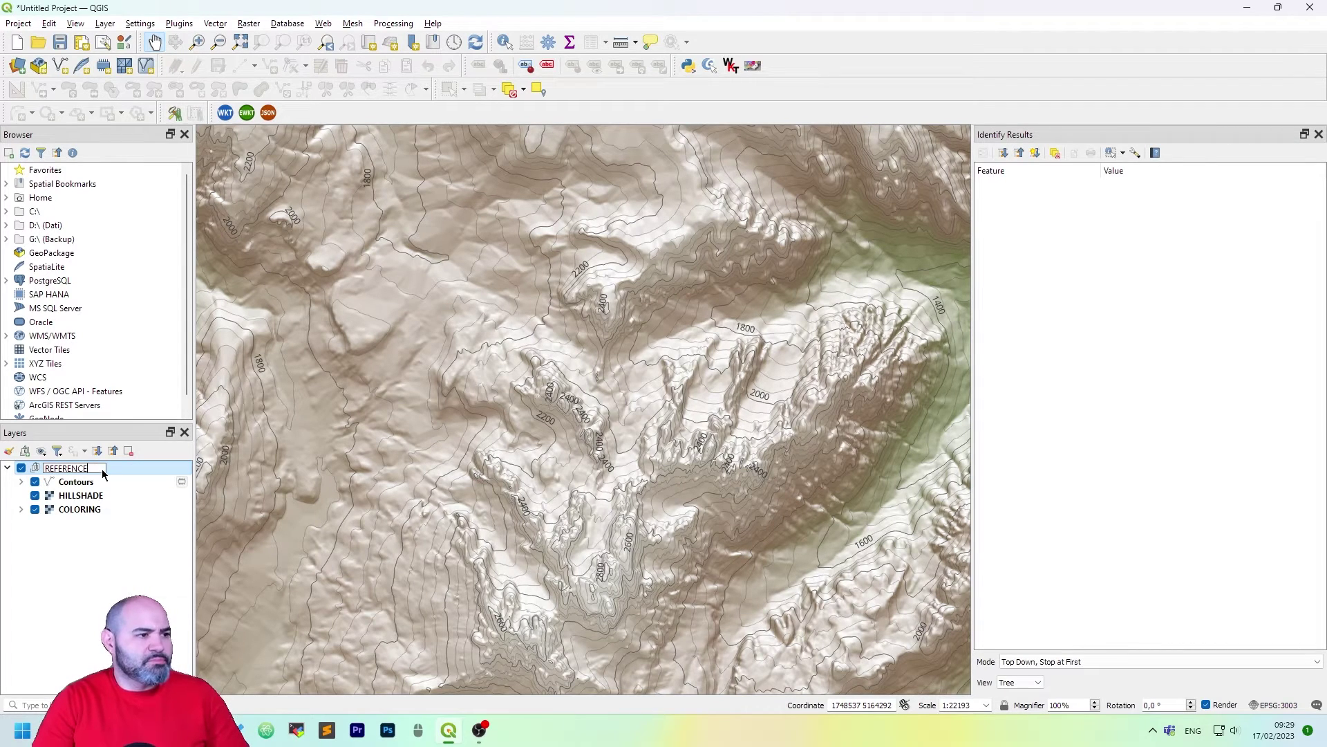
key(Return)
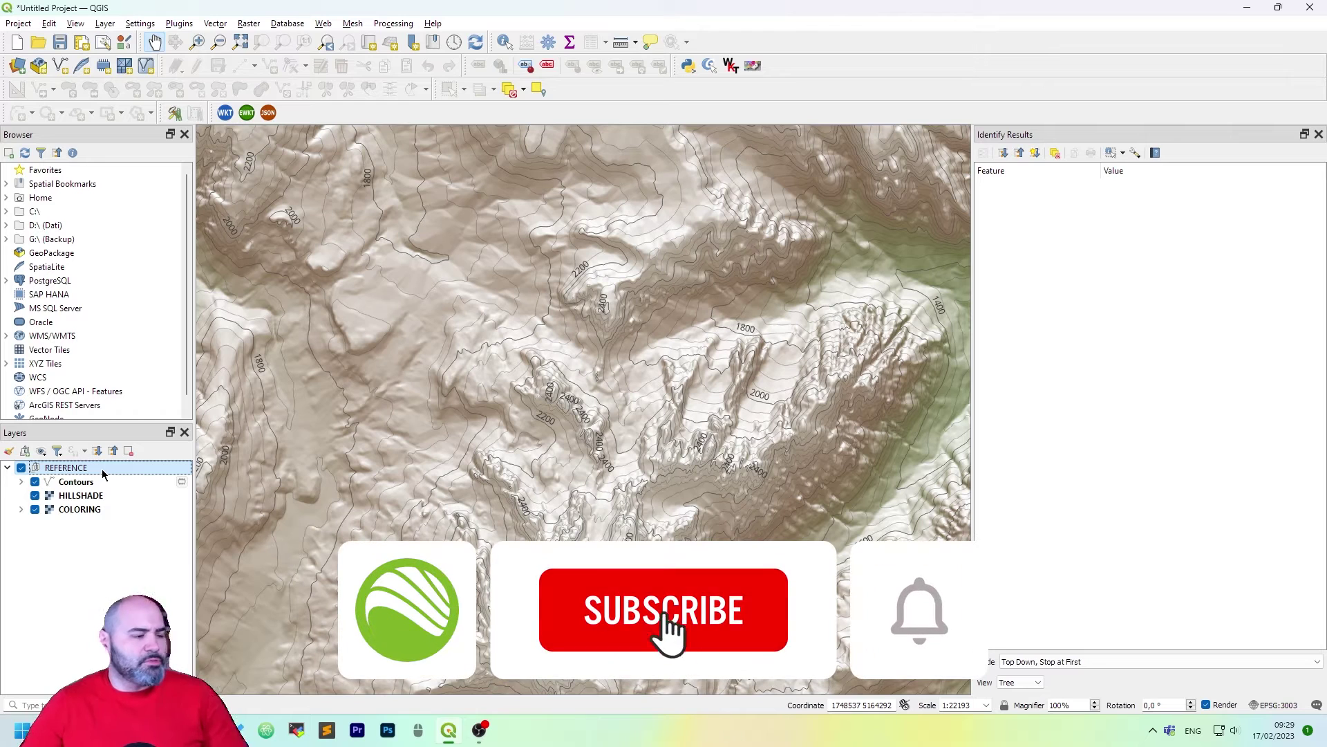
click(9, 468)
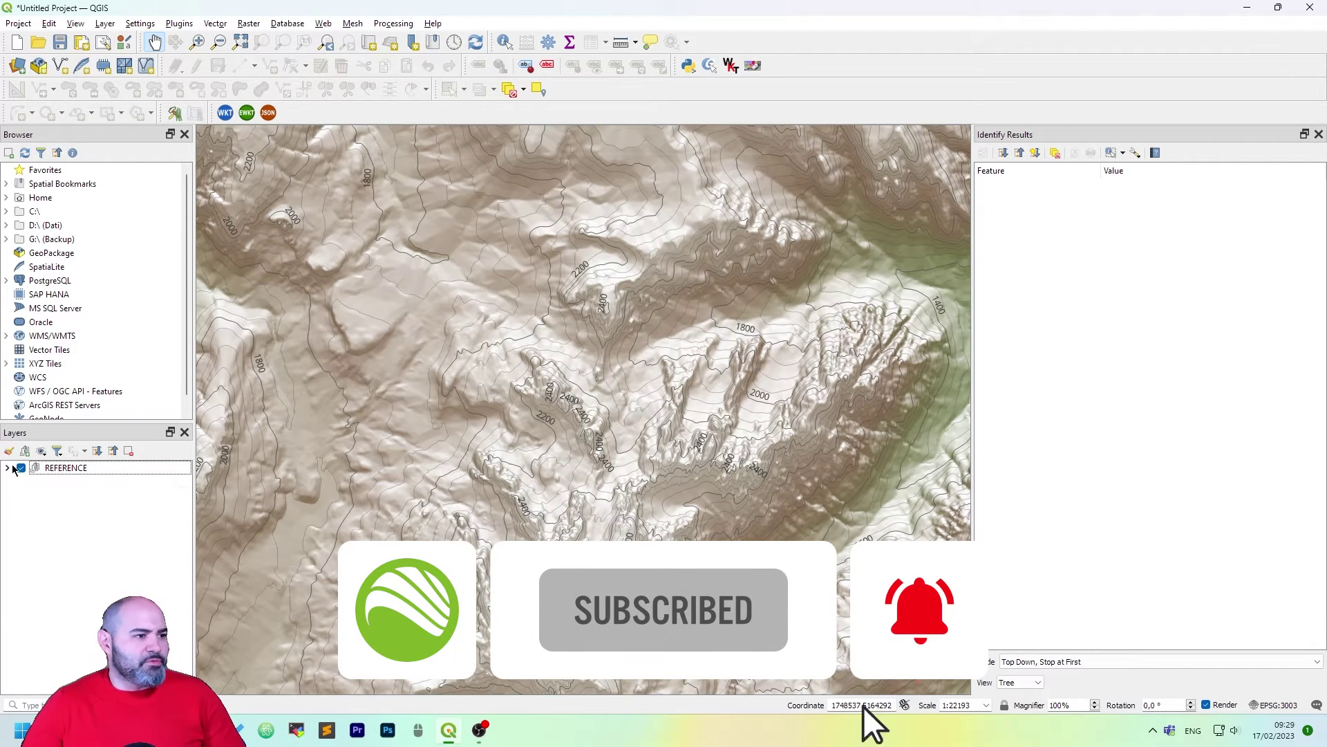
click(21, 468)
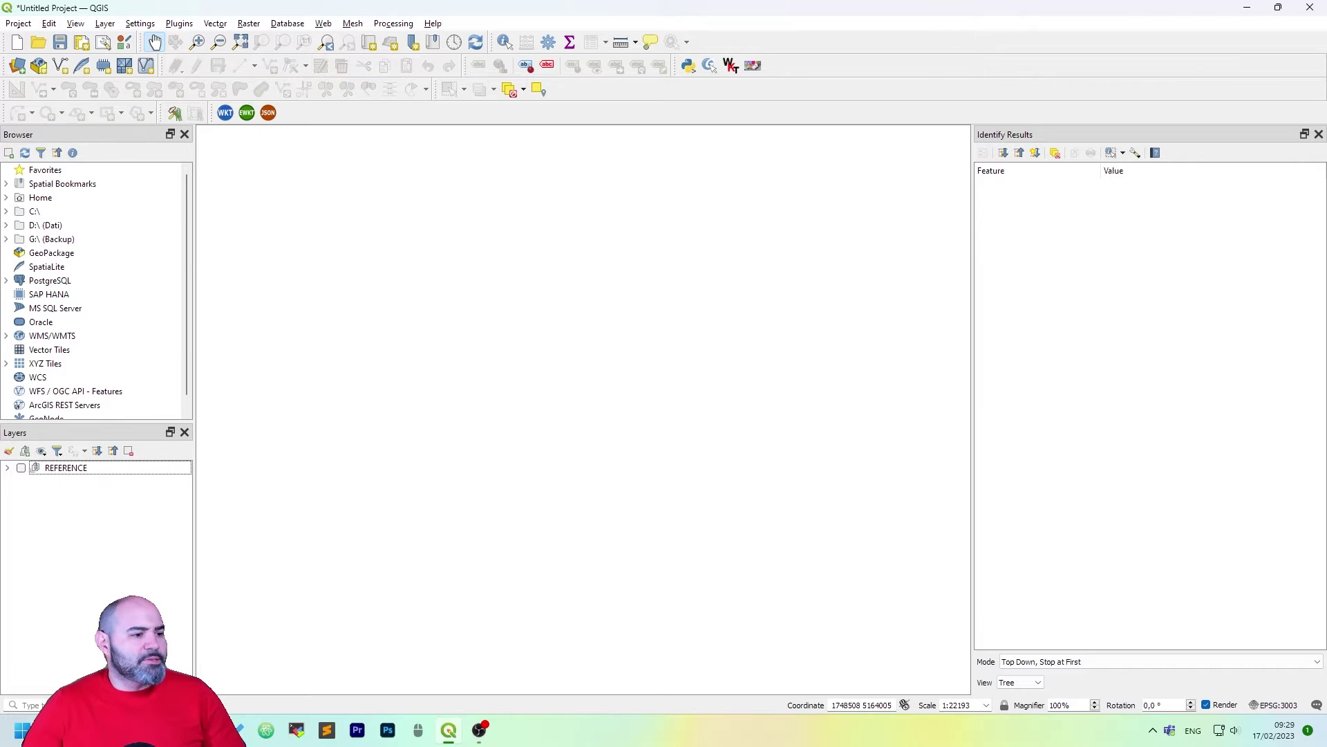
Step: Drag DTM_10x10_RVEN.tif from the raster folder onto the QGIS map
mouse_move(62, 730)
click(62, 650)
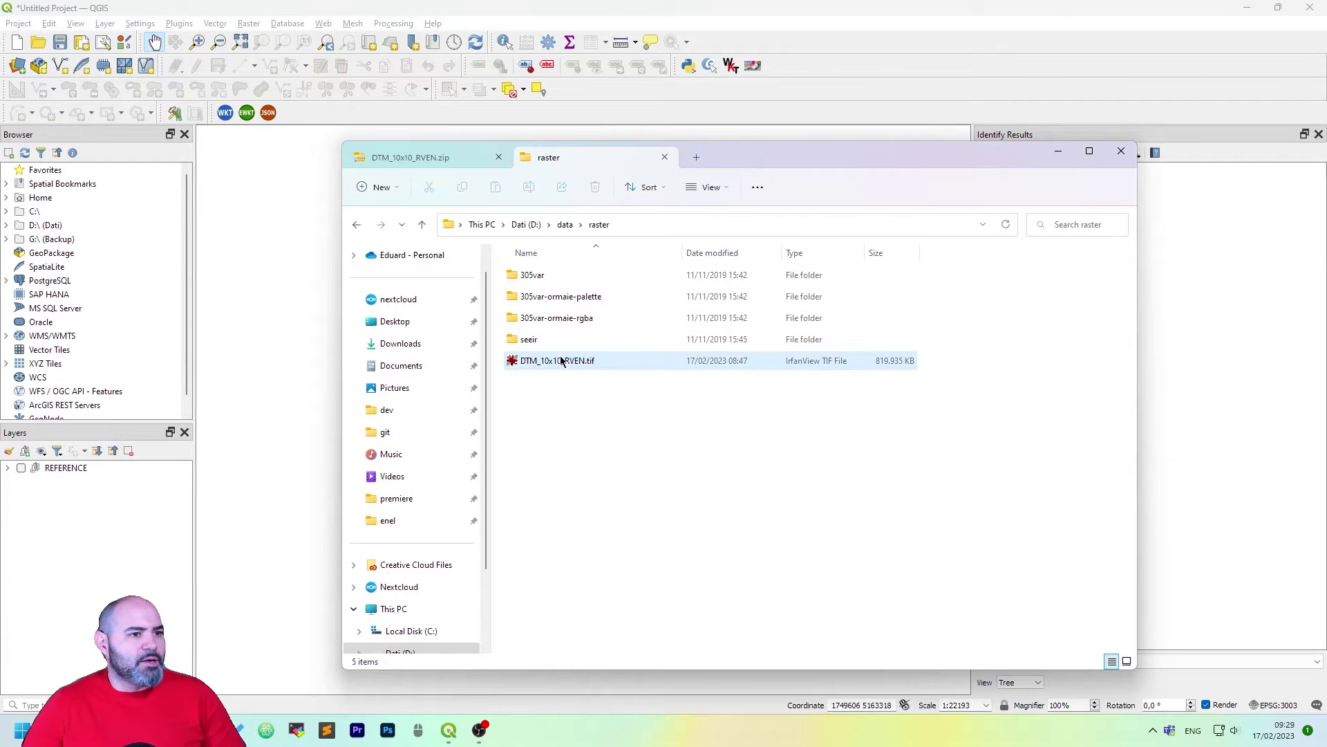
drag(562, 360, 330, 348)
click(330, 347)
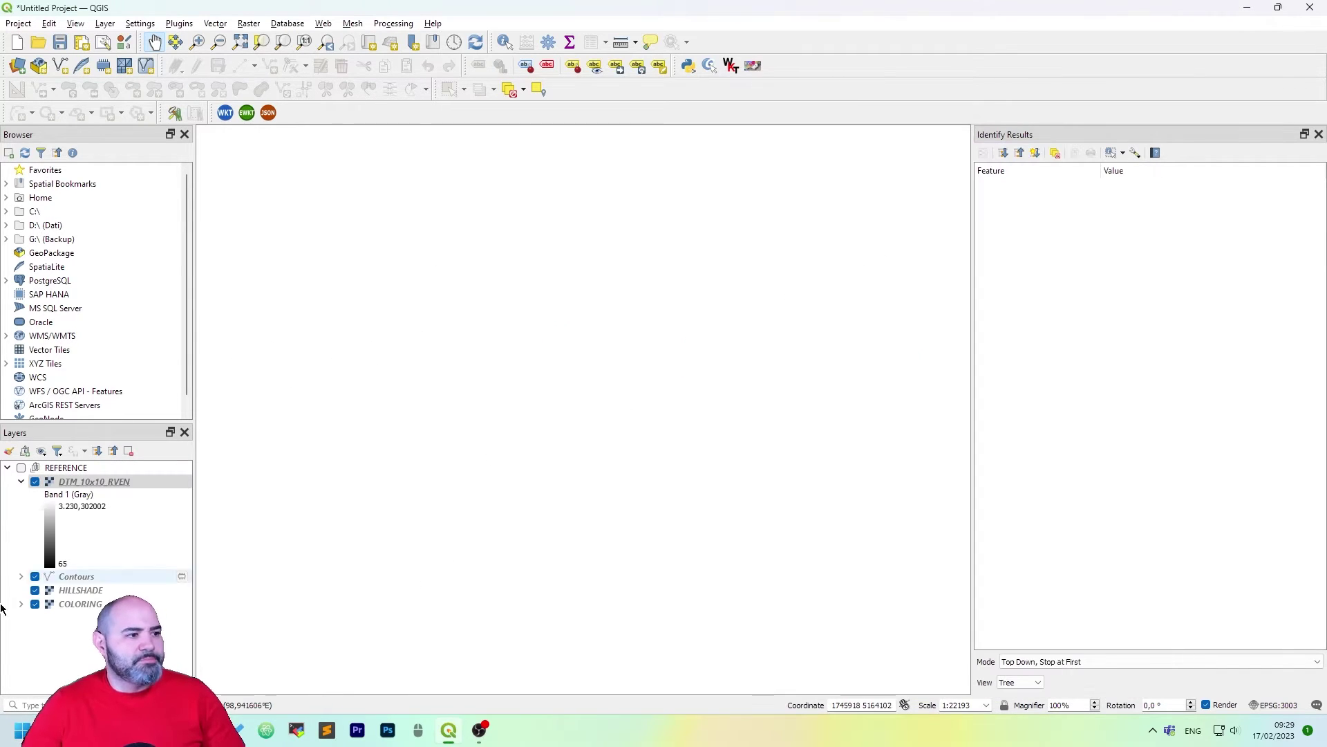
Step: Move the DTM layer out of the REFERENCE group and inspect the grayscale elevation raster
drag(74, 491, 42, 619)
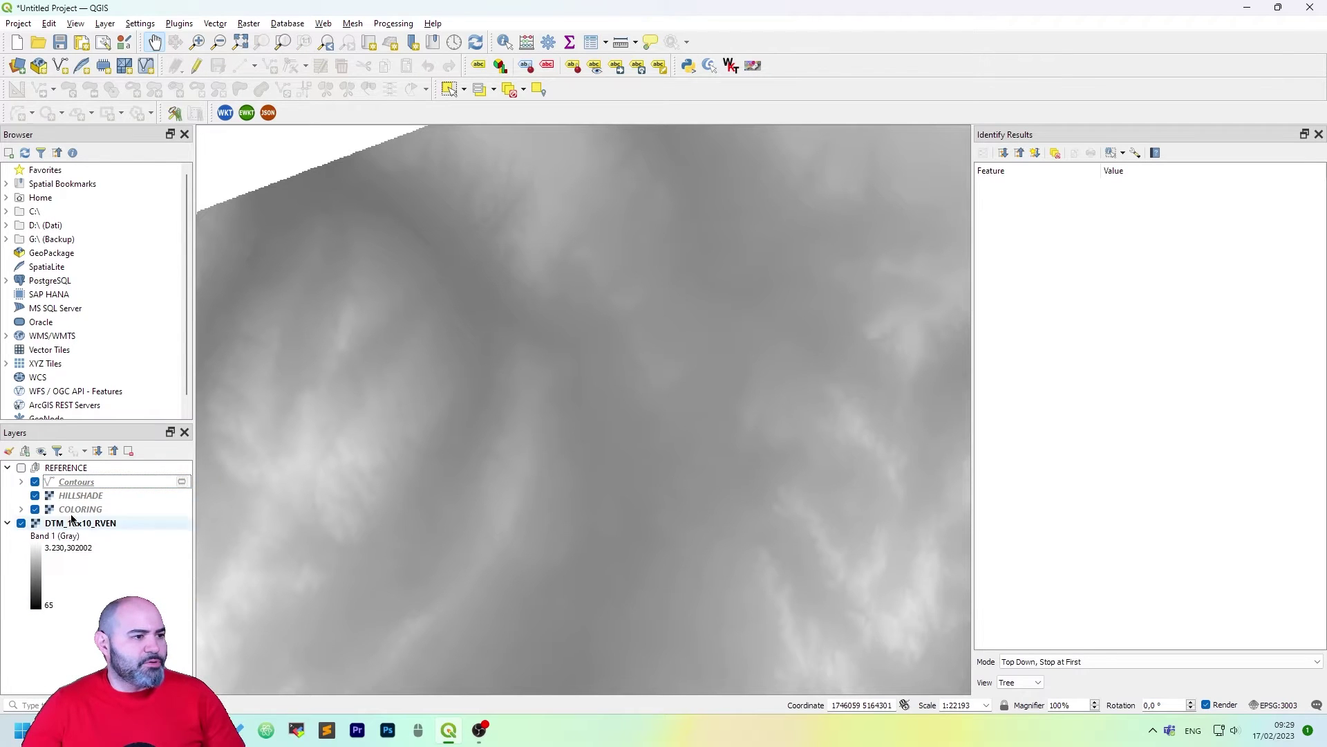
click(7, 467)
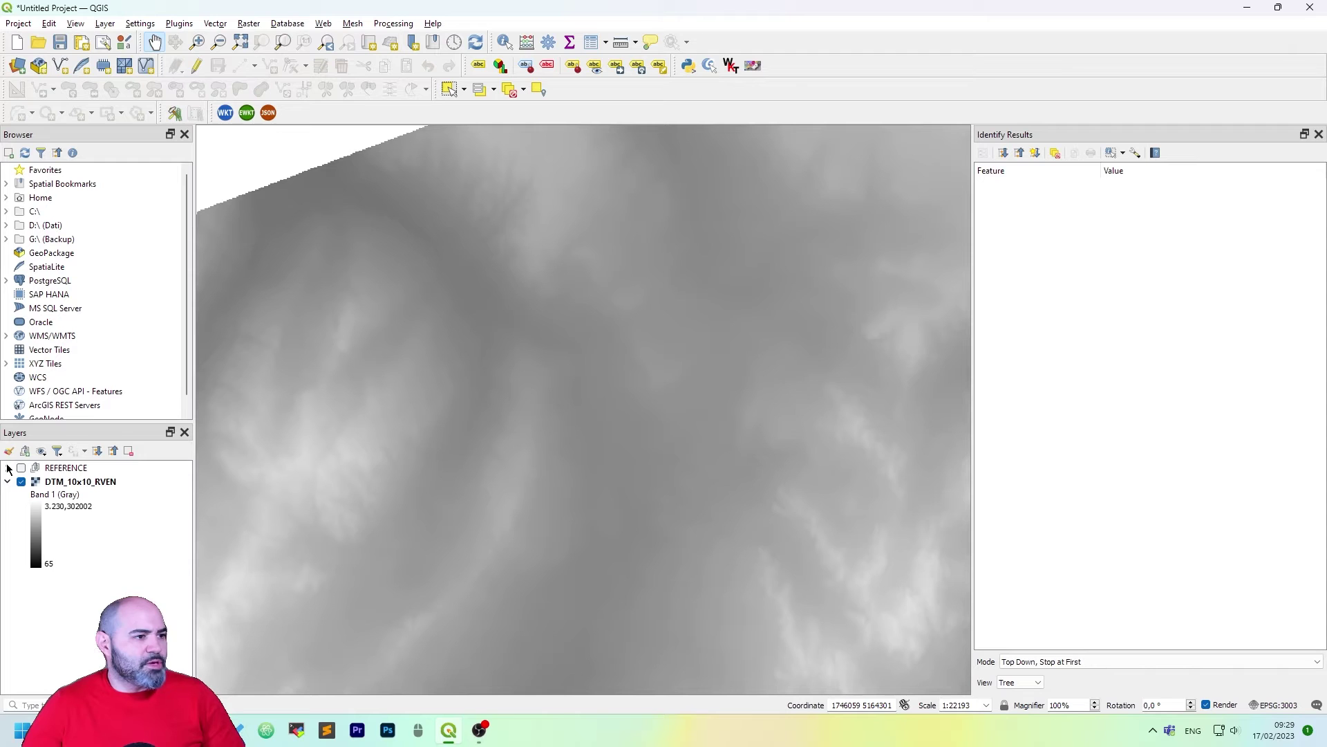
click(84, 481)
scroll(610, 436, down, 5)
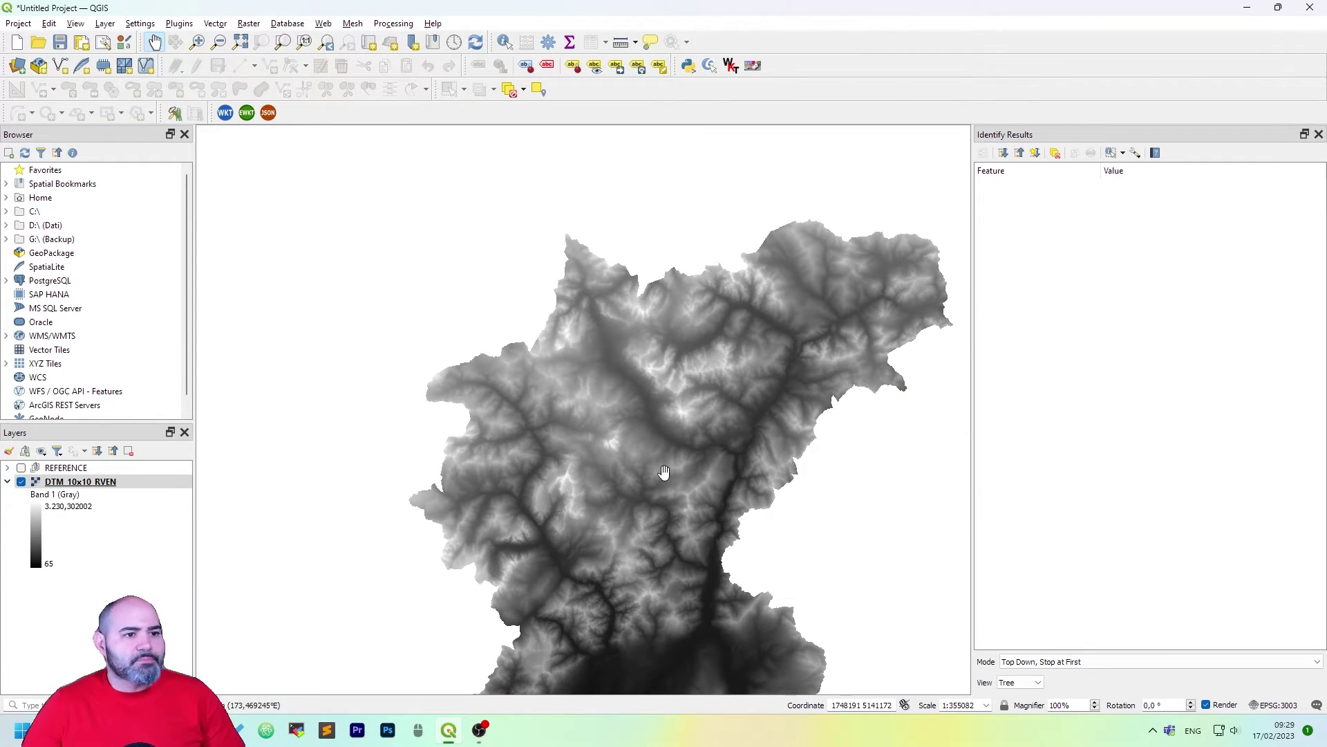
drag(746, 421, 661, 358)
scroll(674, 346, down, 1)
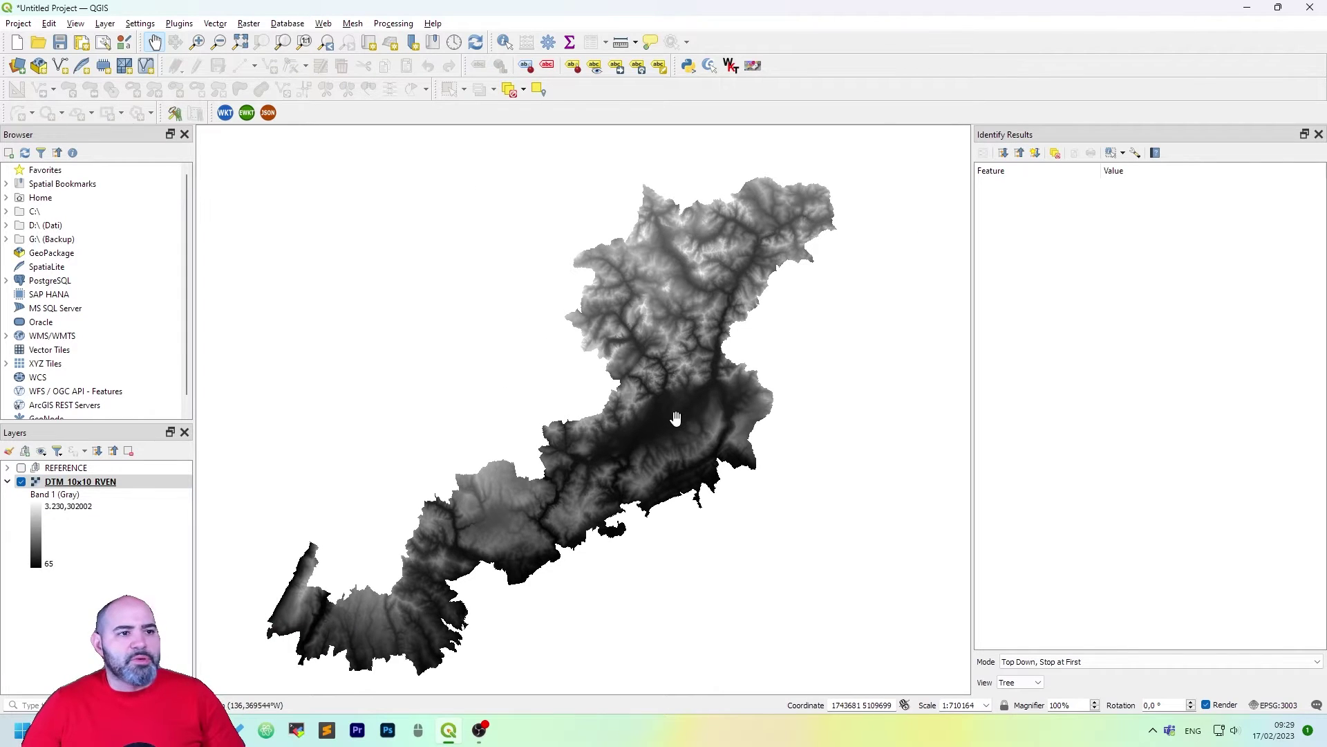
scroll(664, 413, up, 1)
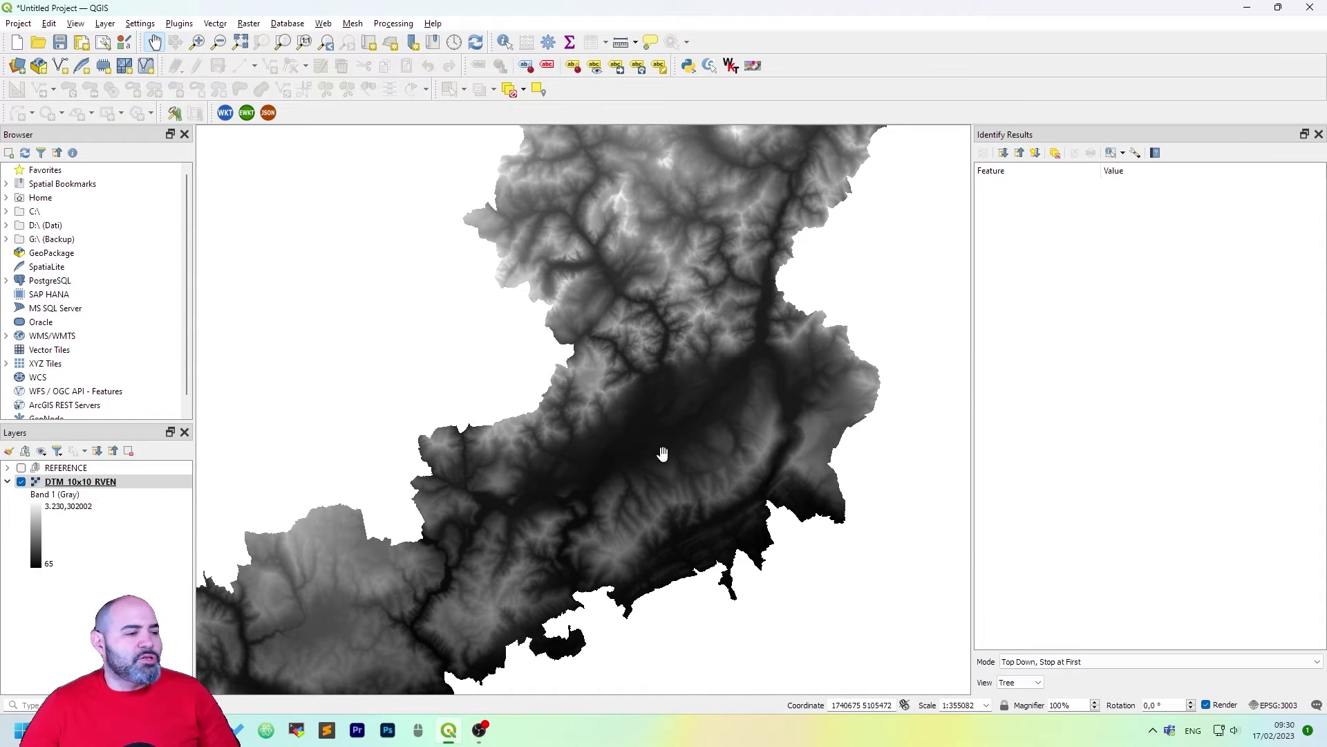
scroll(662, 454, down, 1)
scroll(685, 445, up, 1)
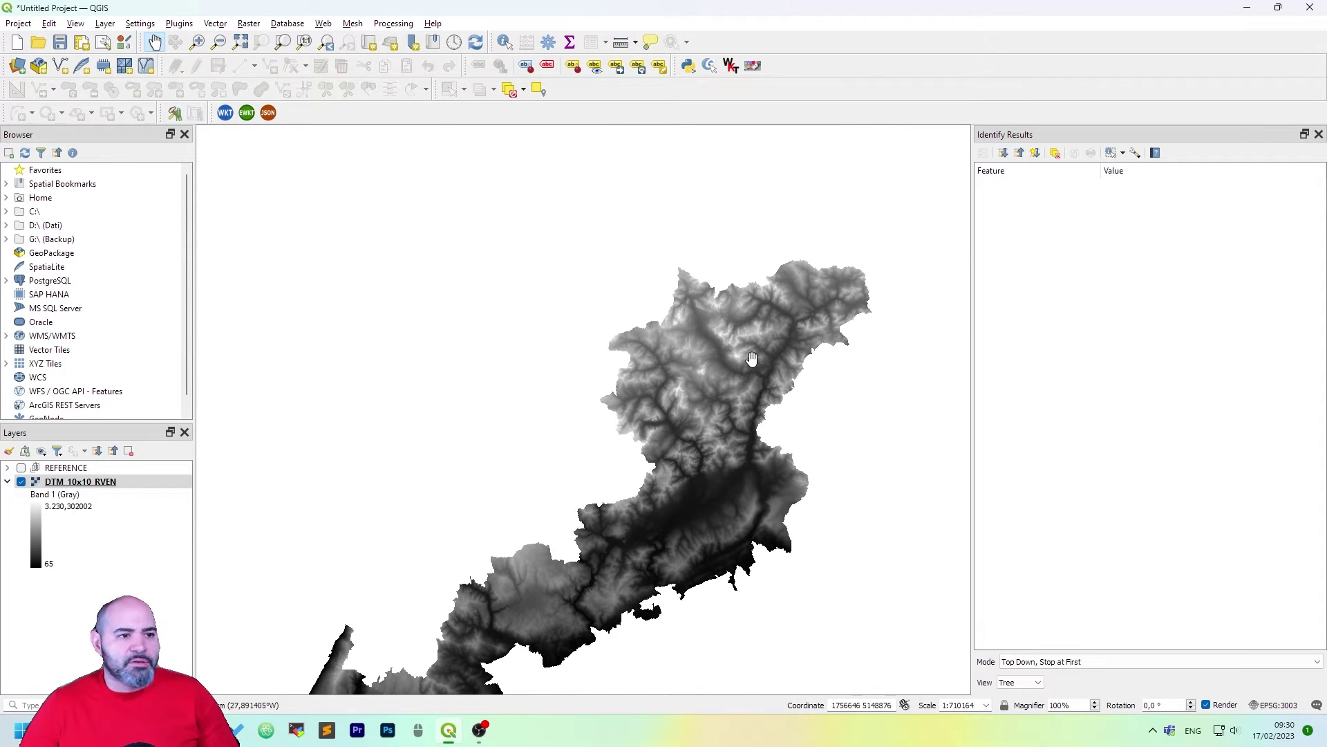
scroll(722, 432, up, 1)
scroll(664, 335, down, 1)
scroll(700, 265, down, 1)
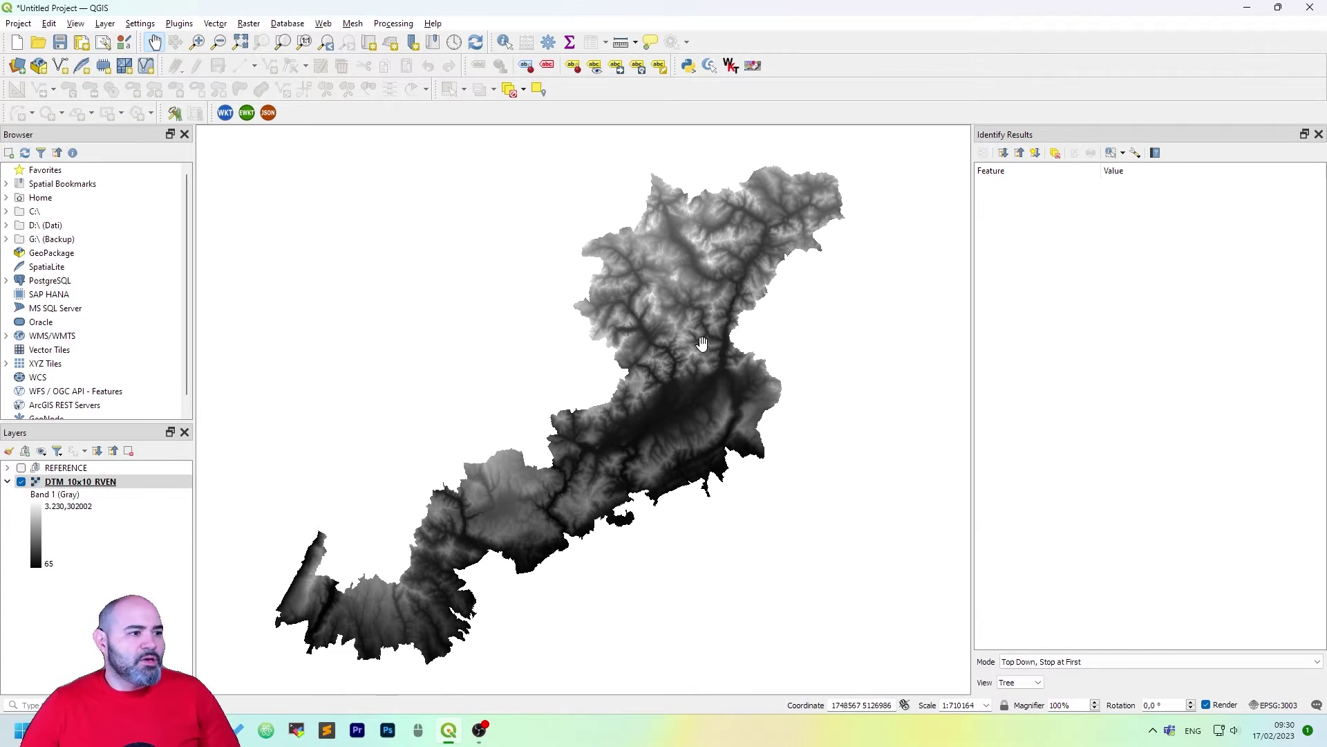
Step: Switch DTM_10x10_RVEN's symbology render type to Hillshade and apply it
double_click(172, 484)
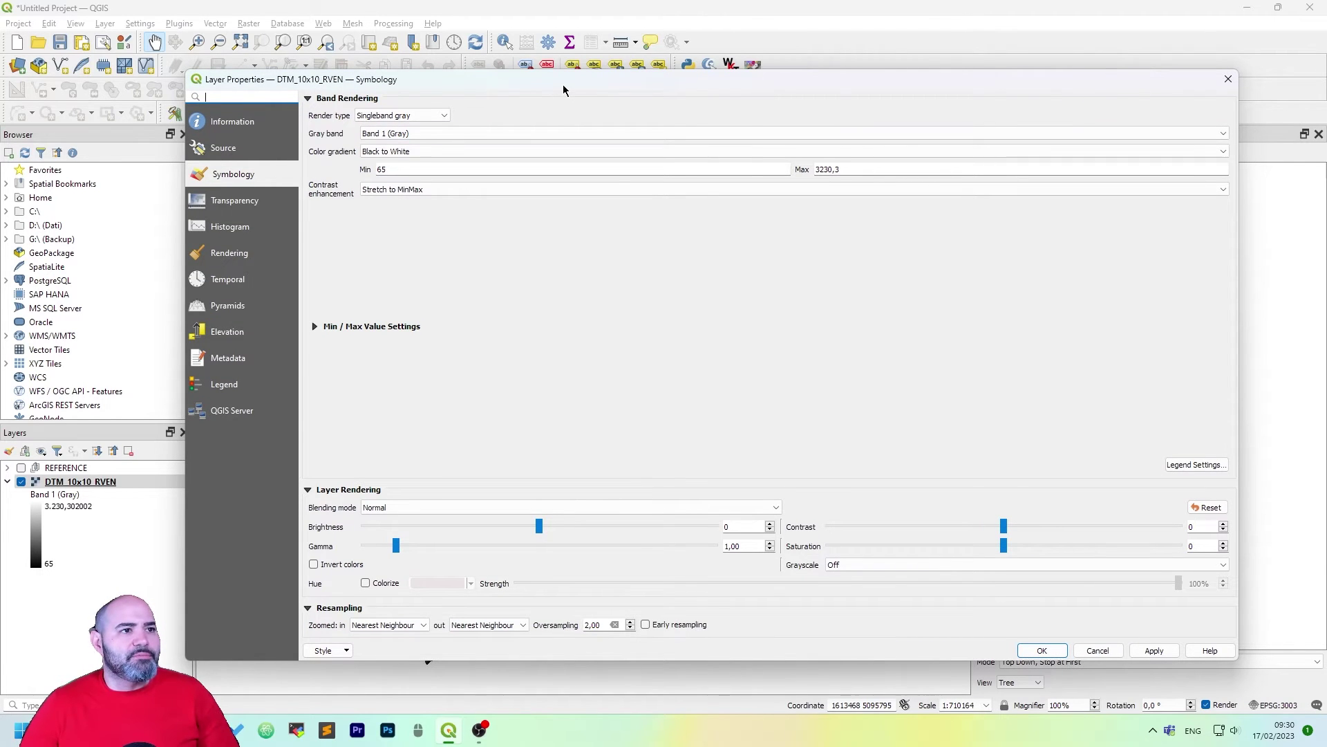
drag(563, 88, 492, 83)
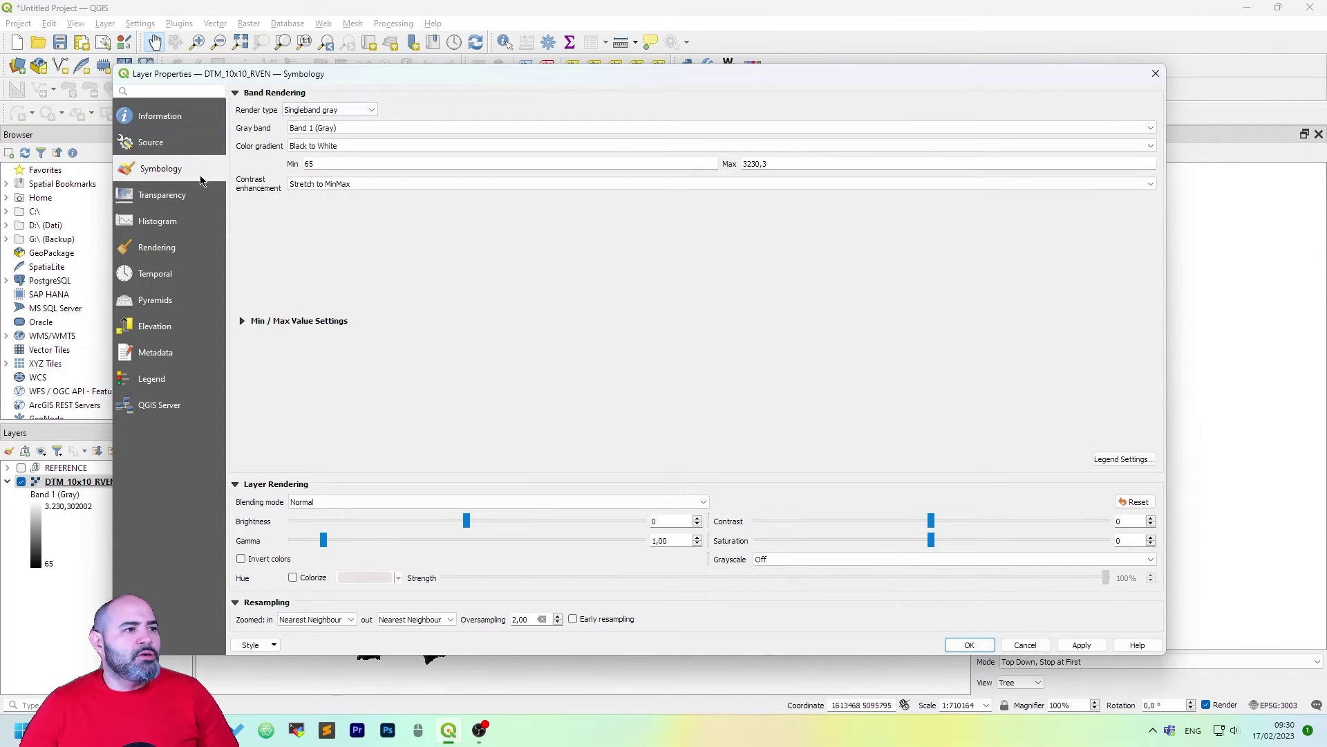
click(329, 110)
click(325, 109)
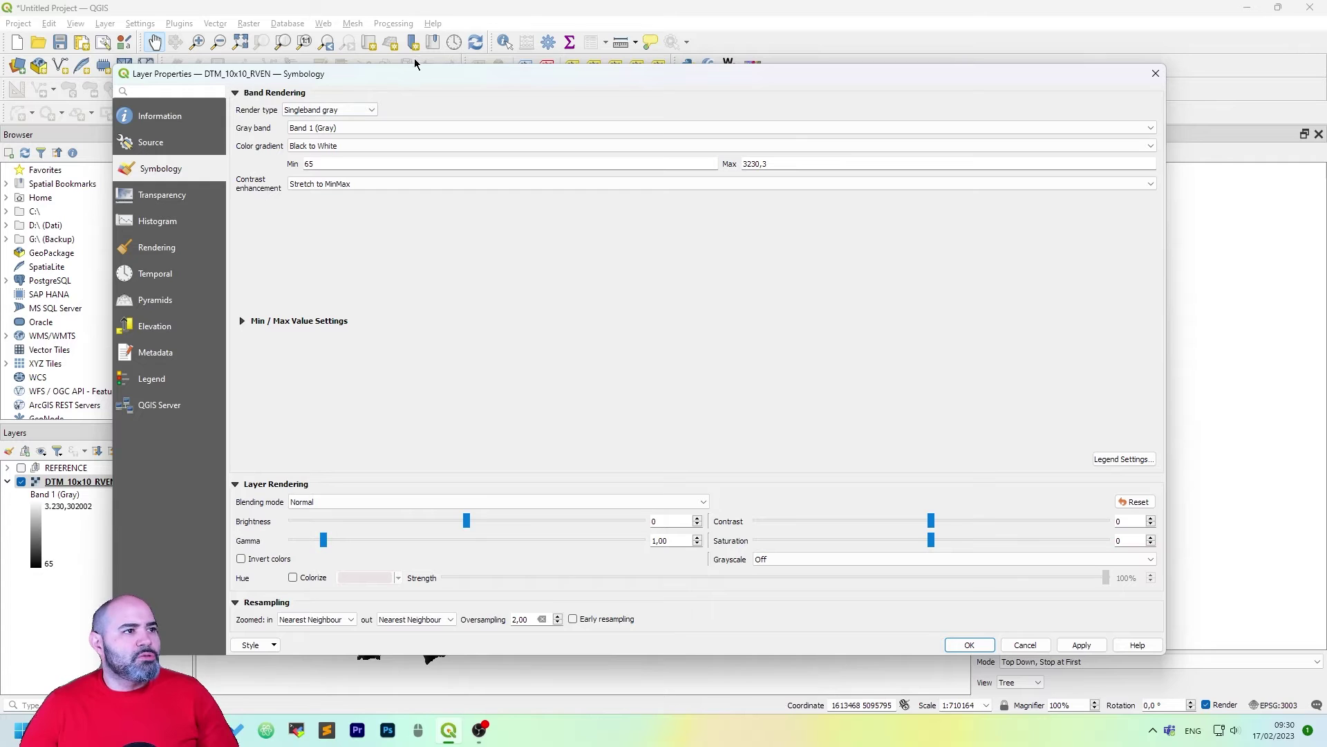
click(354, 112)
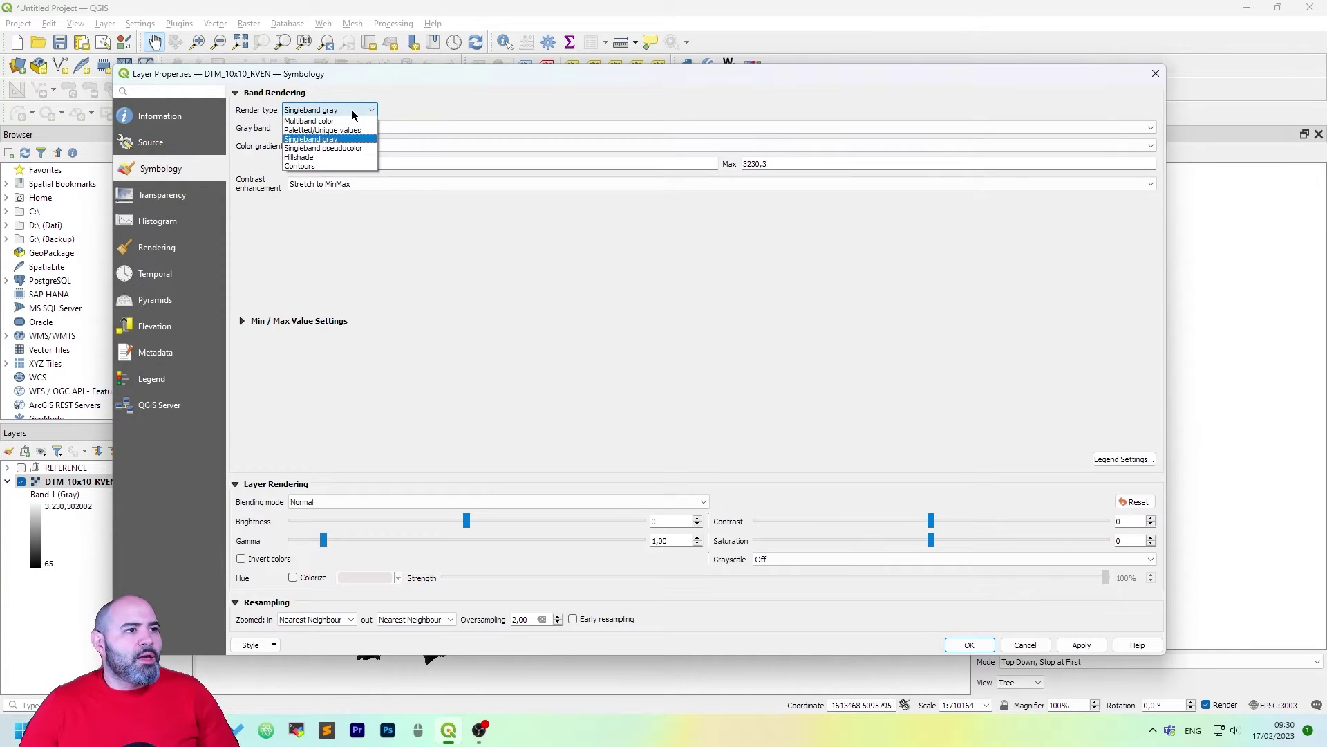
click(346, 158)
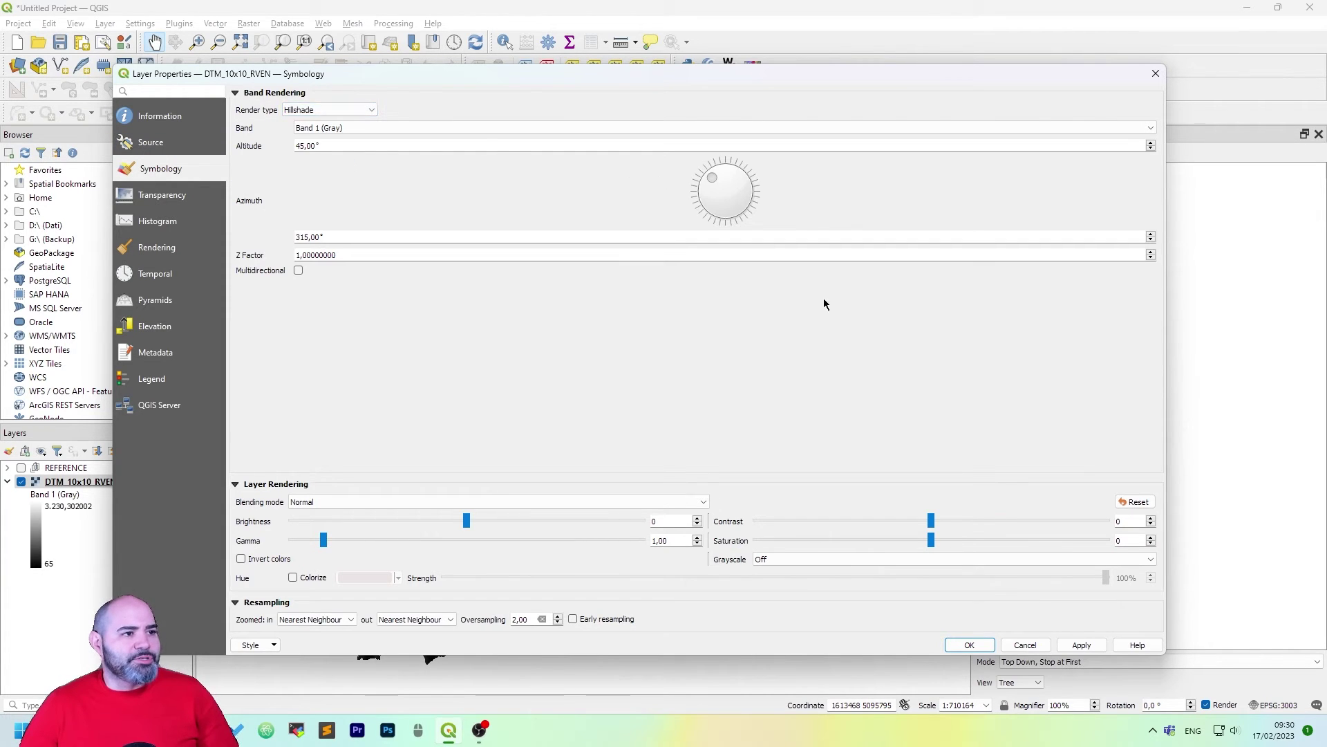
click(1081, 644)
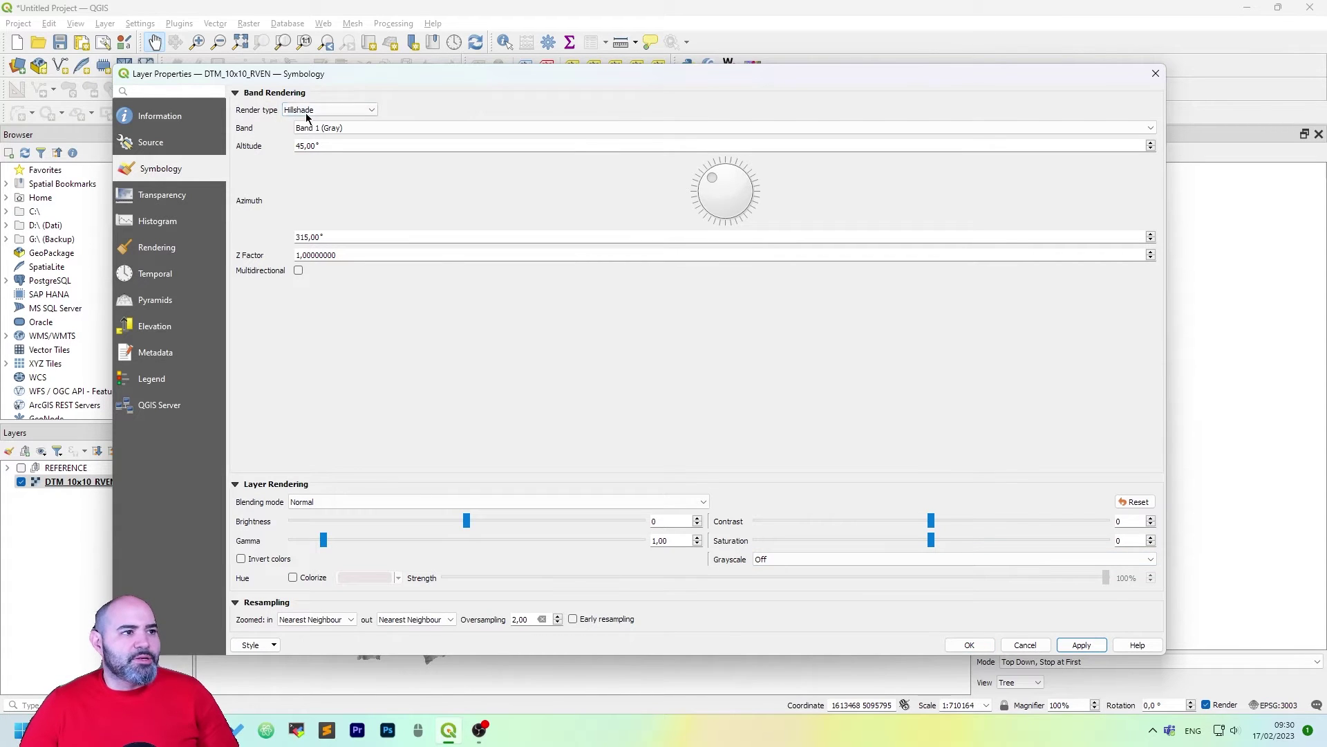
drag(417, 81, 426, 113)
click(1164, 112)
Step: Zoom in and back out to inspect the blocky hillshade up close
scroll(657, 371, up, 3)
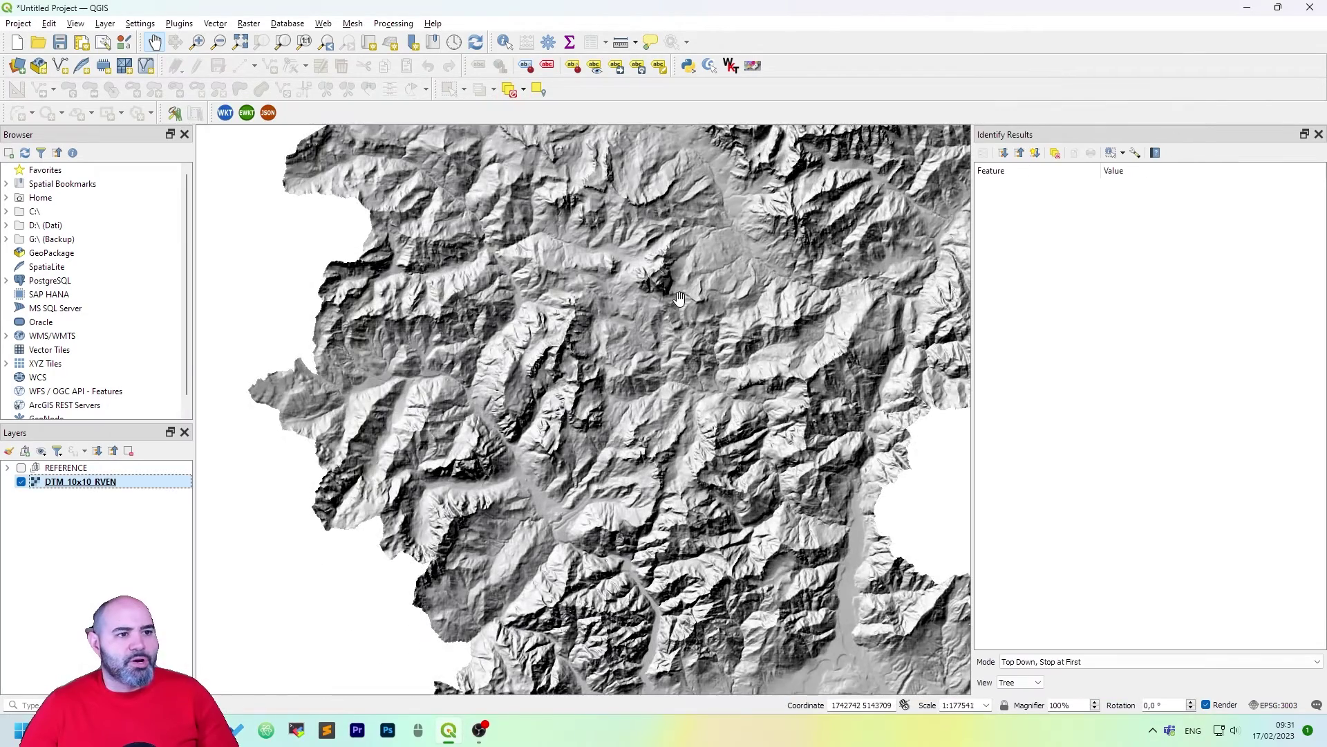
scroll(643, 351, up, 1)
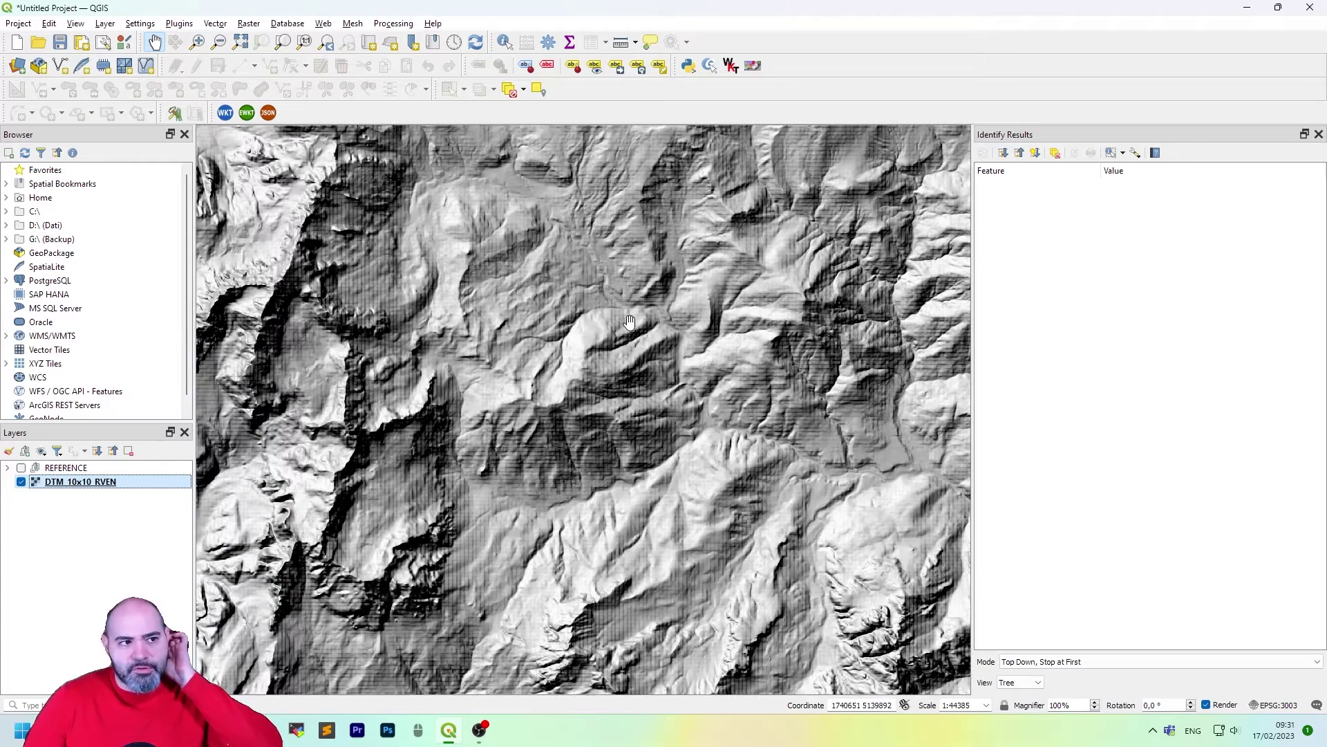
scroll(637, 322, up, 1)
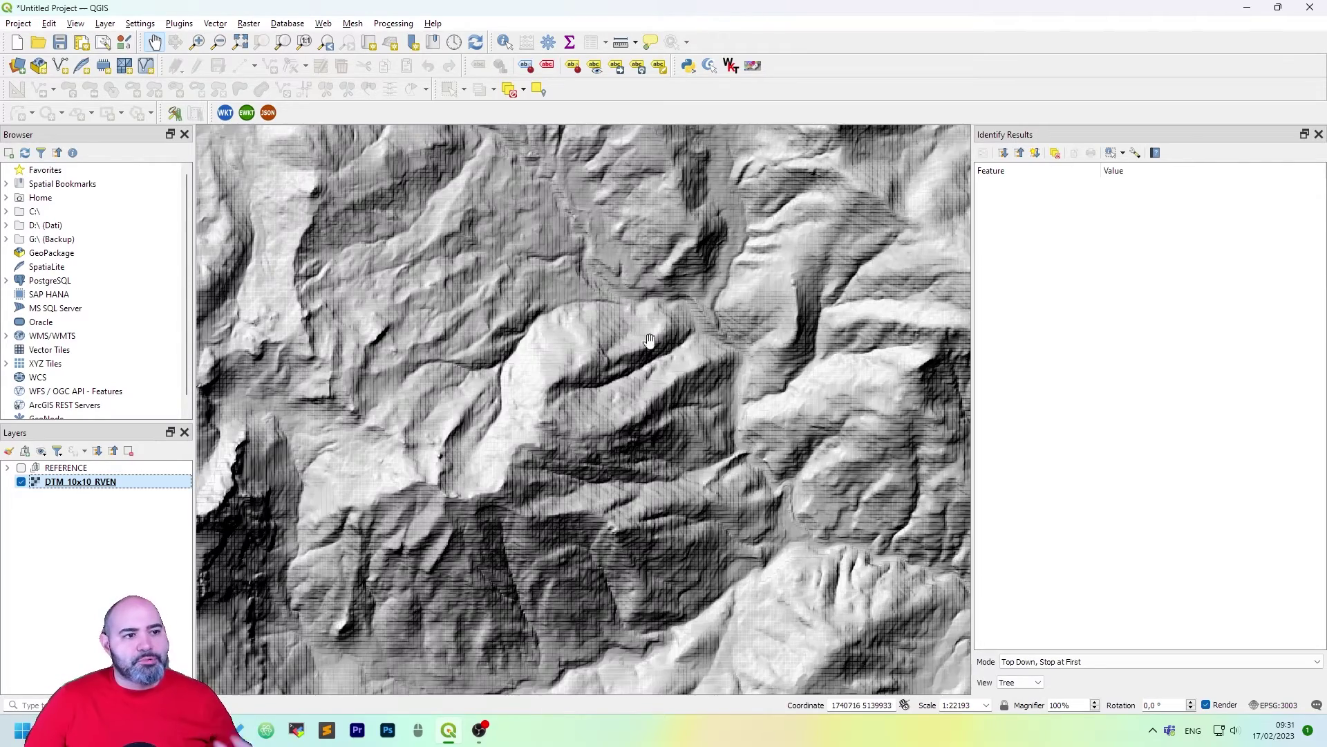
scroll(651, 352, up, 2)
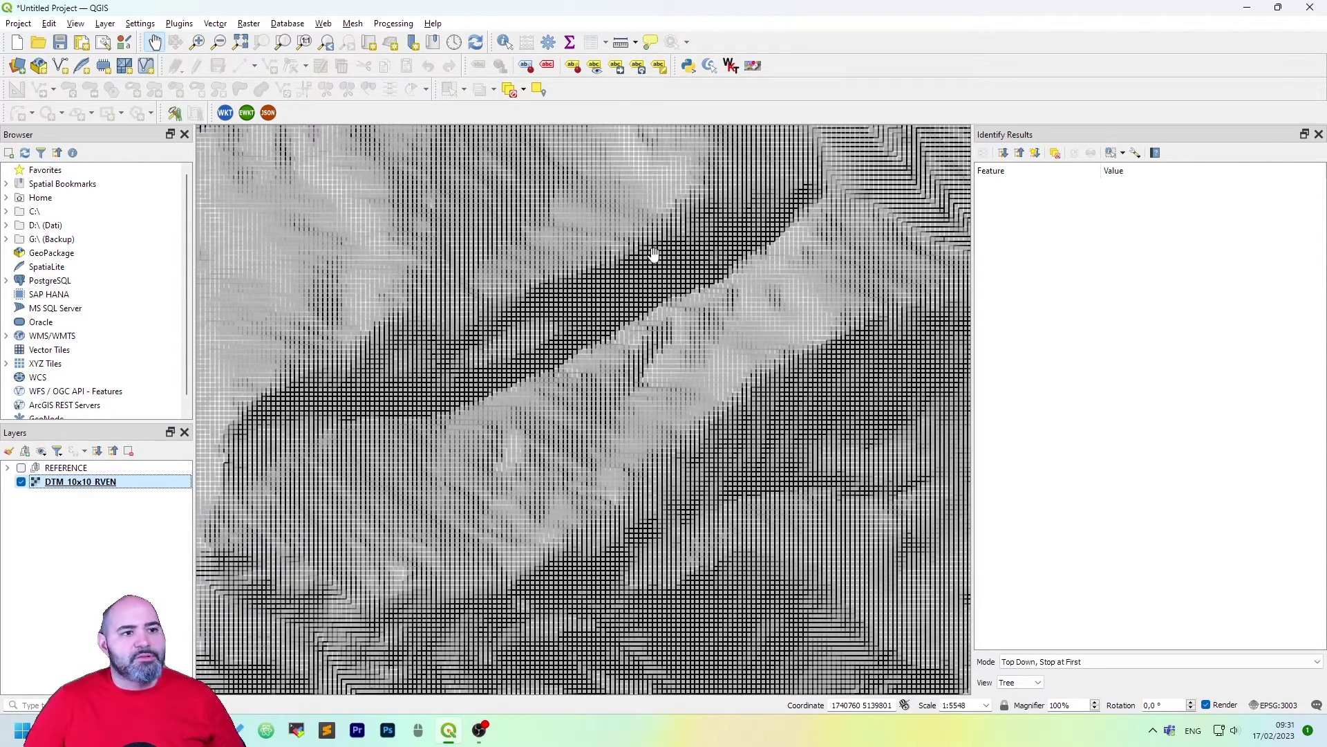
scroll(700, 287, down, 4)
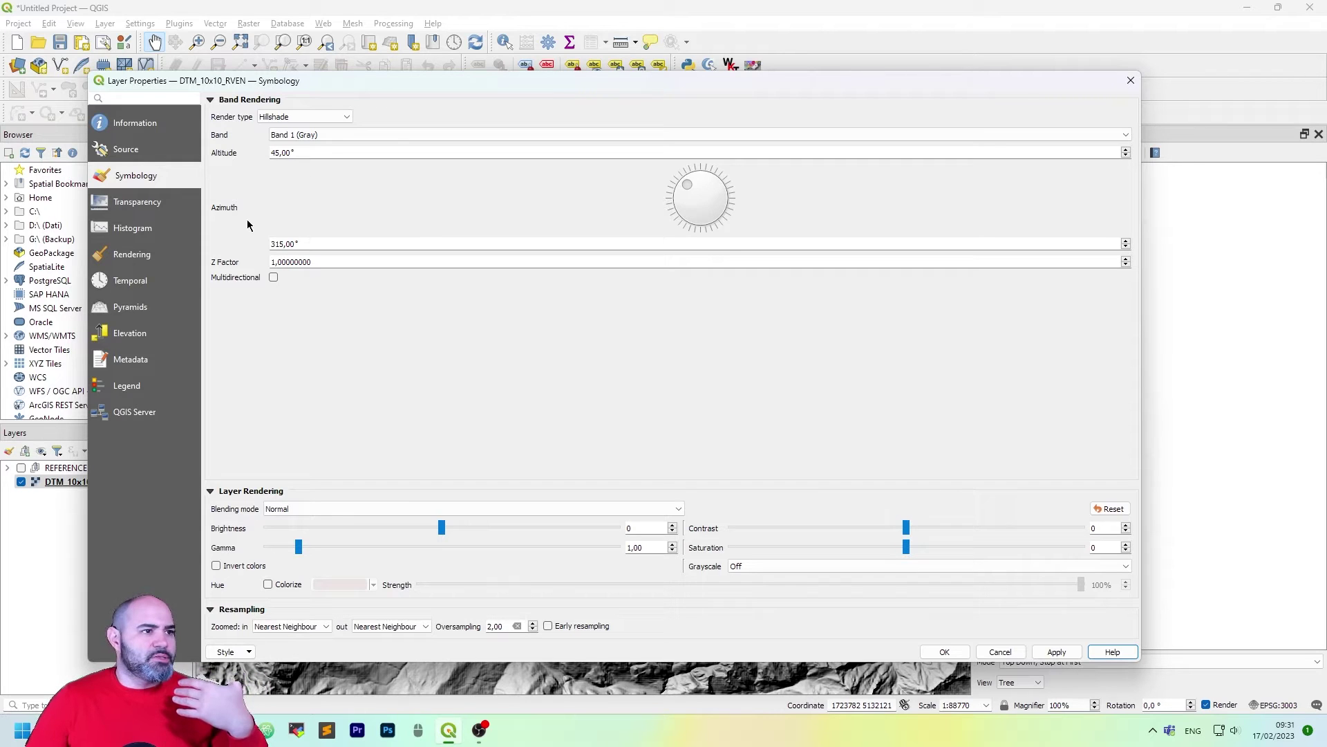
Step: Set the hillshade azimuth to 0 and apply it
double_click(369, 245)
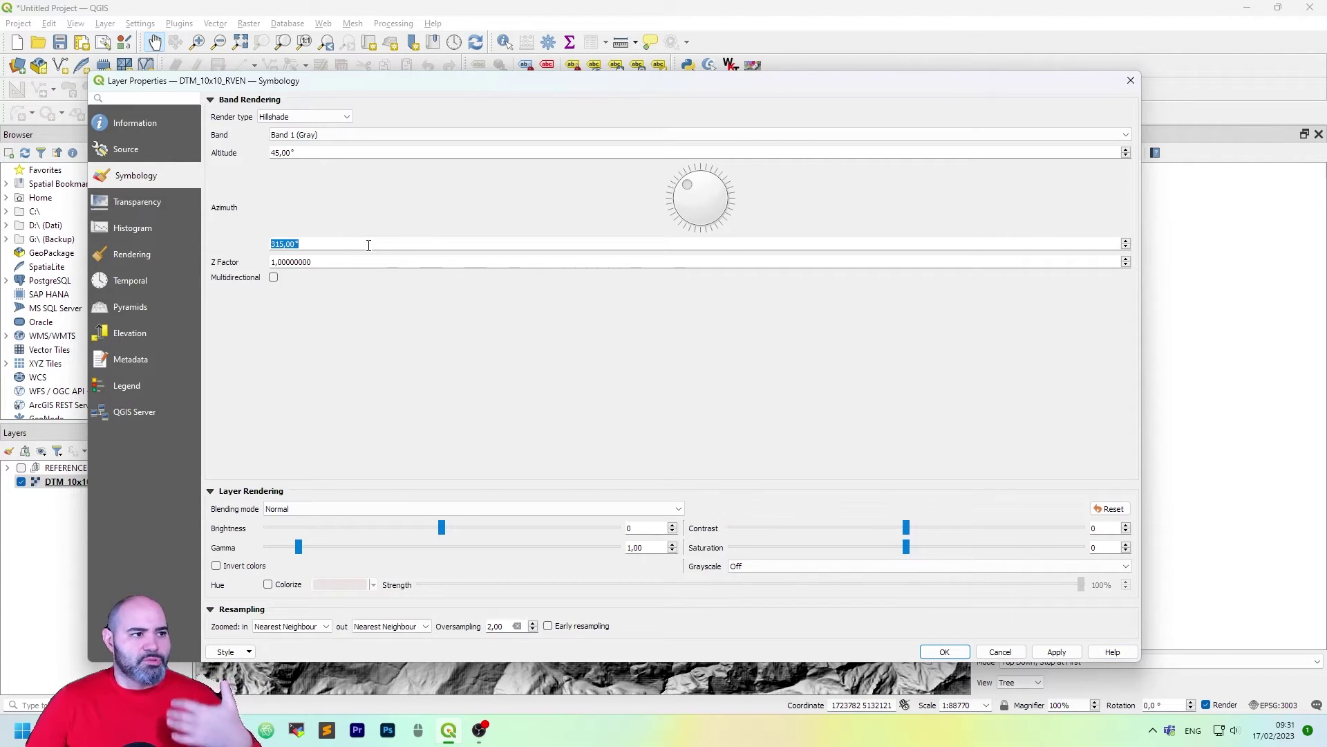
text(0)
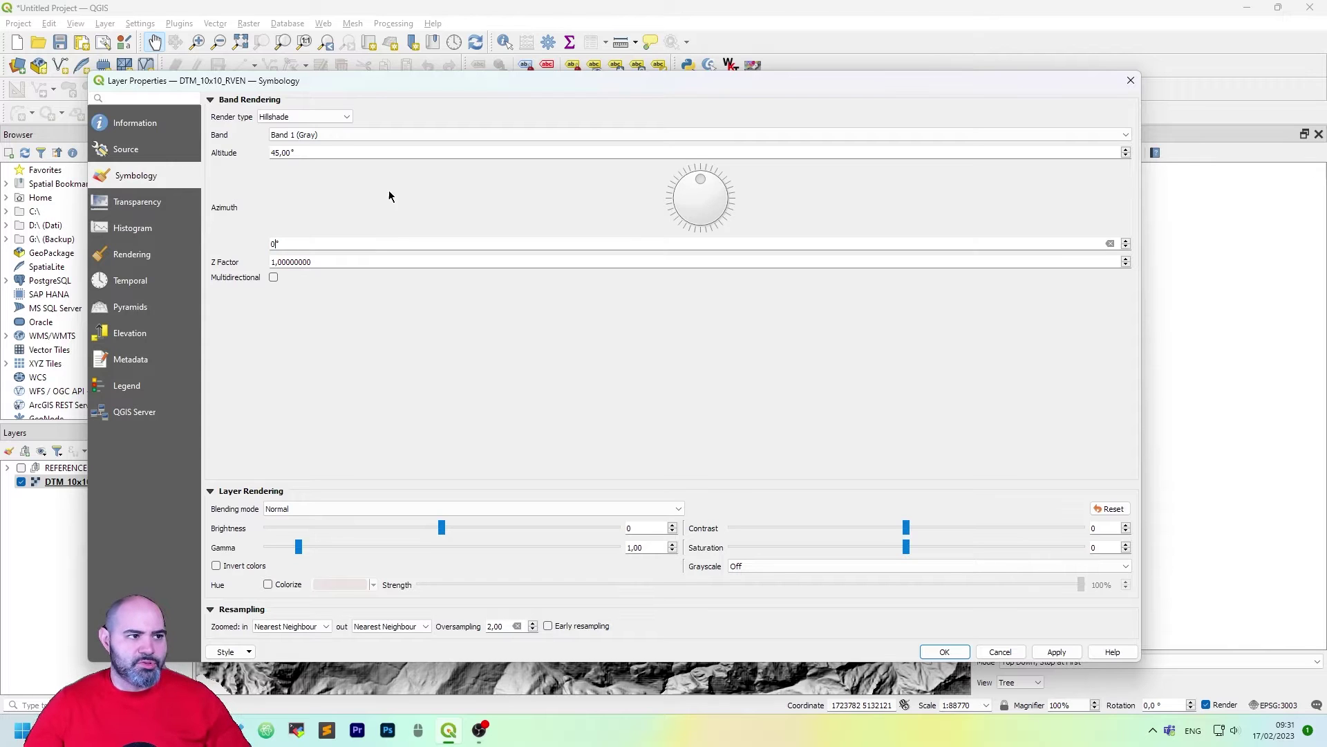
click(1056, 651)
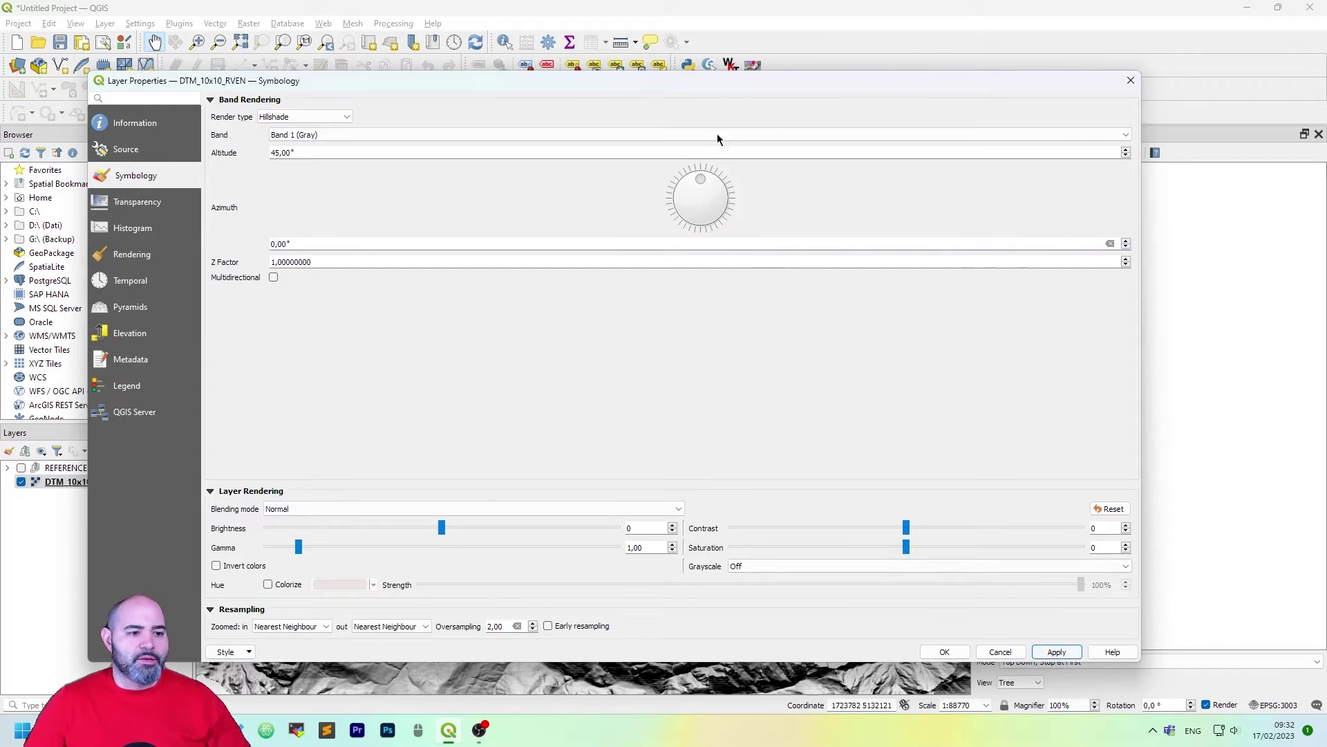
drag(611, 81, 658, 54)
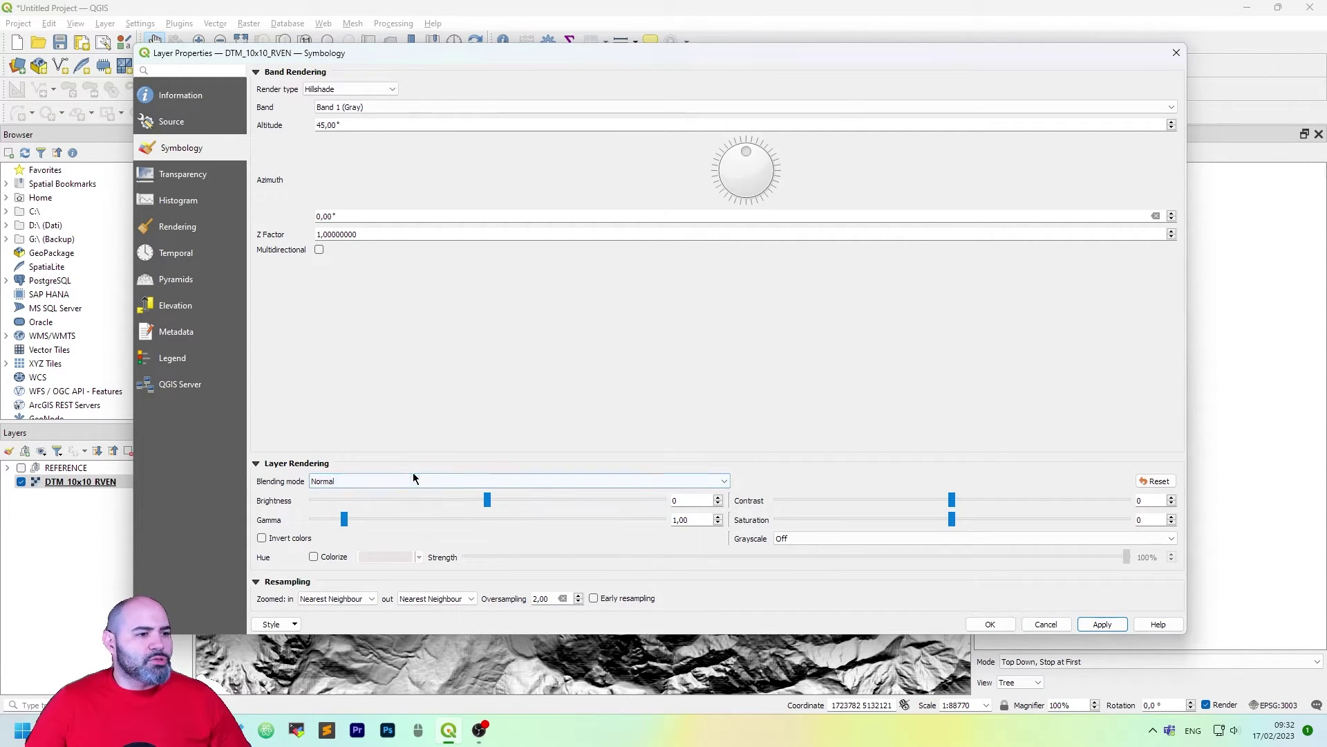
Step: Set zoomed-in and zoomed-out resampling to Bilinear, apply and close the properties
click(363, 600)
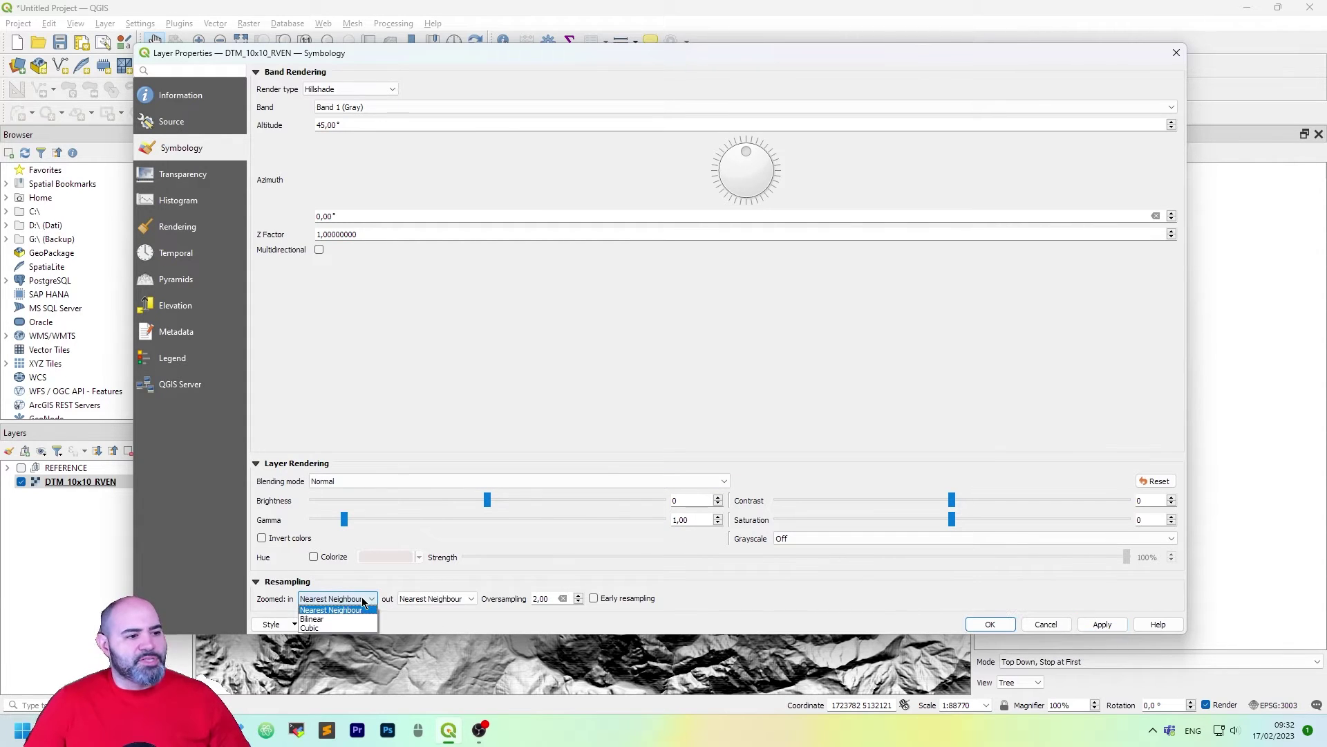
click(363, 601)
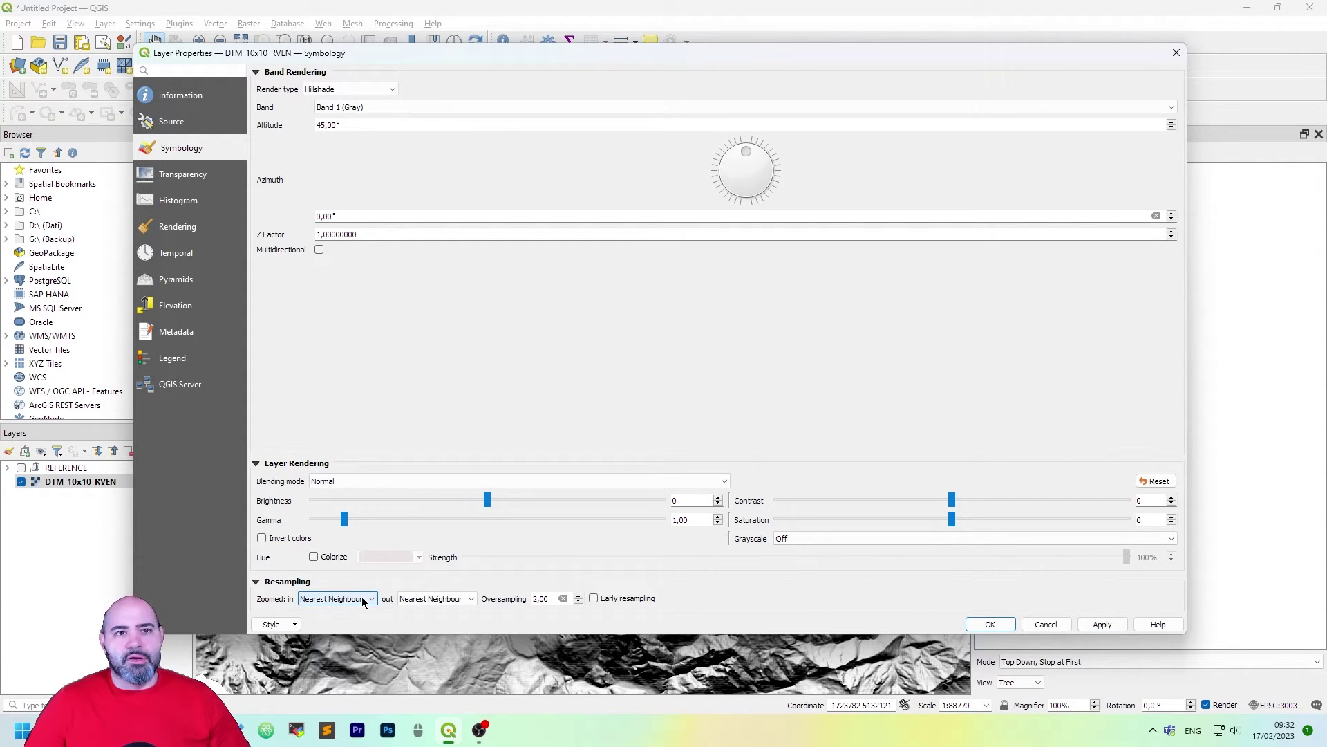
click(362, 599)
click(354, 620)
click(442, 599)
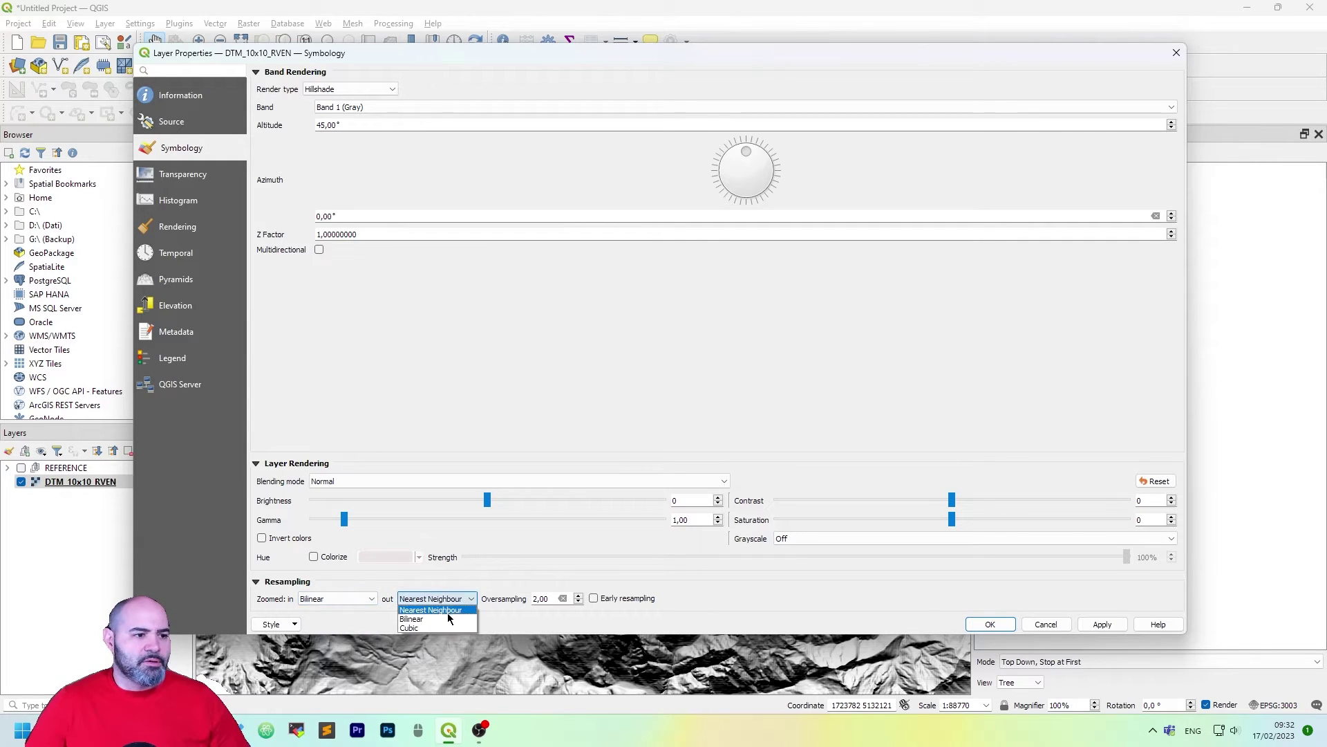
click(449, 614)
click(1101, 624)
click(990, 624)
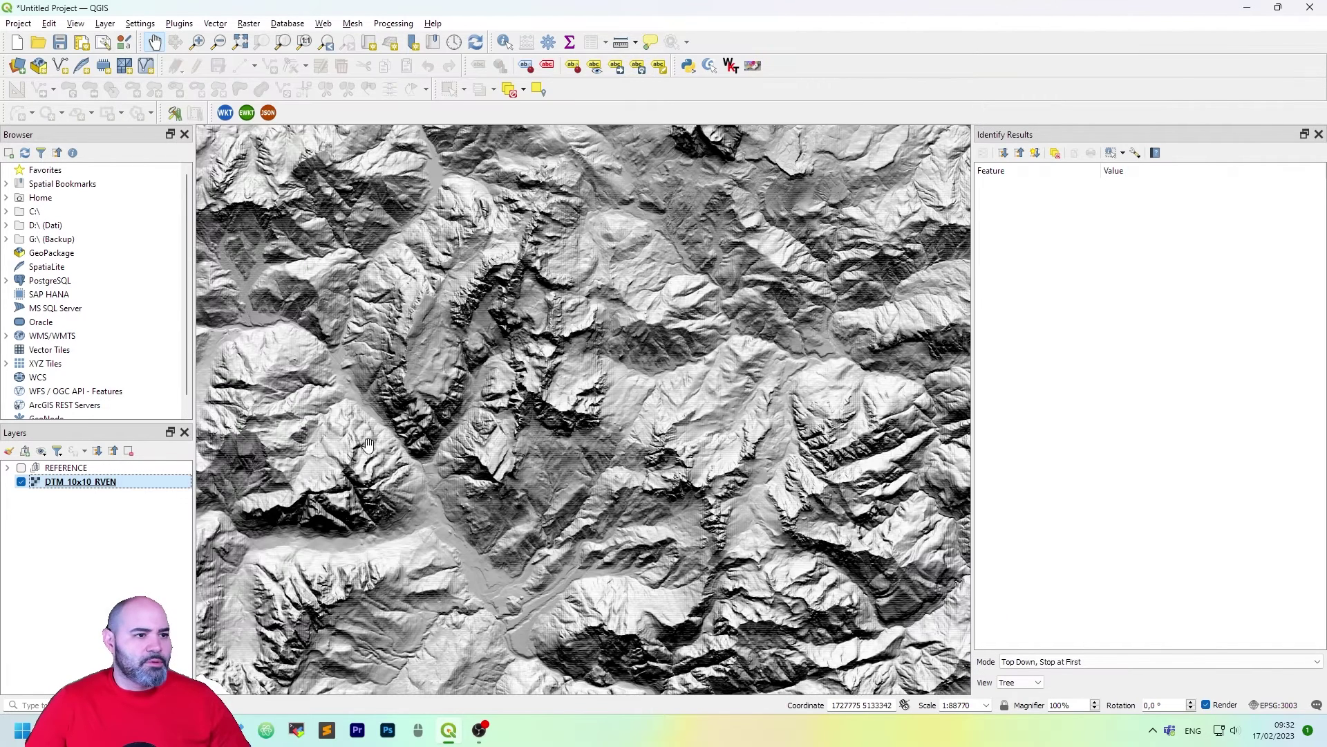
Step: Zoom in and out and pan to check the smoothed hillshade at several scales
scroll(683, 269, up, 4)
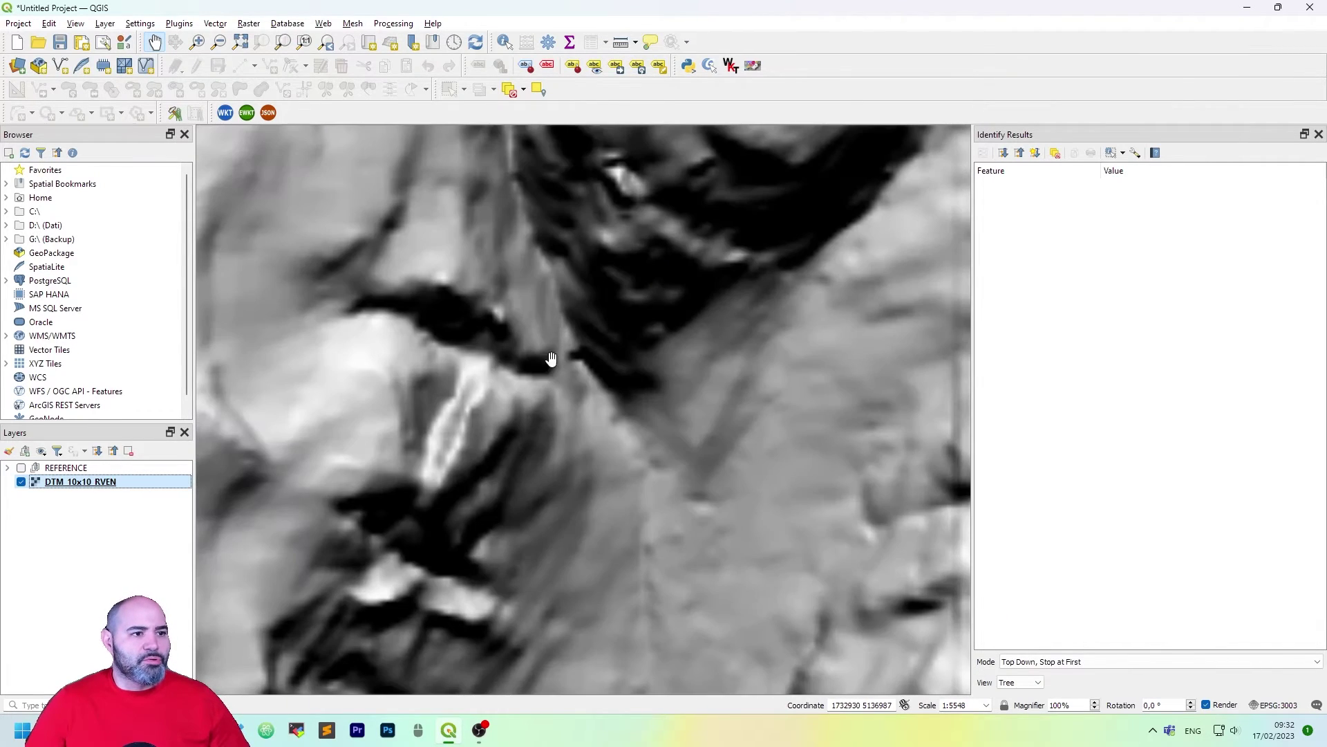
scroll(602, 405, down, 7)
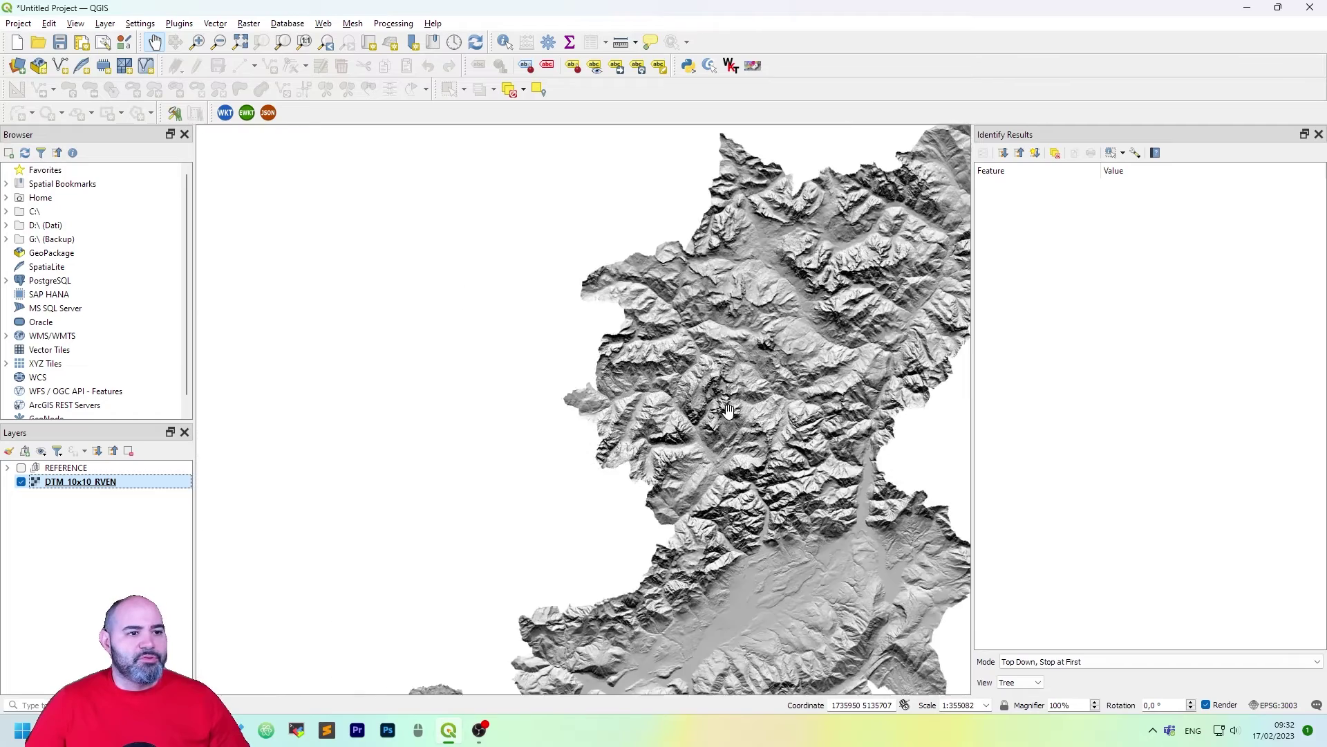
scroll(729, 409, up, 2)
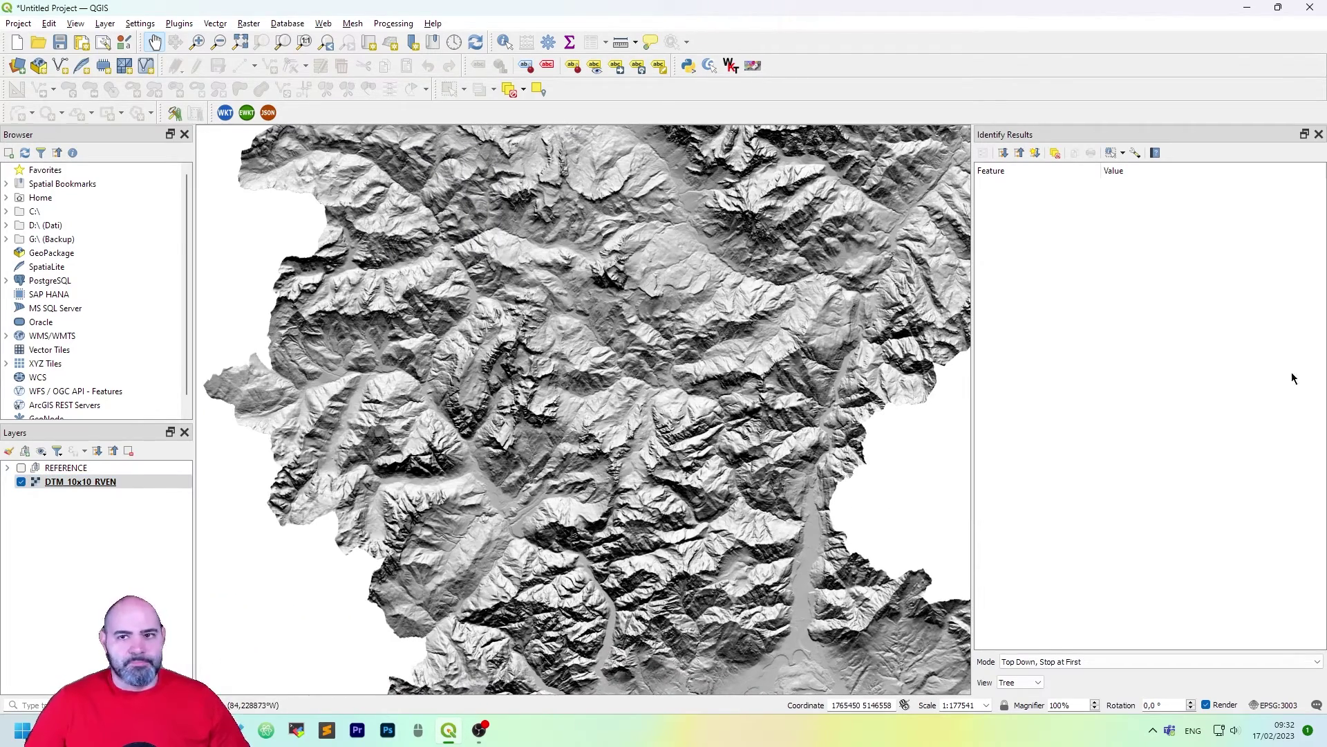
scroll(550, 450, down, 1)
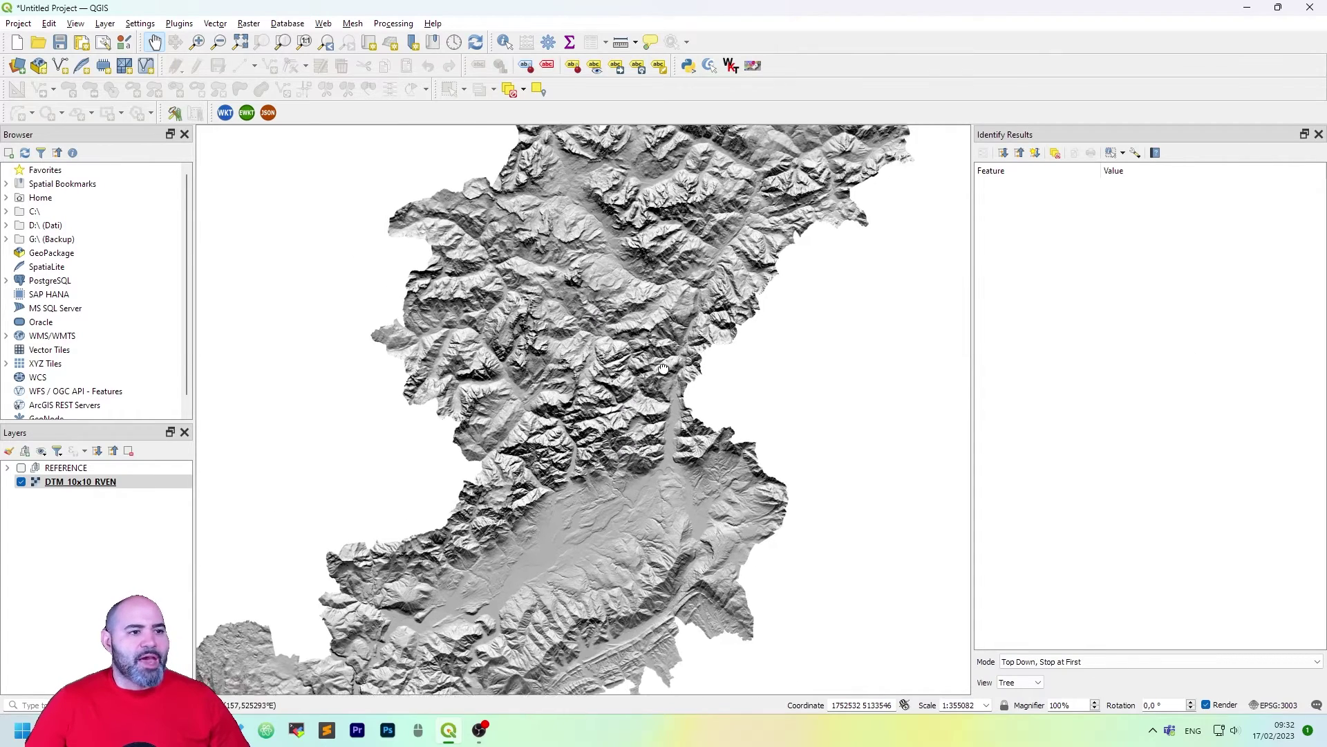
drag(705, 219, 736, 288)
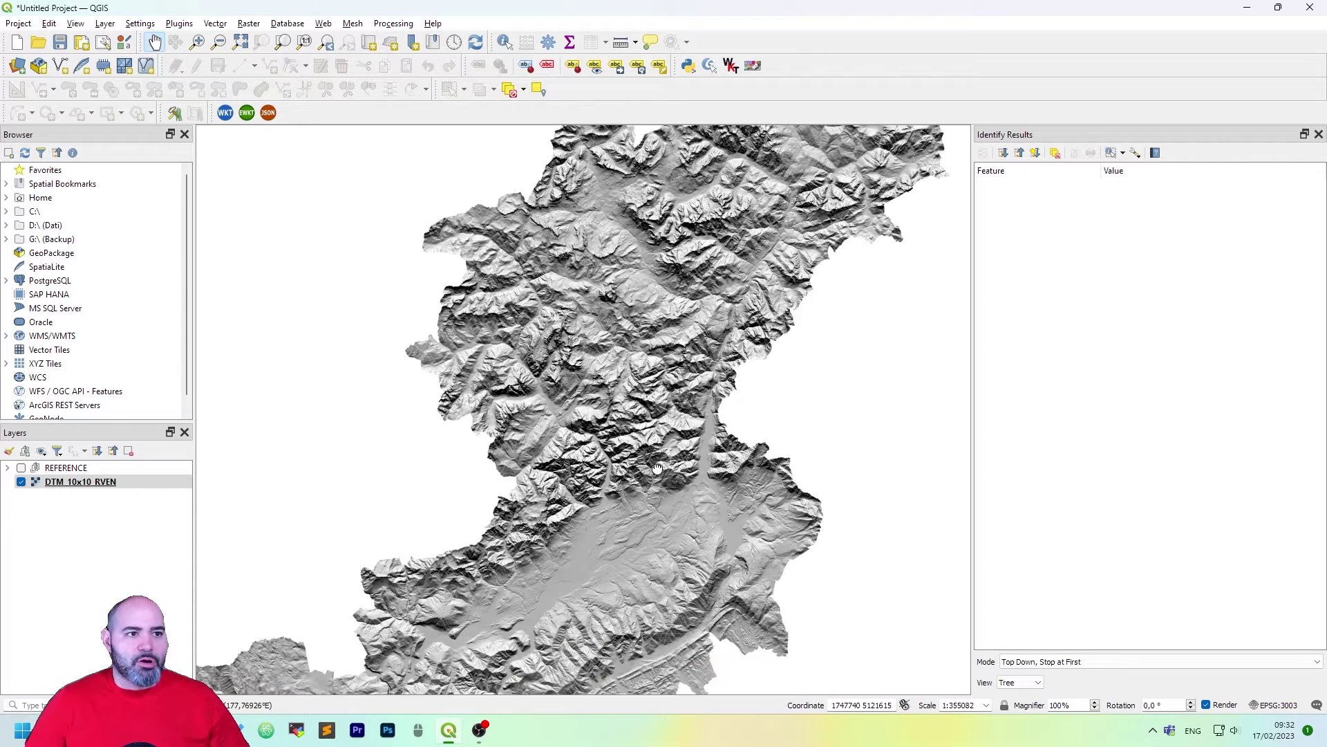
drag(657, 469, 661, 485)
Step: Duplicate the DTM_10x10_RVEN layer and hide the original
right_click(169, 483)
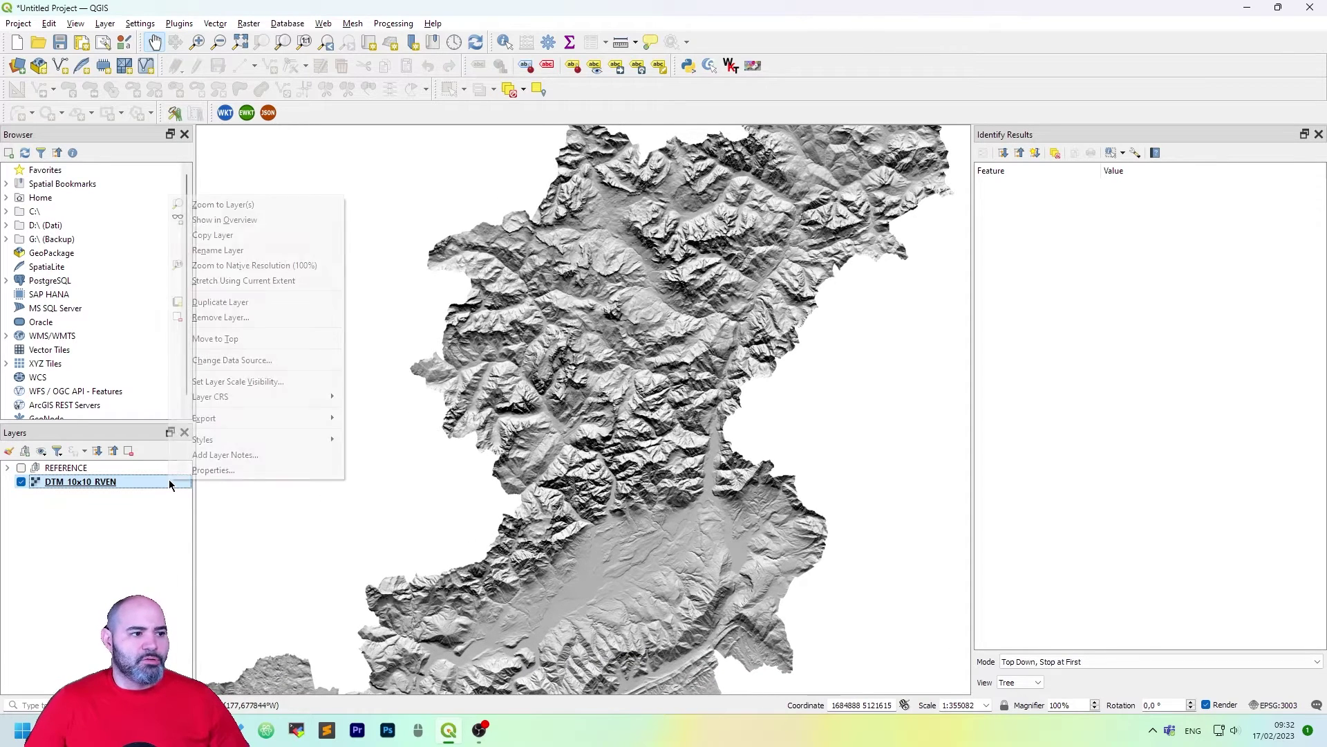
click(312, 304)
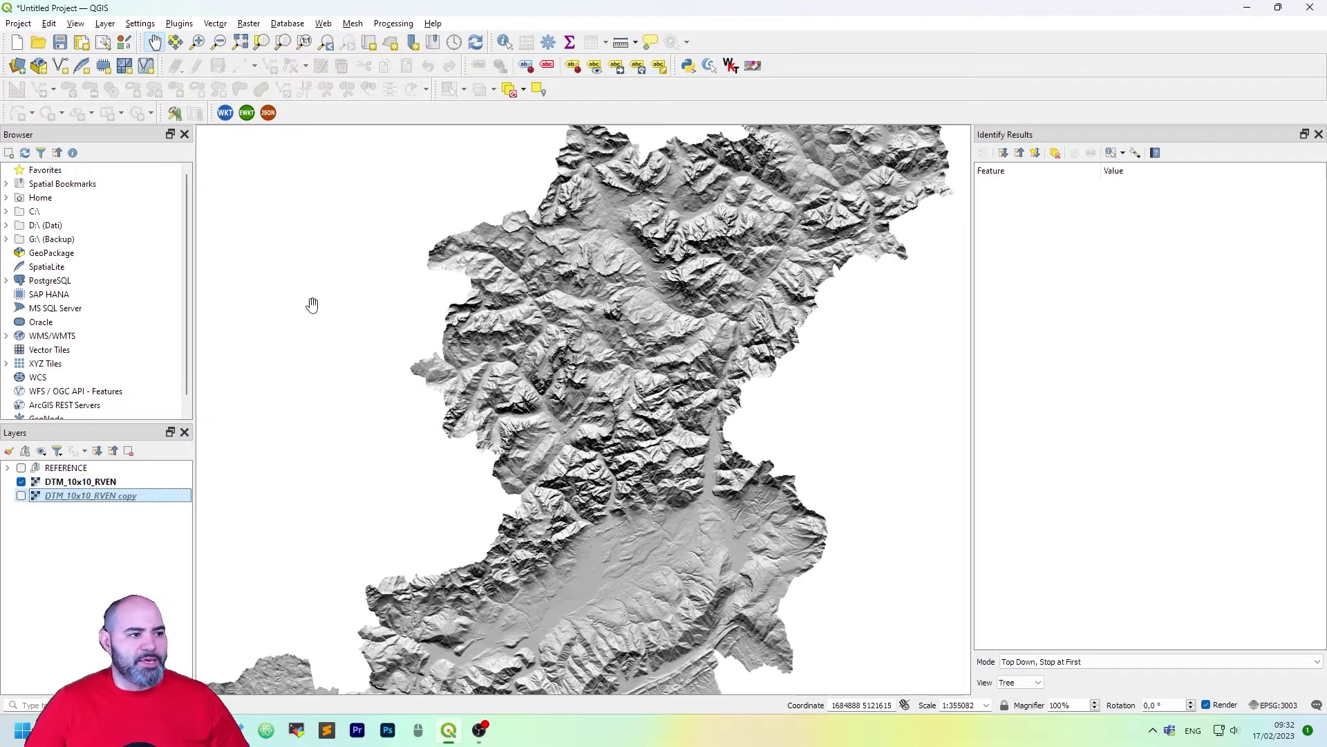
click(21, 484)
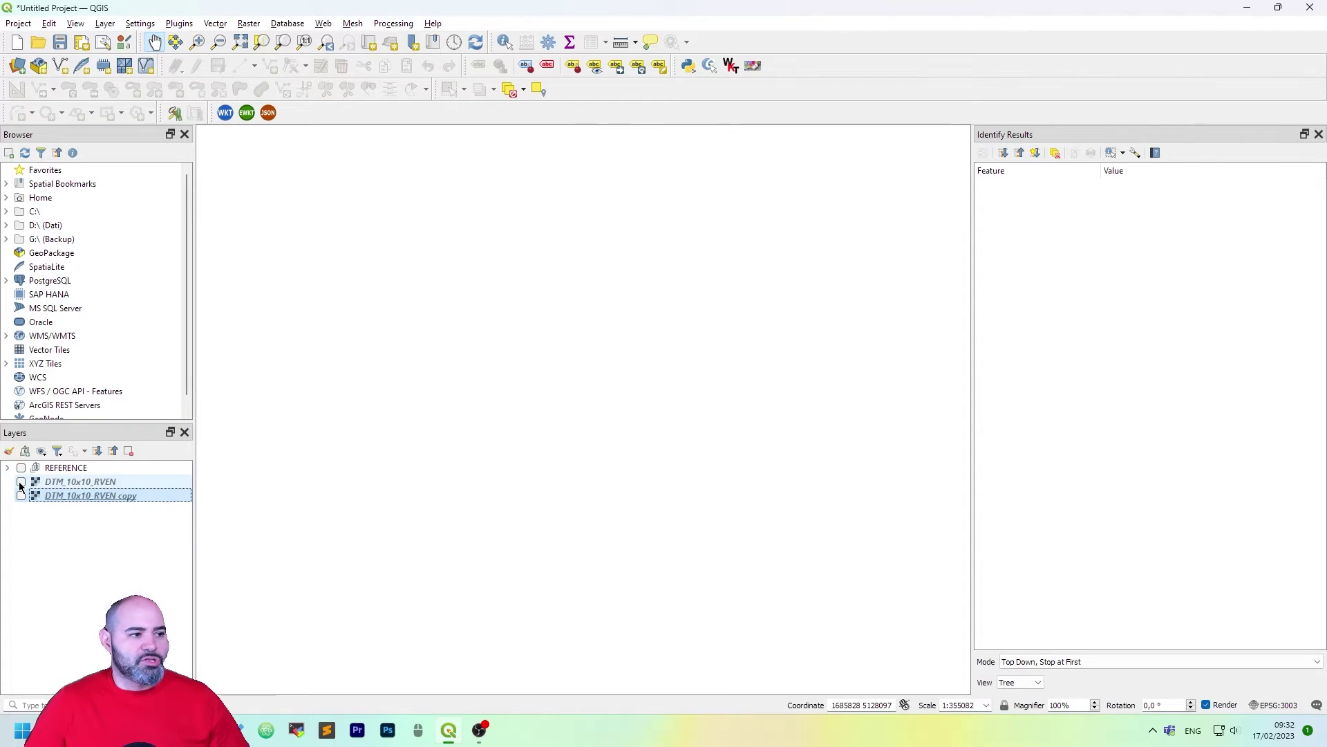
Step: Rename the original layer HILLSHADE and make the duplicated copy visible
click(92, 481)
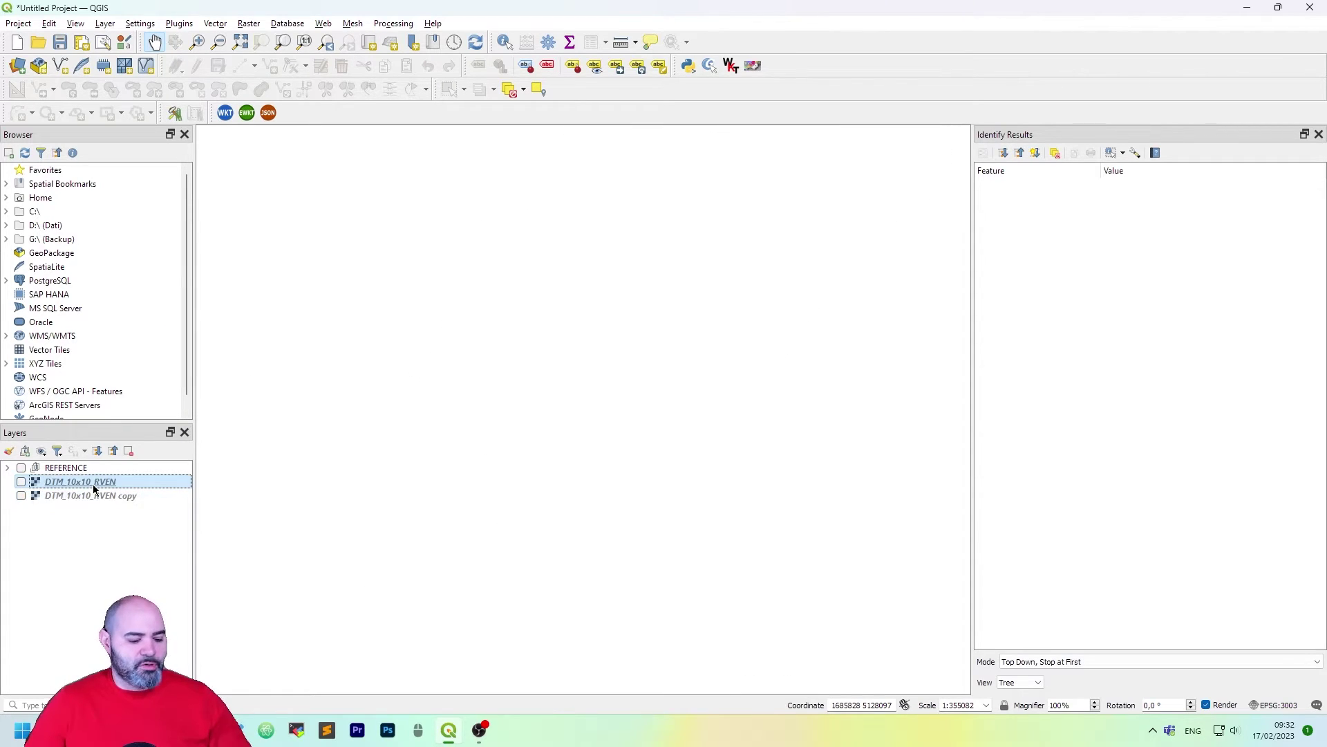
key(F2)
text(HILLSHADE)
key(Return)
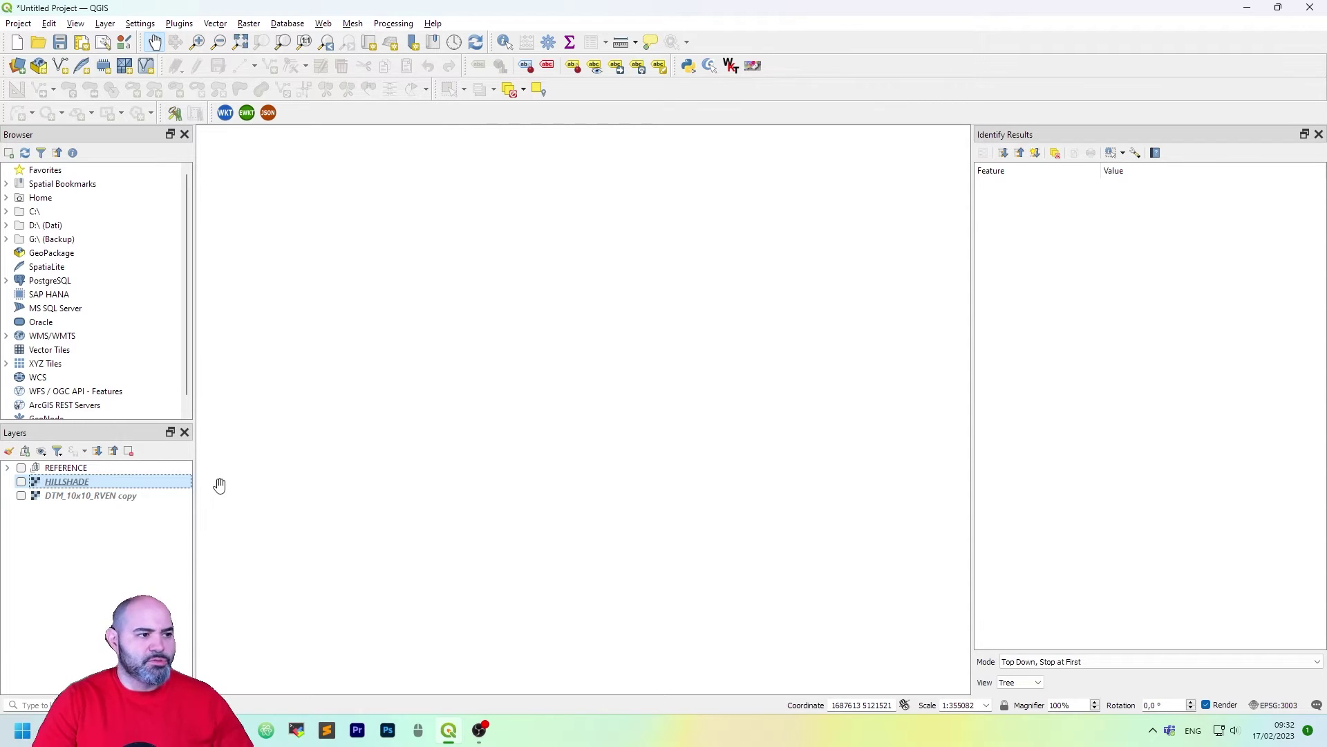
click(21, 496)
double_click(111, 498)
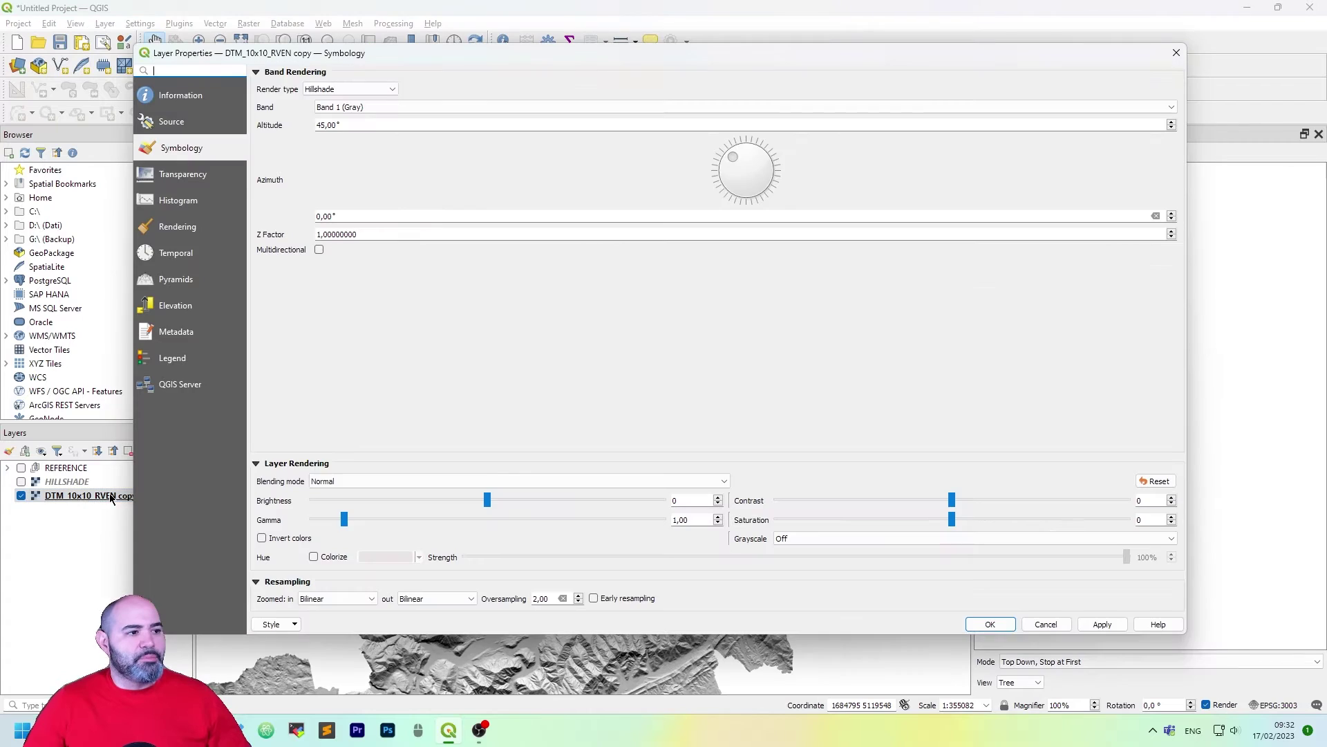
Step: Render the DTM copy as Singleband pseudocolor and check the map
click(391, 89)
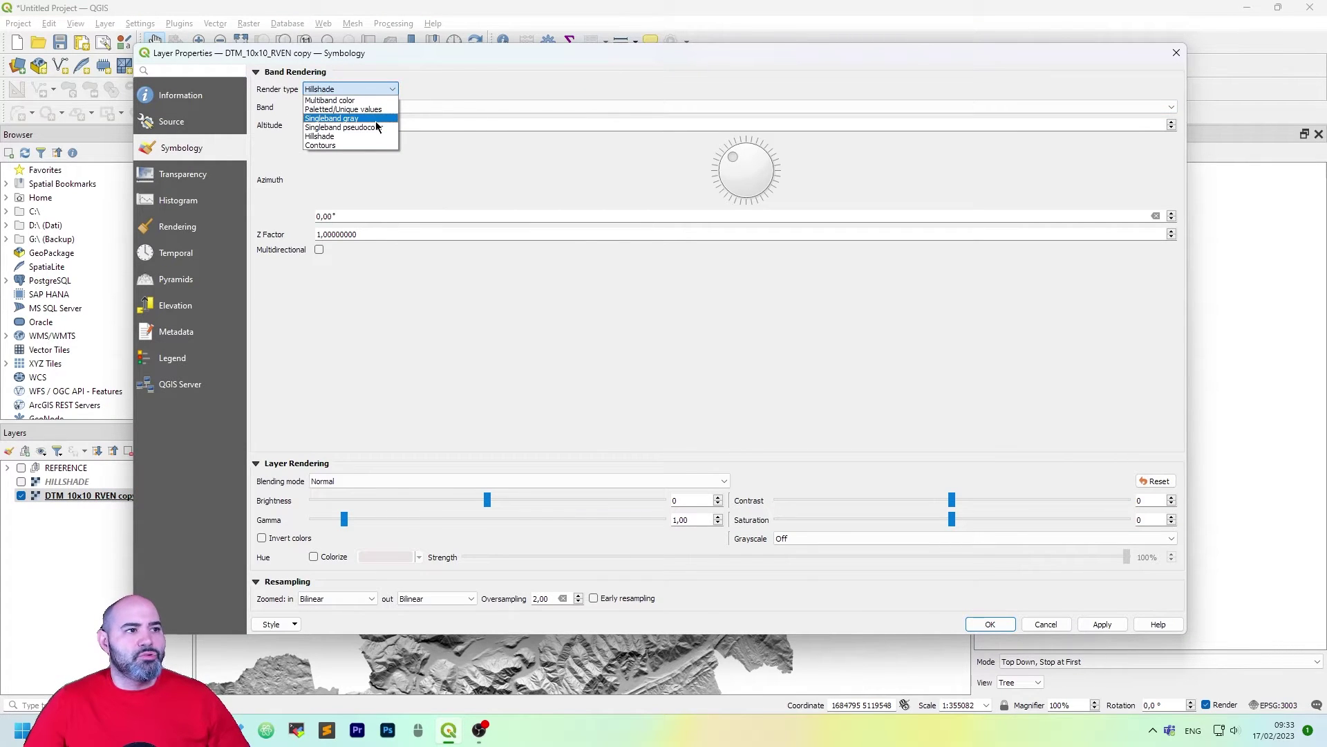
click(376, 127)
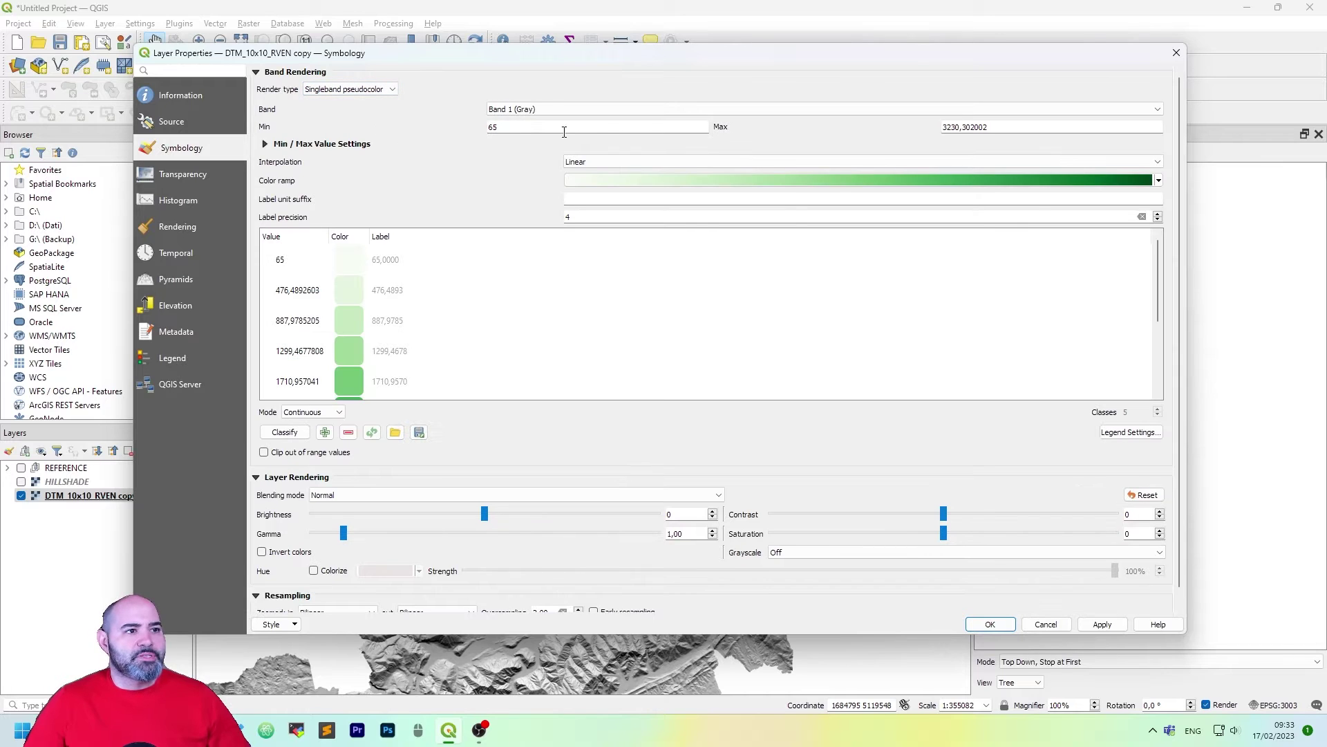
click(1102, 624)
drag(693, 58, 737, 99)
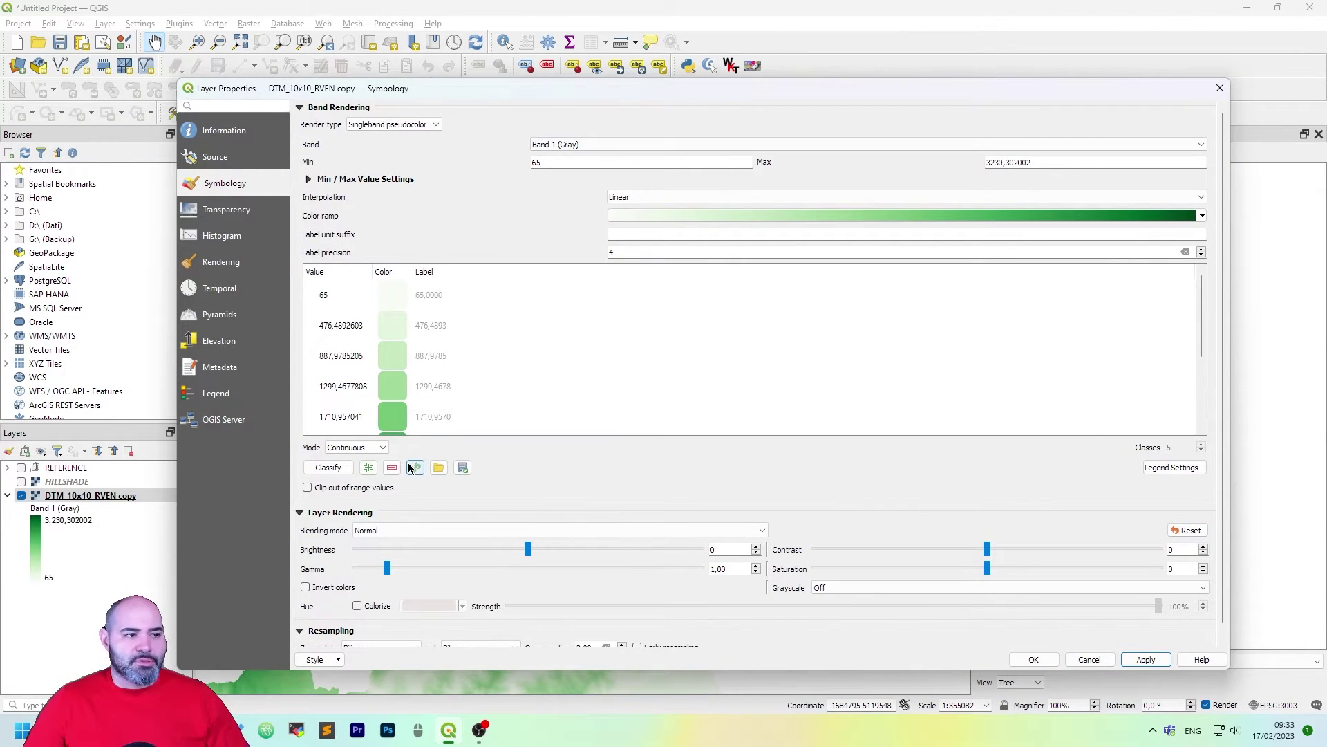
scroll(484, 387, down, 3)
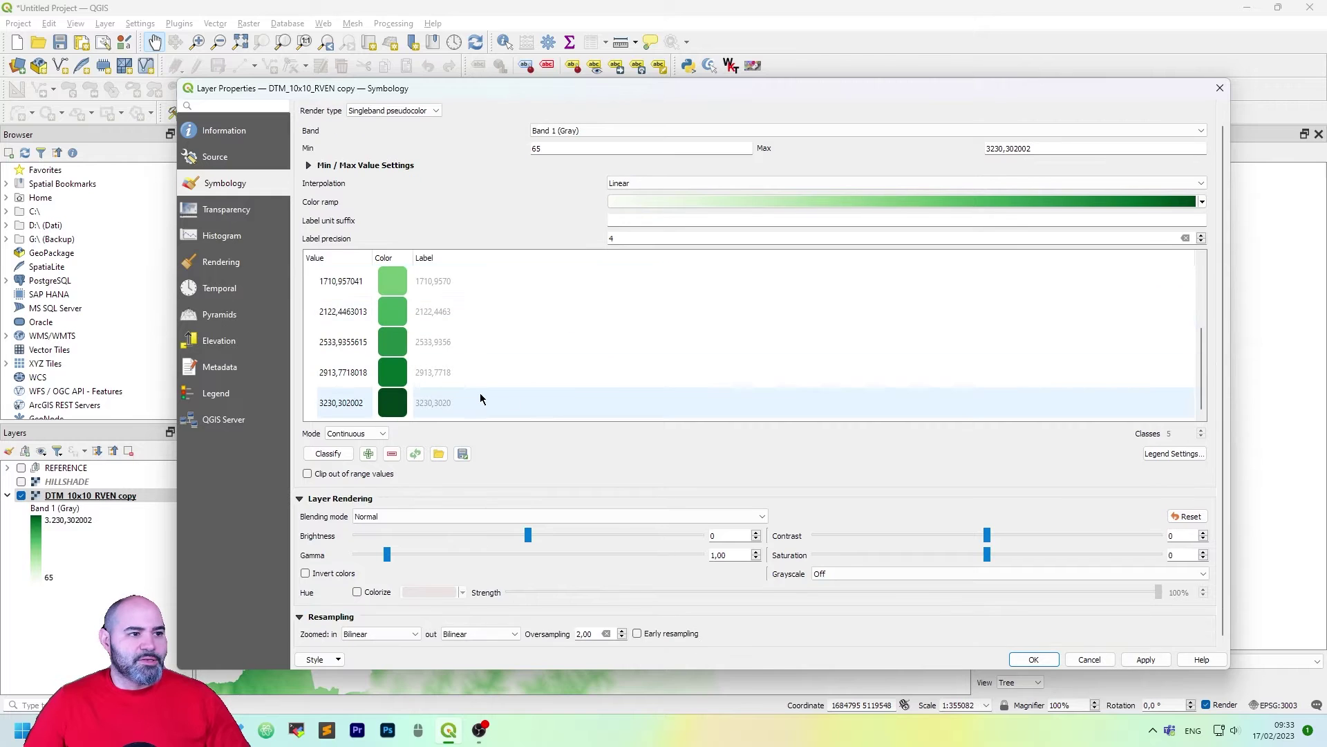
scroll(482, 398, up, 5)
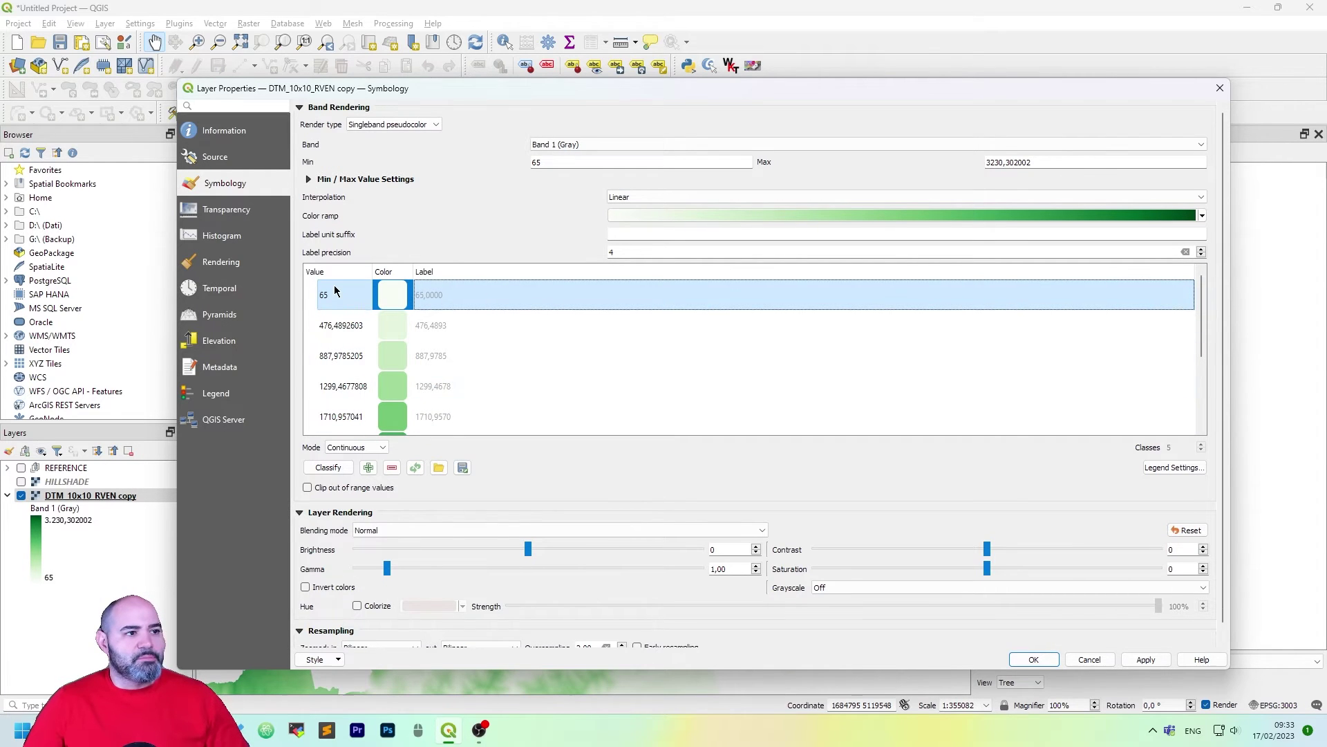
scroll(349, 318, down, 3)
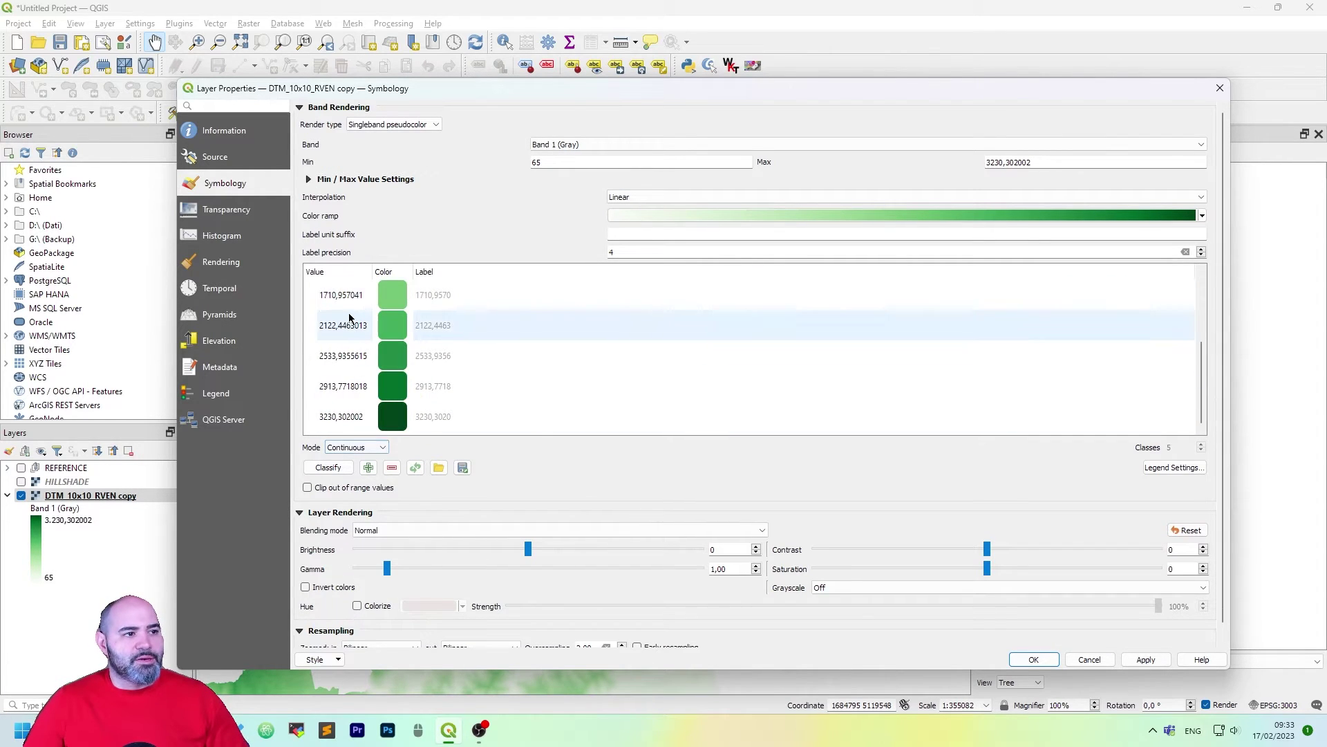
scroll(349, 318, up, 3)
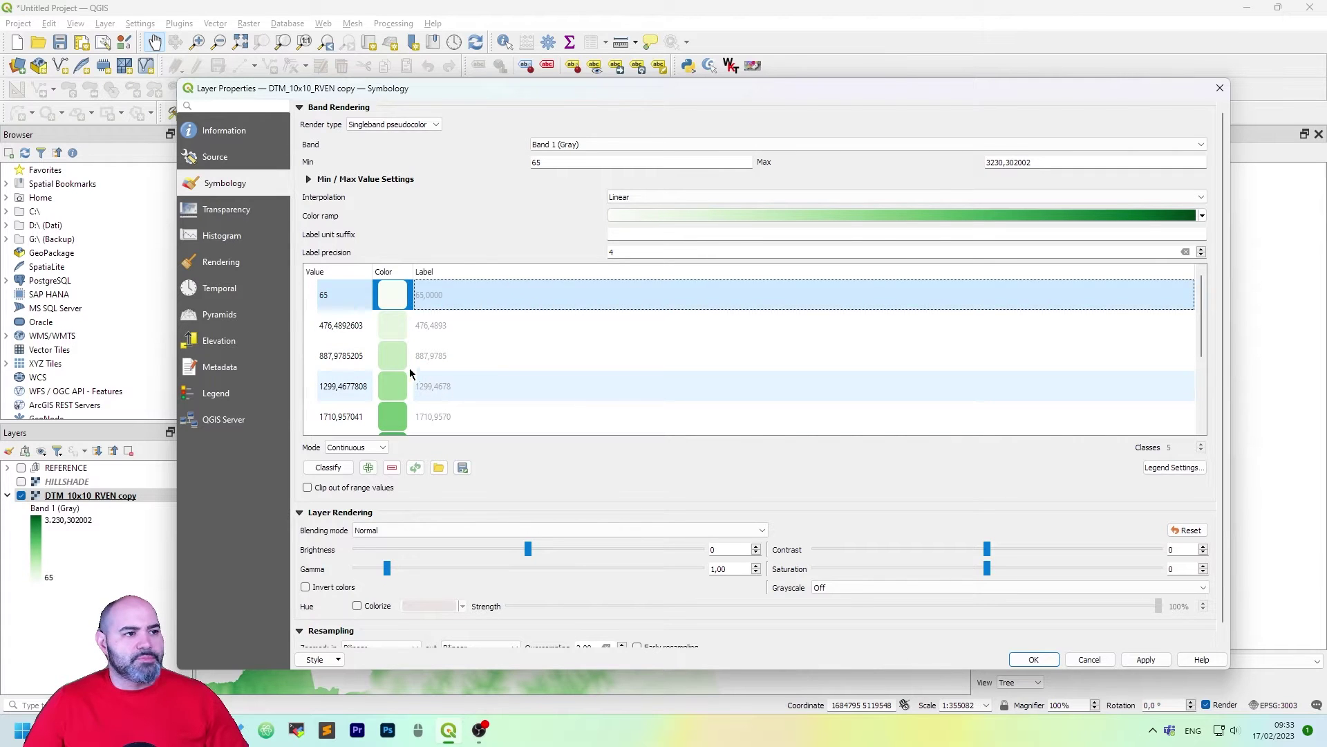
Step: Apply the Cividis colour ramp to the pseudocolor copy and inspect the result
click(1202, 217)
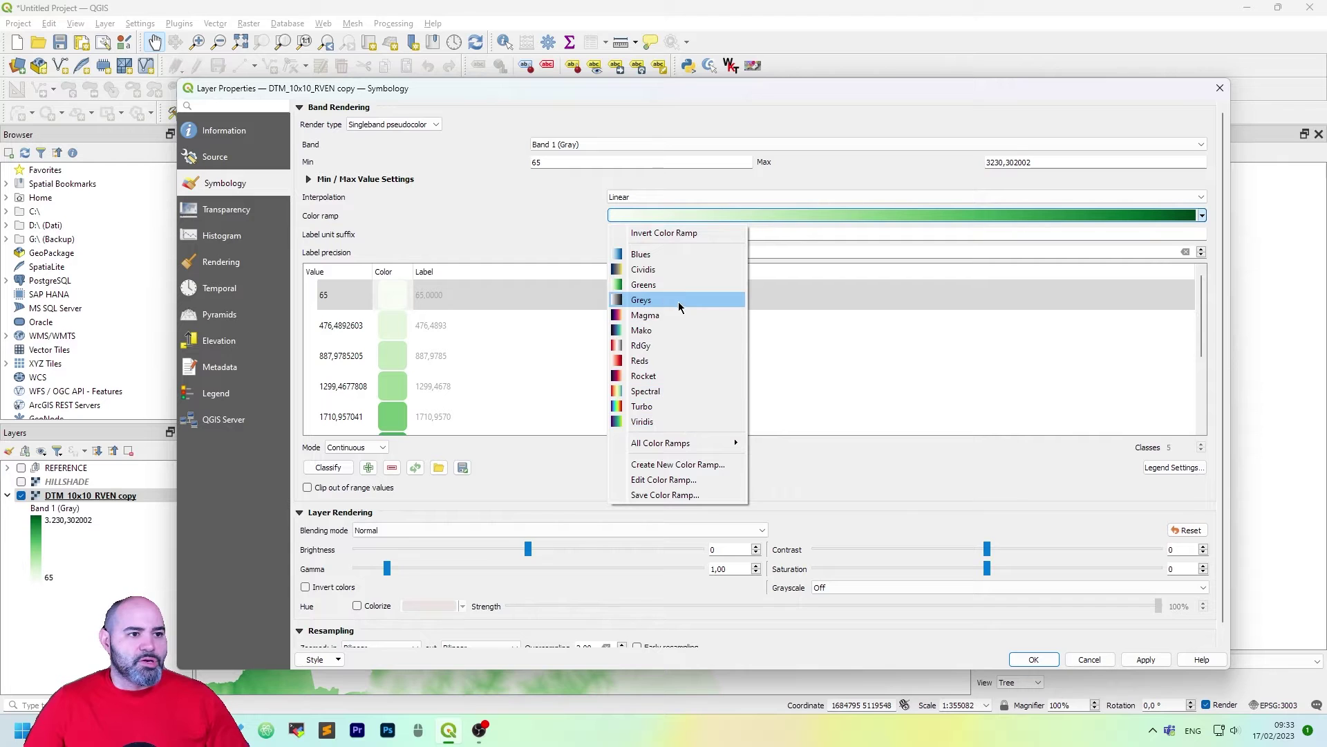
click(686, 270)
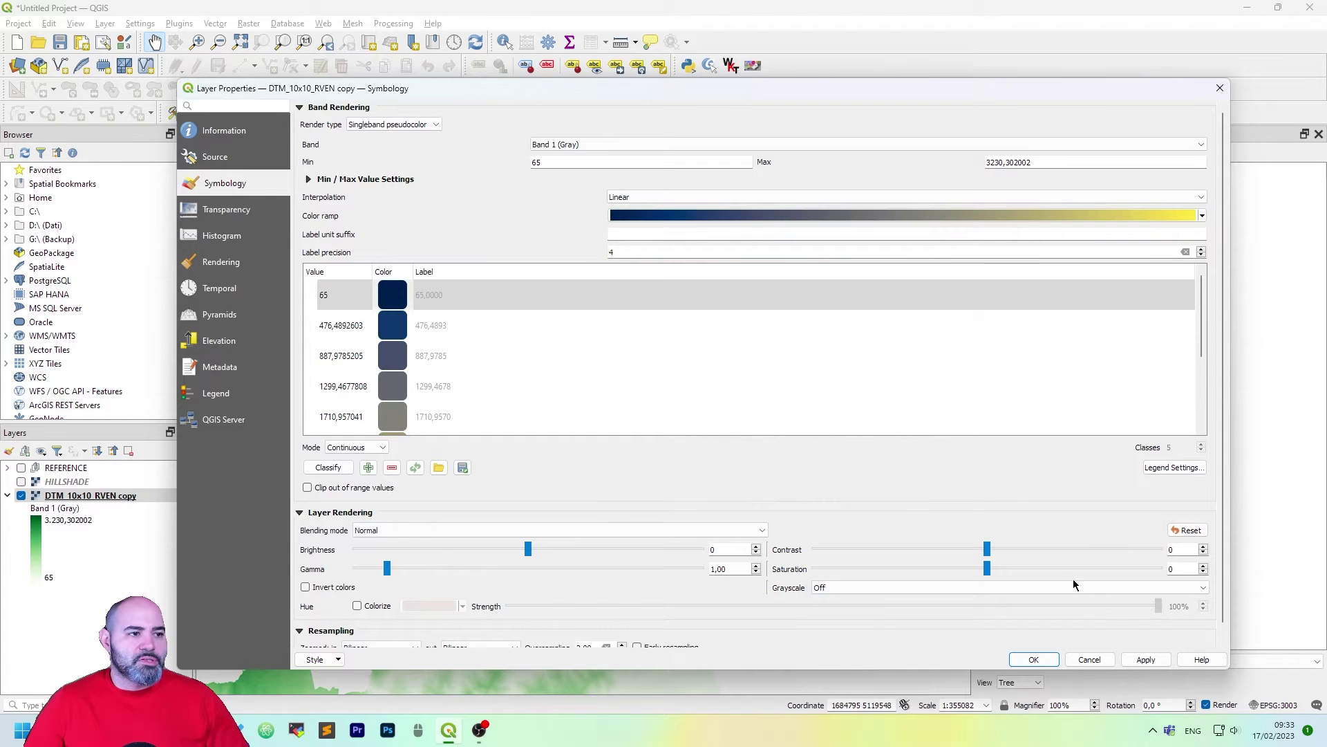
click(1148, 658)
mouse_move(702, 97)
mouse_down()
mouse_move(664, 670)
mouse_move(674, 88)
mouse_move(689, 111)
mouse_up()
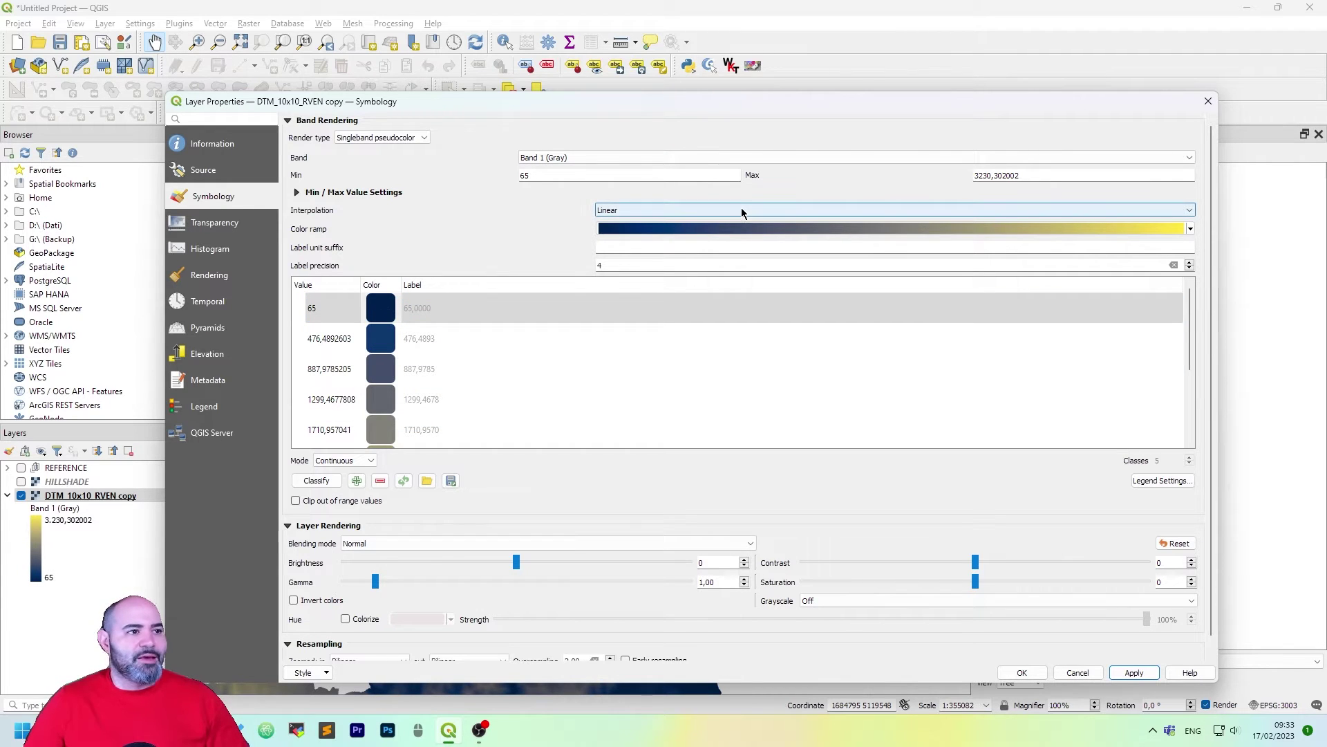
scroll(802, 349, down, 3)
scroll(791, 355, up, 3)
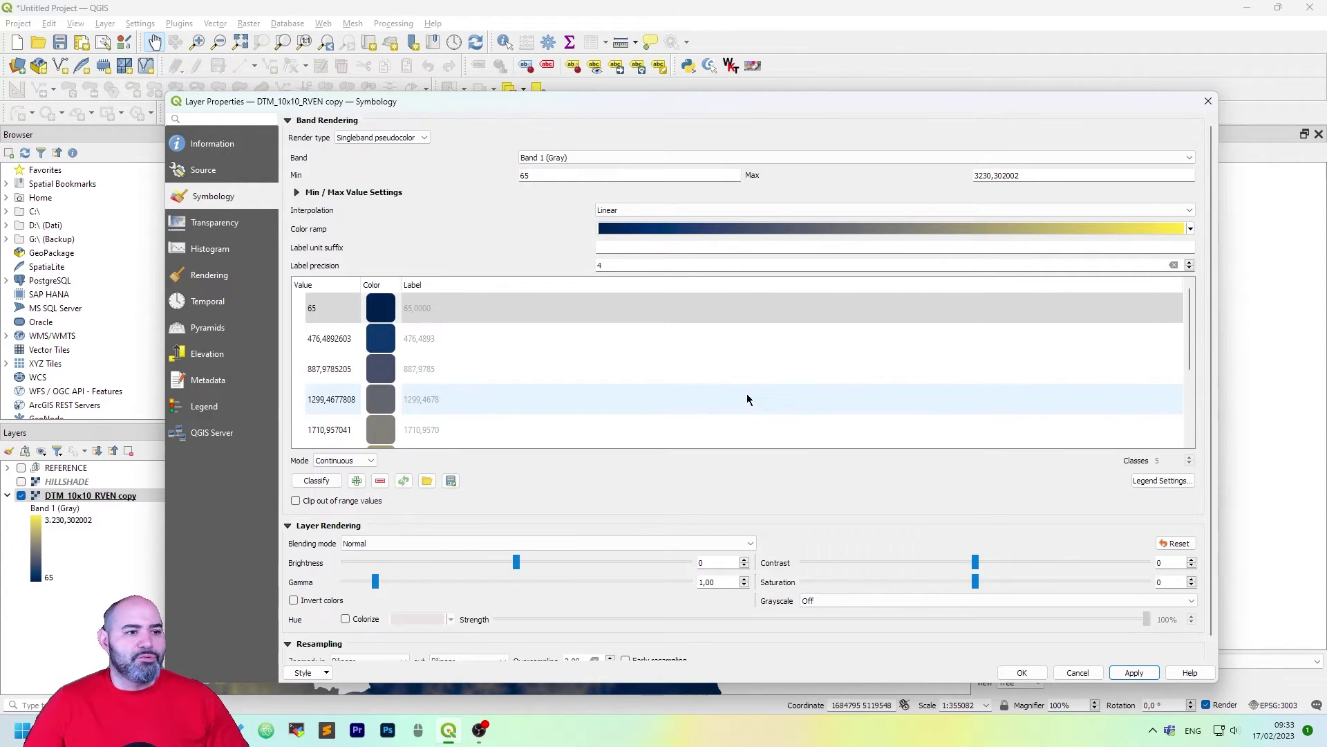
scroll(746, 392, down, 3)
scroll(743, 392, up, 3)
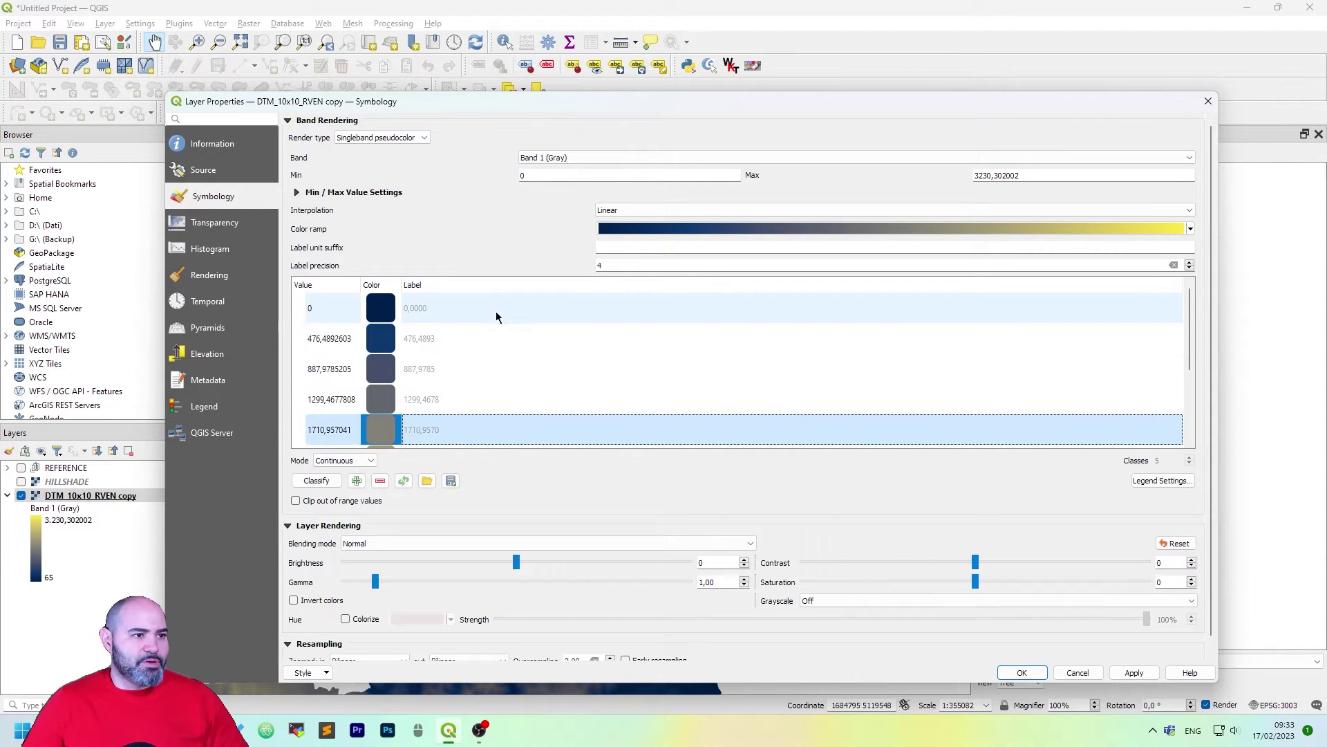
Step: Delete the five existing colour classes from the DTM copy's pseudocolour ramp
scroll(496, 315, down, 5)
shift+click(426, 415)
click(380, 467)
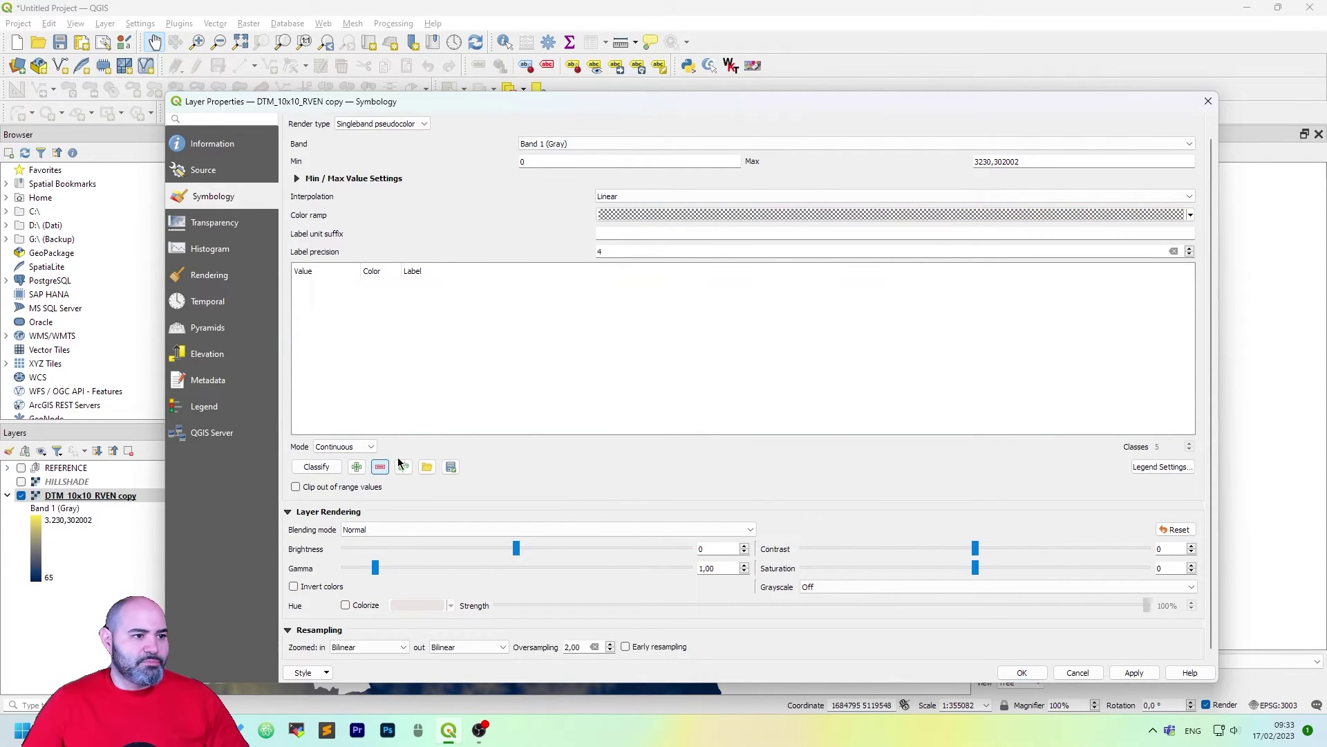
scroll(584, 332, up, 1)
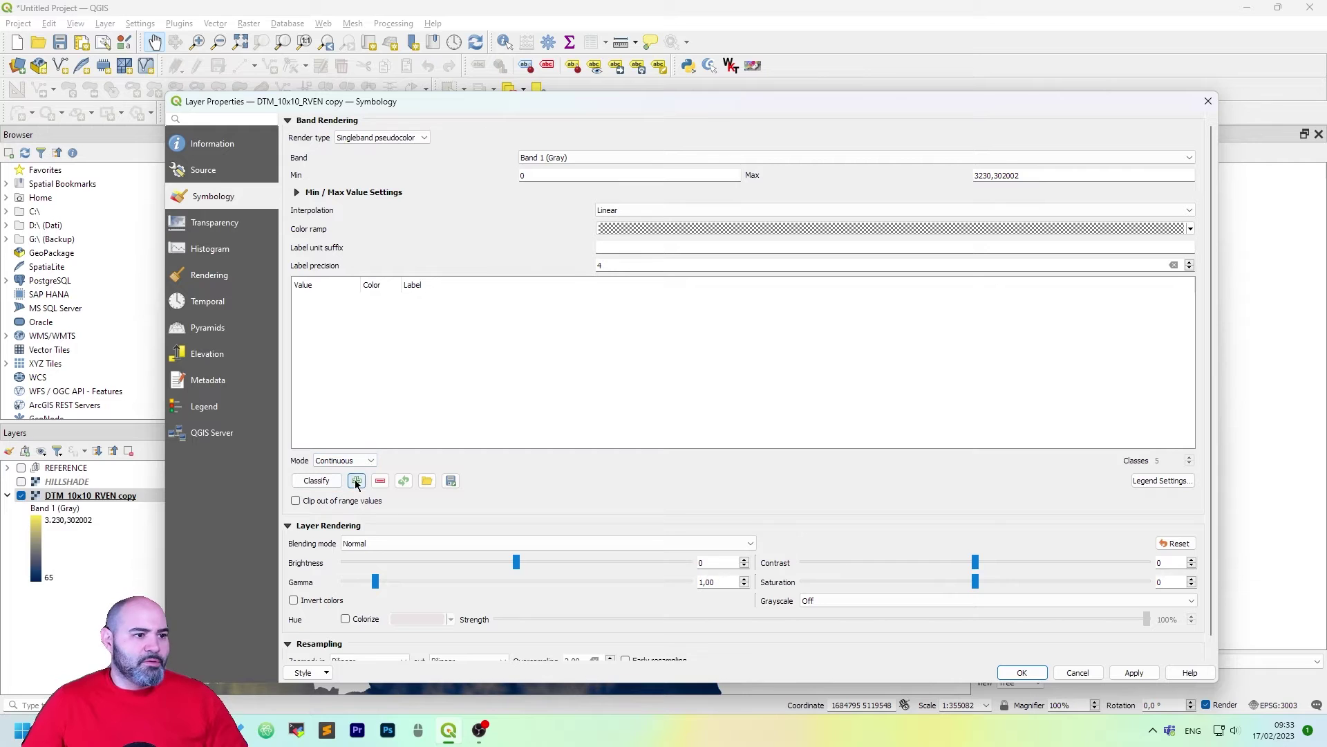
Step: Add a light-green lowest colour class and apply it to the map
click(357, 480)
click(391, 308)
double_click(391, 308)
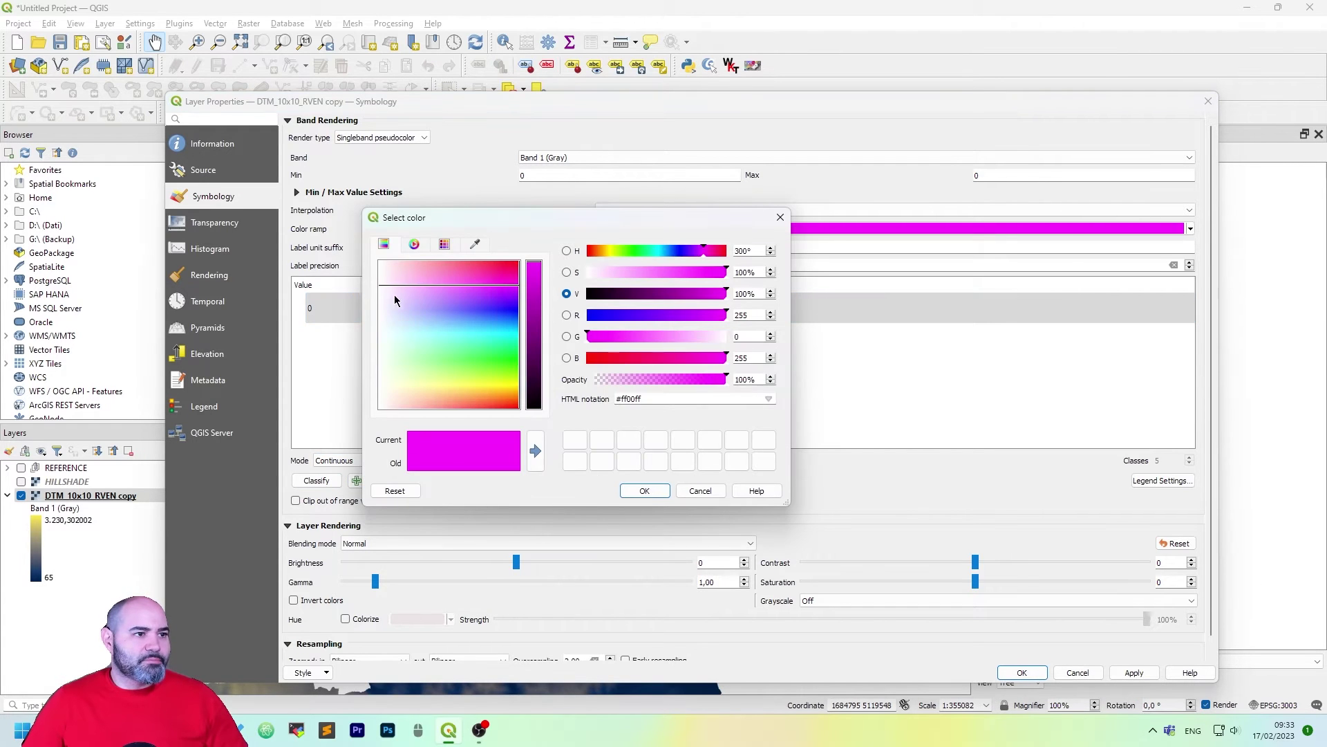
drag(396, 293, 376, 280)
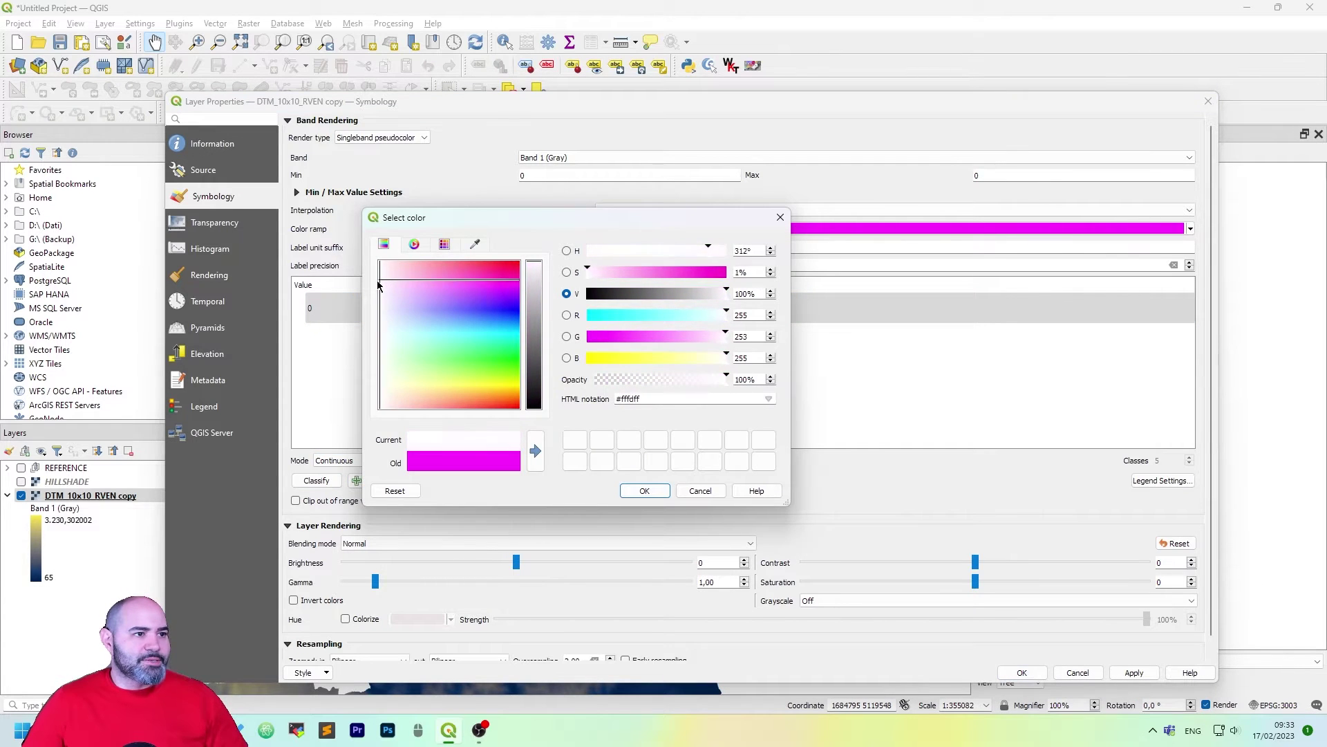
click(534, 274)
mouse_move(382, 376)
mouse_down()
mouse_move(418, 364)
mouse_move(408, 373)
mouse_up()
click(643, 491)
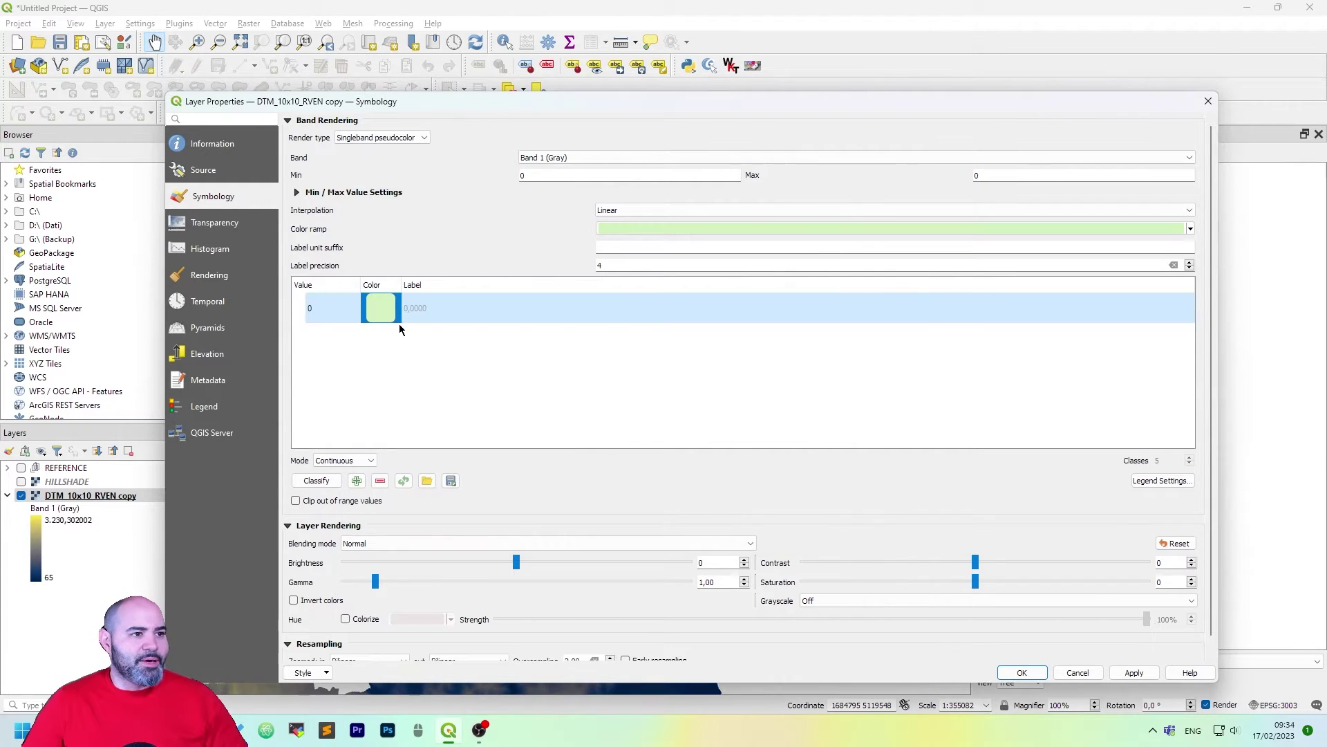
click(1142, 669)
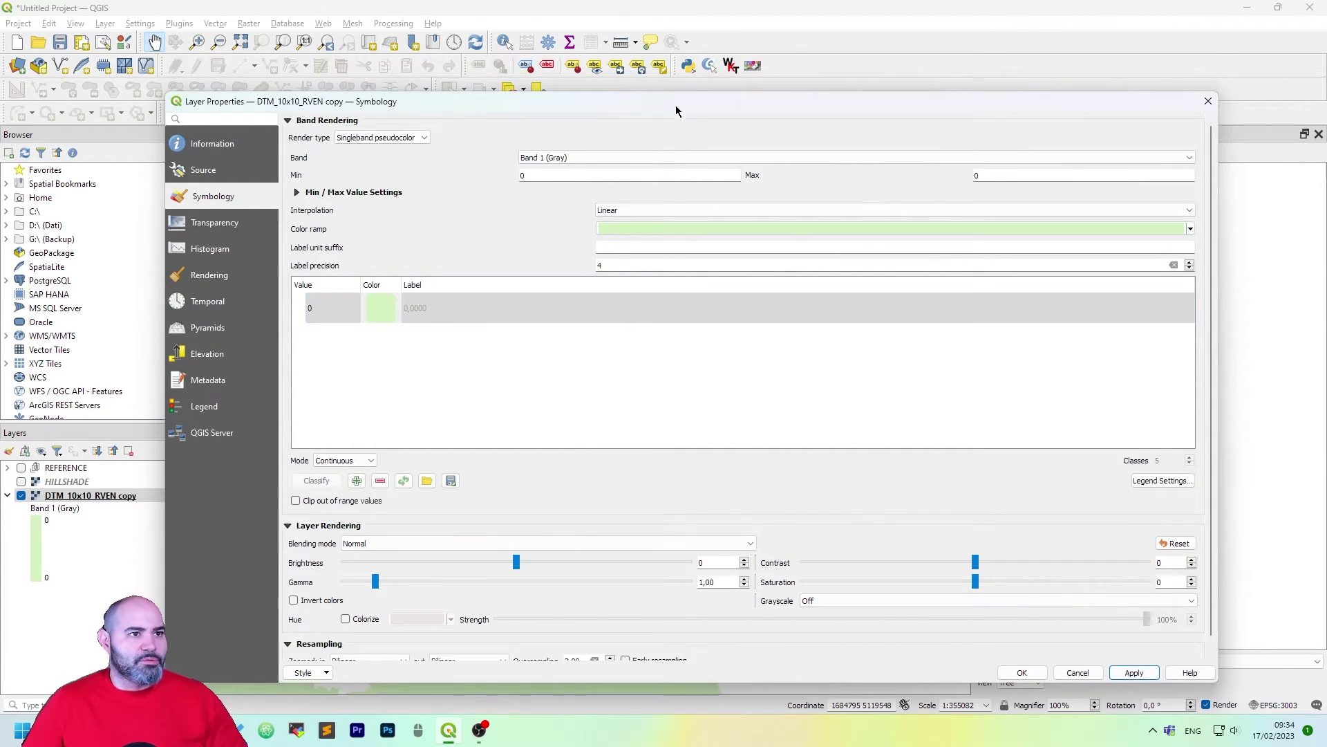
drag(674, 105, 666, 147)
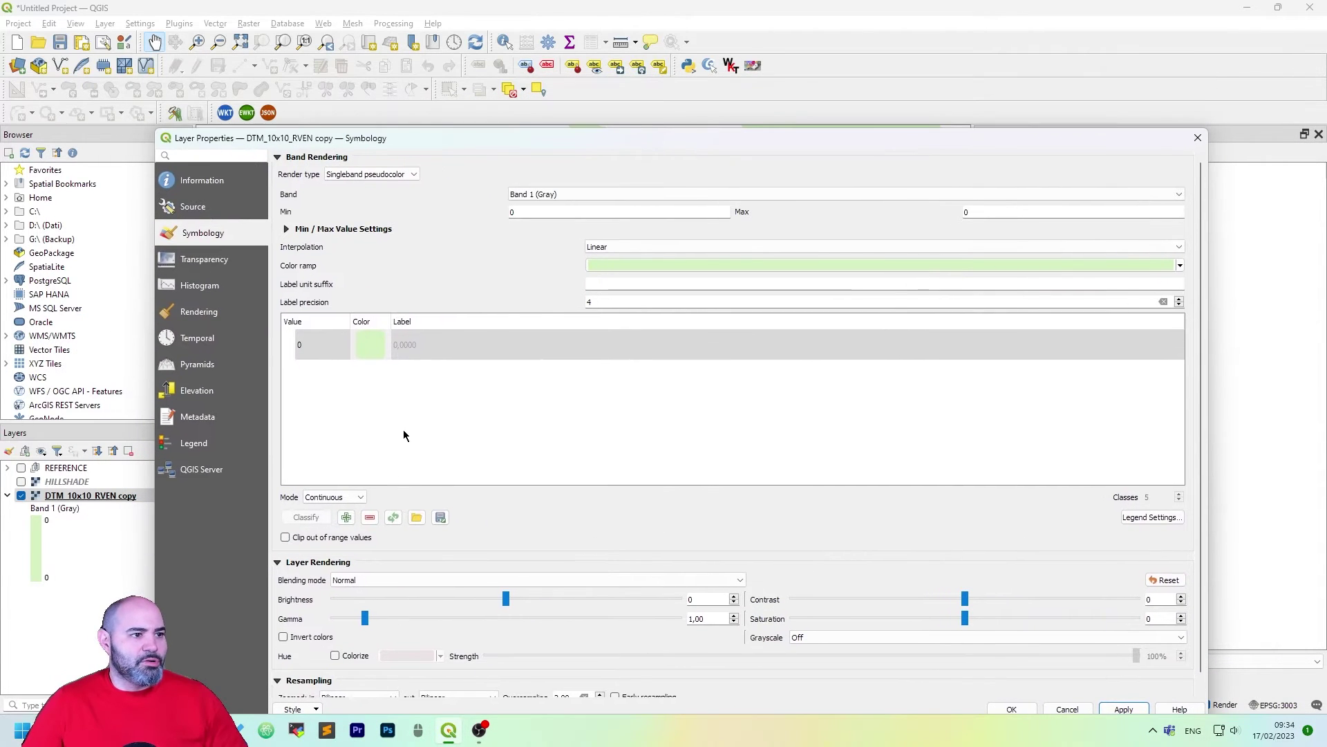
Step: Add a 250 class coloured a slightly darkened pale green
click(347, 517)
click(370, 383)
click(322, 386)
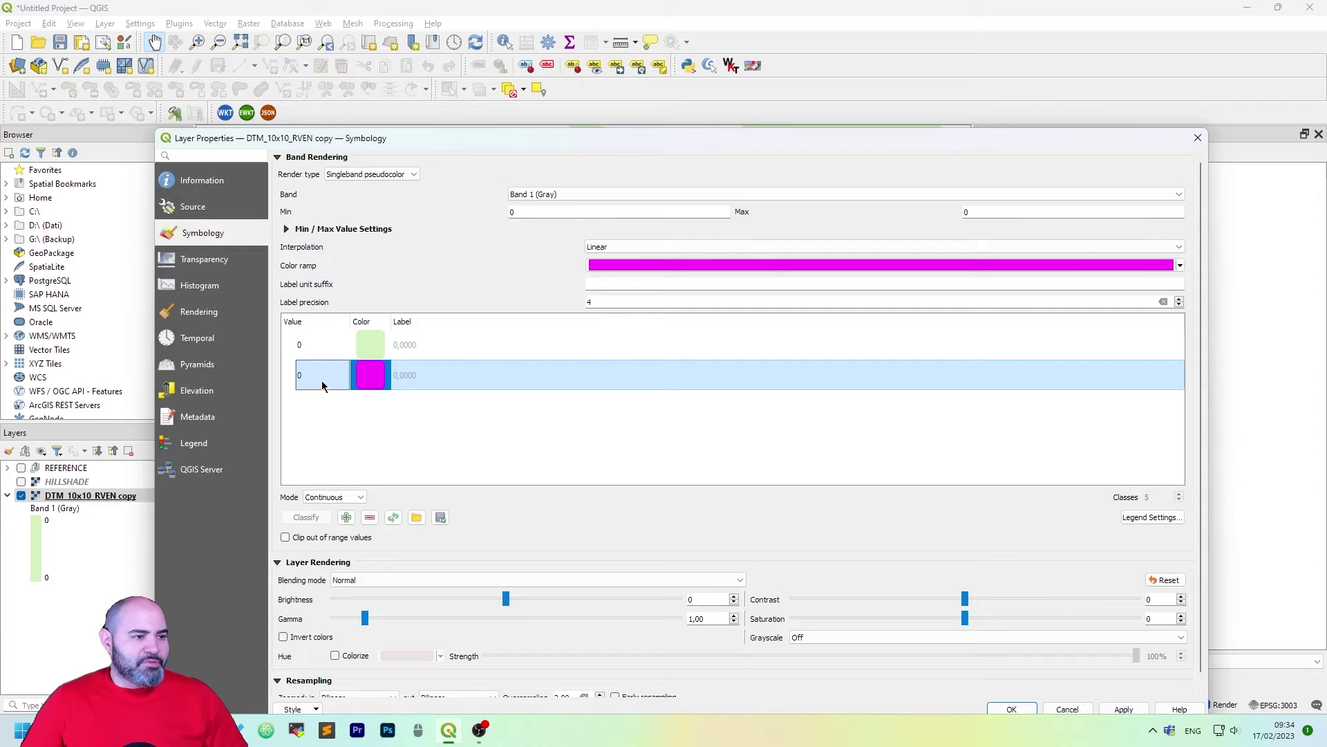
double_click(321, 380)
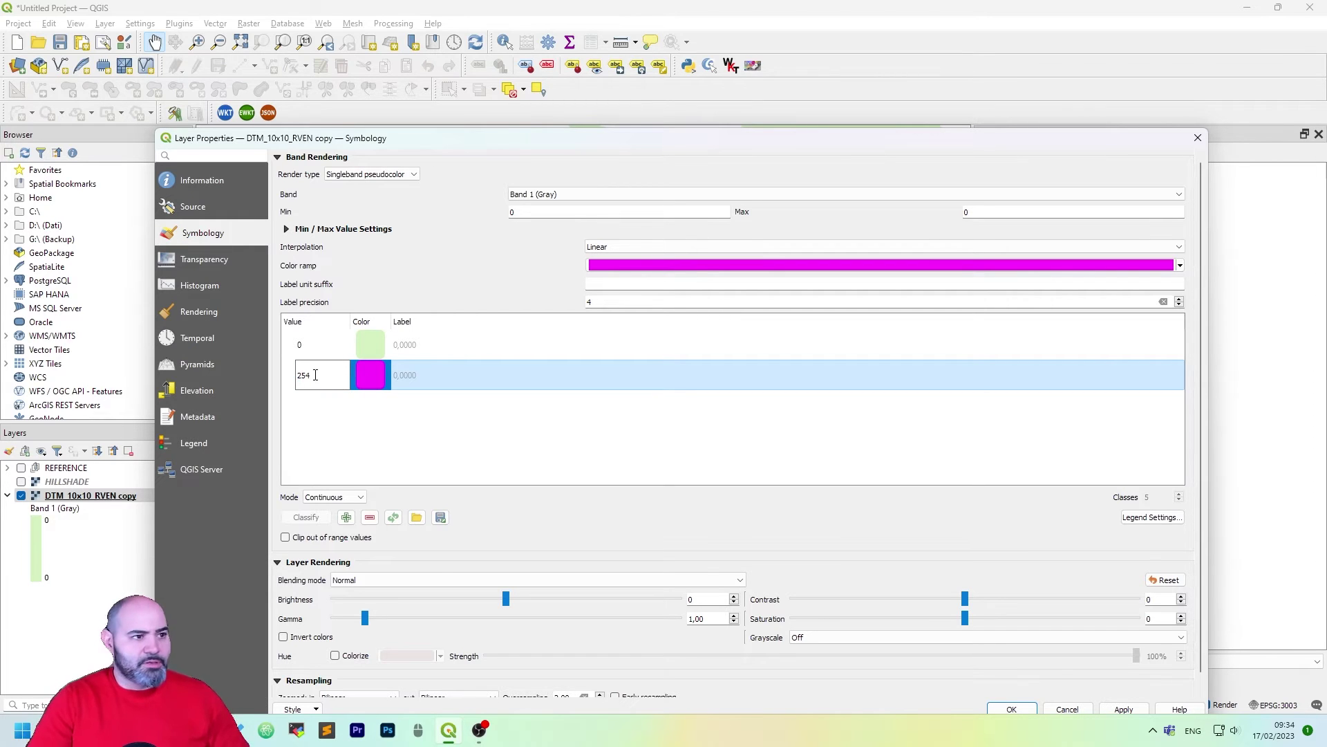
key(Return)
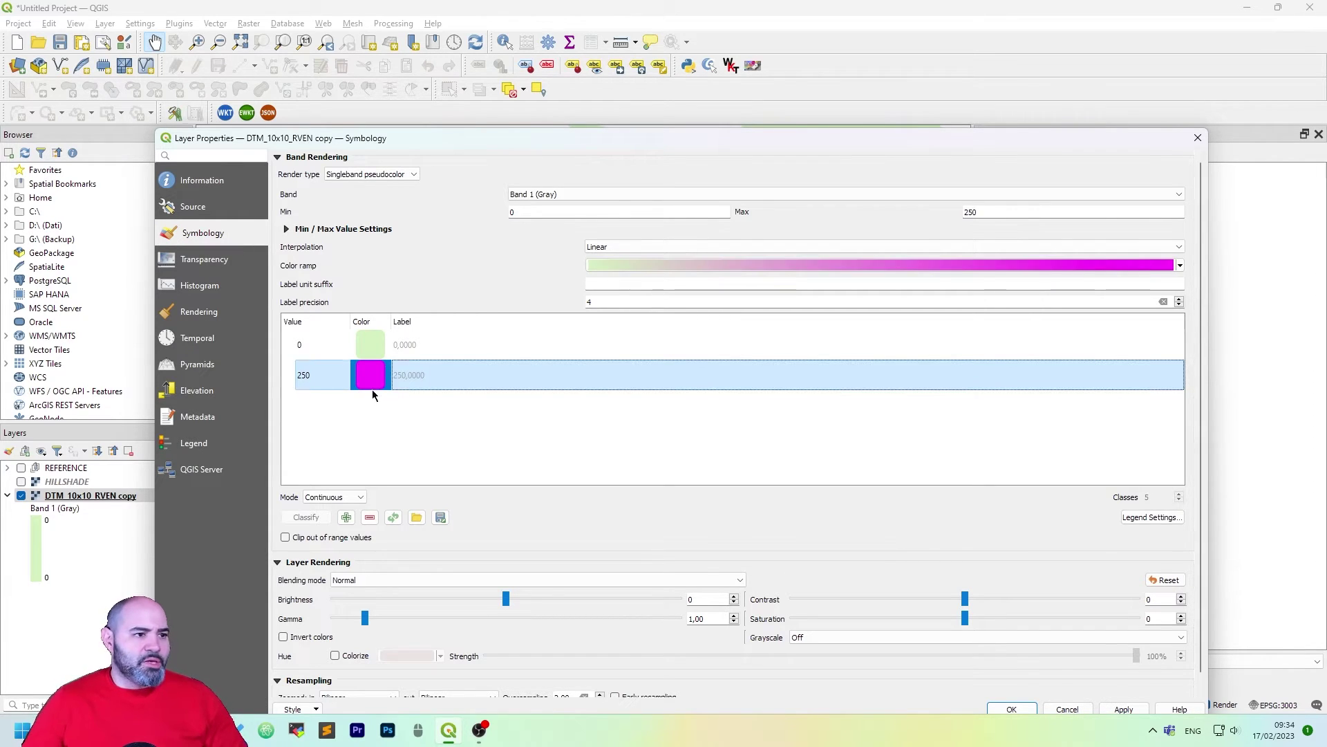
double_click(369, 375)
drag(446, 344, 411, 367)
drag(649, 293, 700, 290)
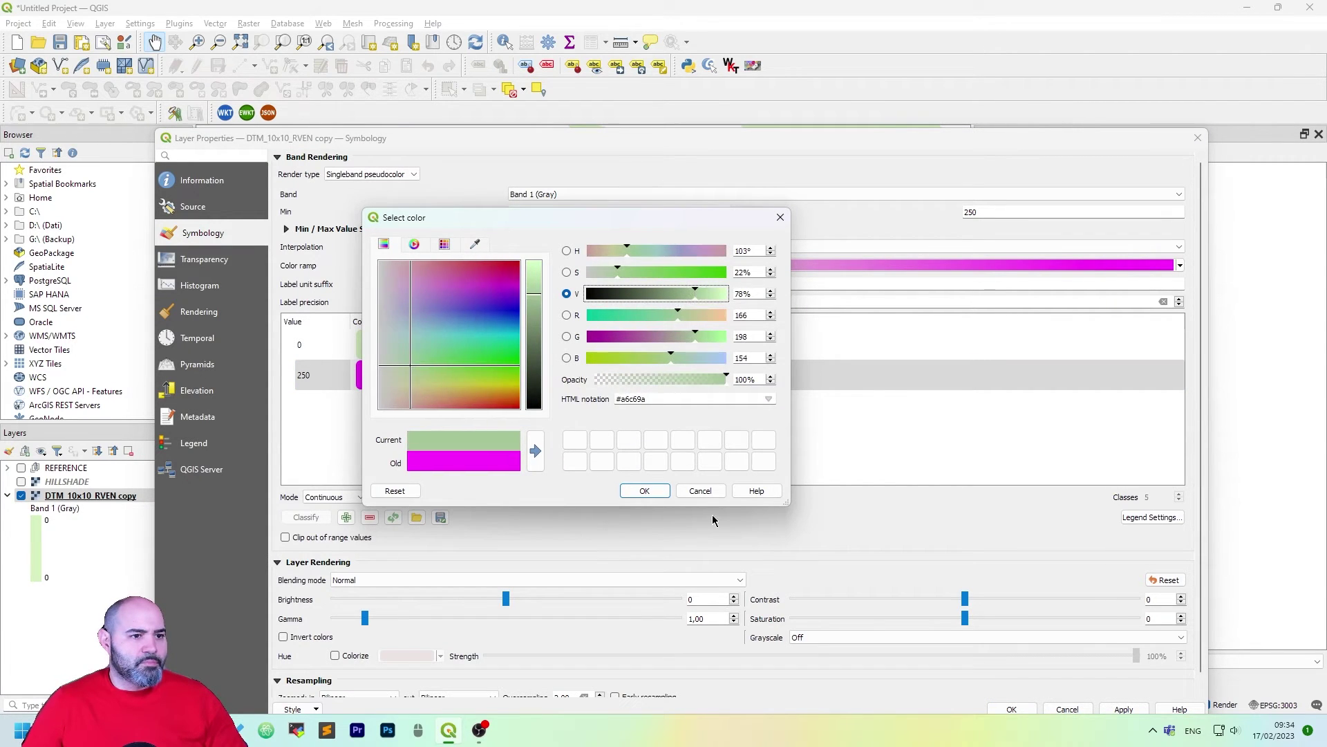
click(646, 491)
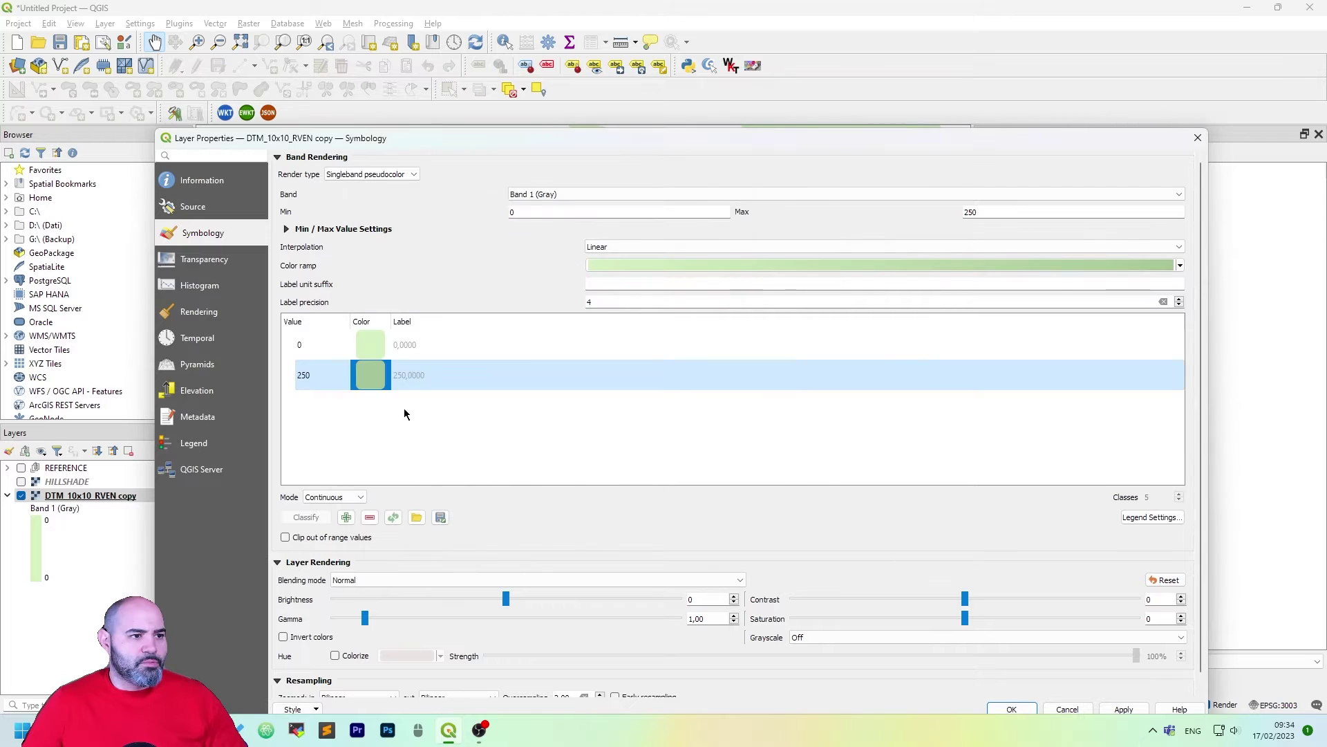
Step: Add a 1000 class in dark green and apply the updated ramp
click(357, 424)
click(347, 517)
double_click(321, 380)
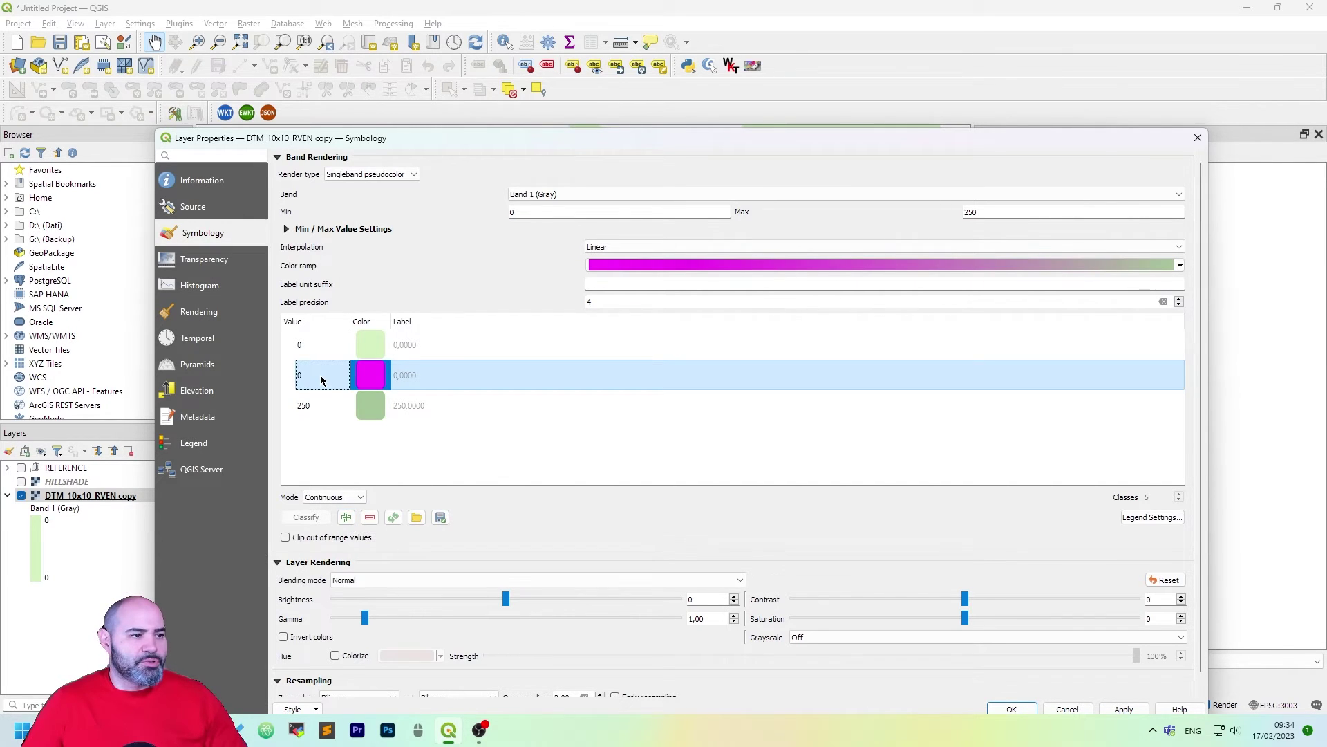
double_click(320, 374)
text(1000)
key(Return)
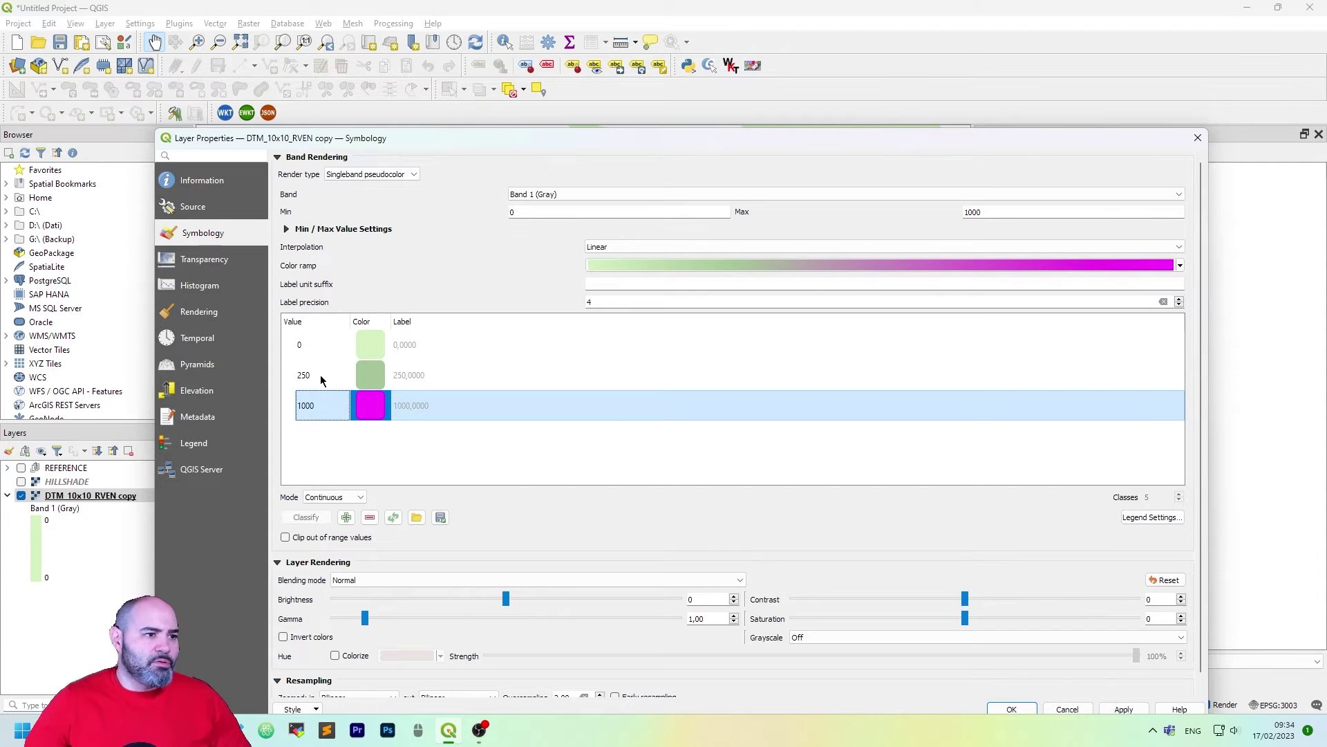
double_click(374, 406)
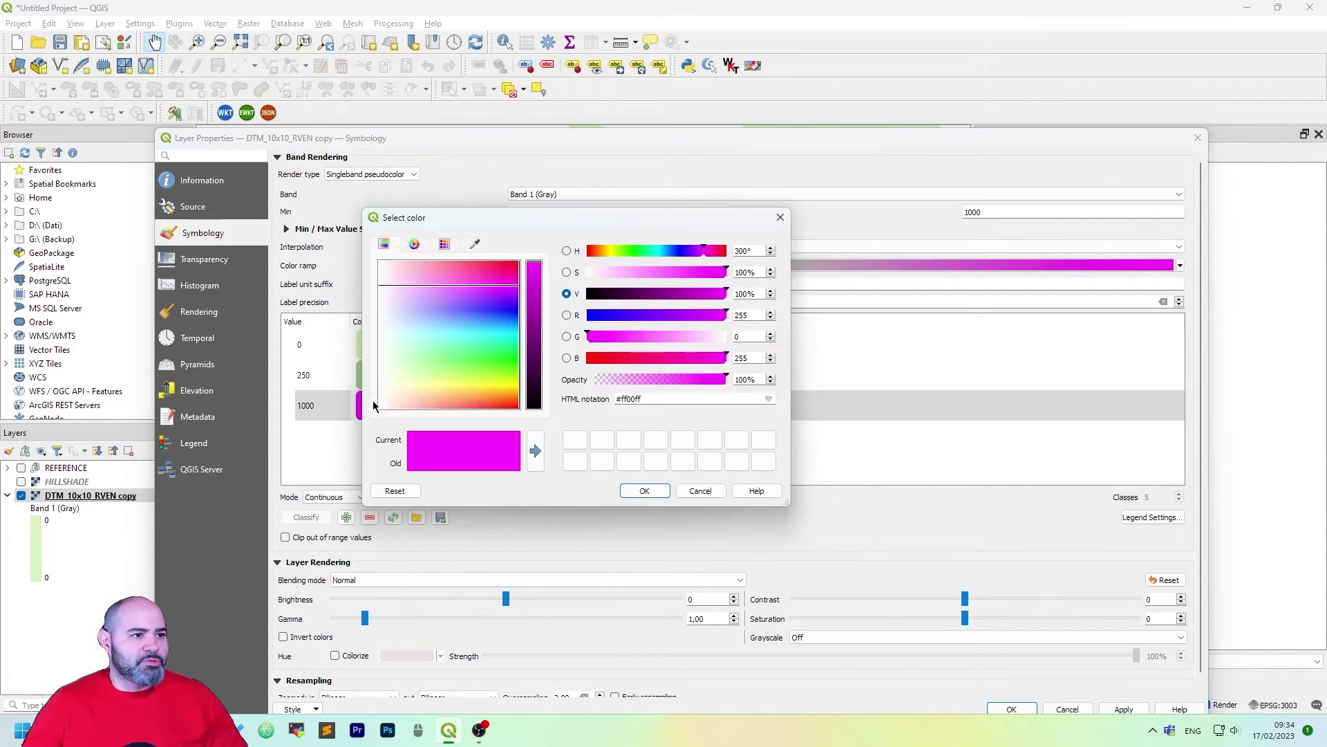
drag(501, 323, 539, 329)
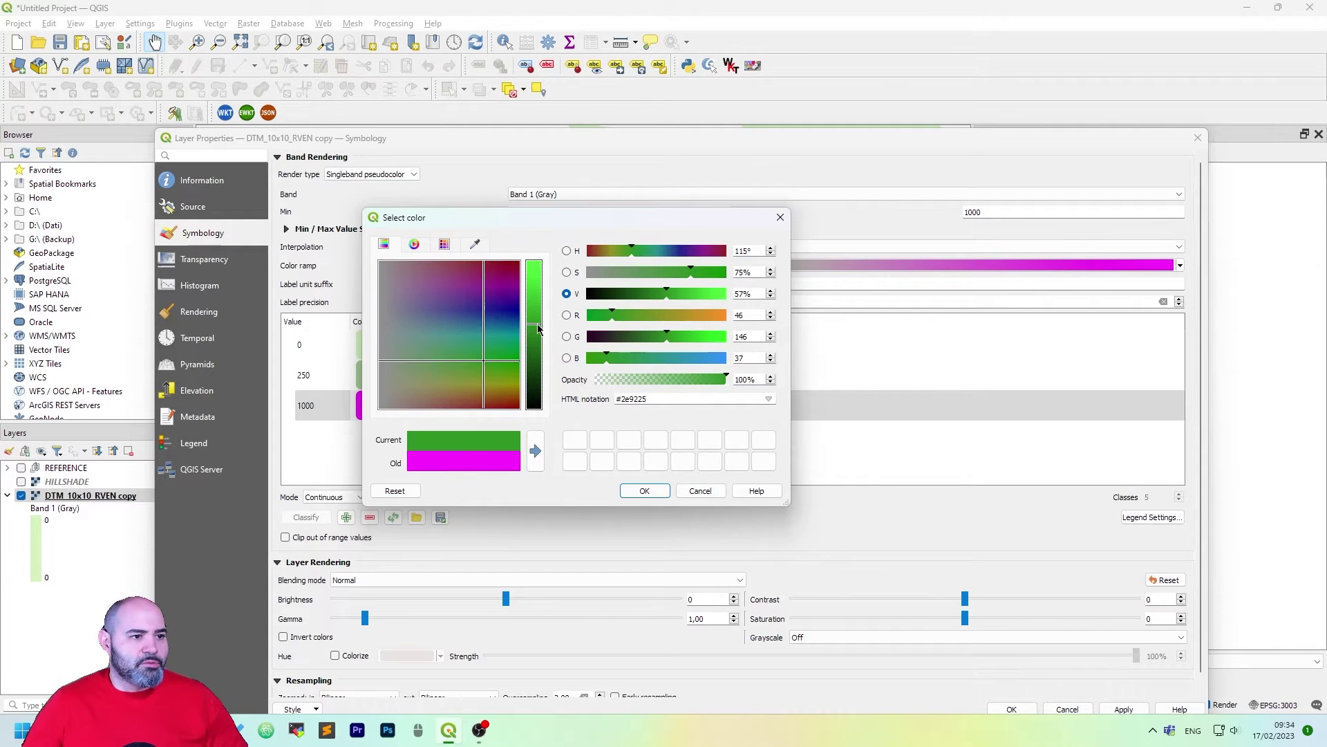
click(656, 491)
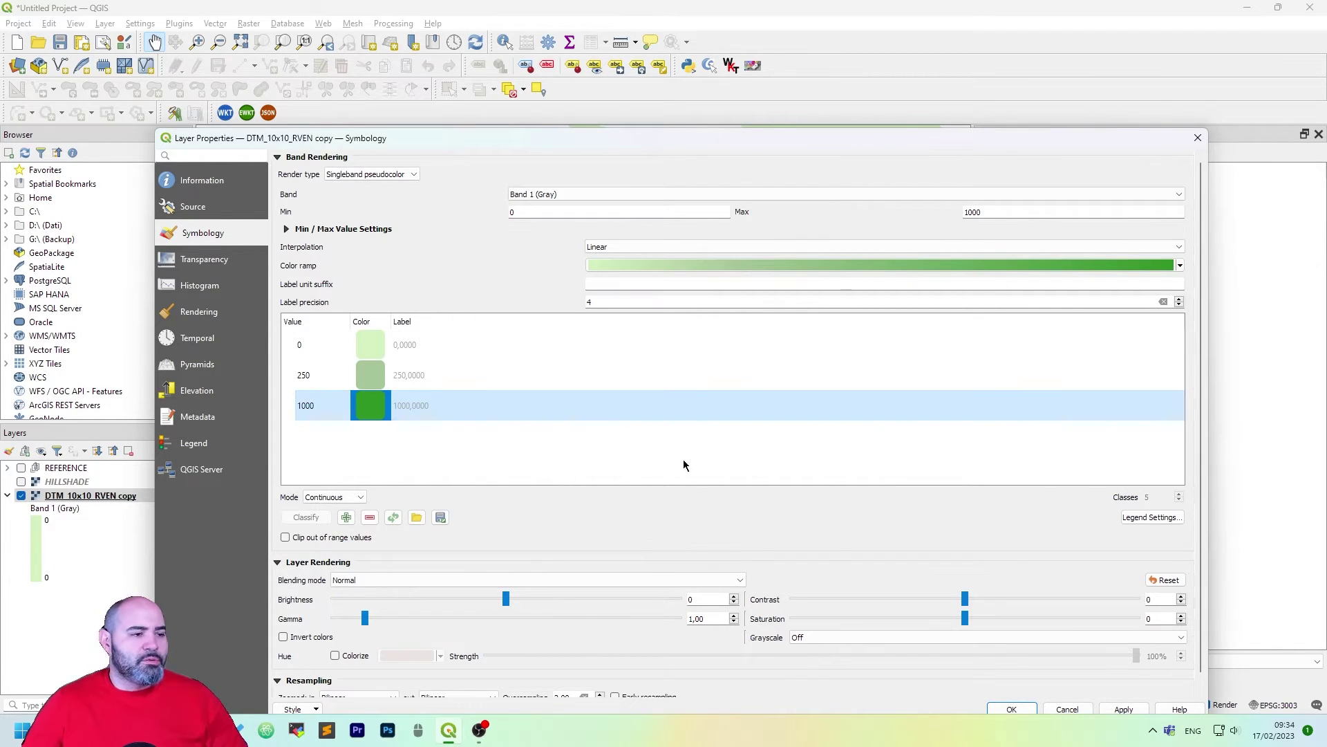
click(1127, 708)
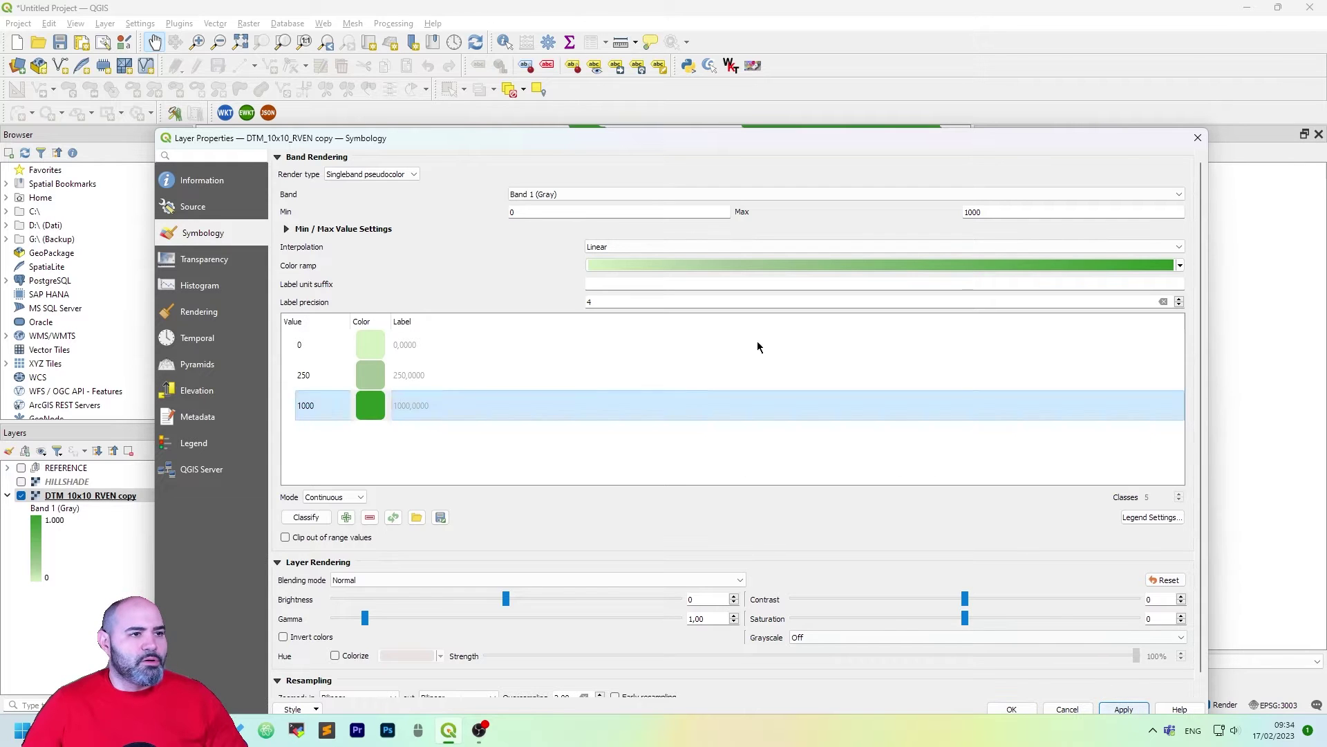
drag(660, 147, 658, 85)
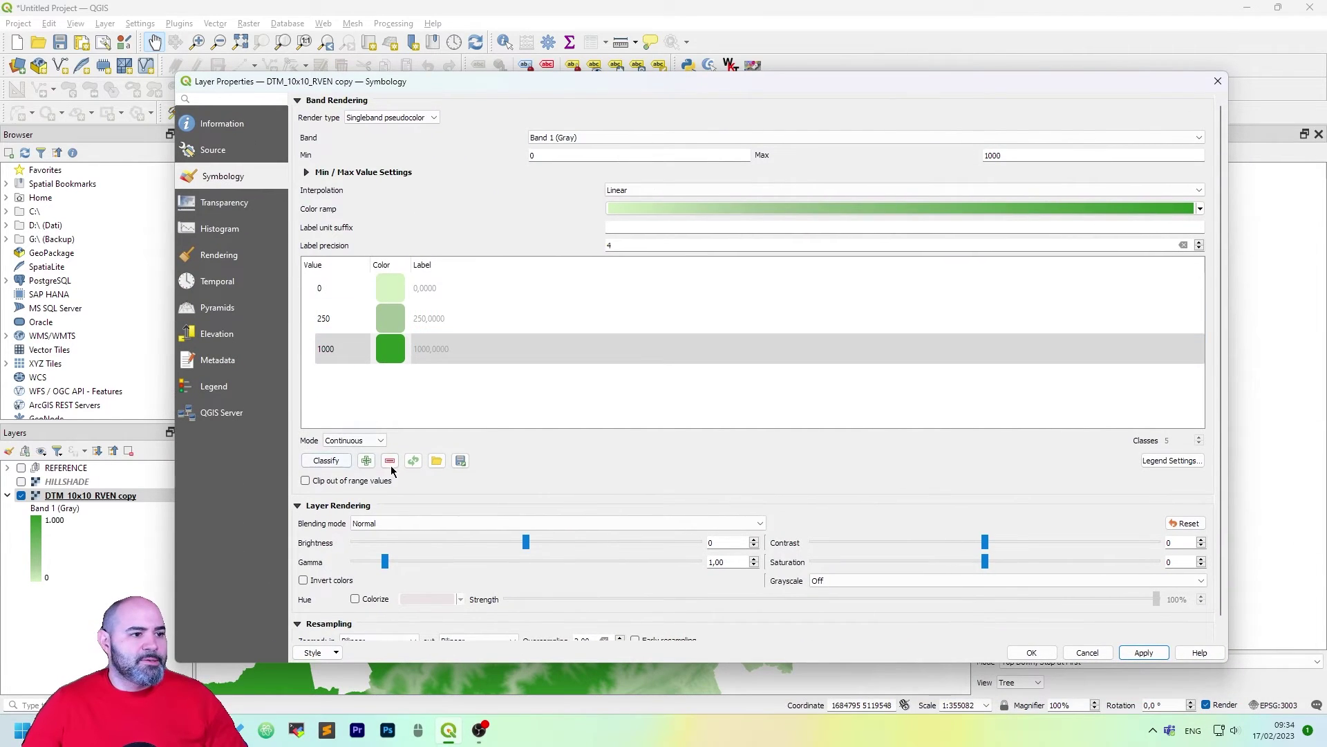
Step: Add a colour class with value 2000, correcting its value after reopening properties
click(366, 460)
double_click(332, 307)
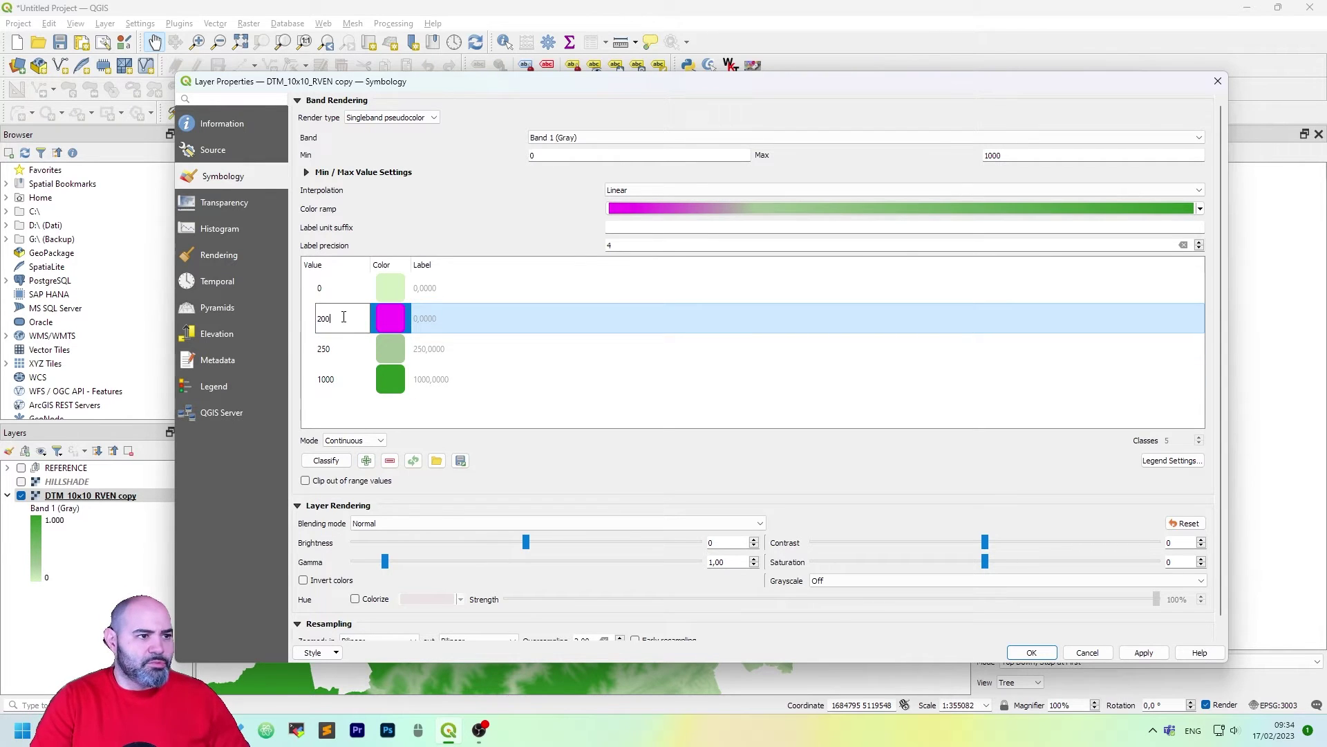
text(2000)
key(Return)
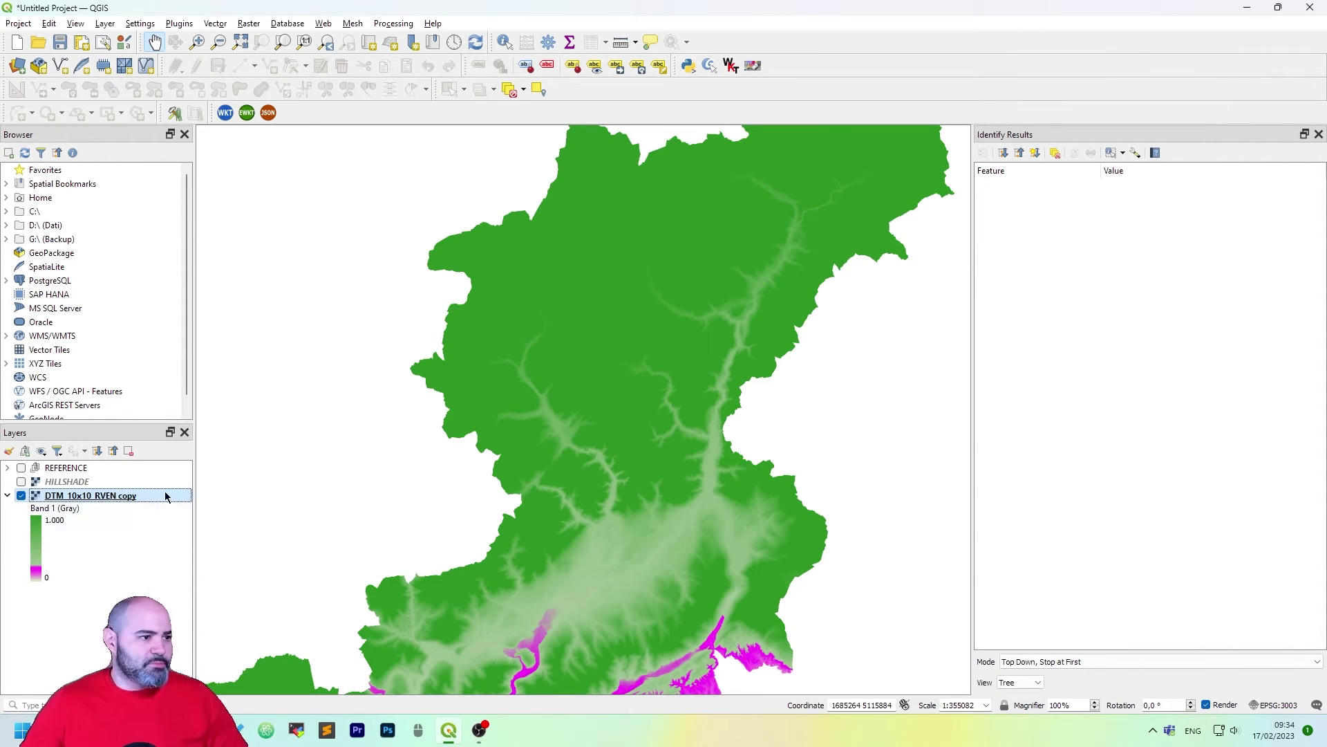
double_click(164, 497)
click(358, 318)
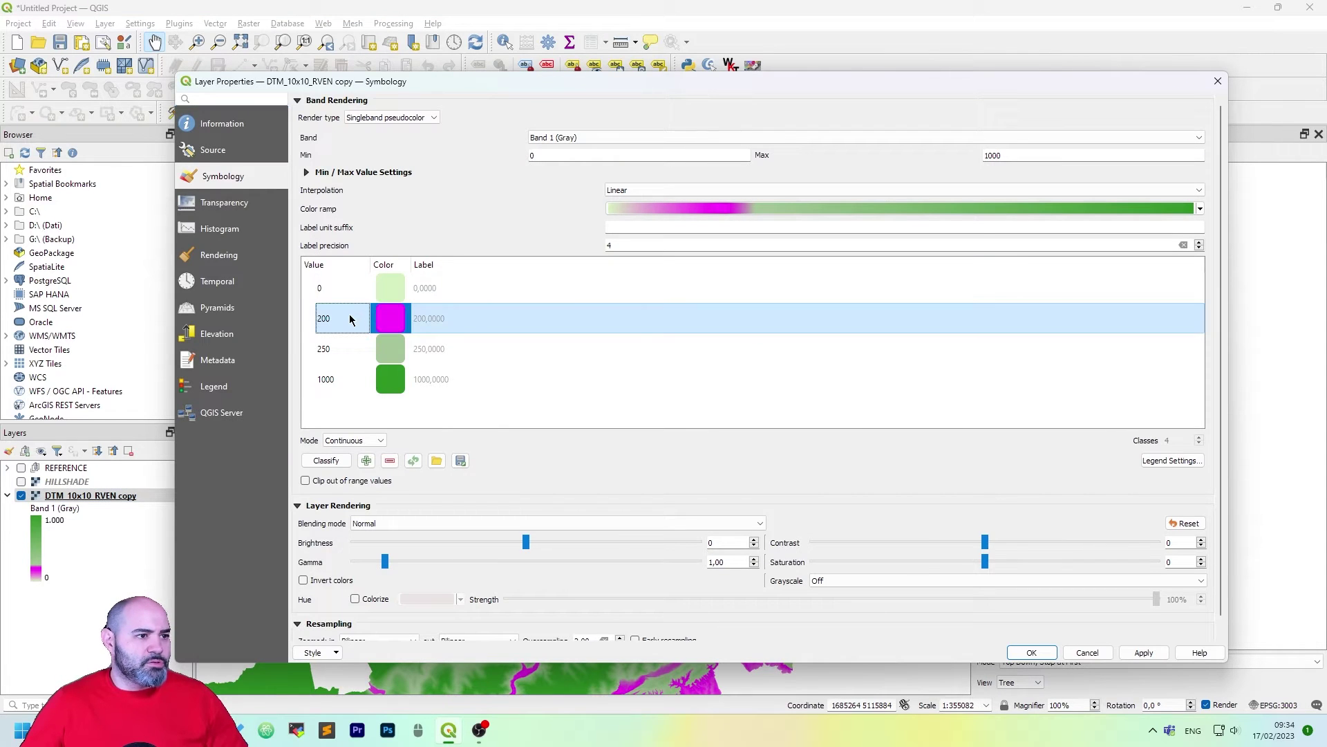
double_click(349, 315)
text(2000)
key(Return)
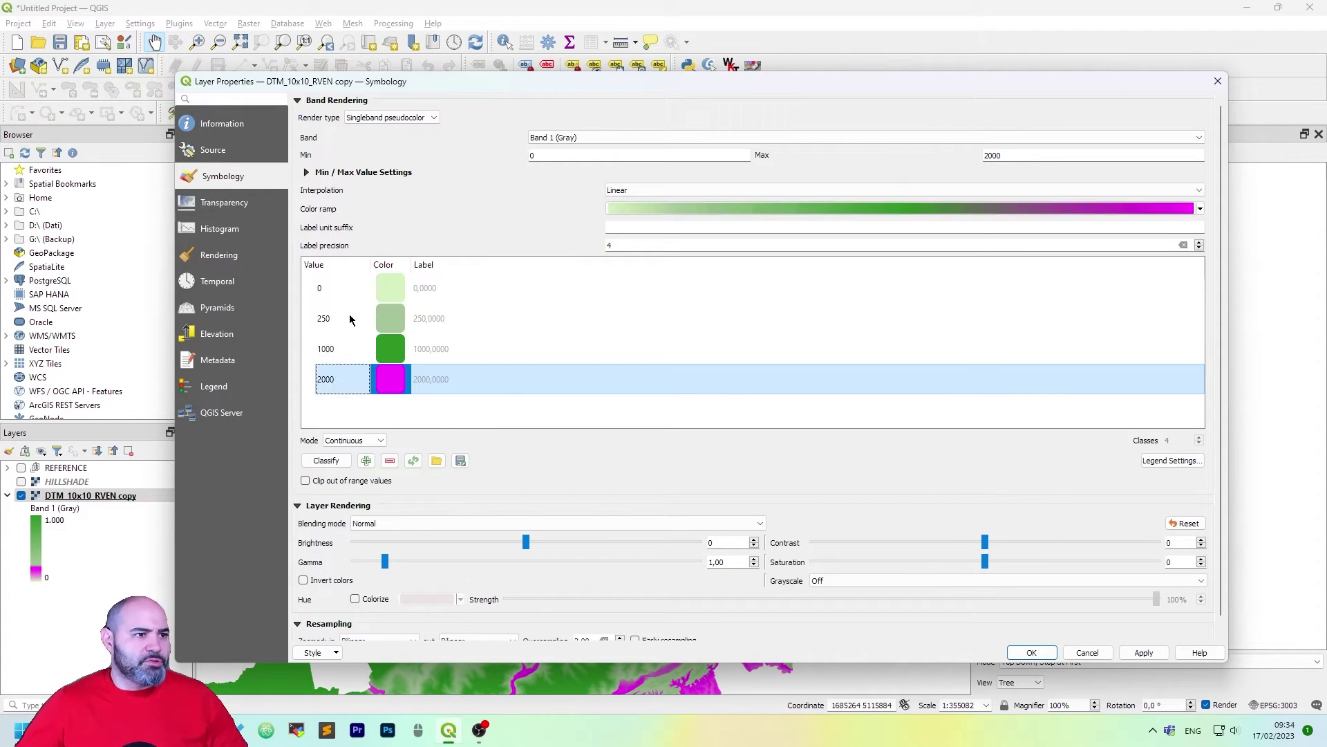
Step: Colour the 2000 class dark olive-brown and apply the ramp
double_click(389, 379)
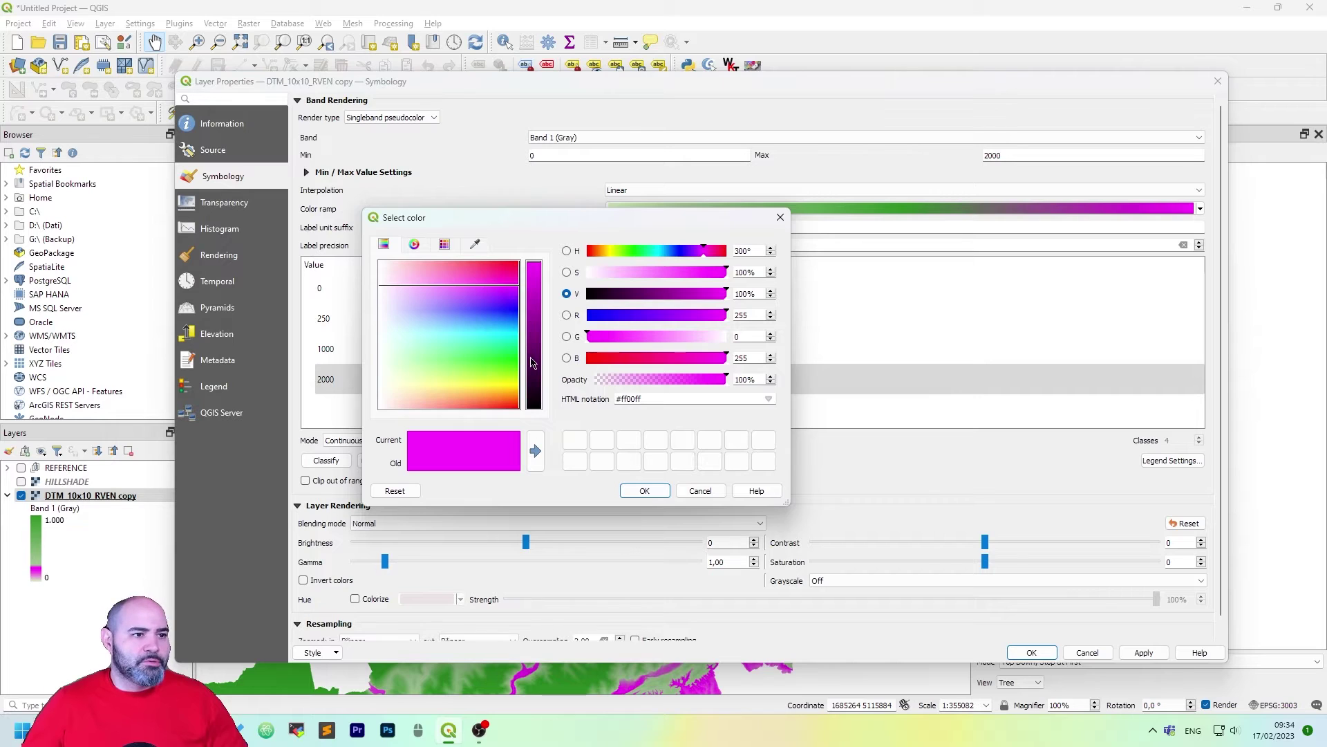
click(532, 362)
drag(453, 388, 471, 391)
scroll(484, 391, up, 10)
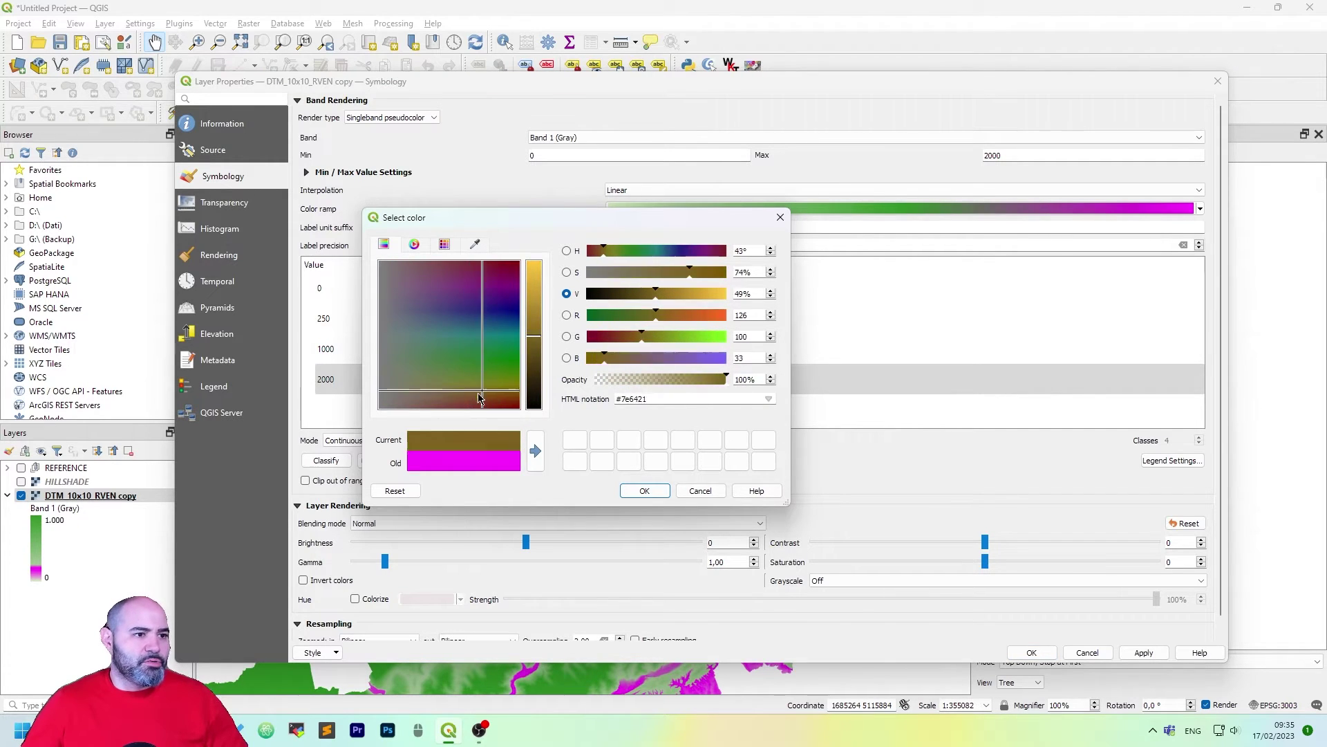
scroll(477, 393, down, 3)
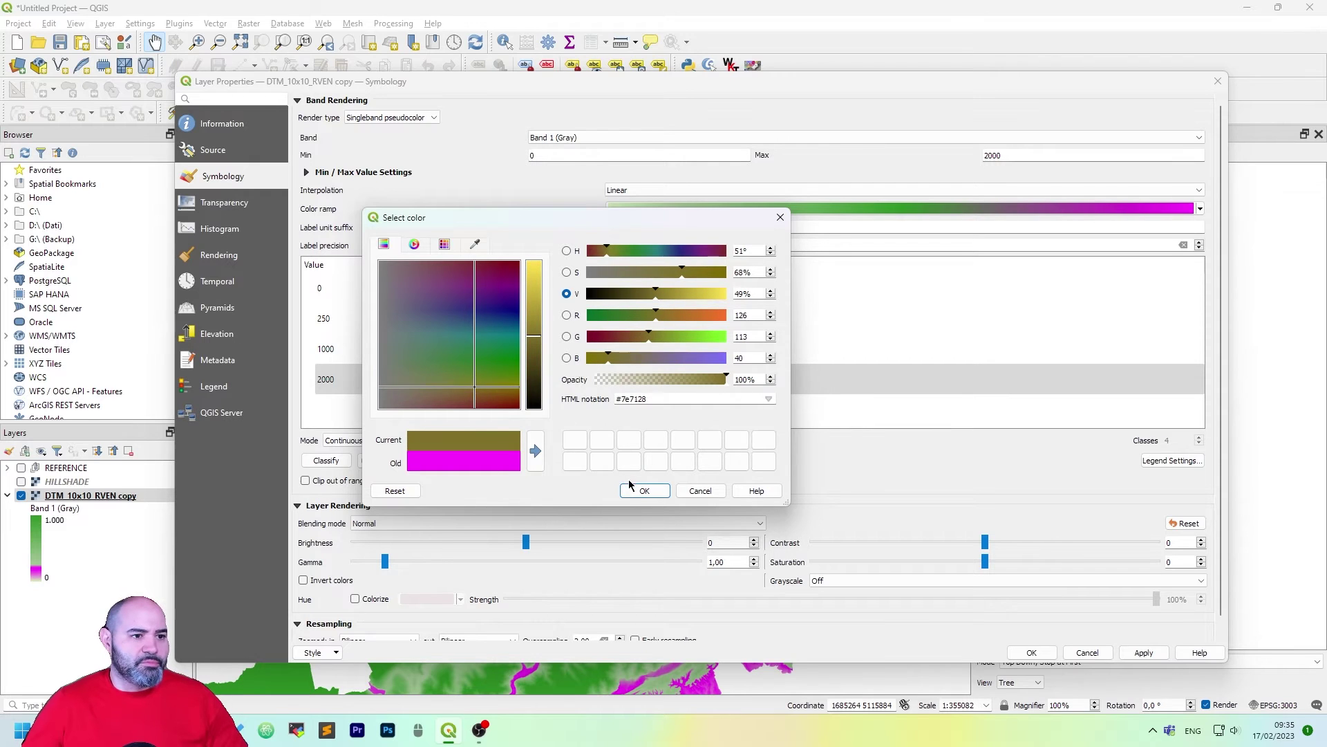
click(644, 490)
click(1145, 653)
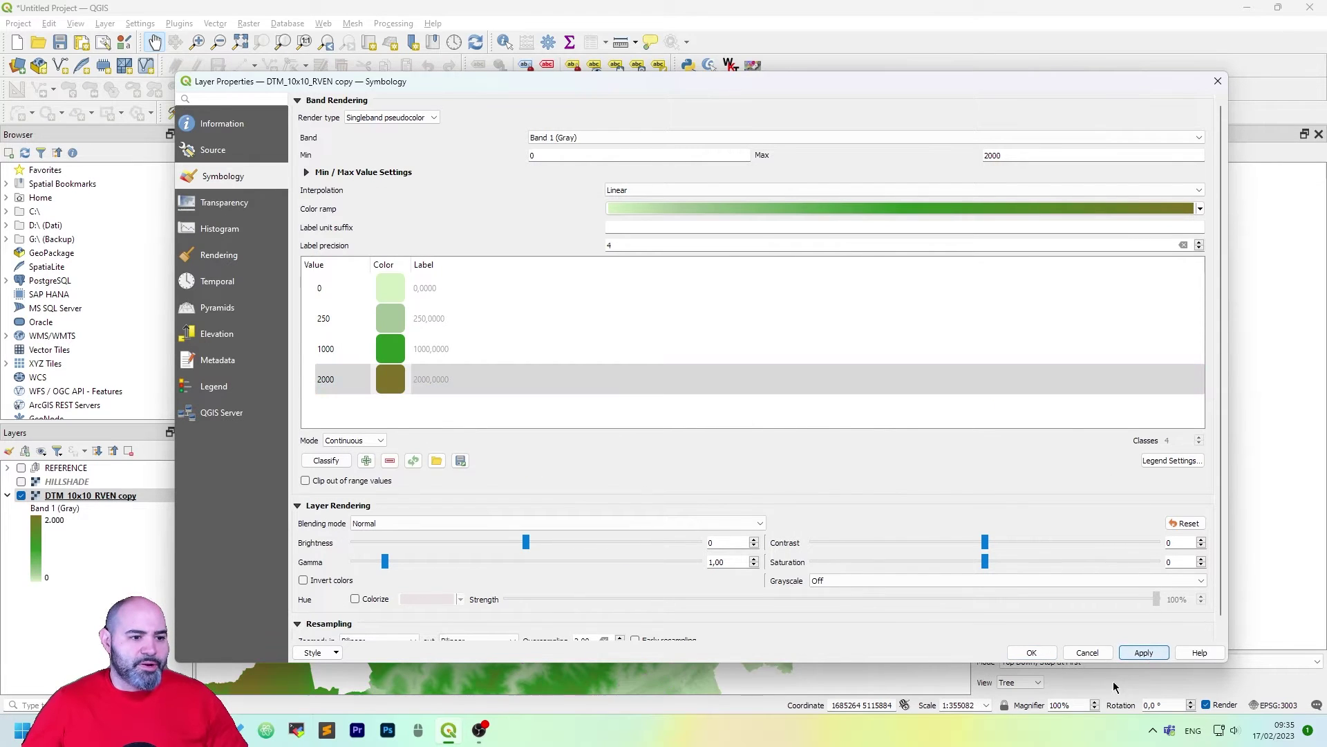
drag(581, 81, 596, 131)
Step: Add a top 3000 class coloured near-white and apply the finished ramp
click(381, 522)
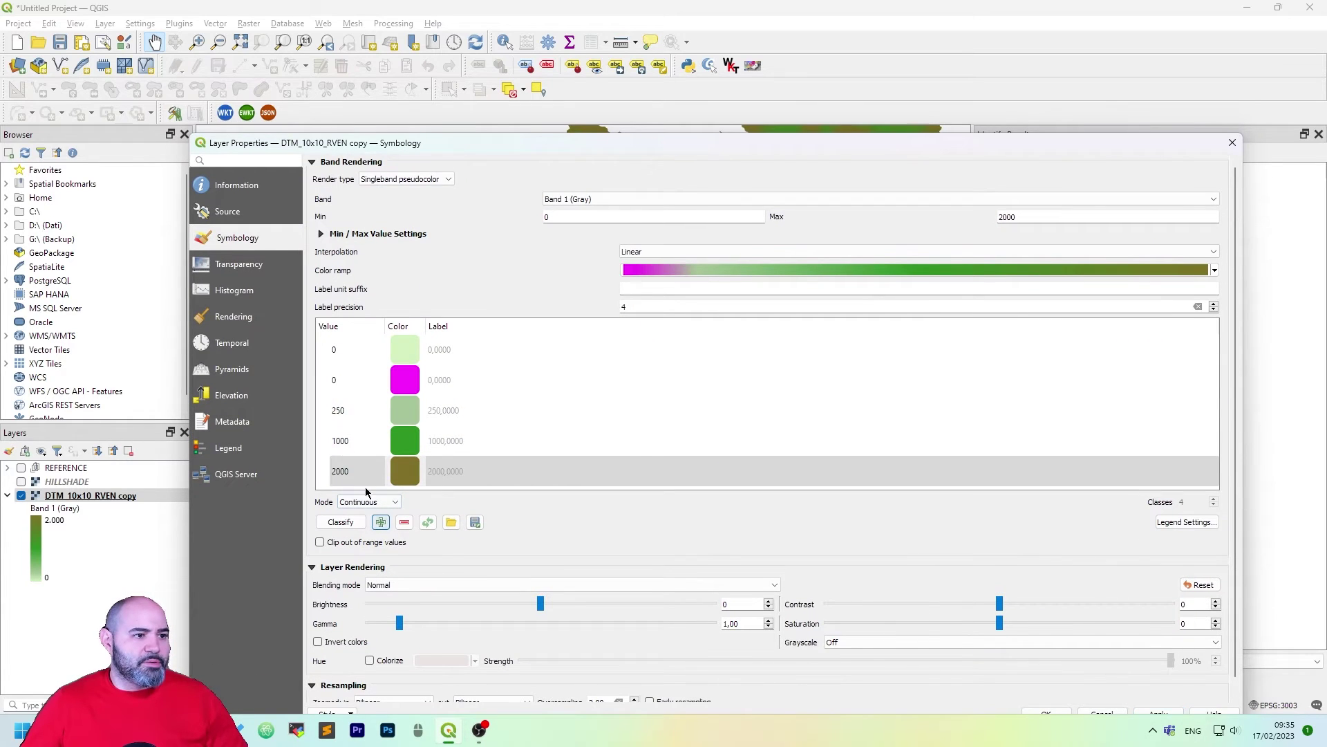
double_click(358, 380)
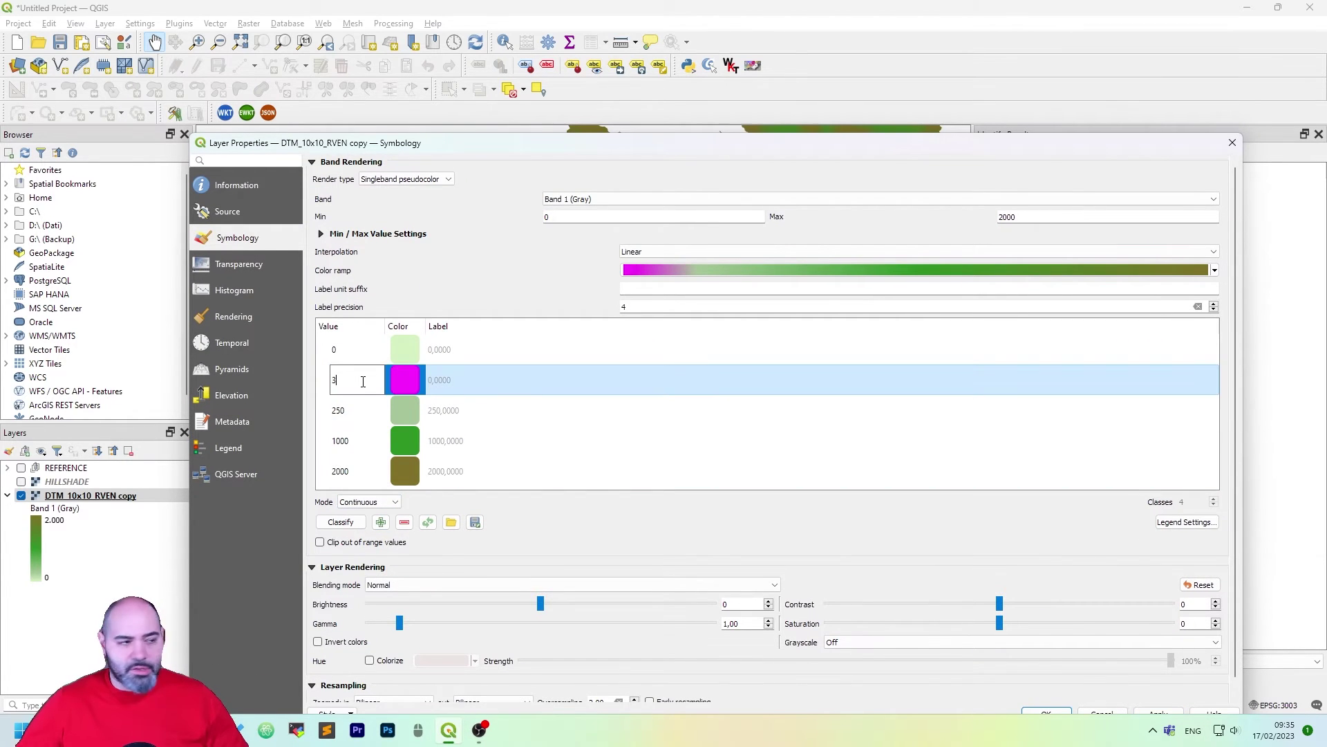
key(Return)
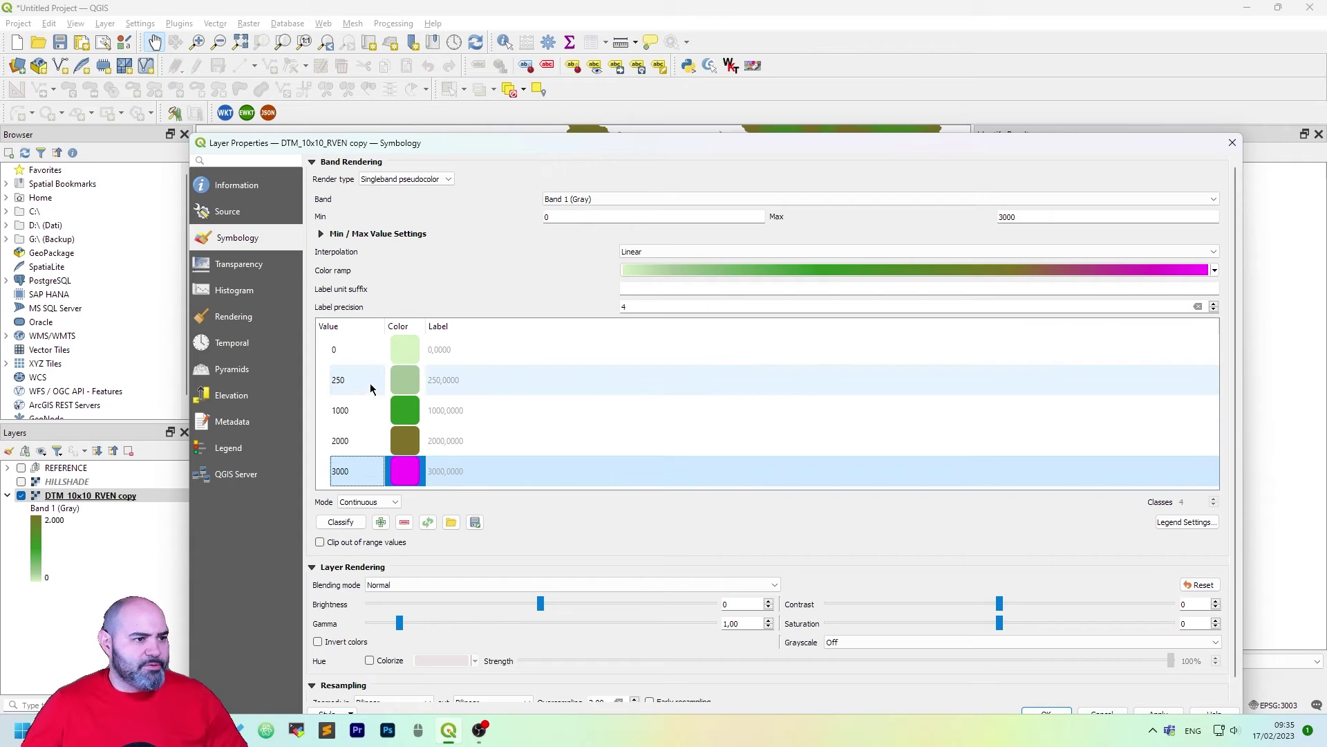
double_click(418, 477)
drag(483, 385, 387, 358)
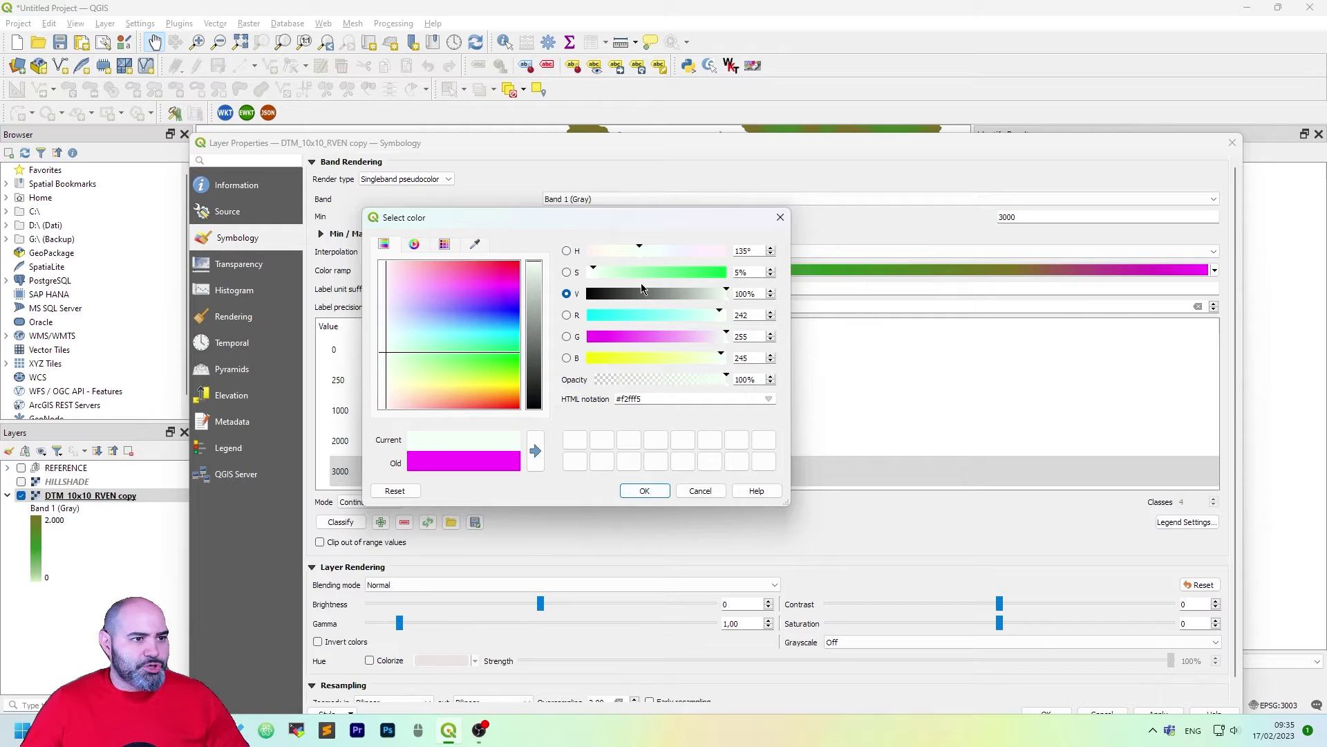
click(630, 491)
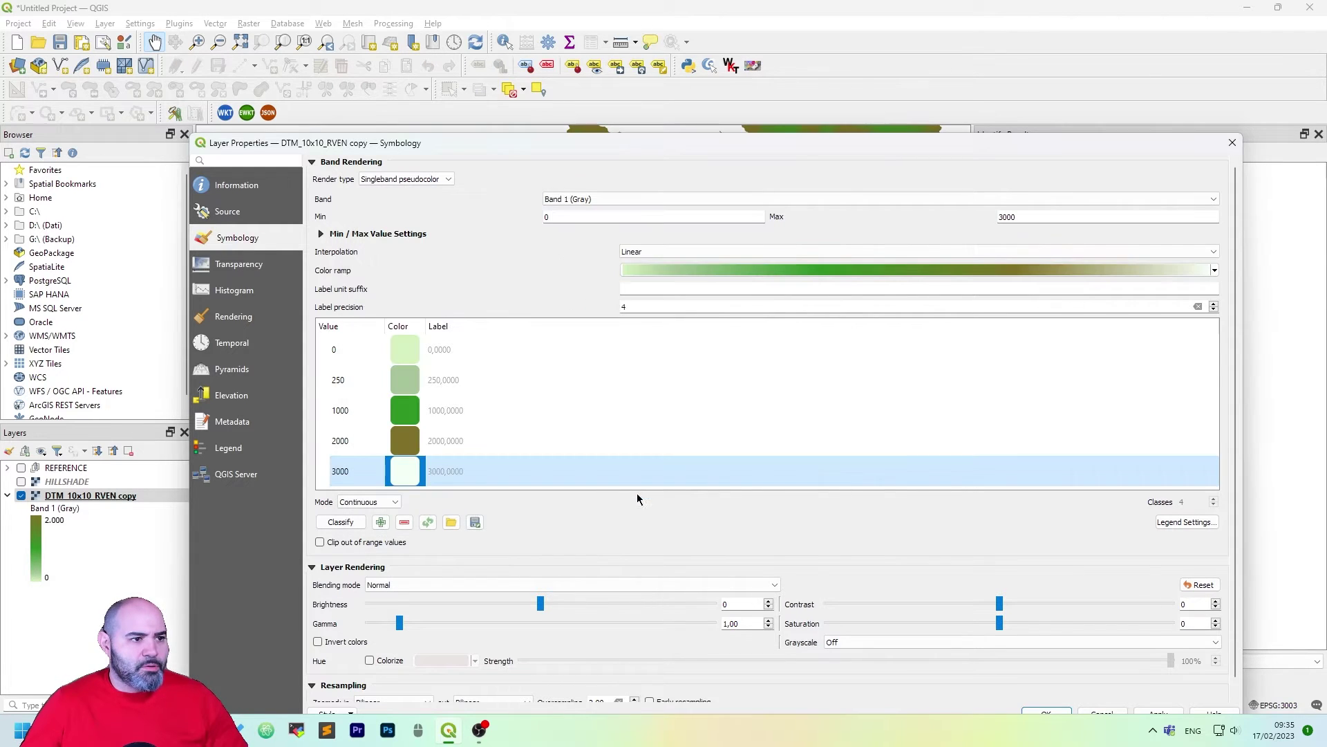
click(1158, 713)
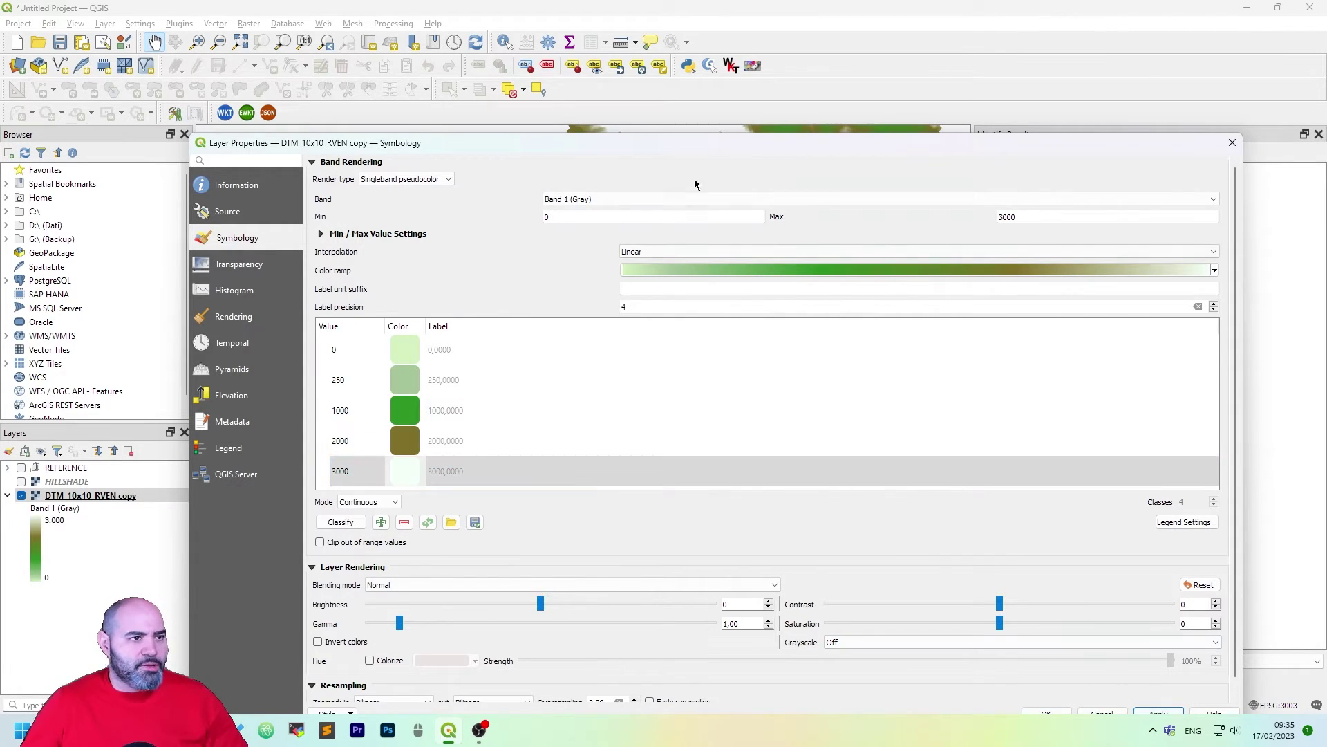
Step: Close the DTM properties, frame the full recoloured DTM extent, and turn HILLSHADE back on
click(1046, 713)
scroll(664, 222, up, 2)
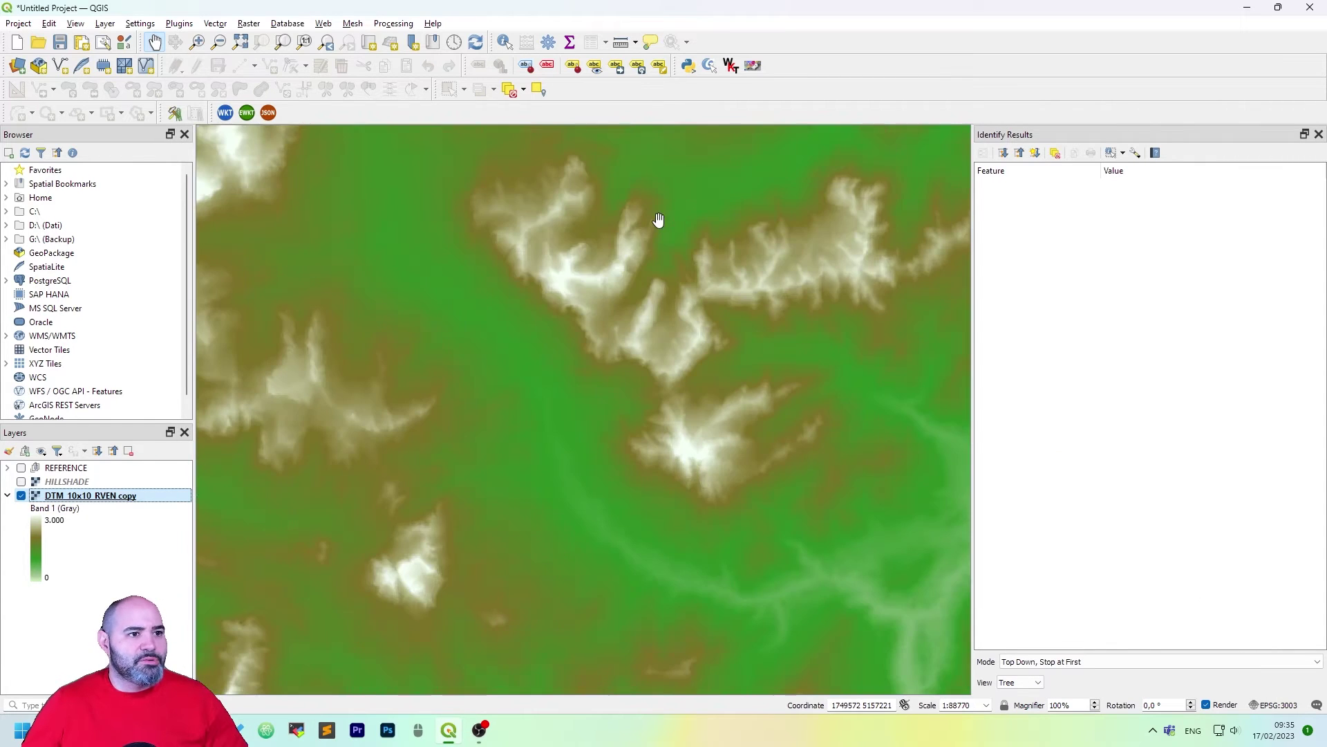
scroll(581, 266, down, 2)
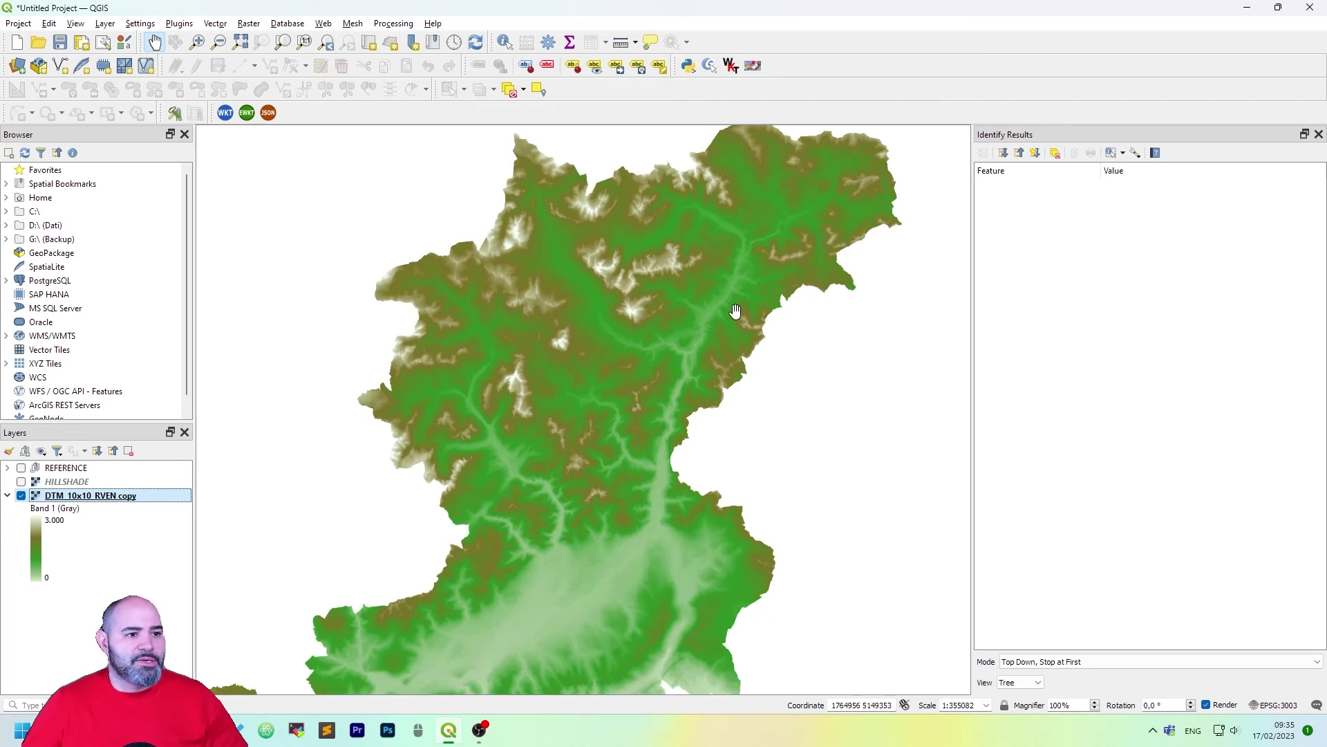
scroll(734, 311, down, 1)
drag(719, 380, 691, 415)
scroll(755, 363, up, 2)
scroll(702, 376, down, 3)
scroll(773, 358, up, 2)
drag(773, 359, 742, 369)
click(73, 488)
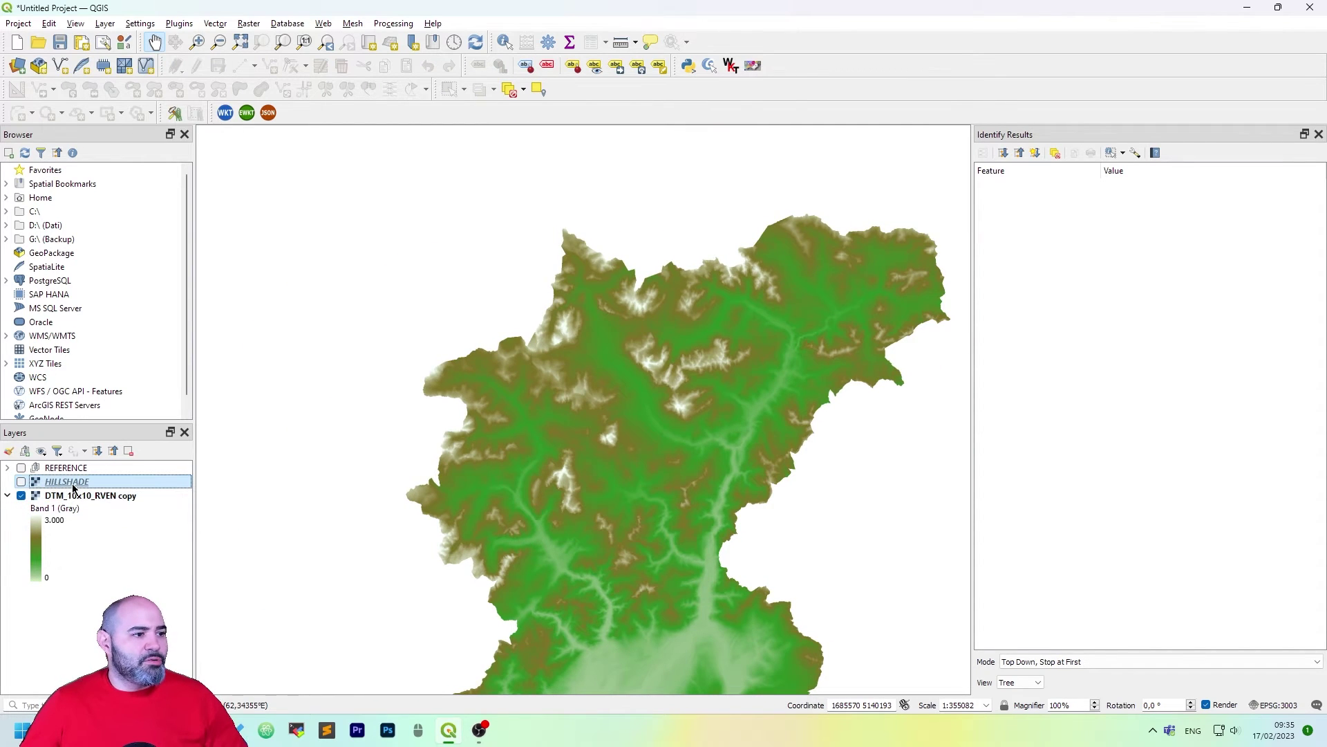
Step: Set HILLSHADE's blending mode to Screen and its gamma to 0.60, applying both
double_click(125, 488)
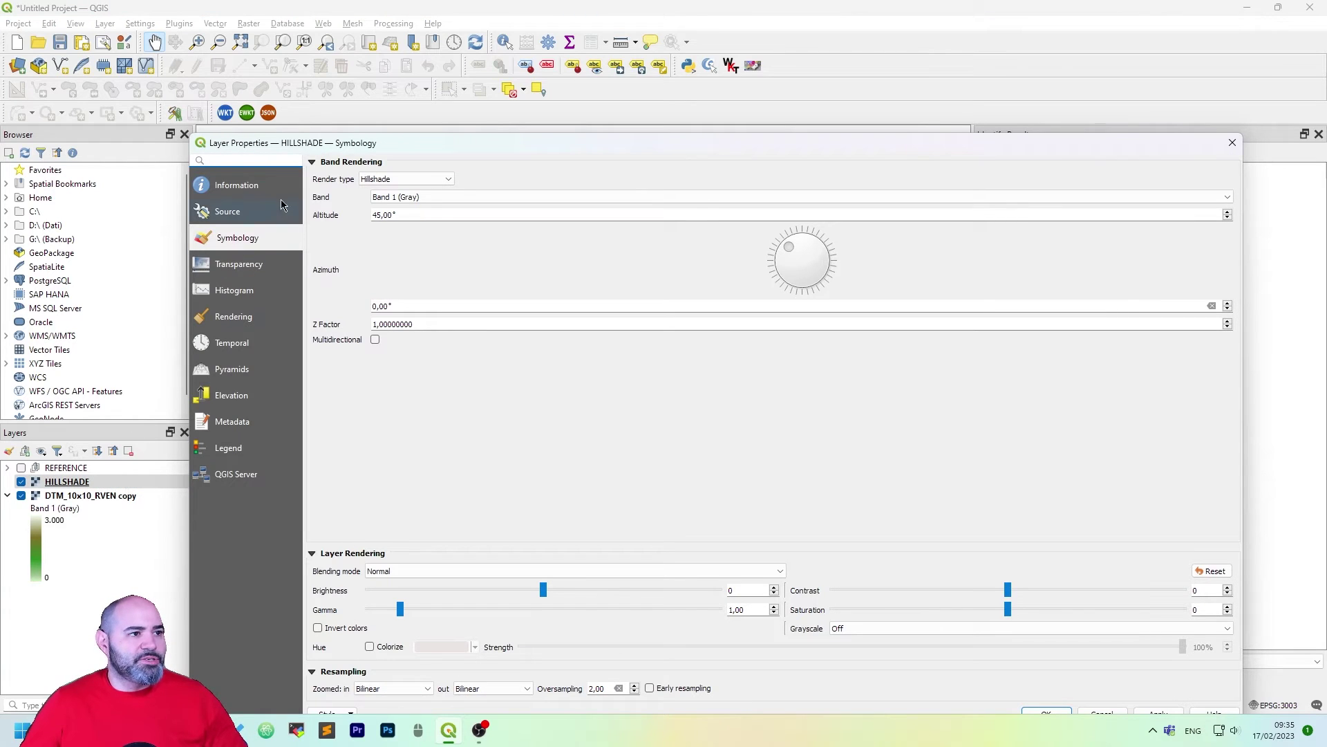
drag(314, 146, 291, 50)
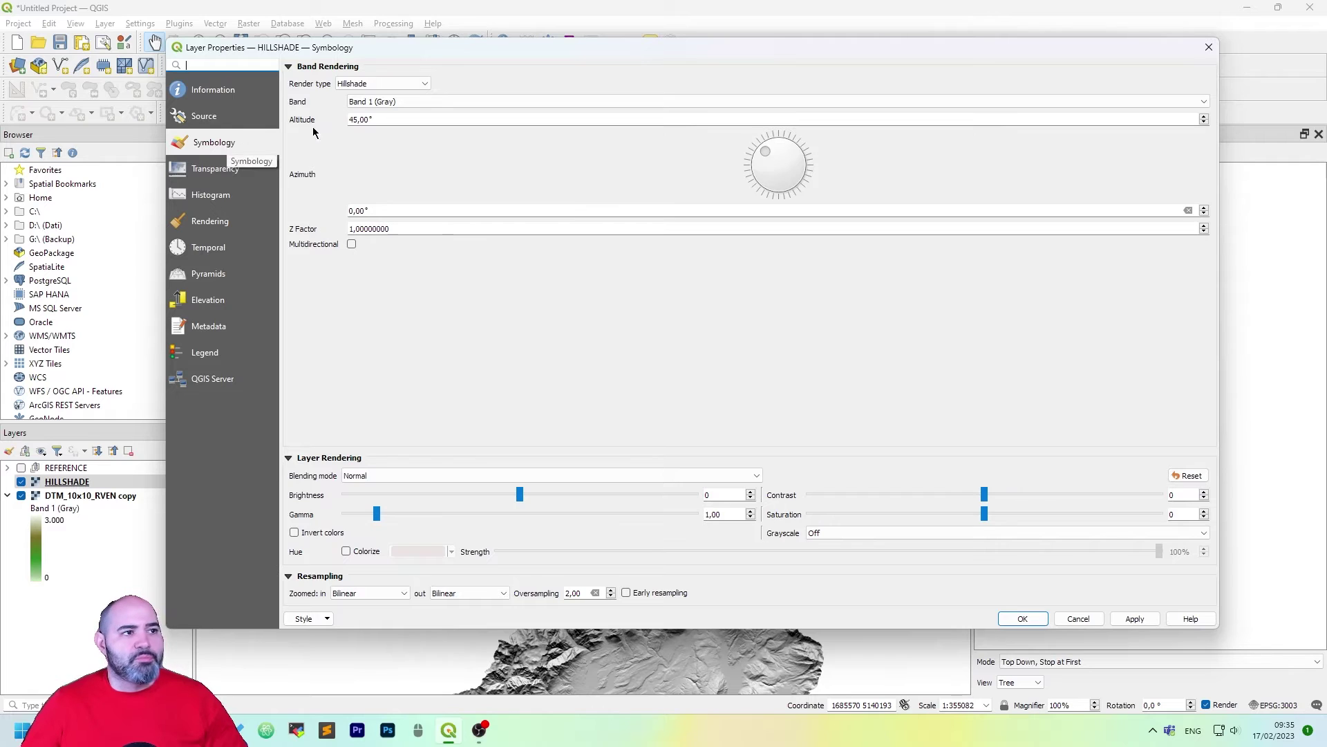
click(362, 477)
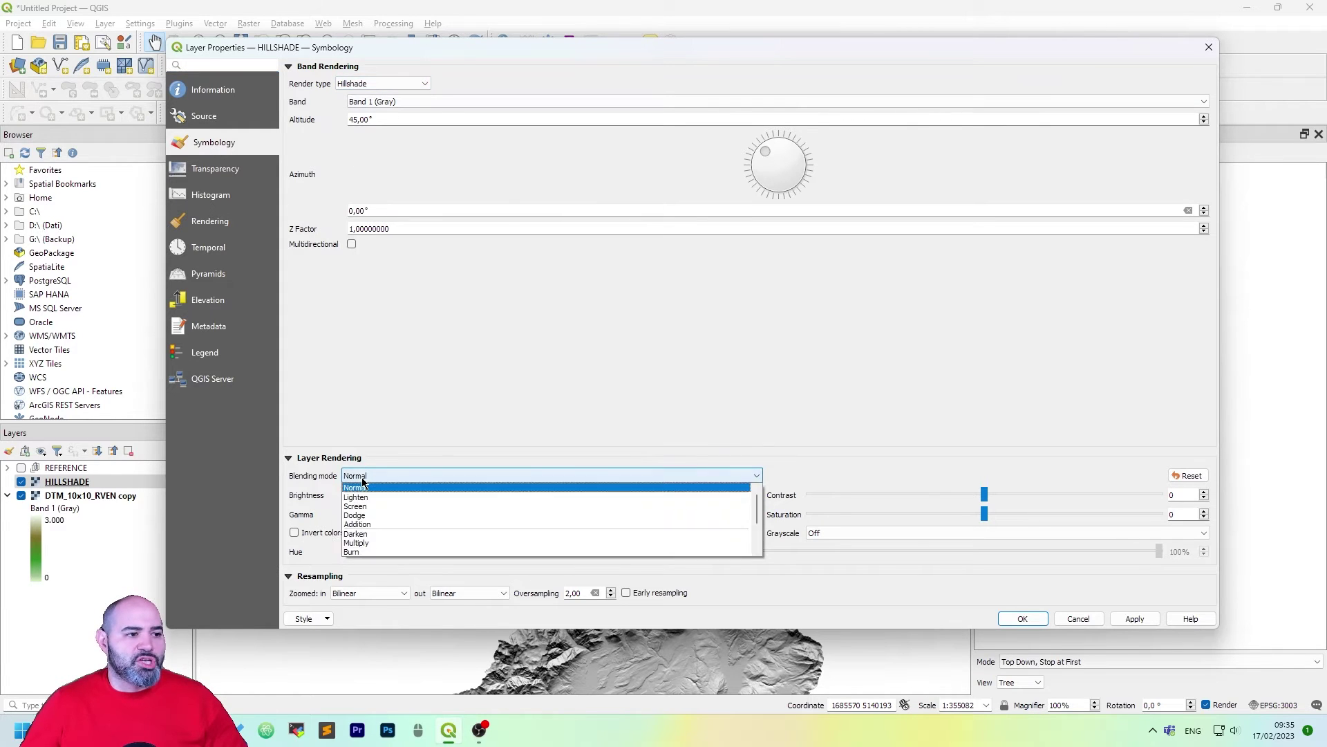
click(379, 505)
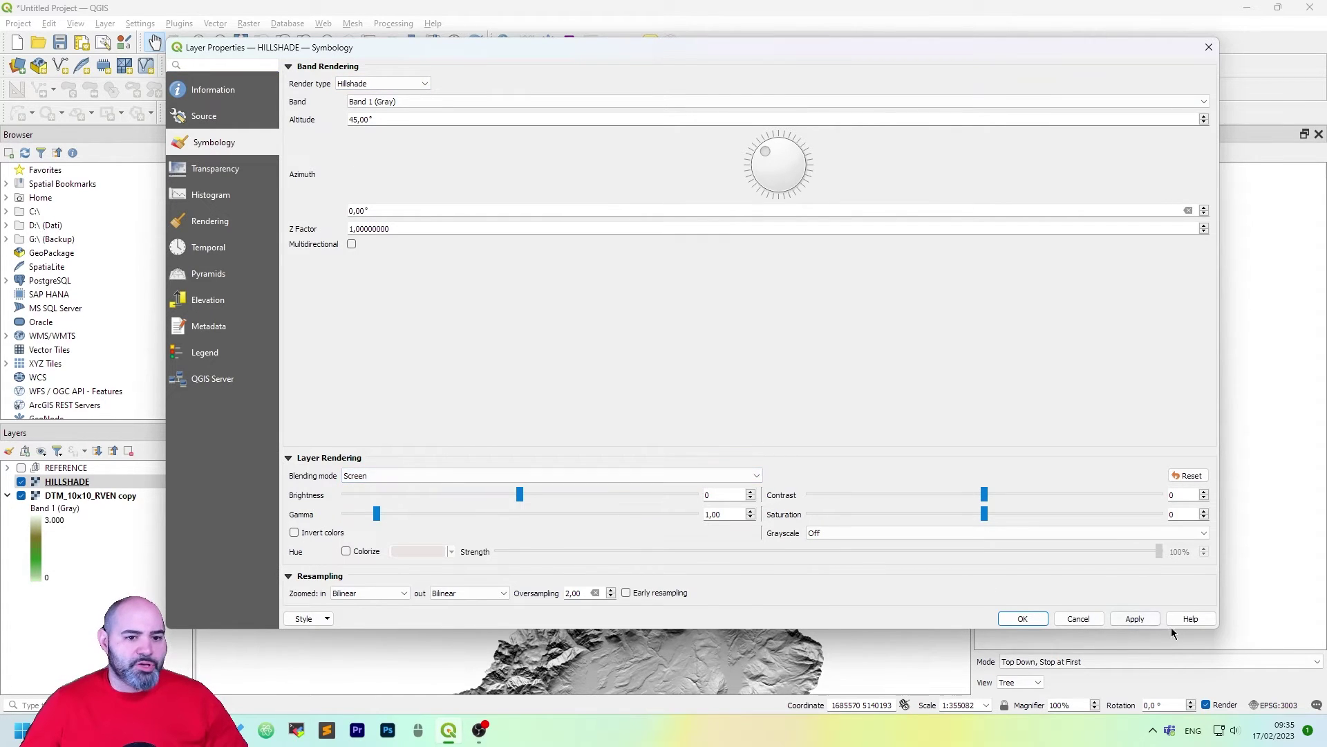
click(1141, 620)
drag(640, 54, 612, 40)
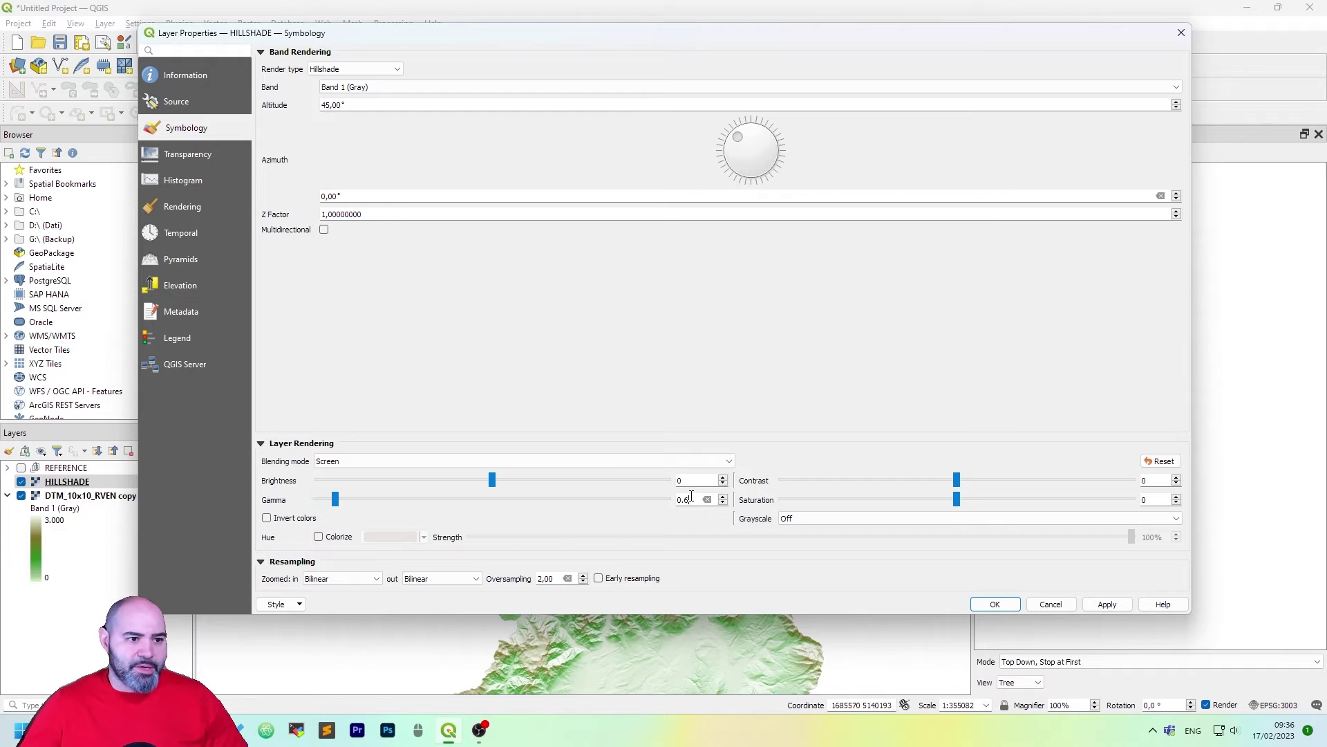
key(Tab)
click(1112, 603)
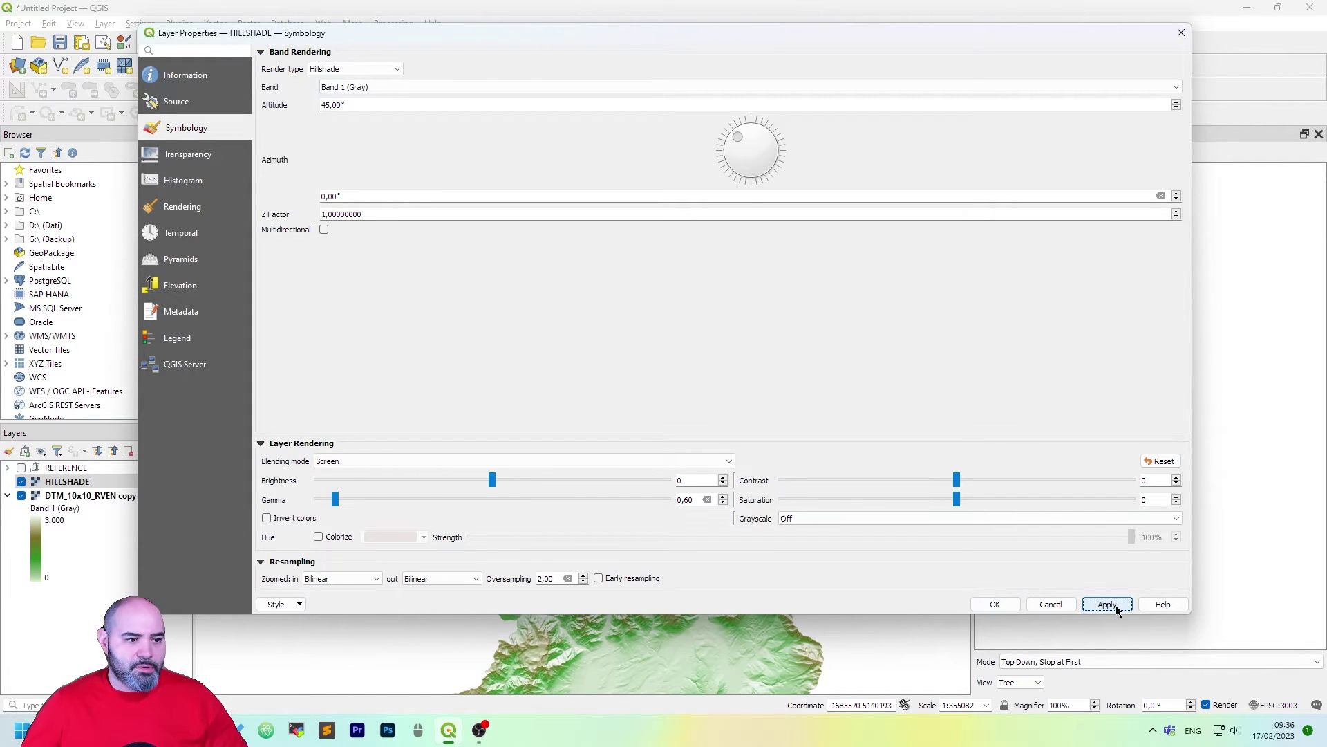
click(995, 604)
scroll(691, 405, up, 2)
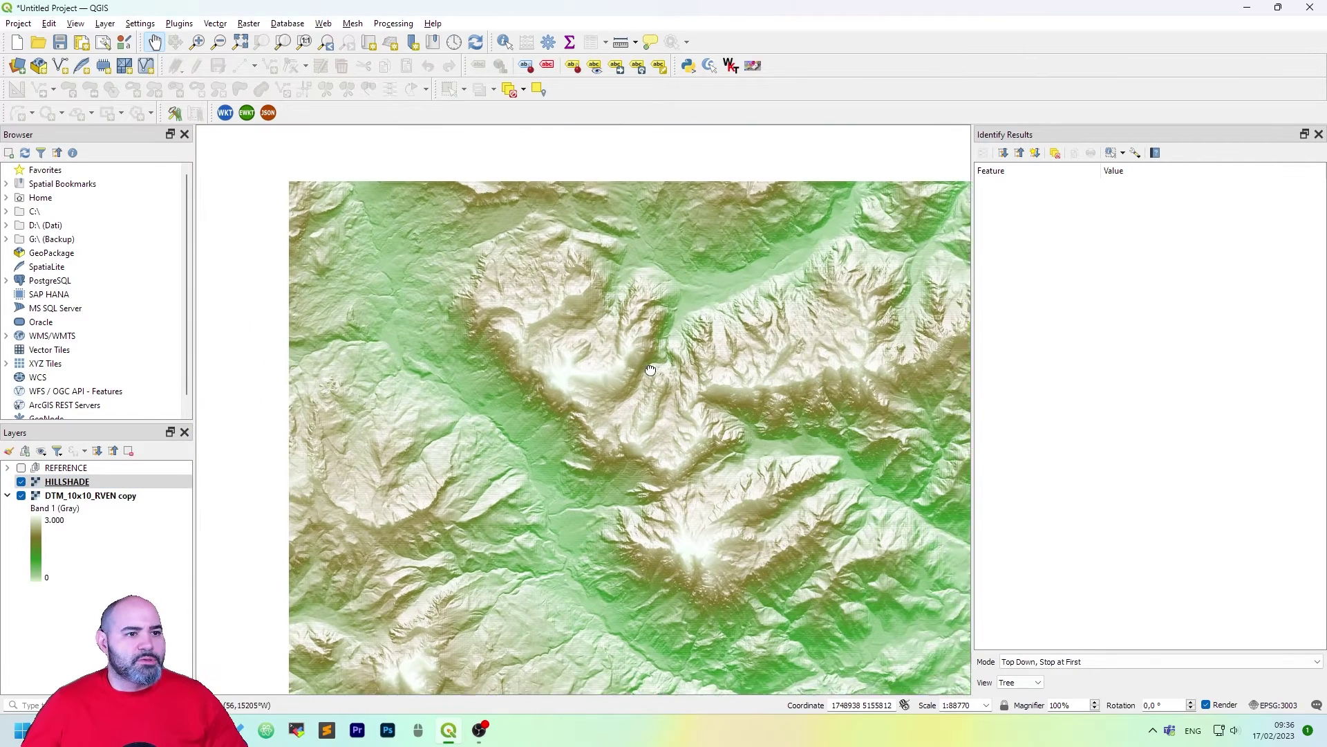
drag(641, 361, 655, 372)
scroll(655, 372, down, 2)
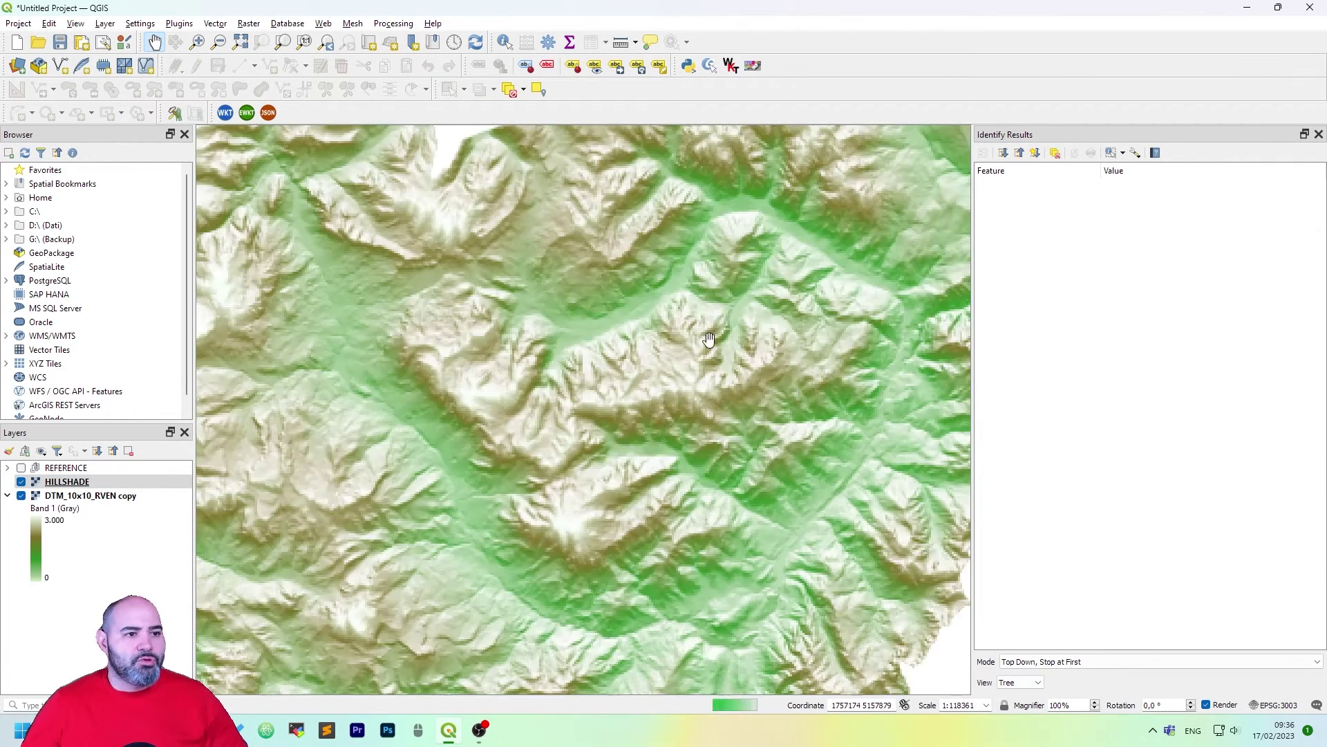
scroll(567, 288, up, 1)
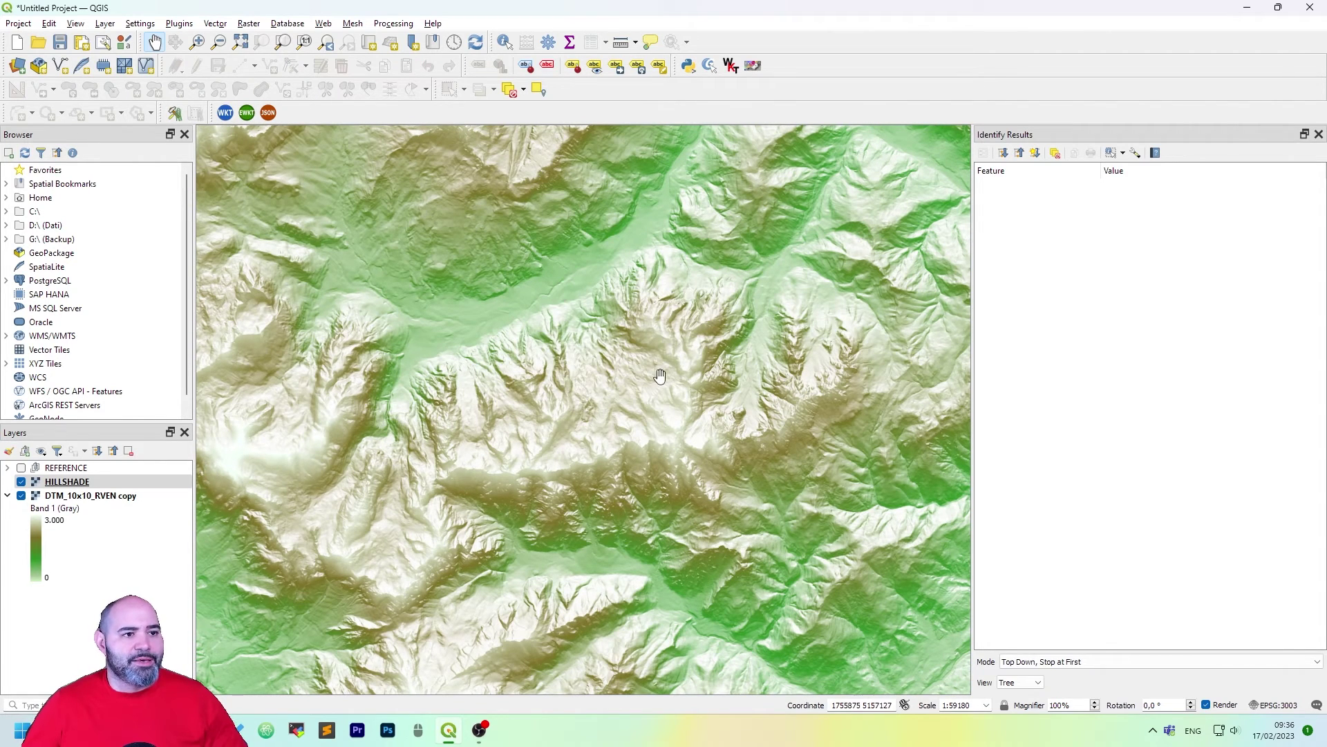
scroll(662, 376, down, 1)
scroll(667, 387, down, 1)
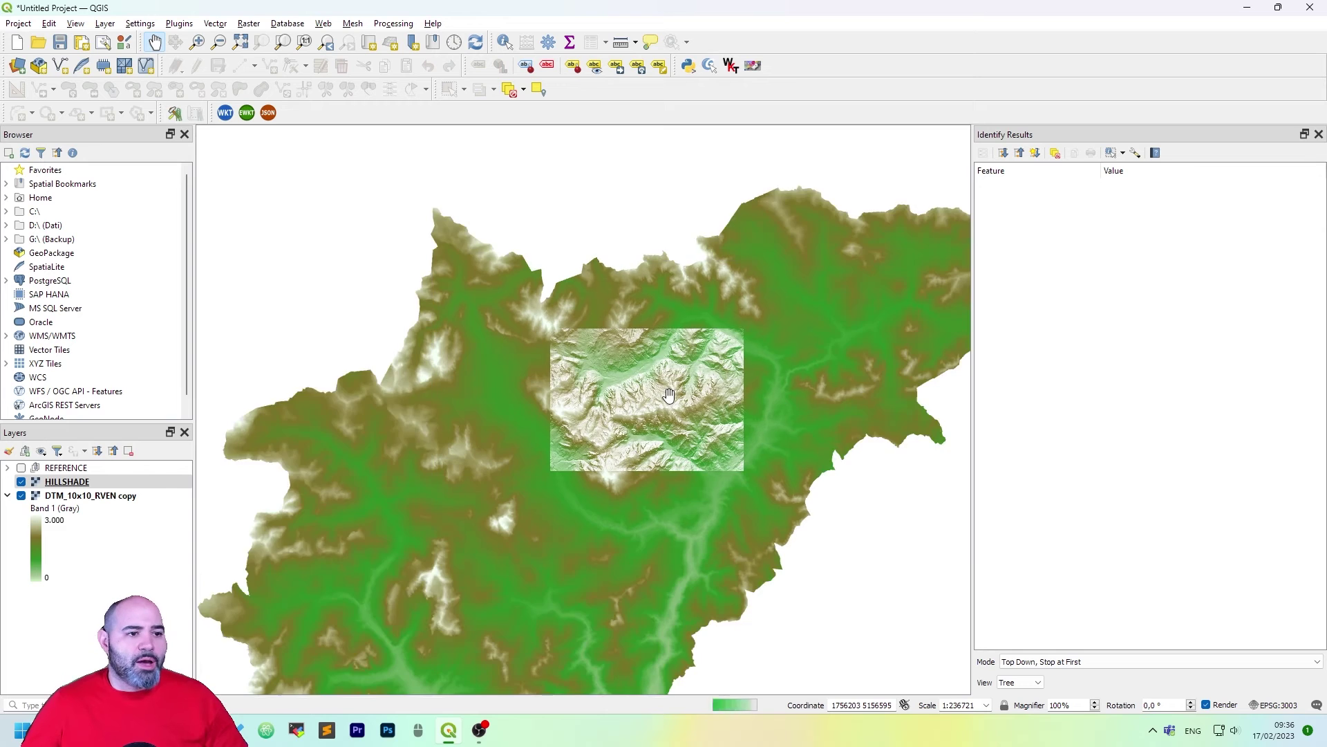
drag(650, 519, 667, 356)
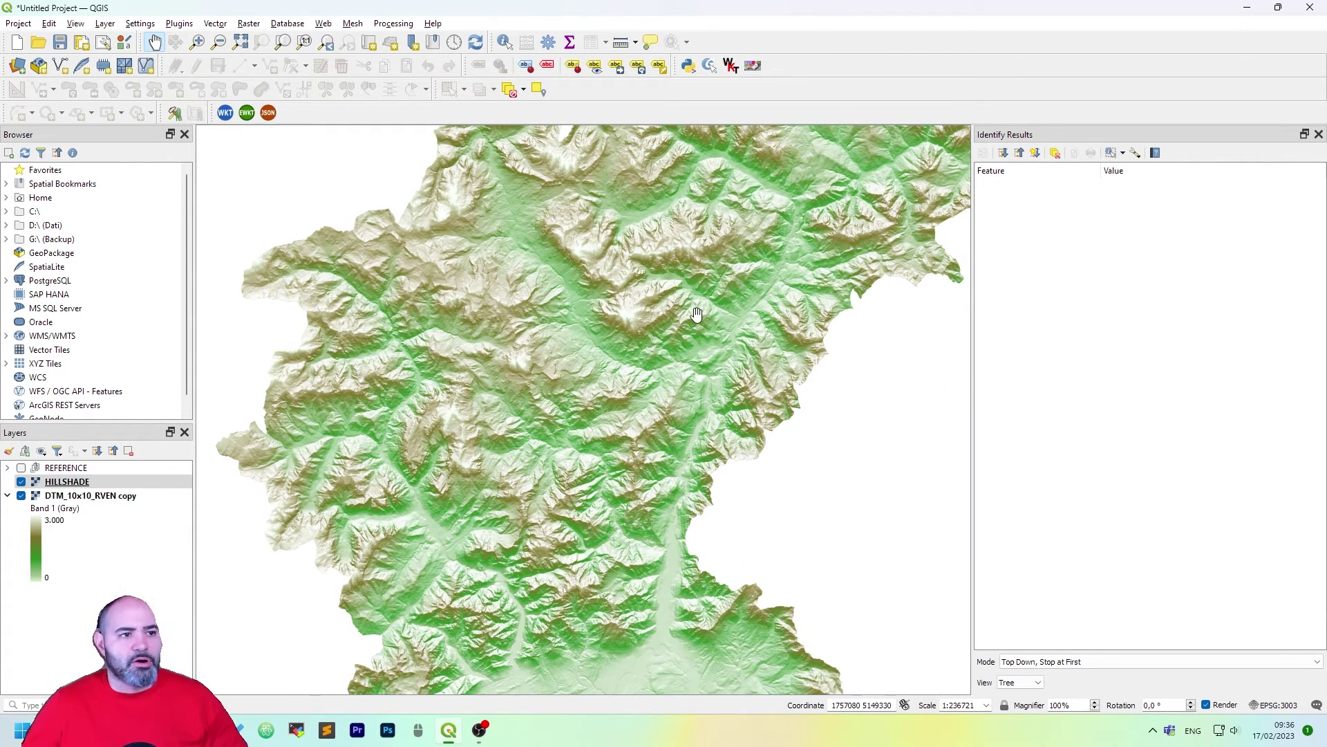
scroll(696, 314, down, 1)
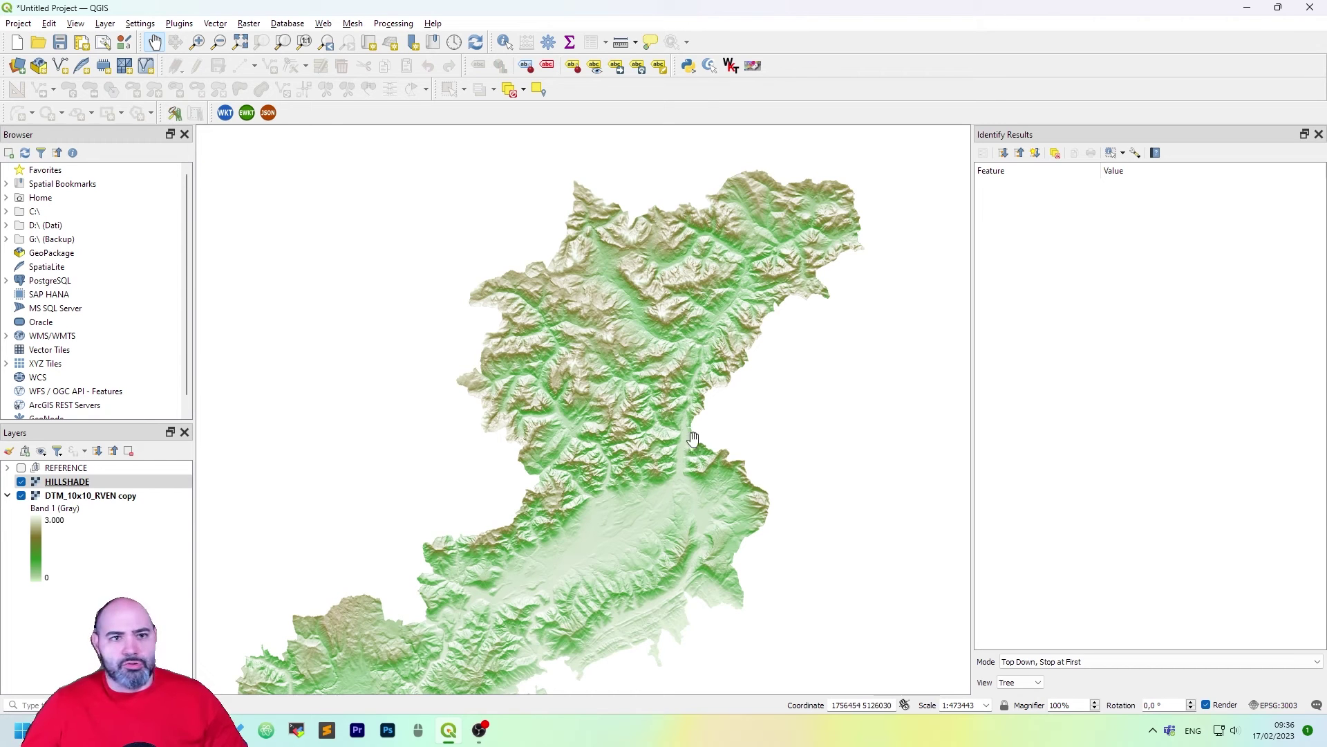
drag(621, 338, 662, 366)
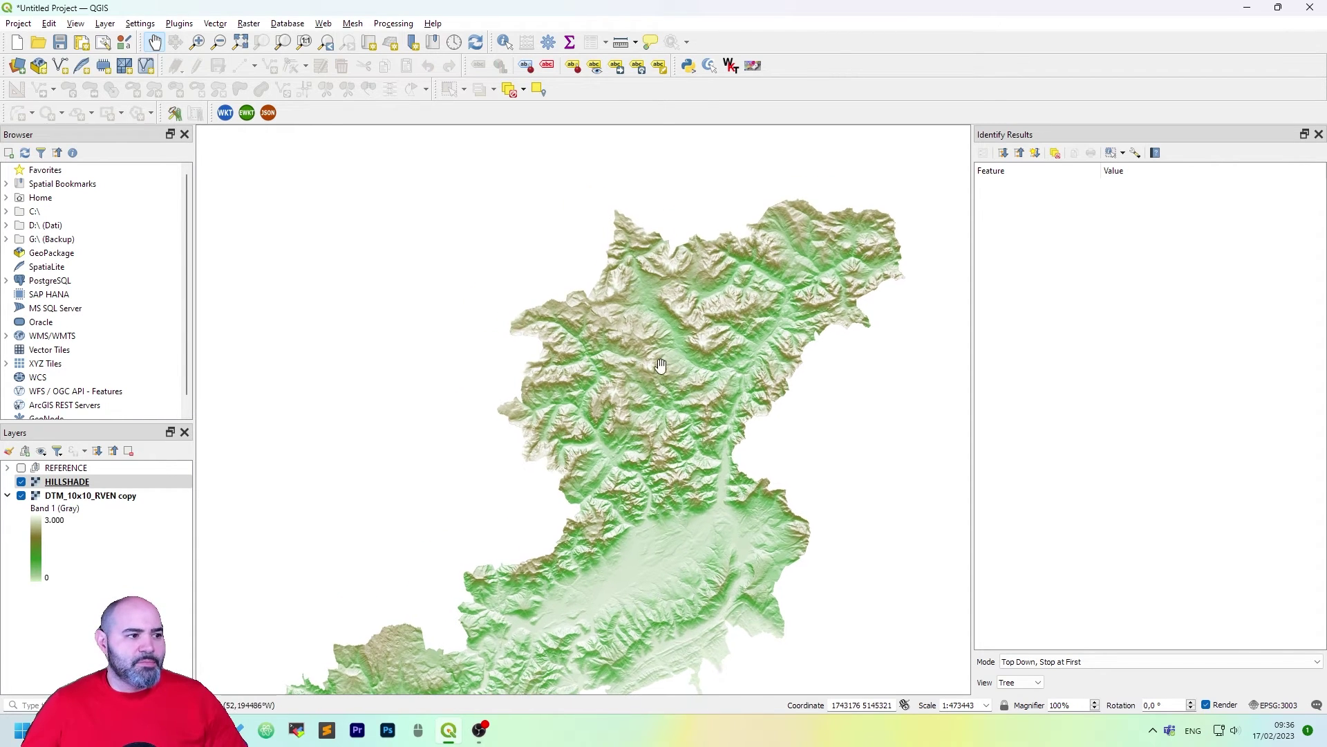
key(Down)
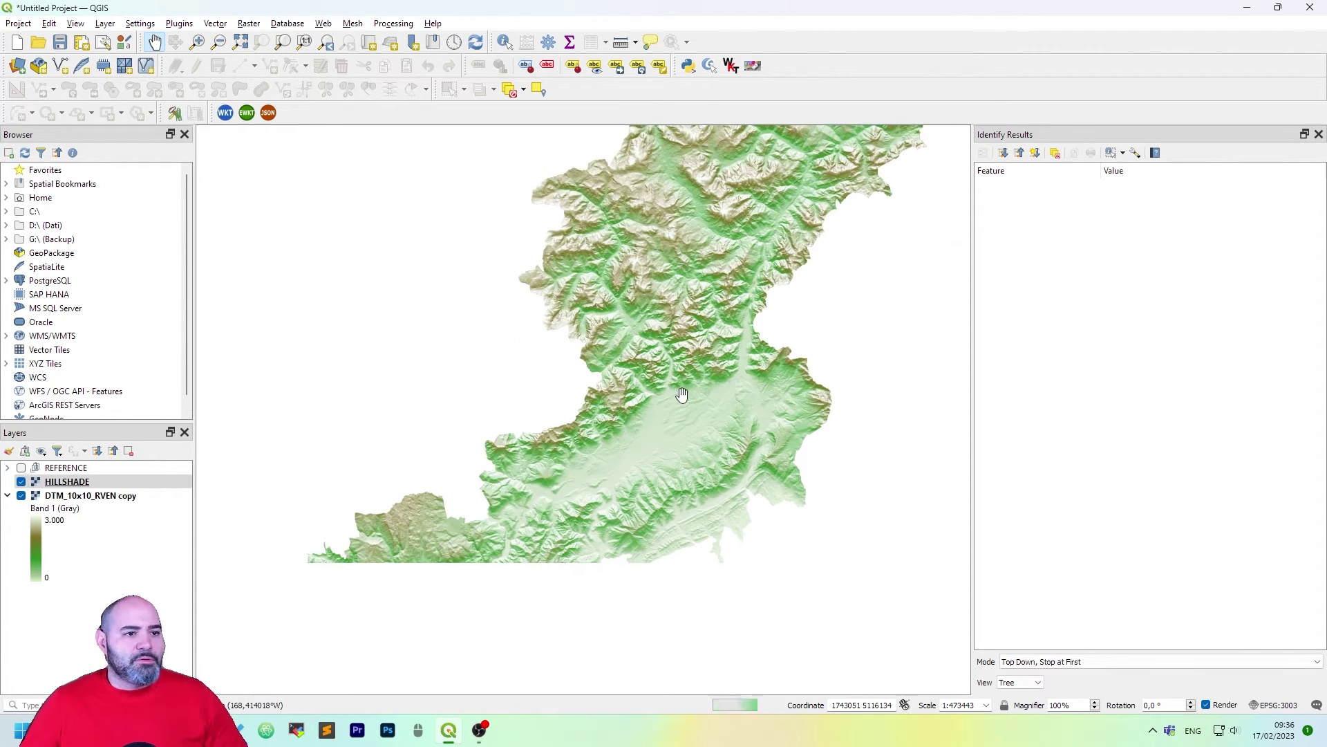
key(Up)
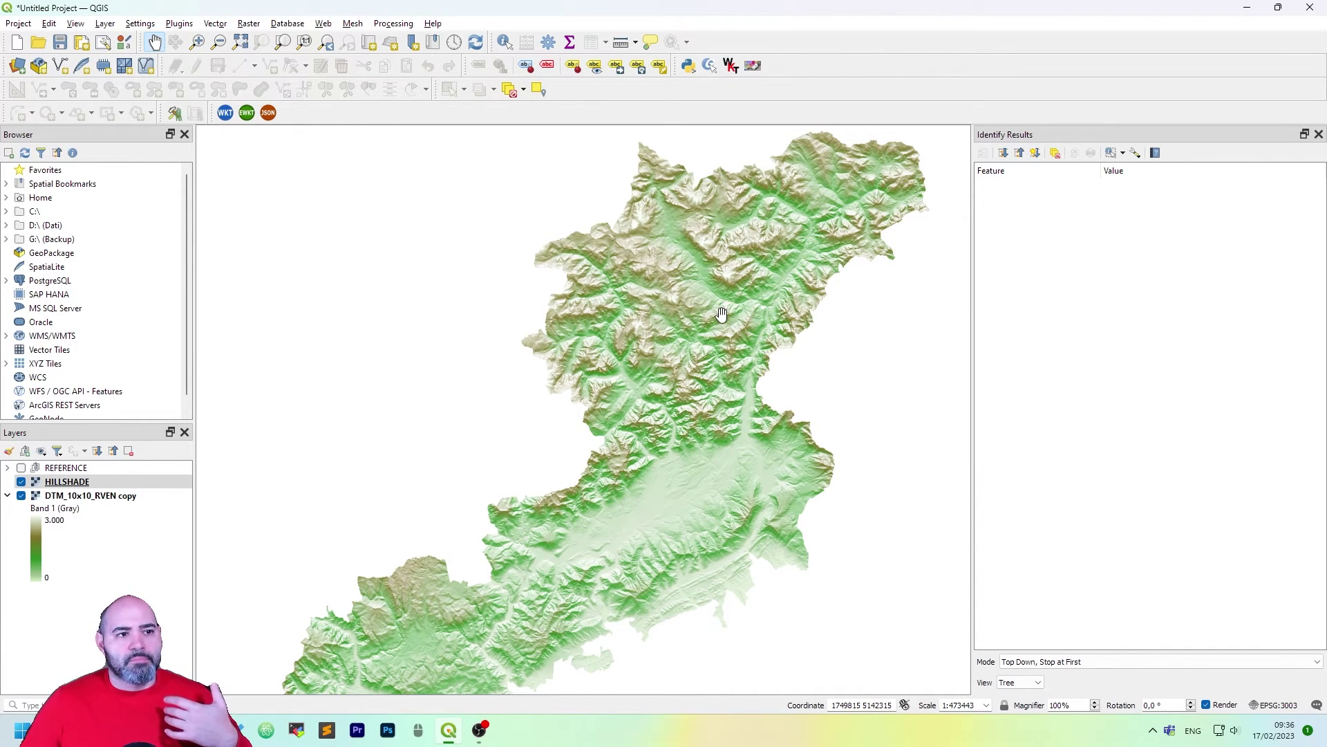
Step: Rename the DTM_10x10_RVEN copy layer to COLORING and collapse its legend entry
click(81, 495)
click(80, 496)
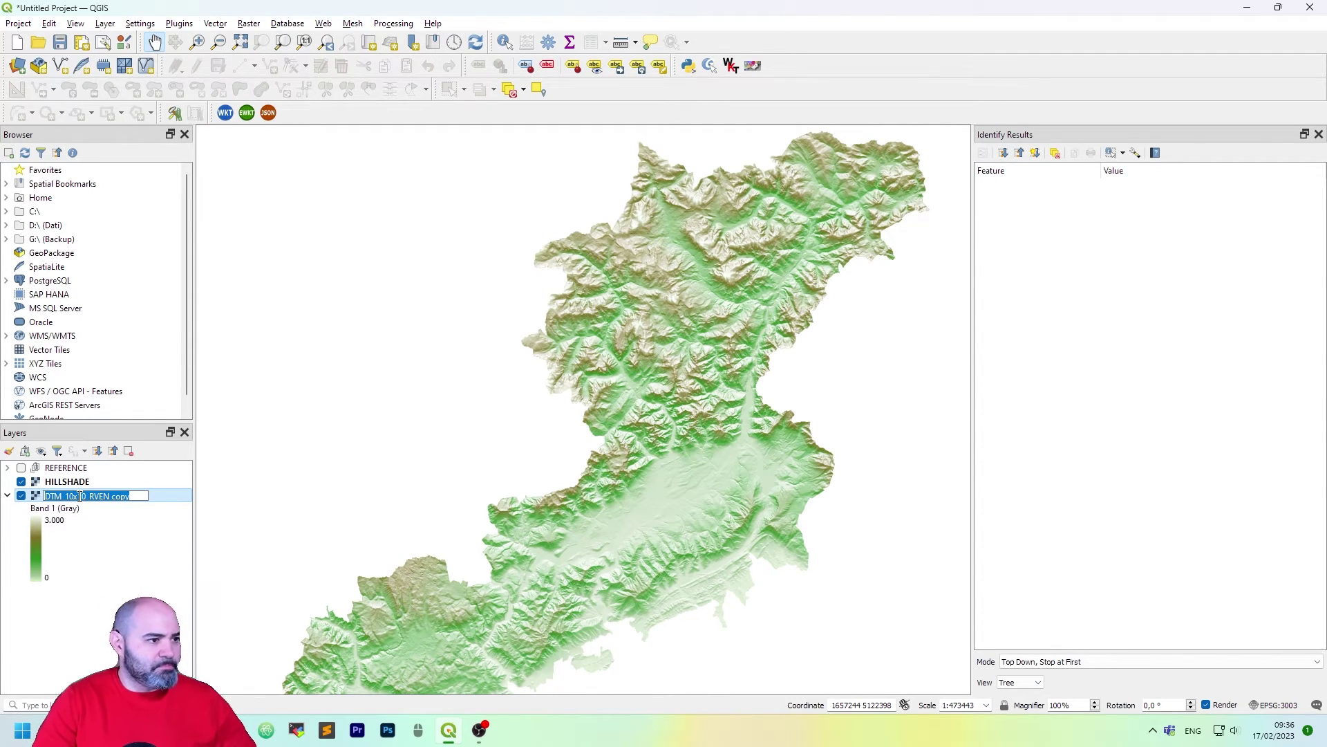
text(COLORING)
key(Return)
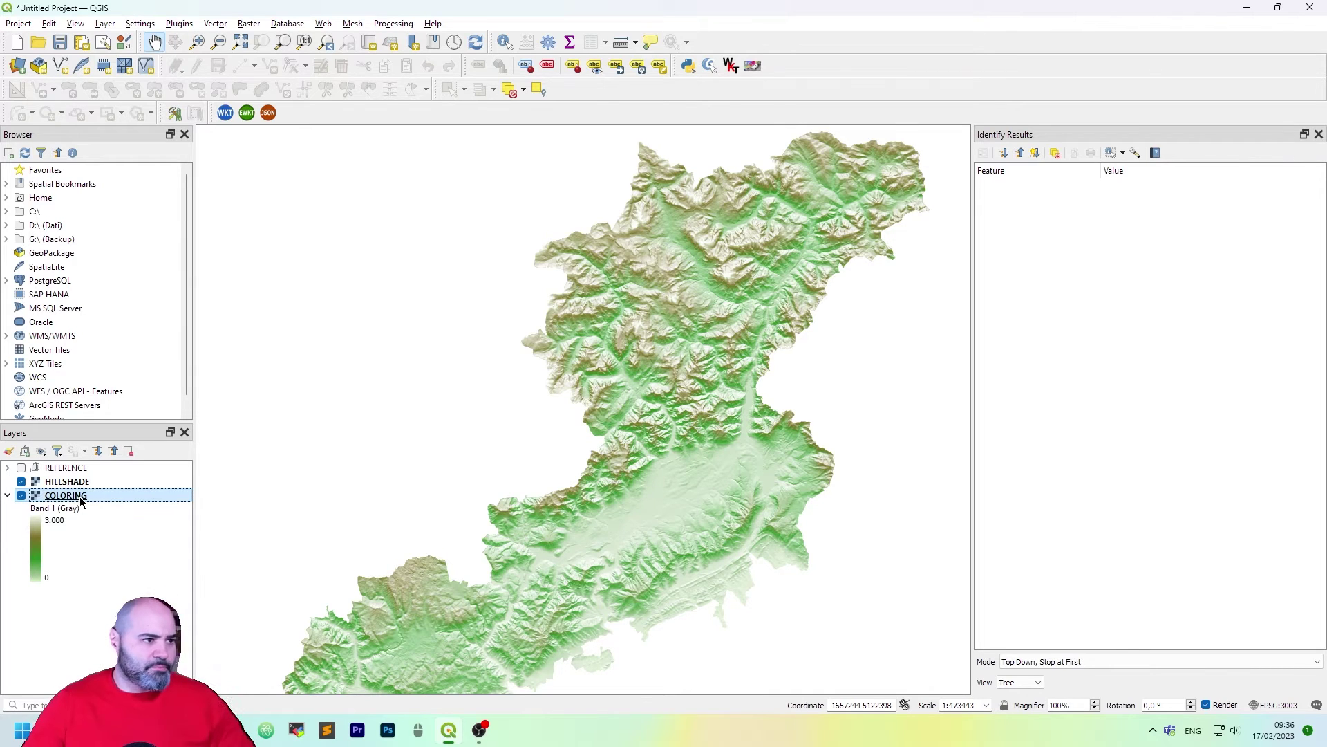
click(7, 496)
click(250, 23)
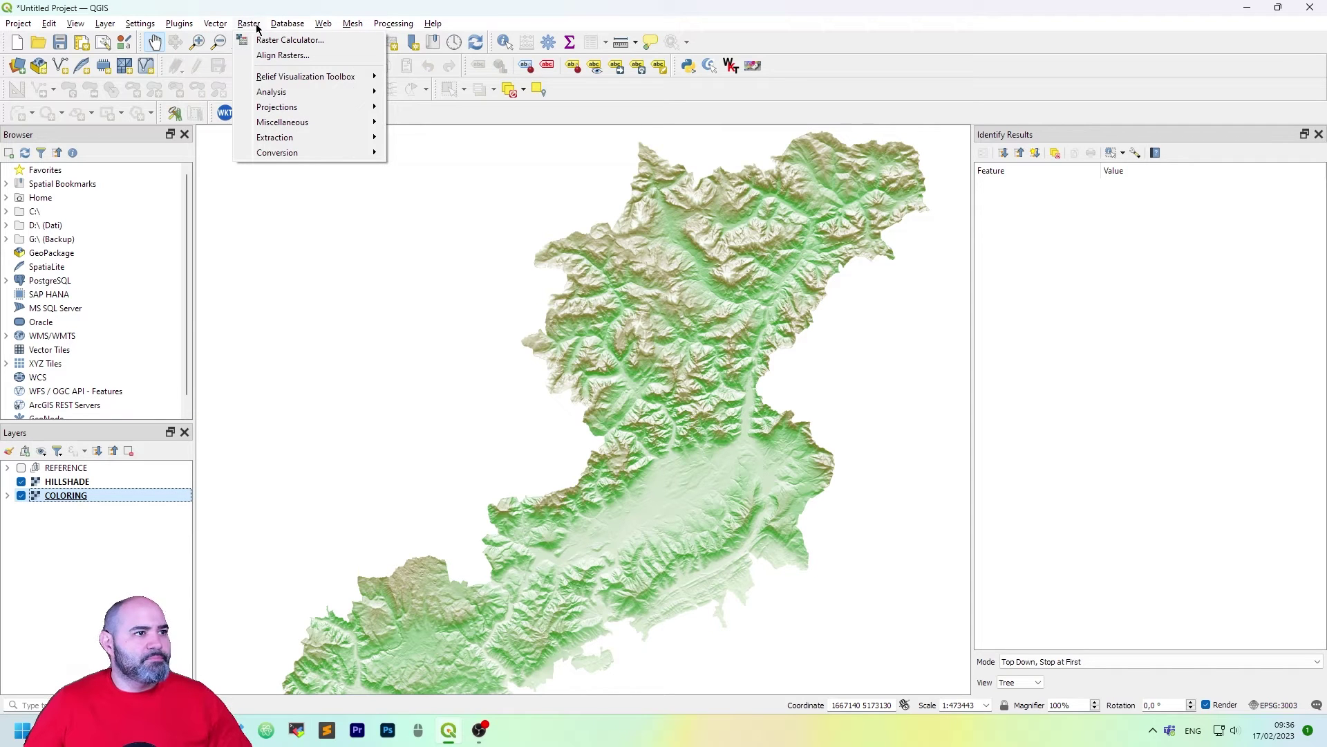
Step: Show the Raster > Extraction submenu with its Contour item
click(260, 18)
scroll(723, 308, up, 1)
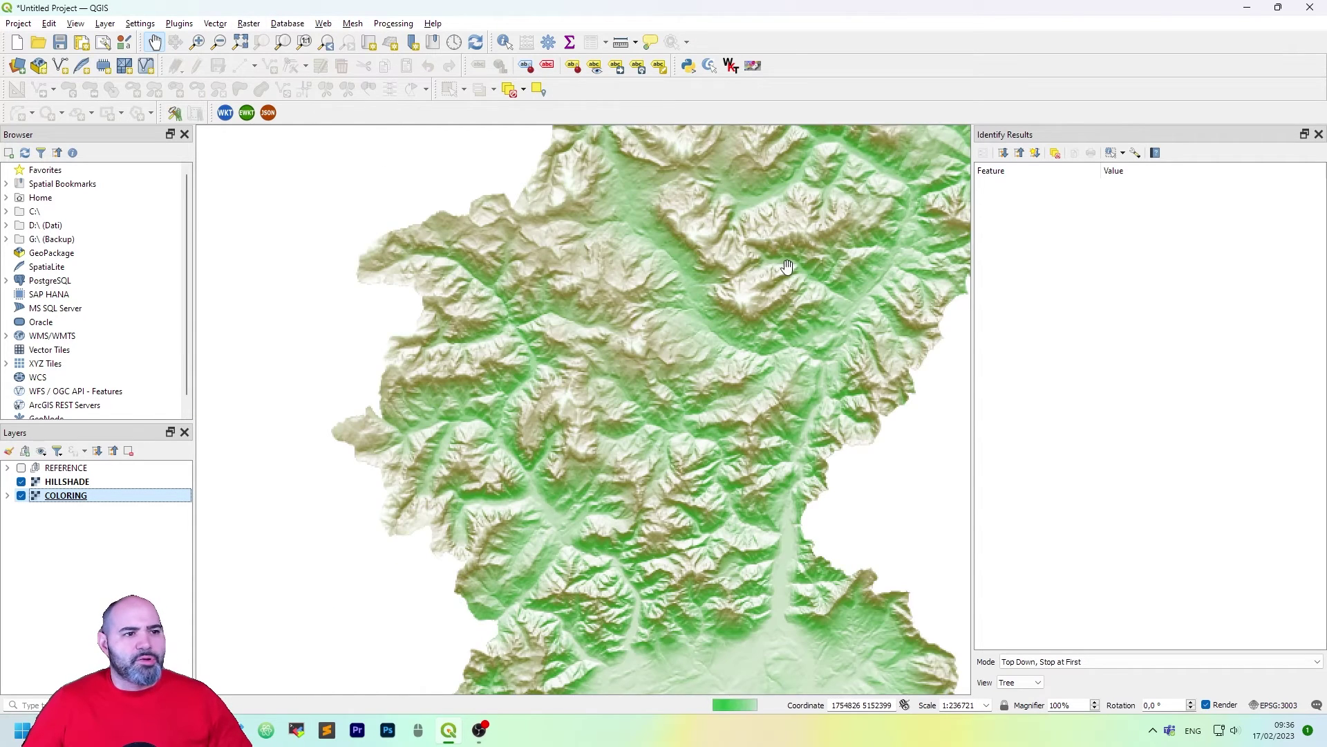
scroll(723, 308, up, 1)
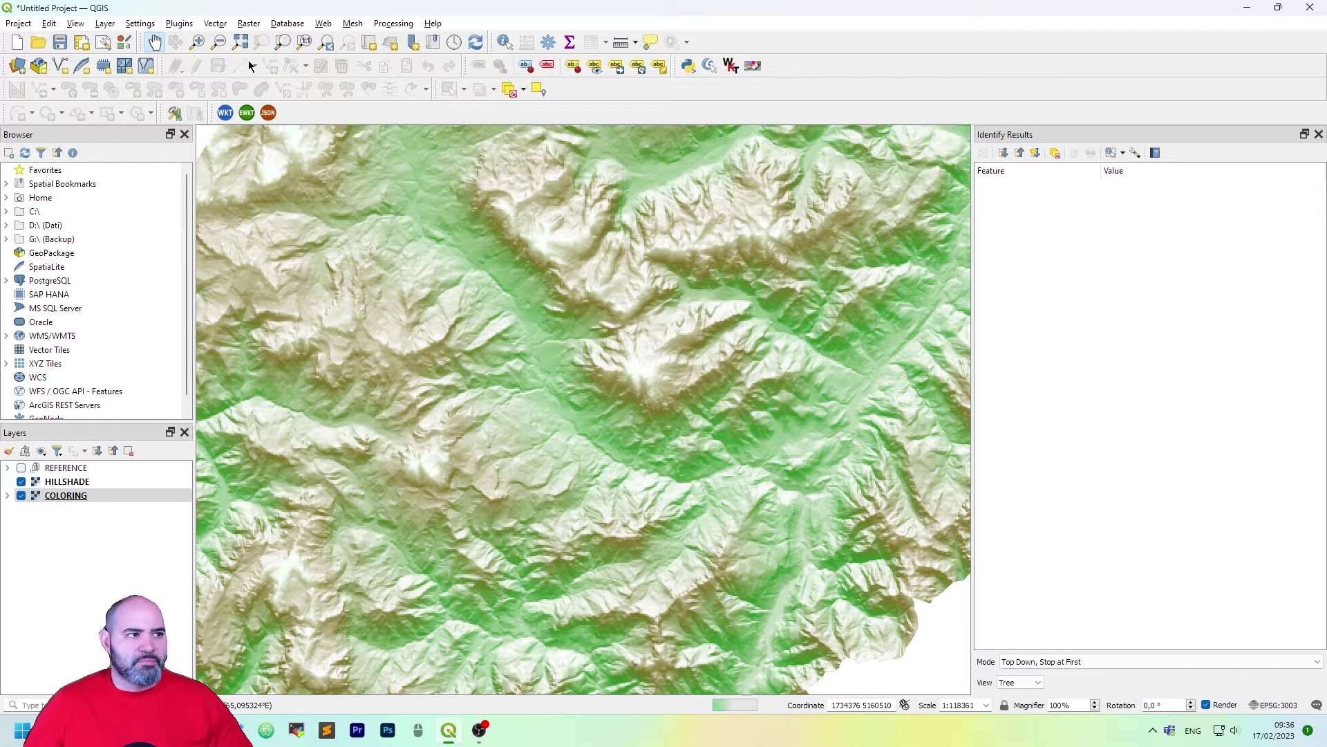
click(246, 25)
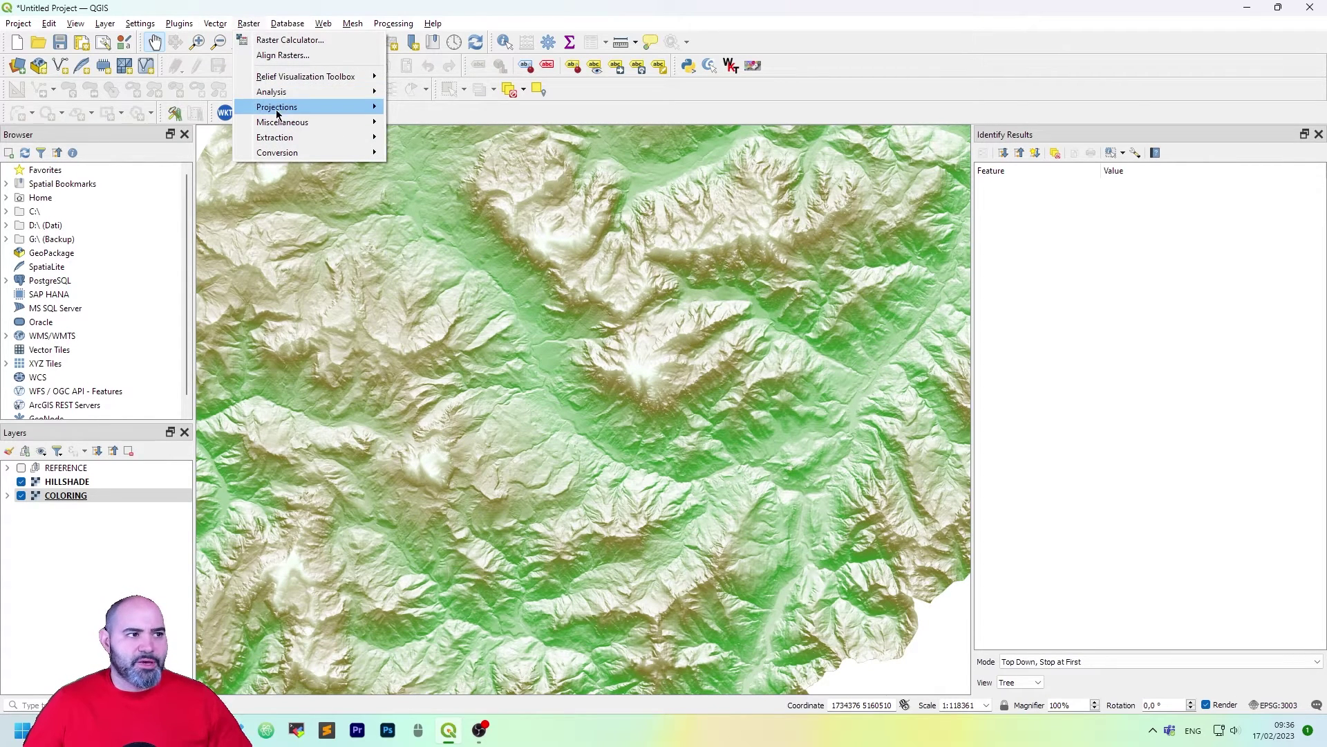
mouse_move(294, 139)
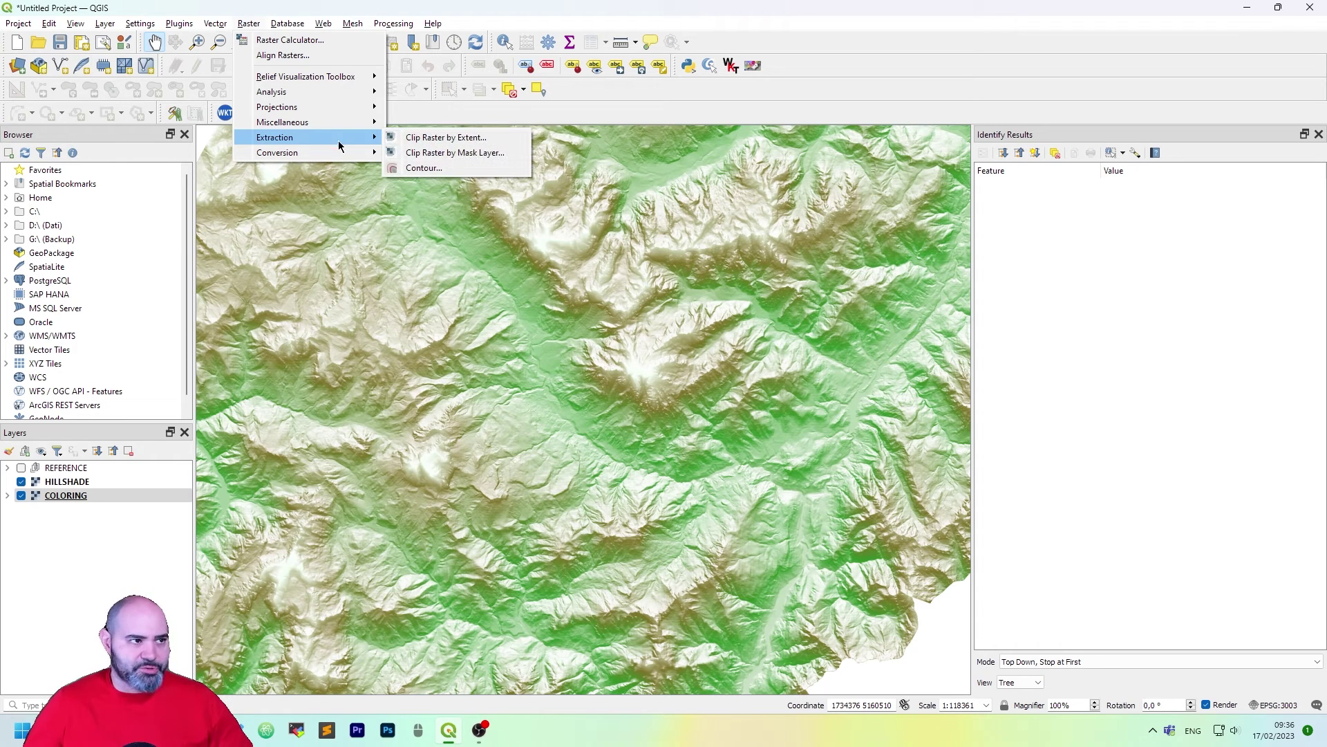
Step: In the Contour tool, choose the input raster and set a 50 m interval
click(516, 173)
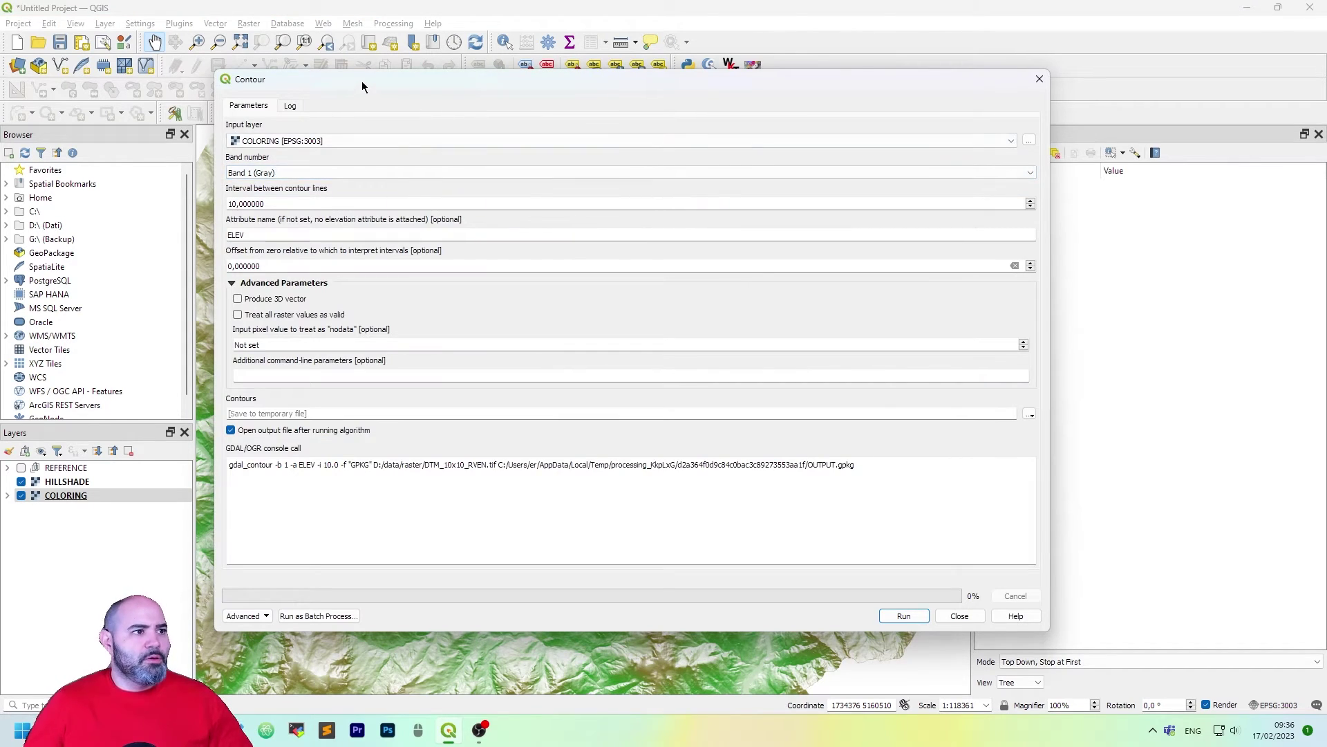
drag(362, 81, 404, 86)
click(374, 147)
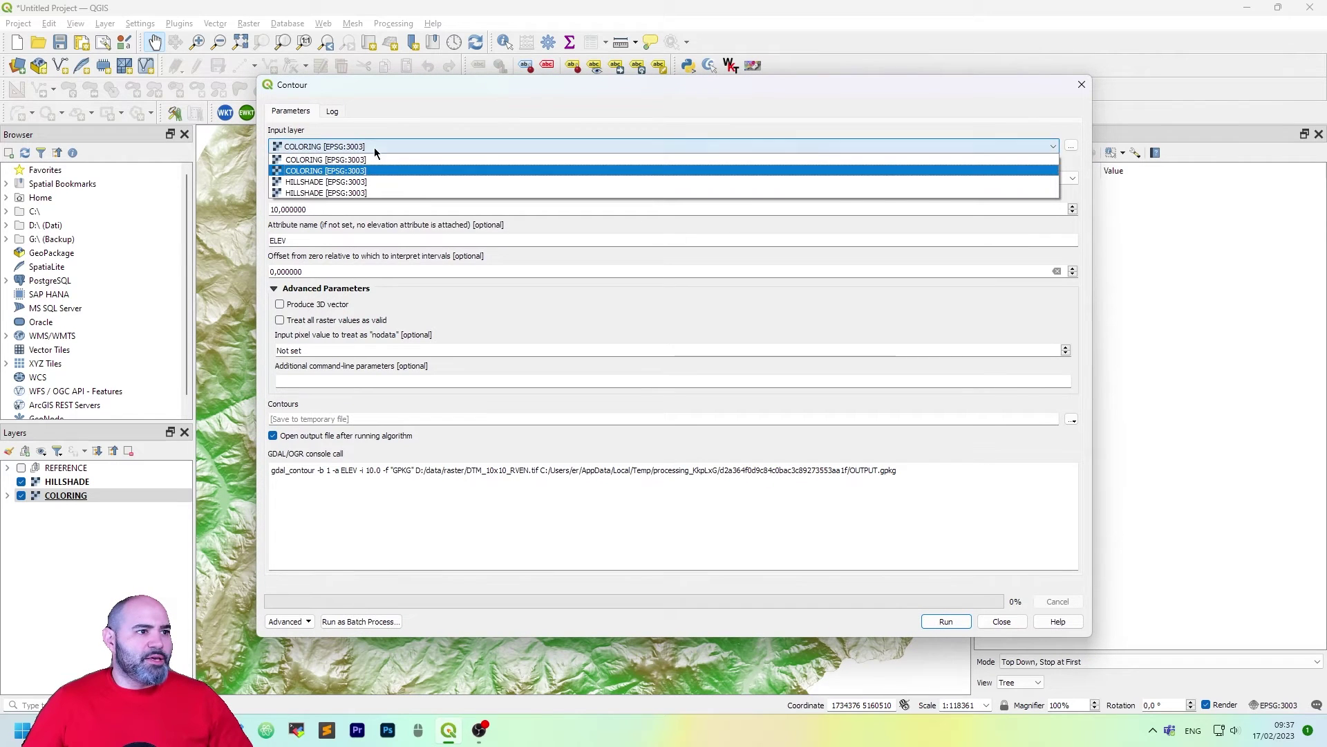
click(373, 193)
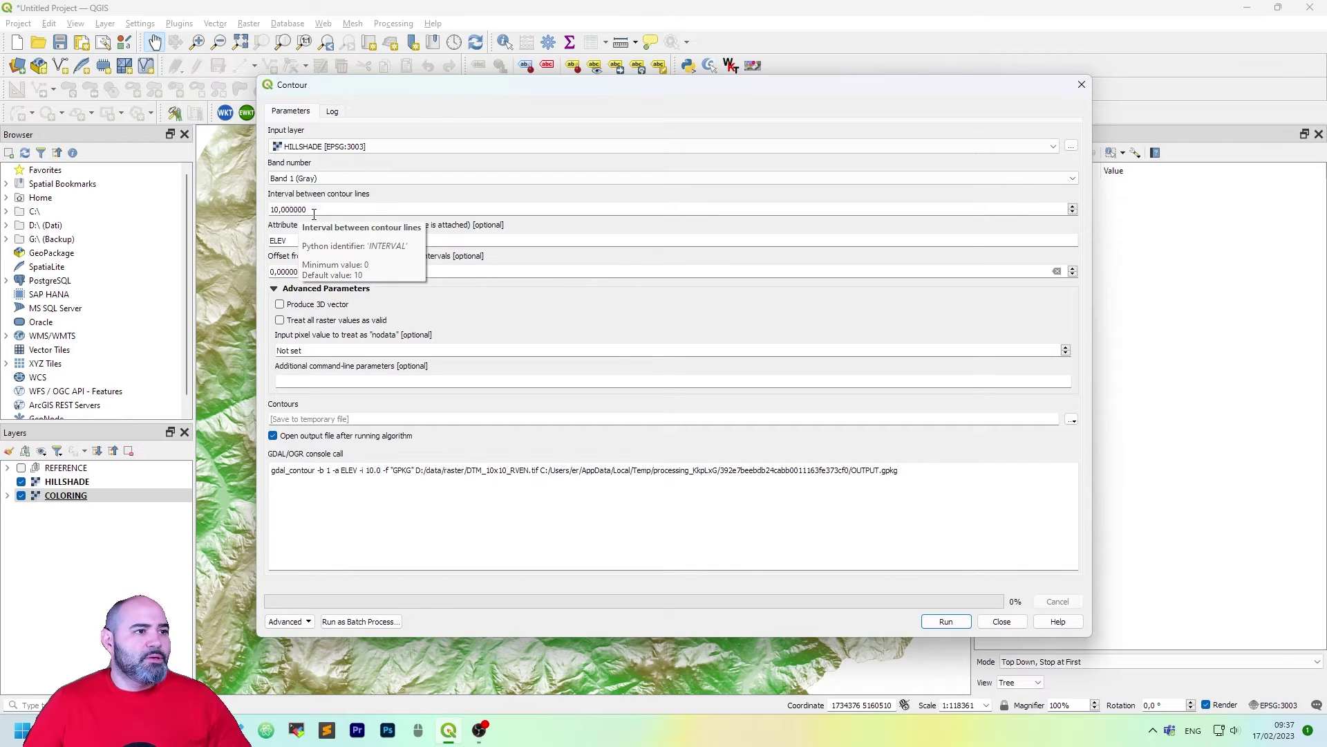
triple_click(376, 206)
click(376, 206)
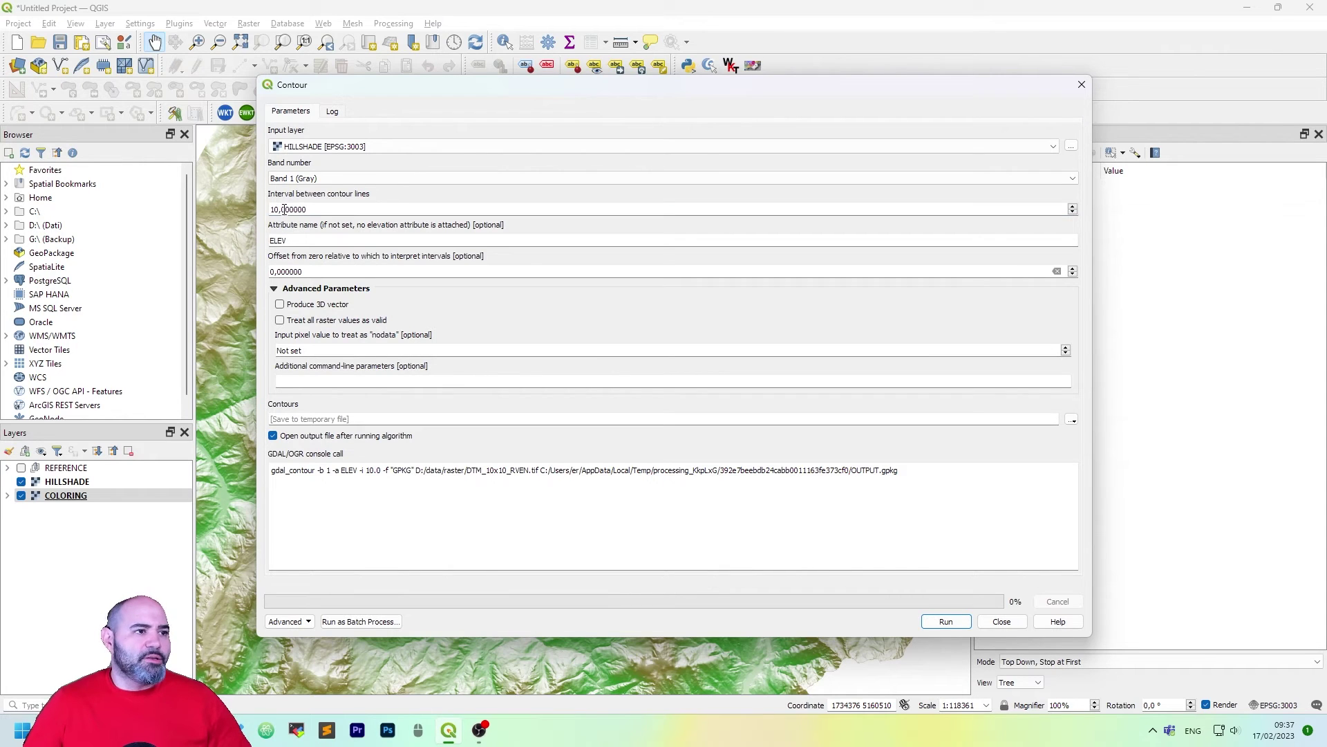
drag(275, 208, 271, 209)
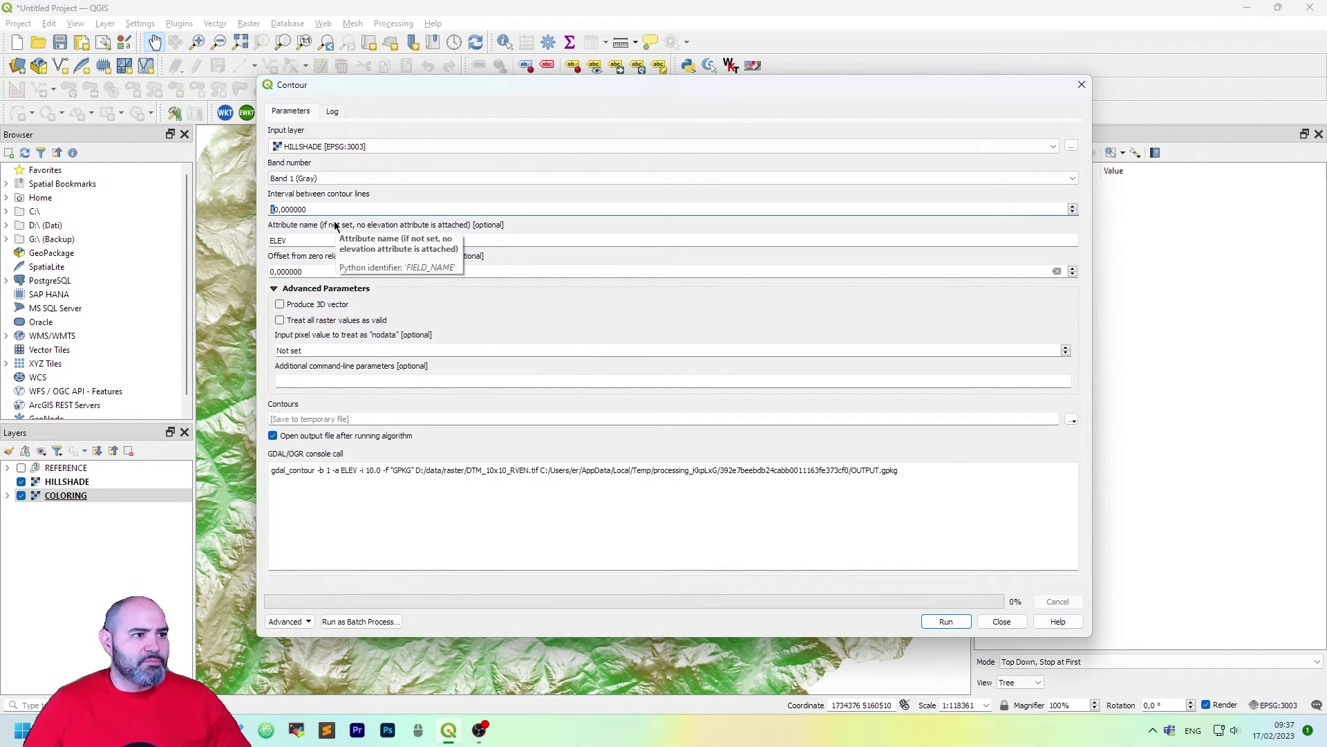
text(5)
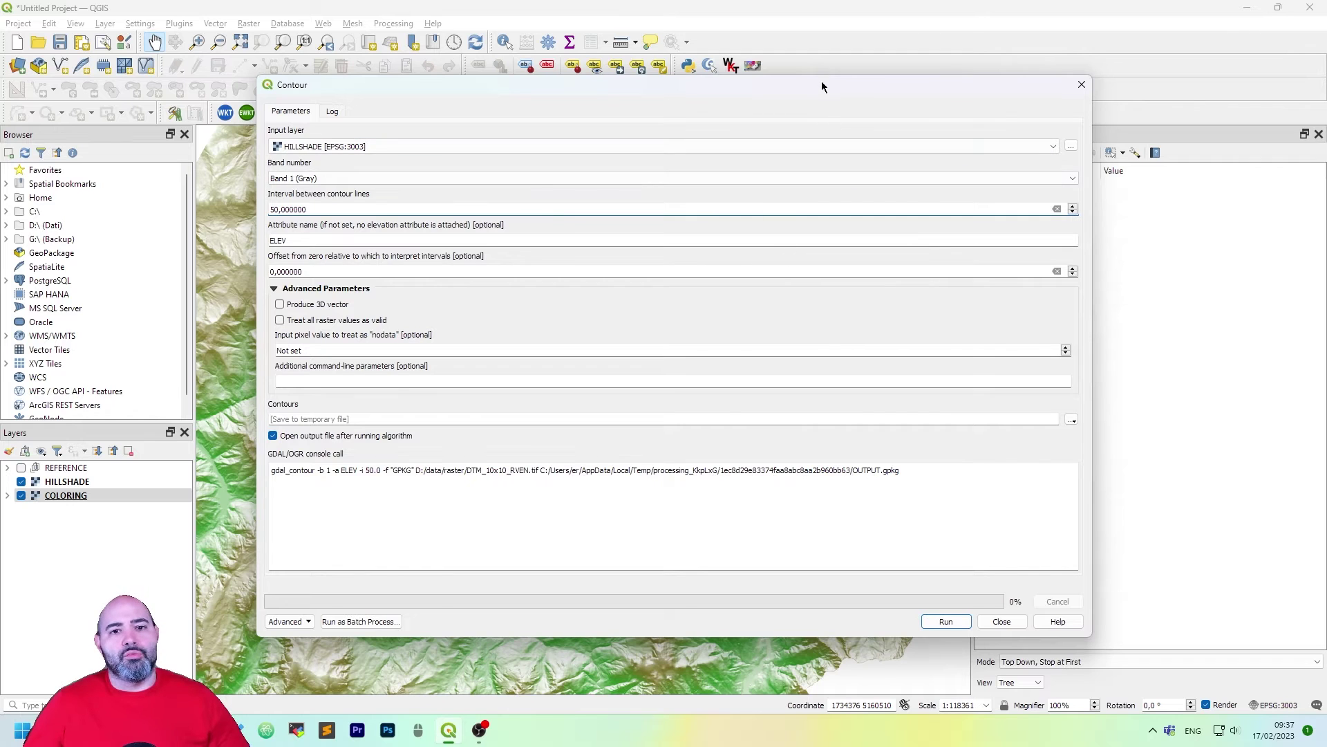
Step: Enable Produce 3D vector and run the contour generation
drag(822, 81, 792, 94)
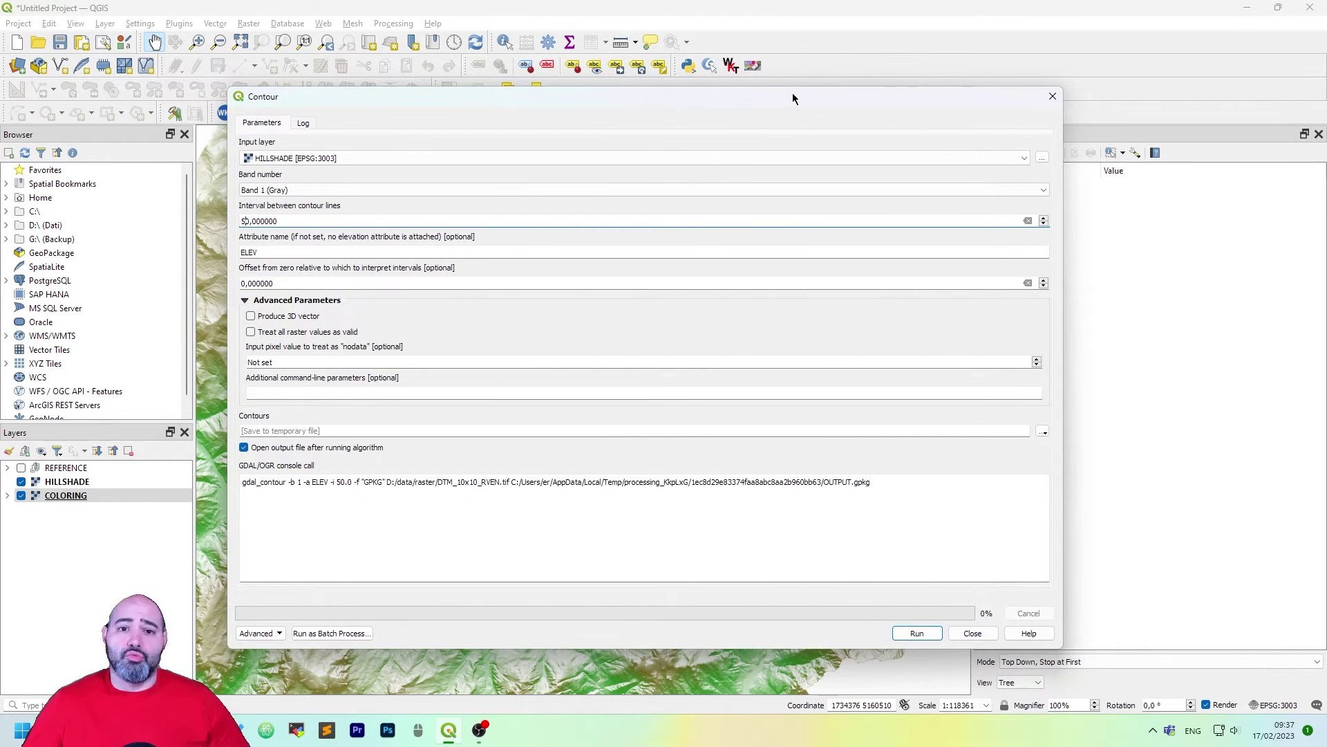
click(302, 316)
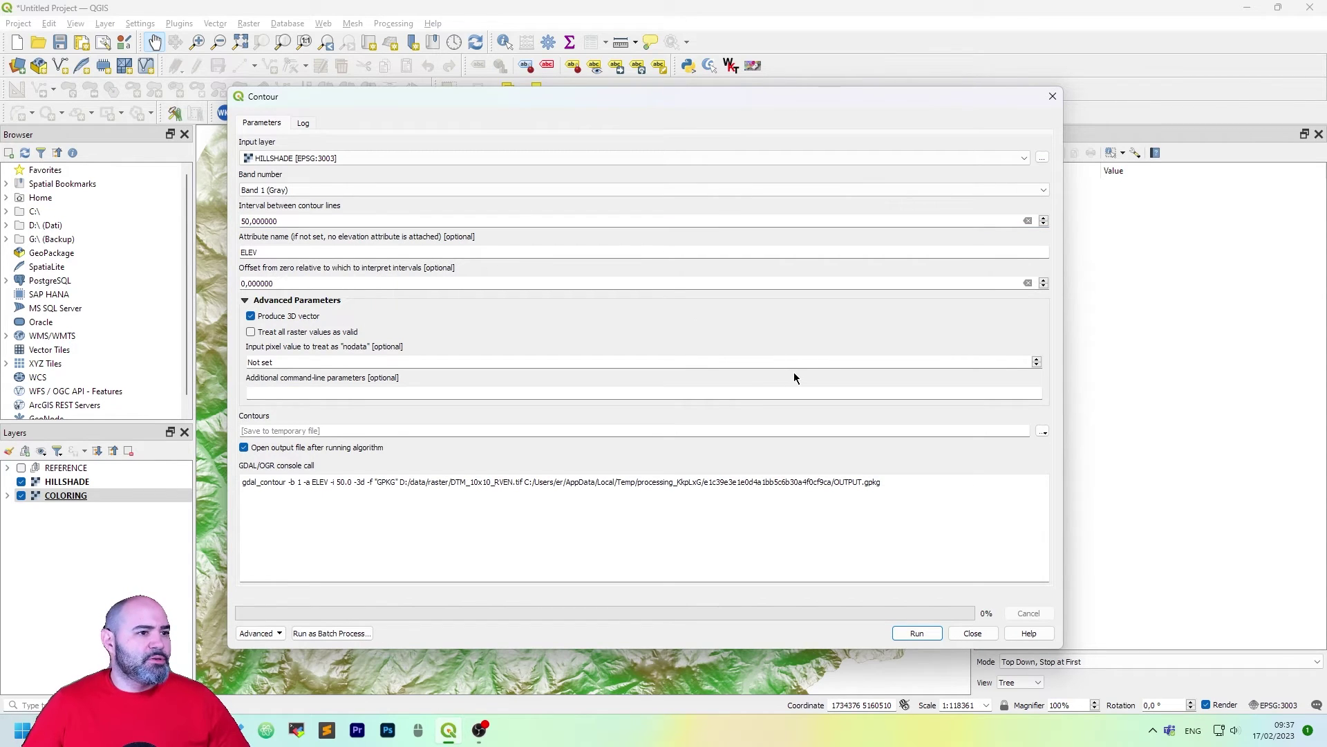
click(930, 639)
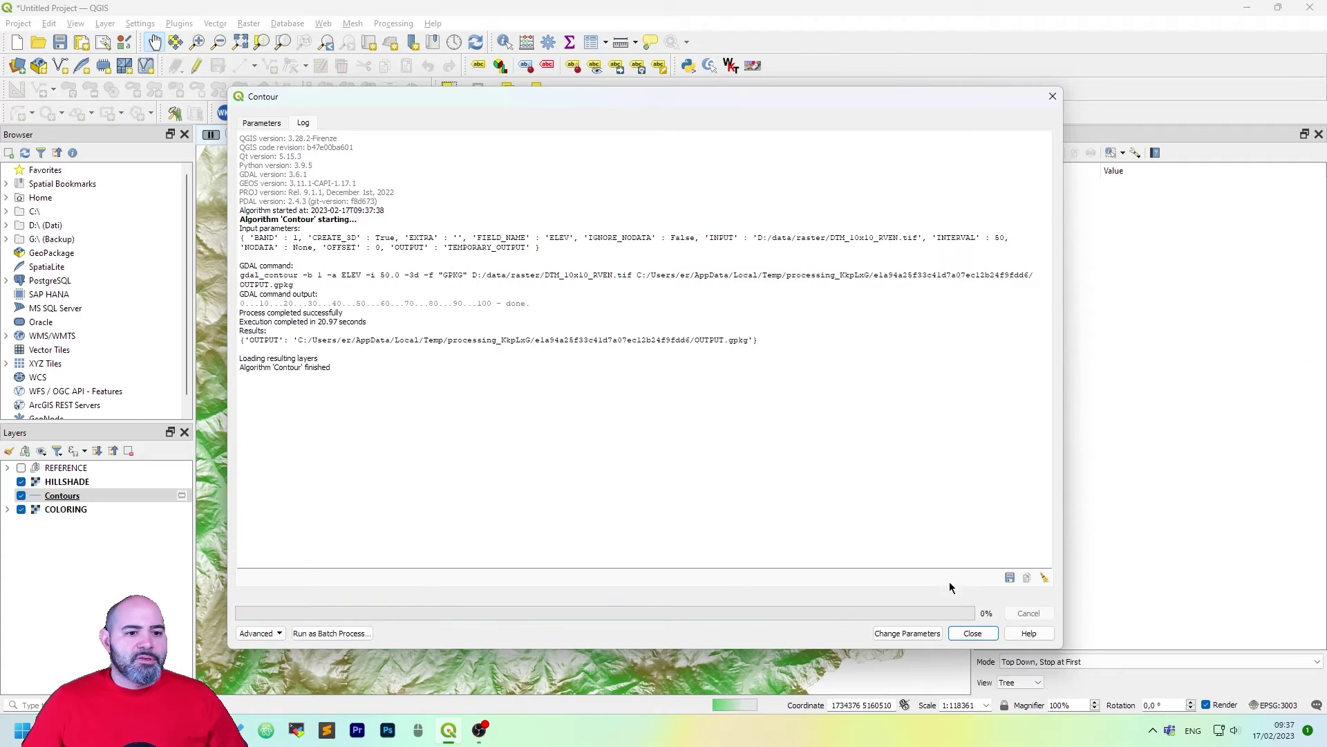
Step: Close the Contour tool, dismiss the completion message, and pan to another mountain area
click(972, 634)
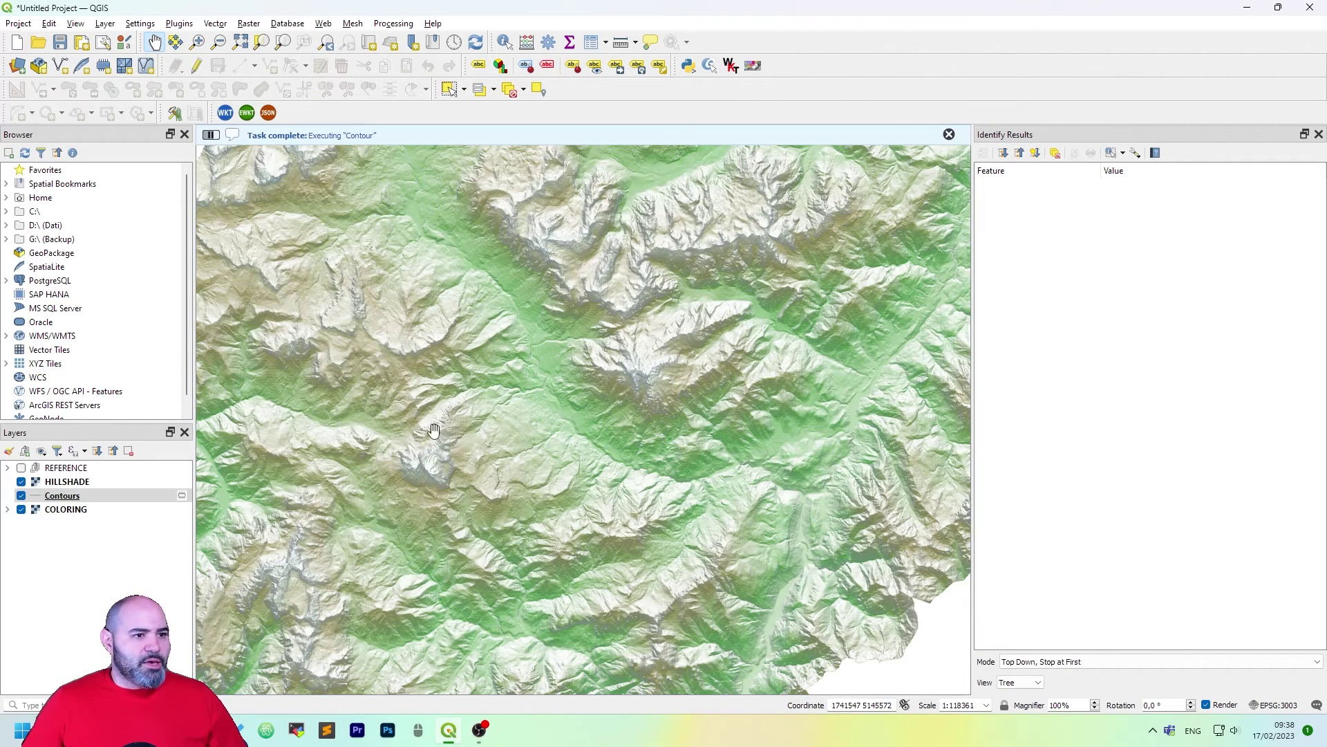
scroll(540, 276, up, 1)
scroll(564, 282, up, 1)
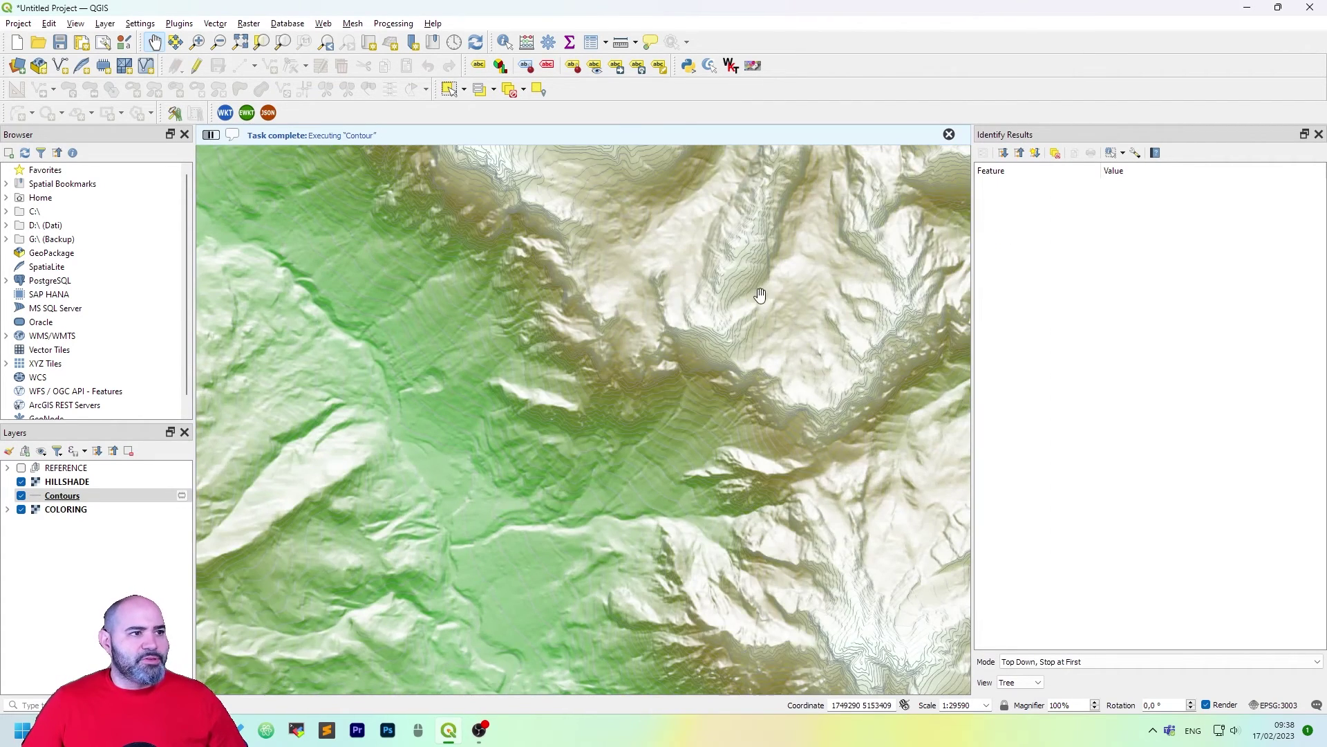
click(949, 134)
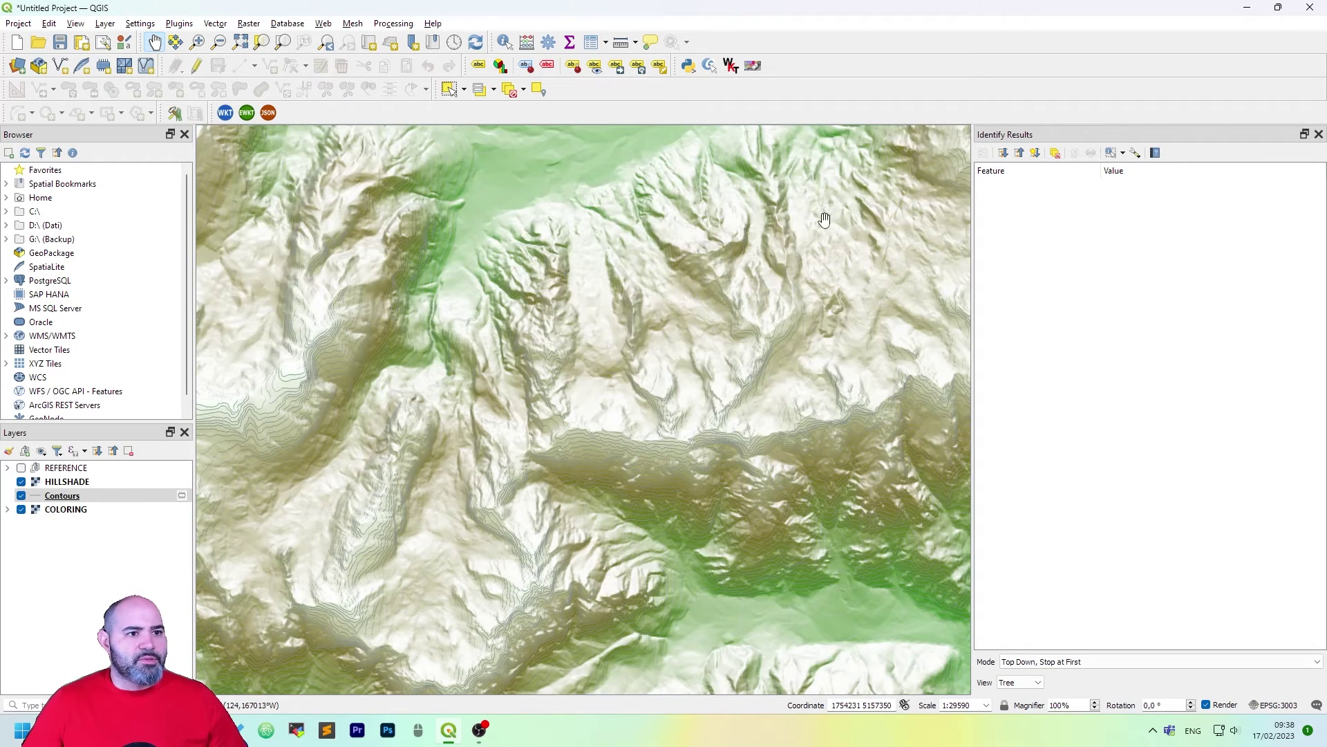
scroll(819, 223, up, 1)
drag(832, 226, 611, 248)
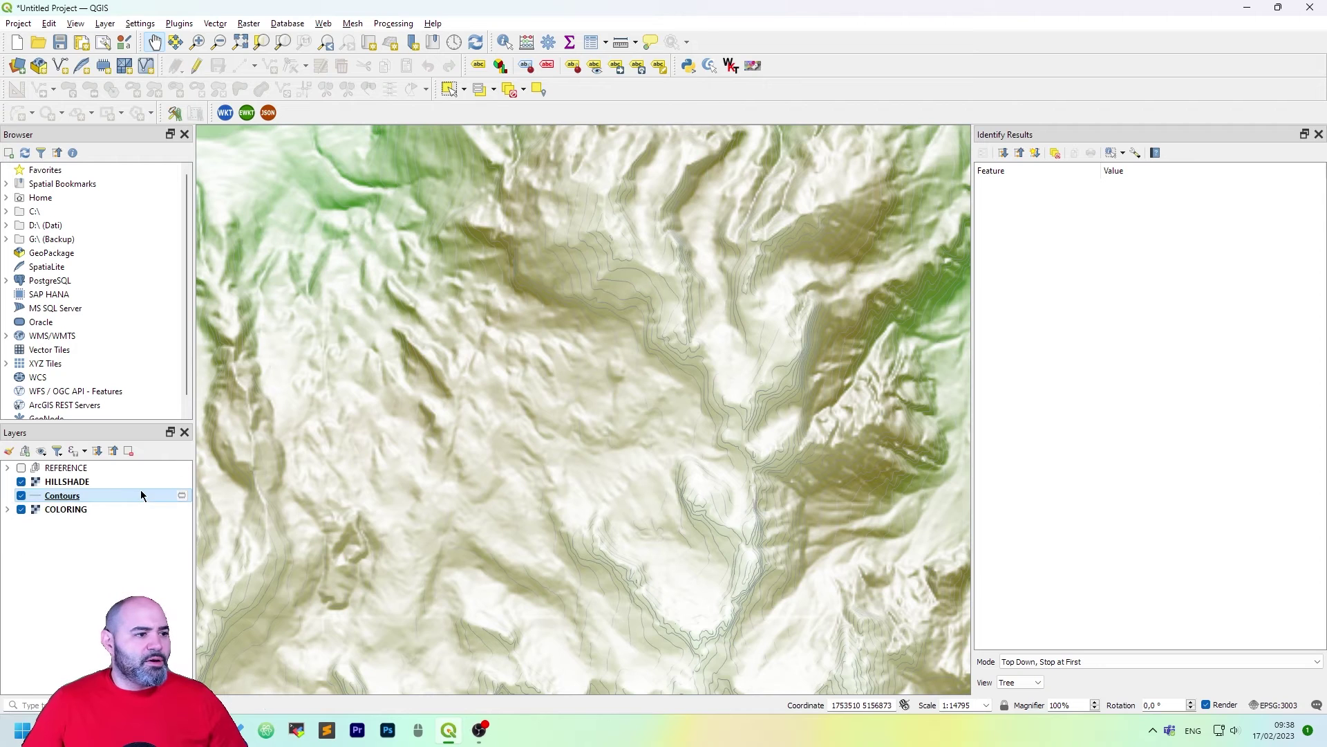
Step: Move Contours above HILLSHADE and set its line width to 0.1 mm
drag(140, 491, 141, 474)
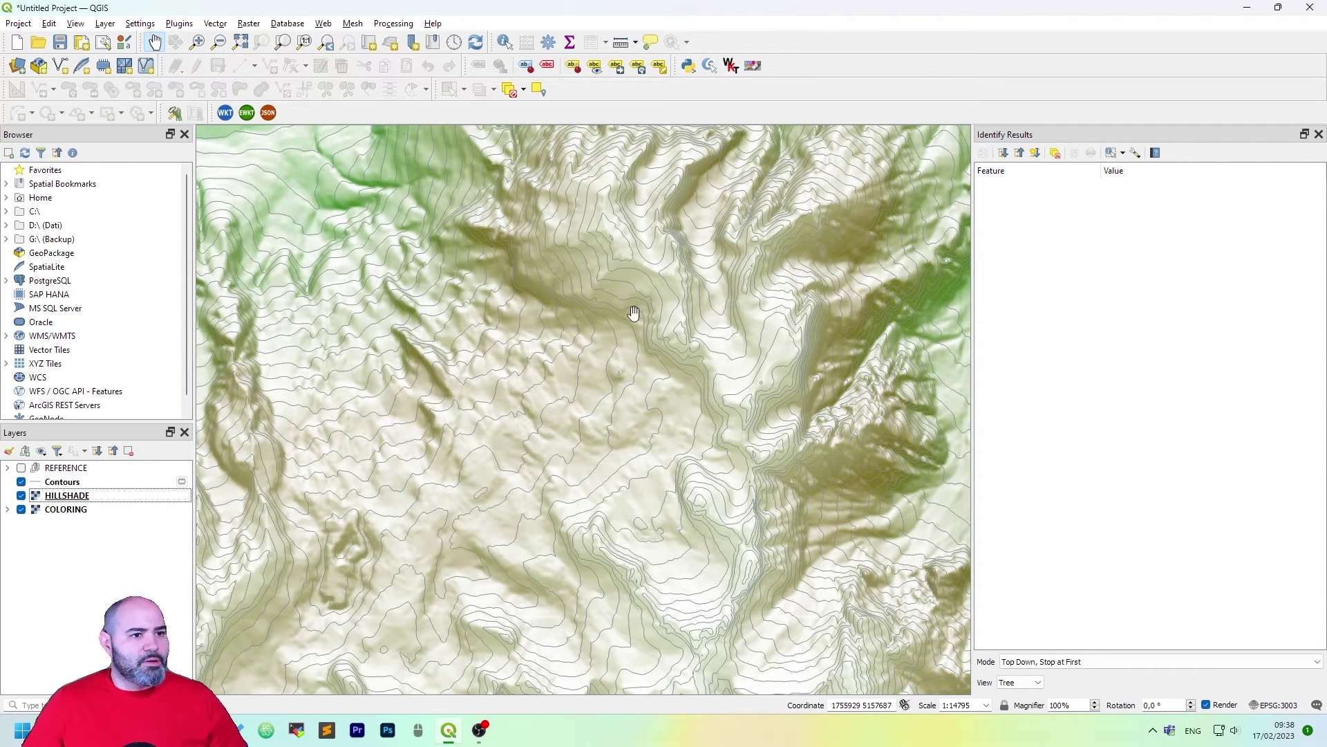
click(156, 488)
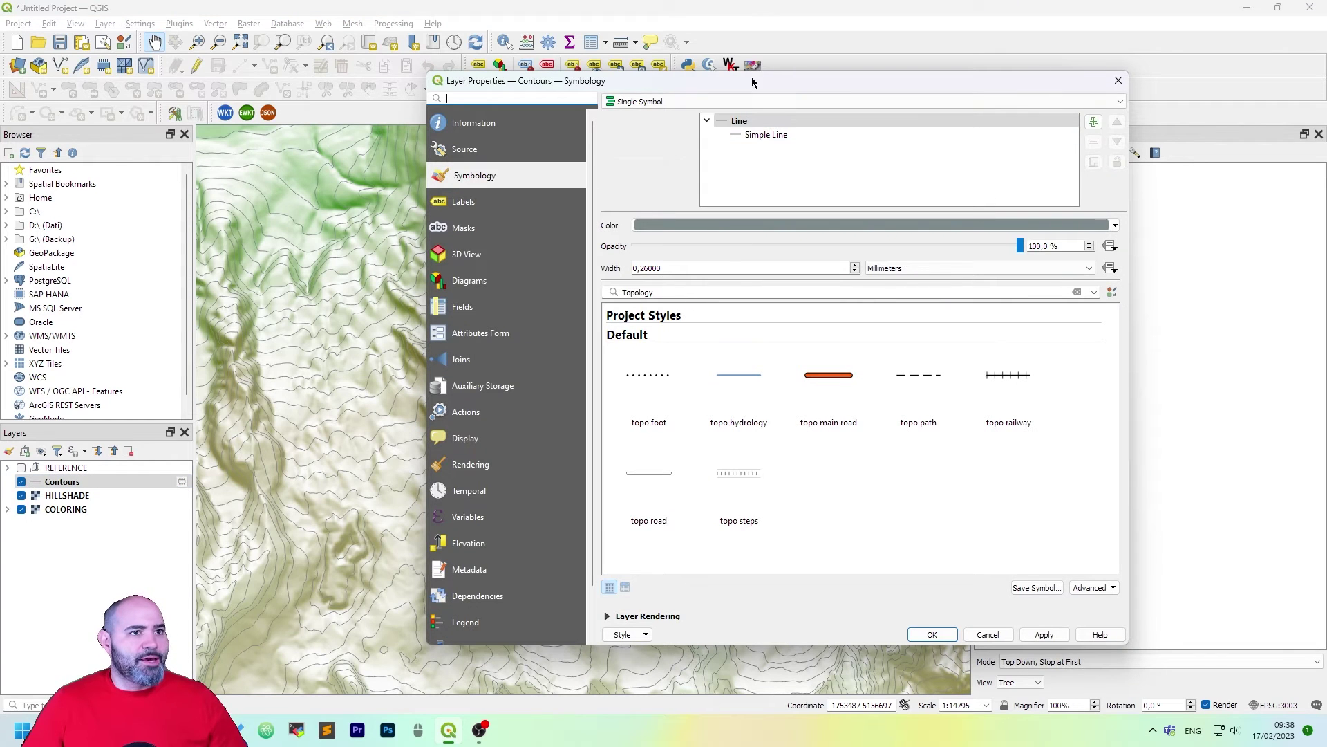
drag(752, 82, 454, 146)
click(456, 277)
double_click(356, 326)
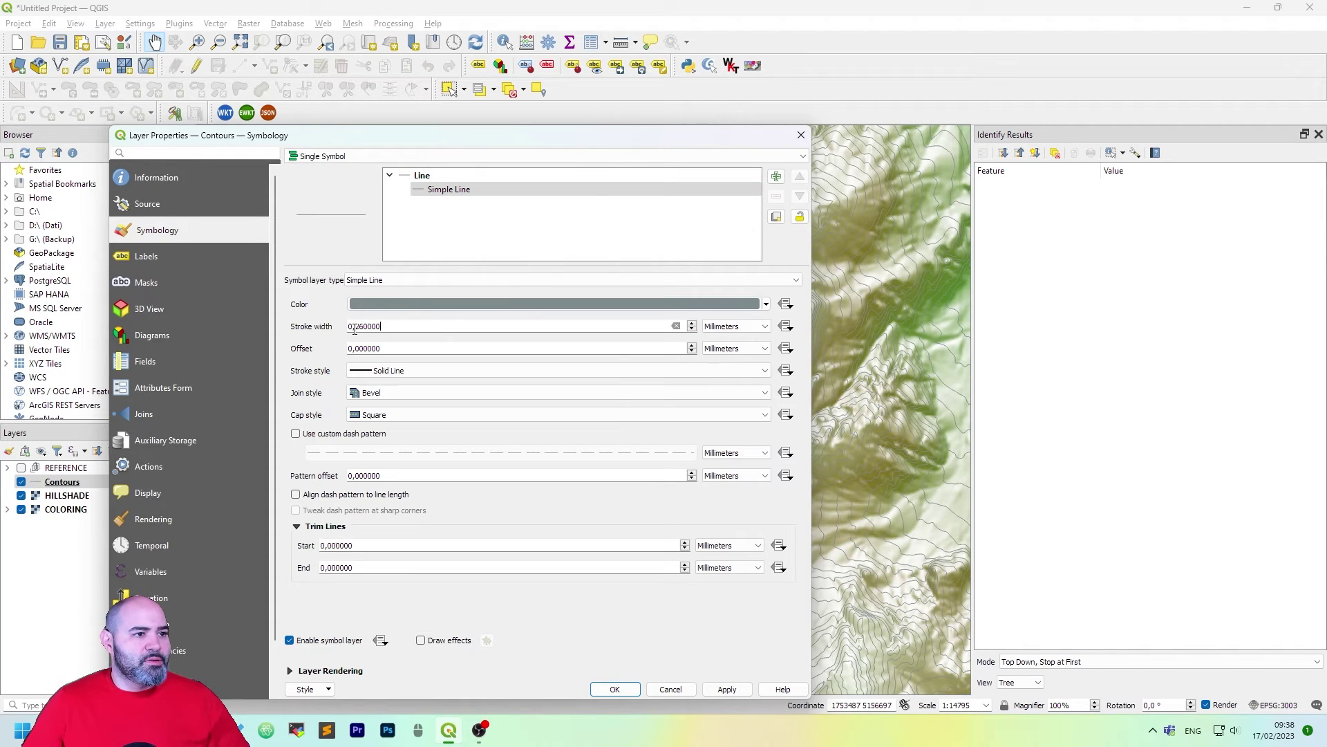
drag(378, 327, 355, 327)
text(1)
click(748, 686)
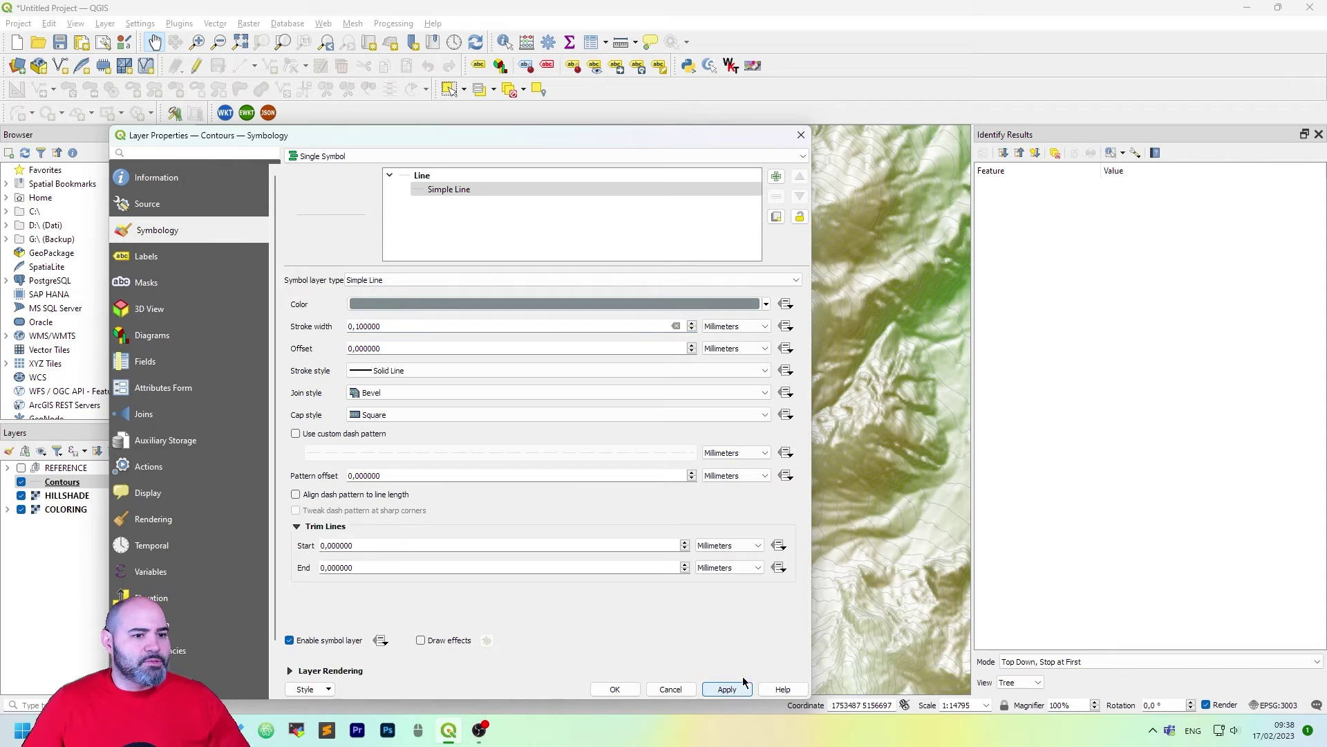
Step: Darken the contour line colour to grey, apply it, and close the properties
click(453, 193)
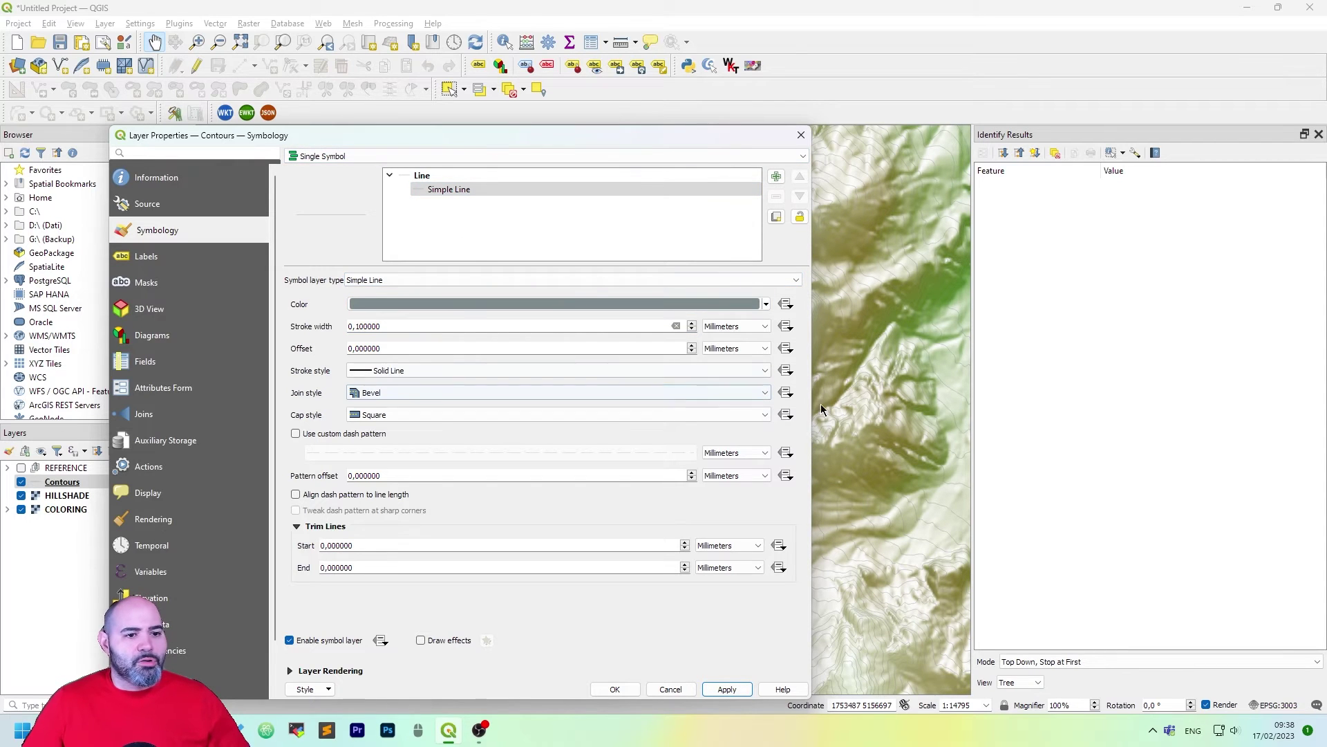
click(578, 304)
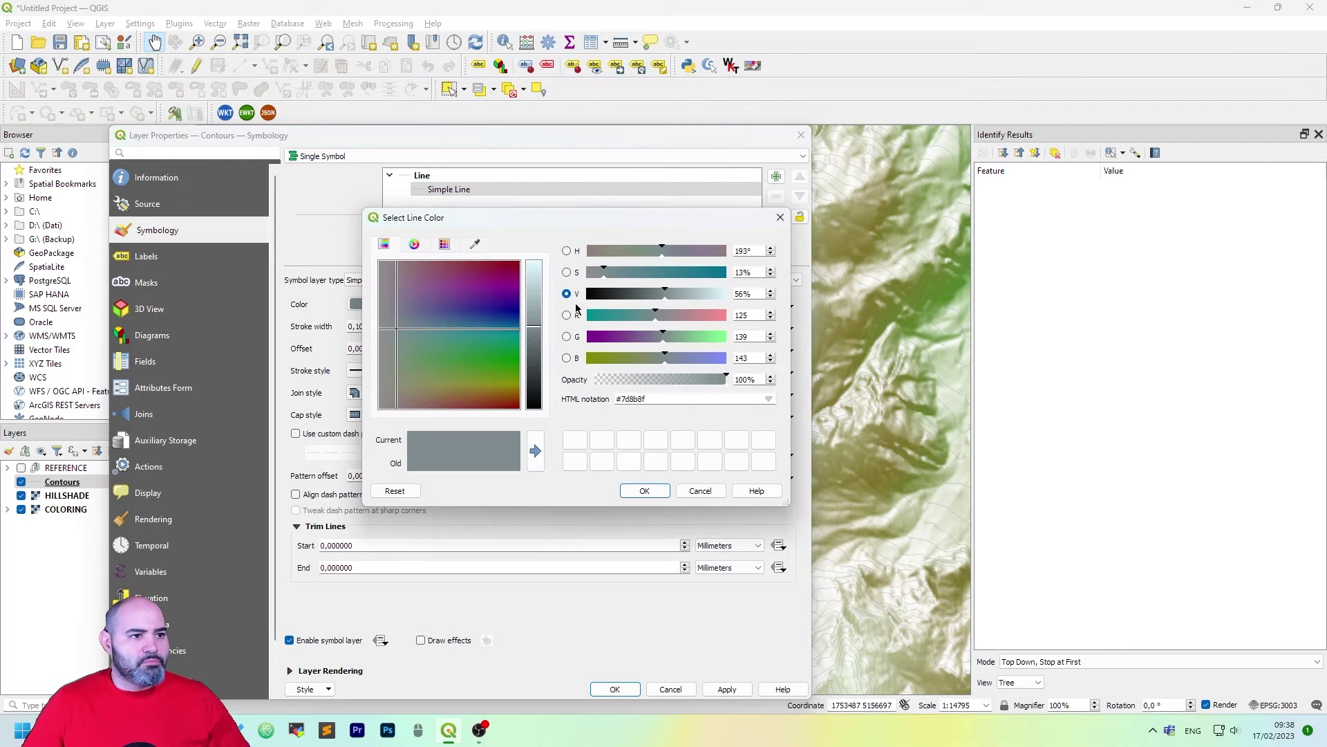
click(539, 350)
click(644, 490)
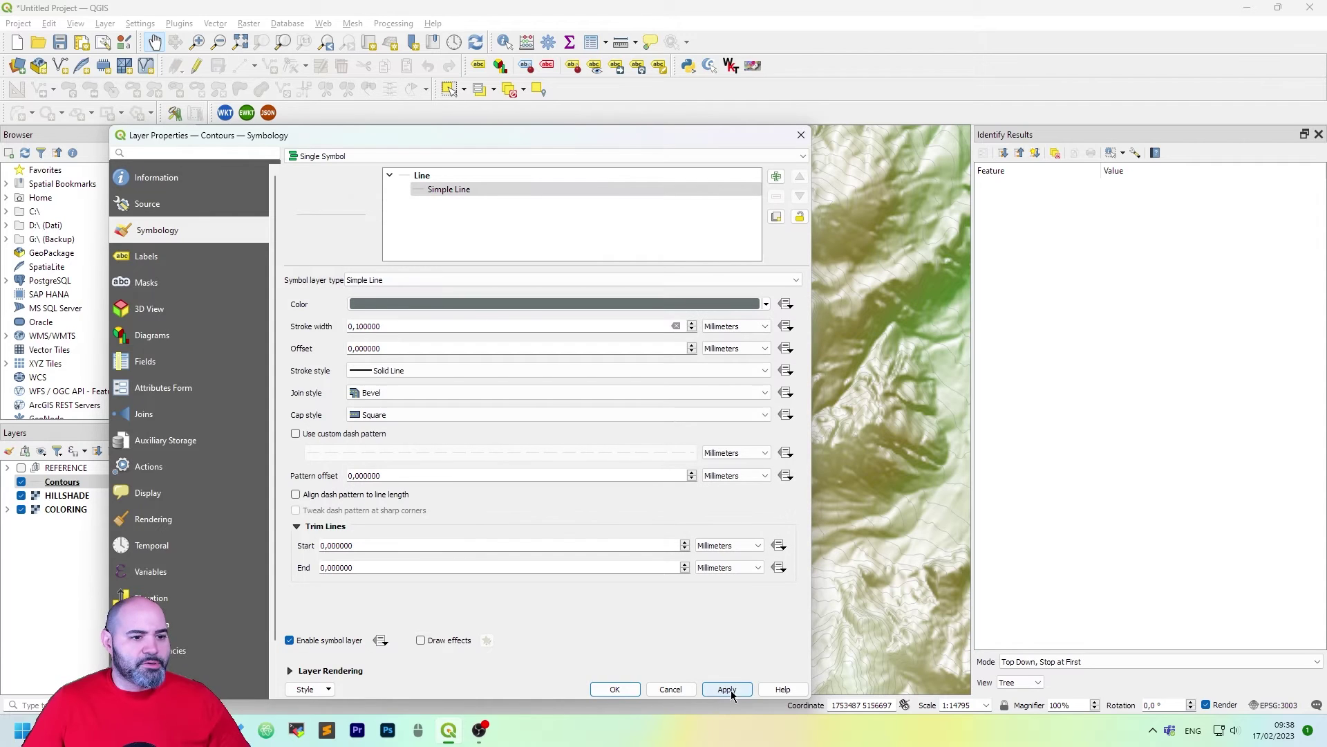
click(733, 690)
click(614, 689)
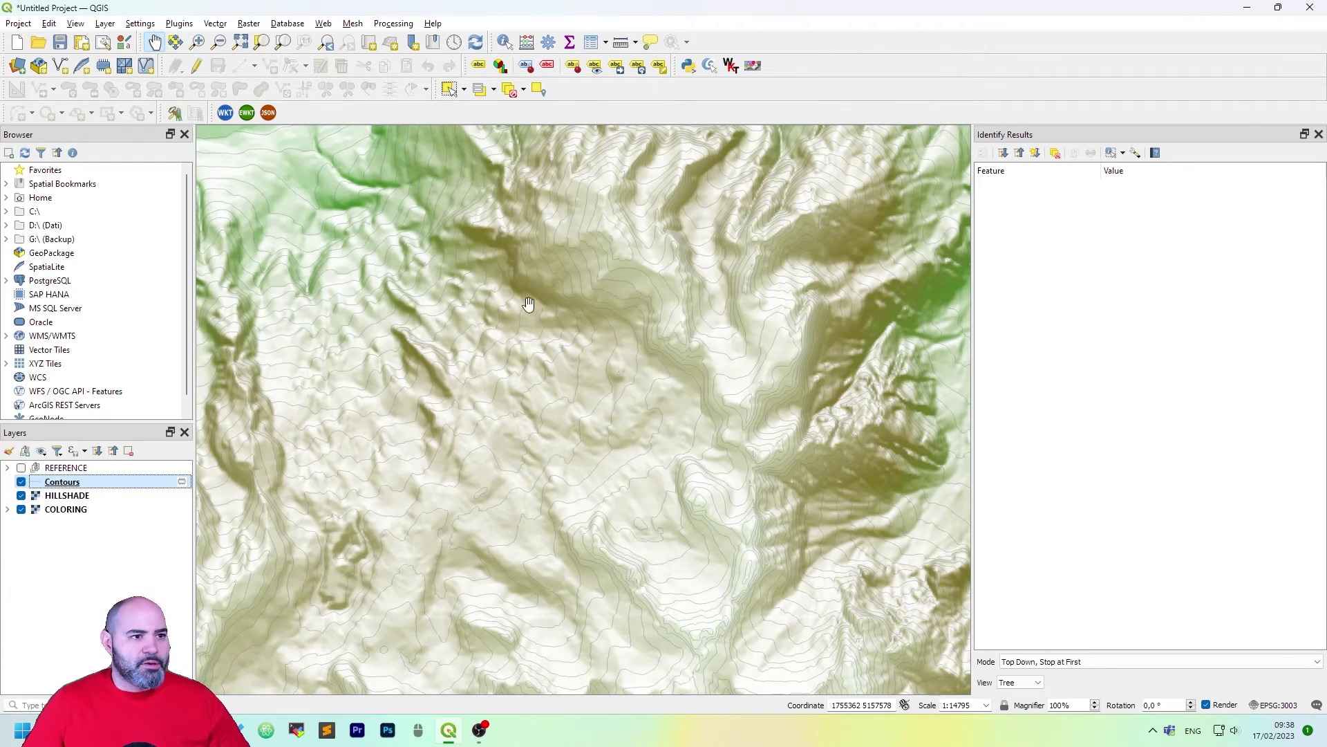
scroll(543, 276, down, 2)
scroll(584, 263, down, 1)
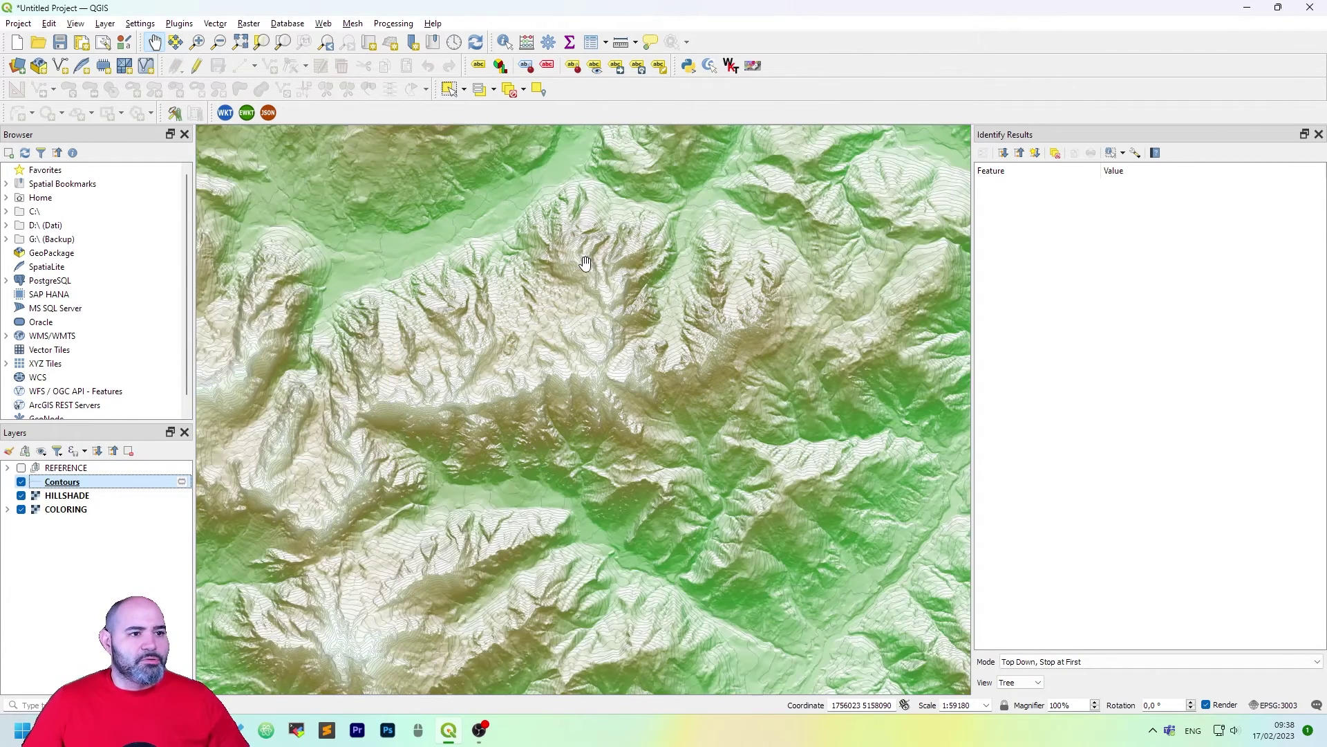
scroll(586, 260, up, 3)
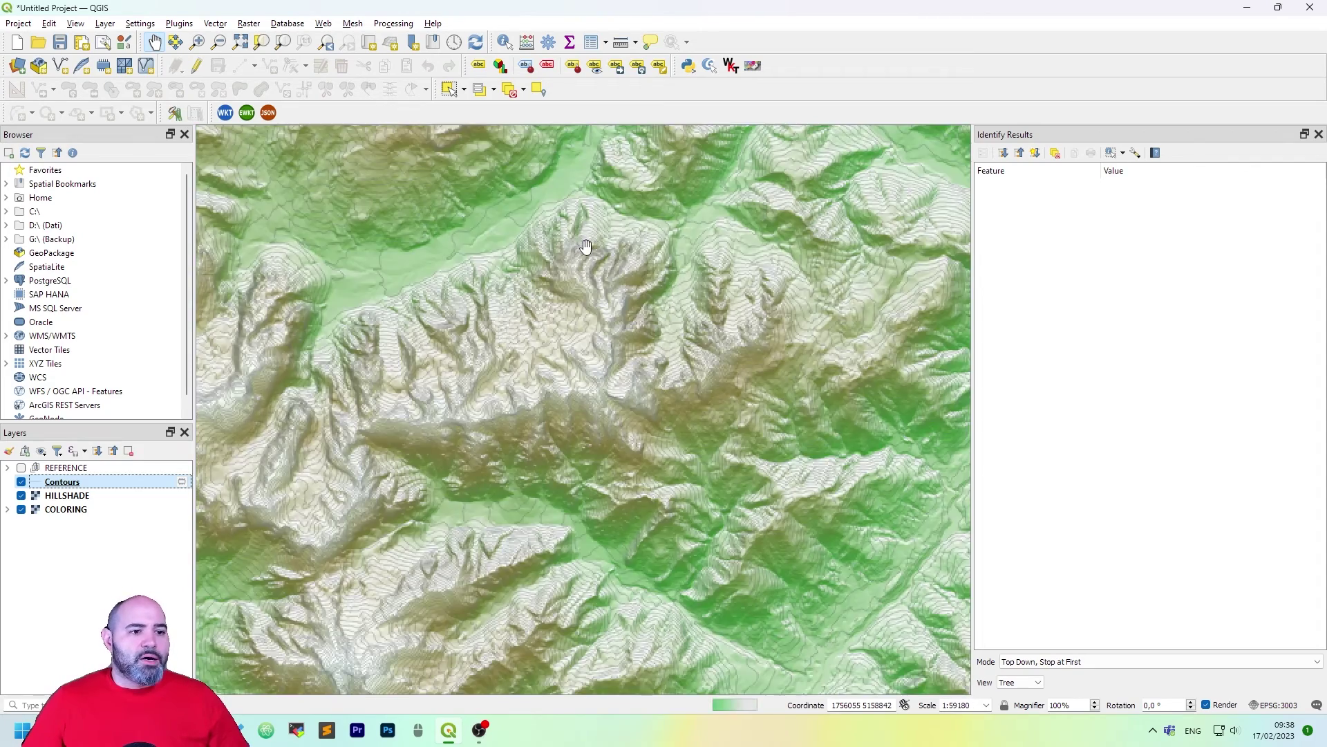
scroll(583, 249, up, 2)
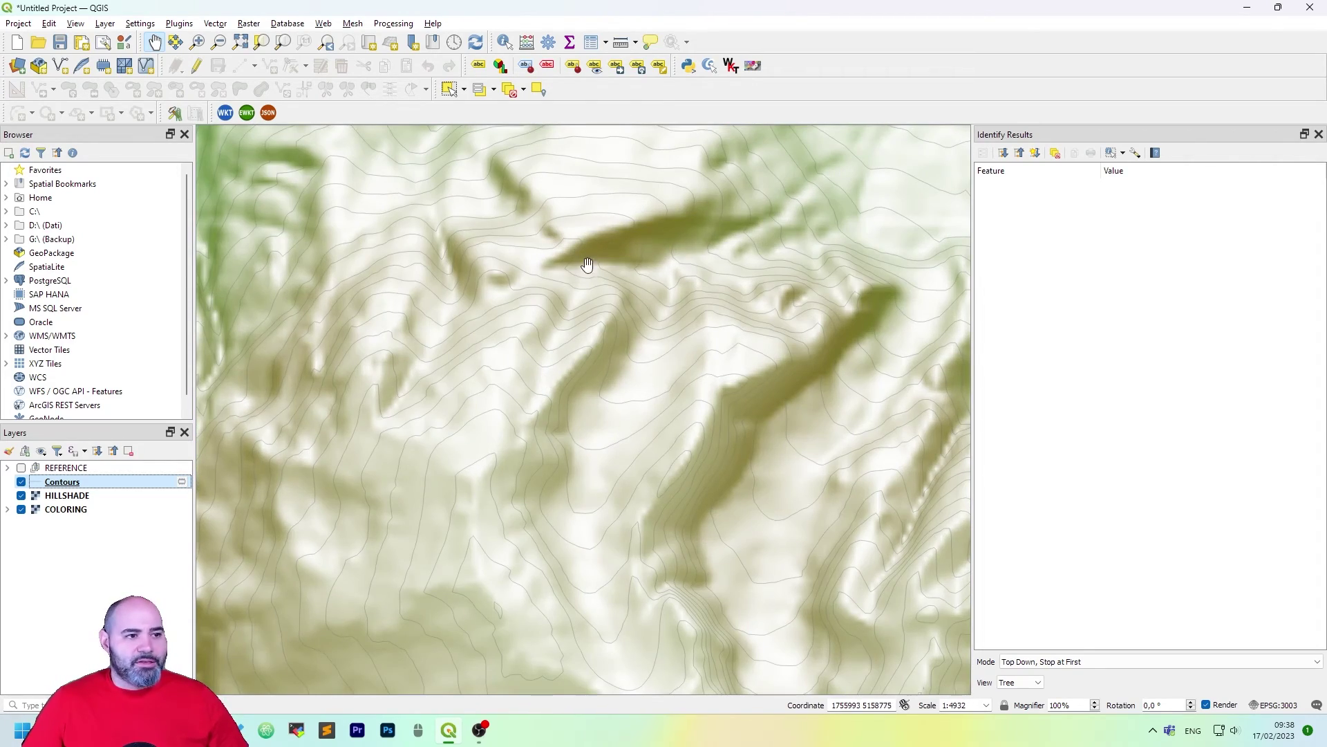
Step: Switch the Contours symbology to Rule-based, apply it, and add a new rule
double_click(147, 482)
click(150, 467)
click(143, 225)
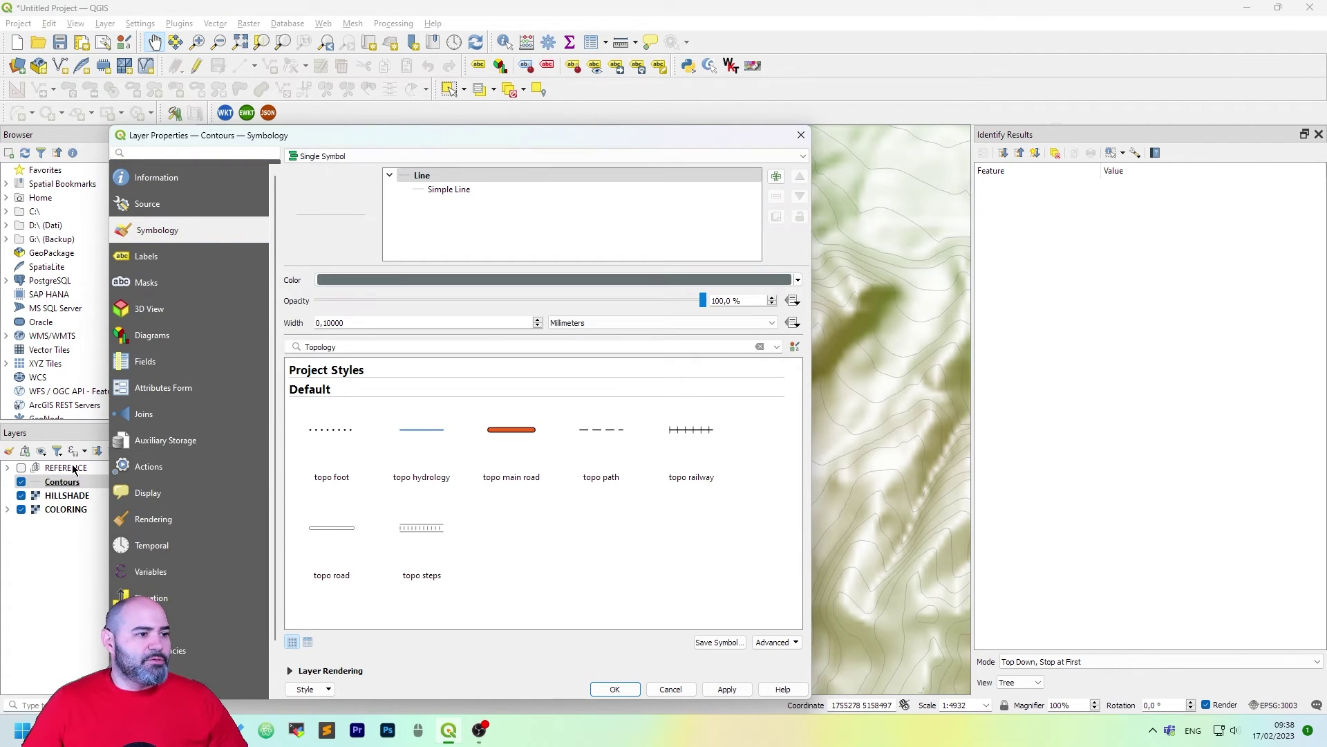
click(353, 156)
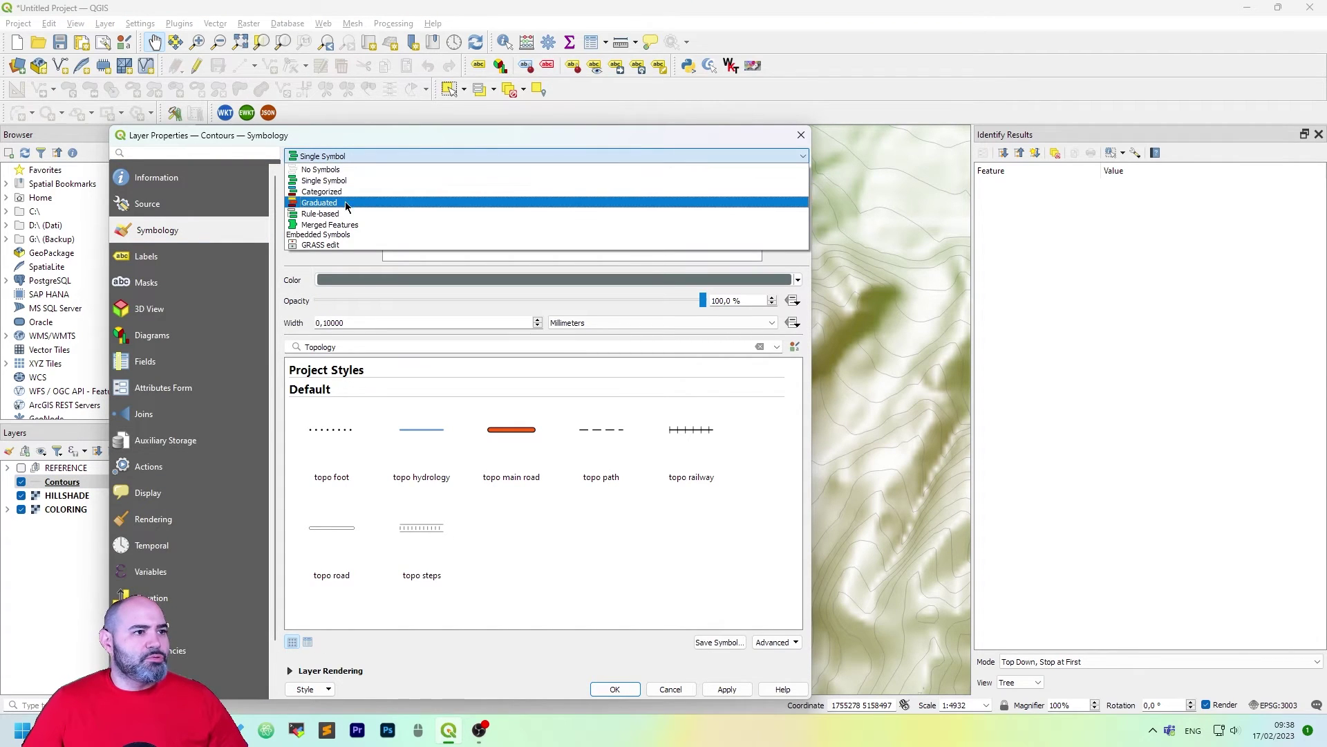
click(350, 209)
drag(406, 135, 468, 58)
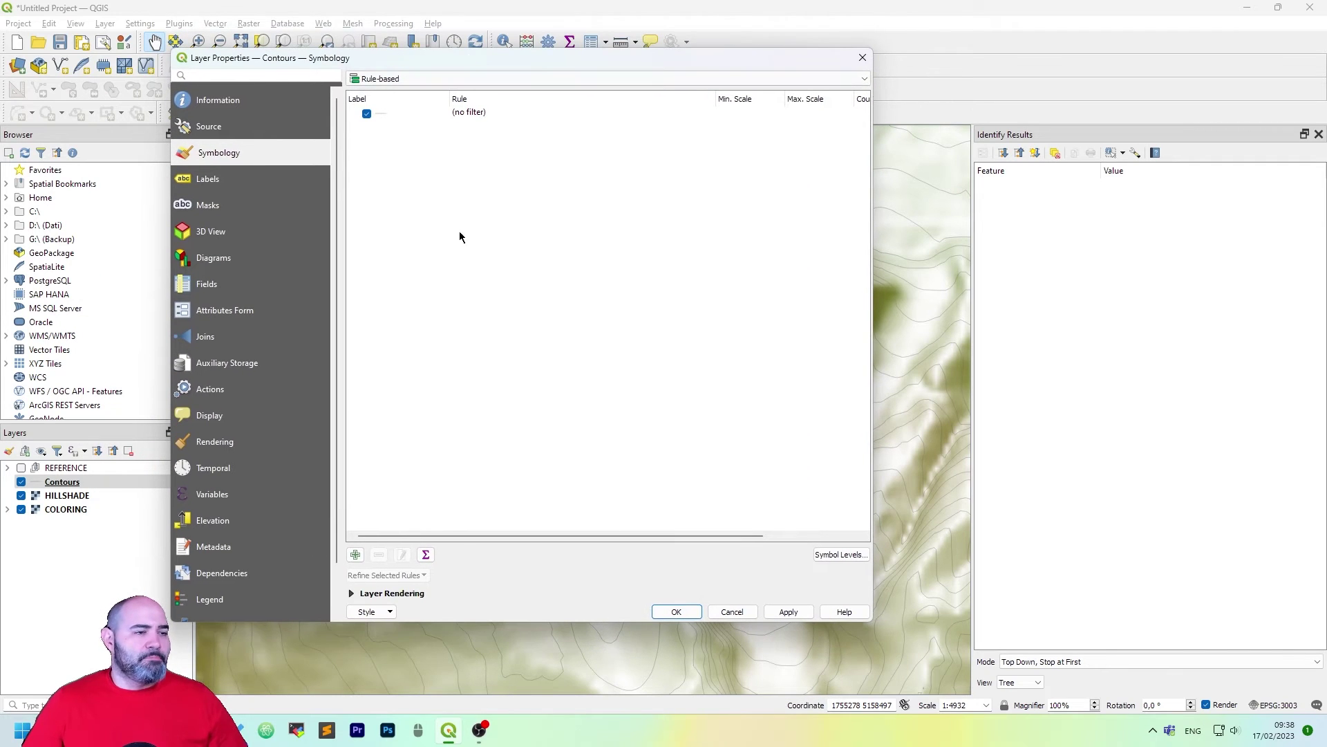
click(797, 612)
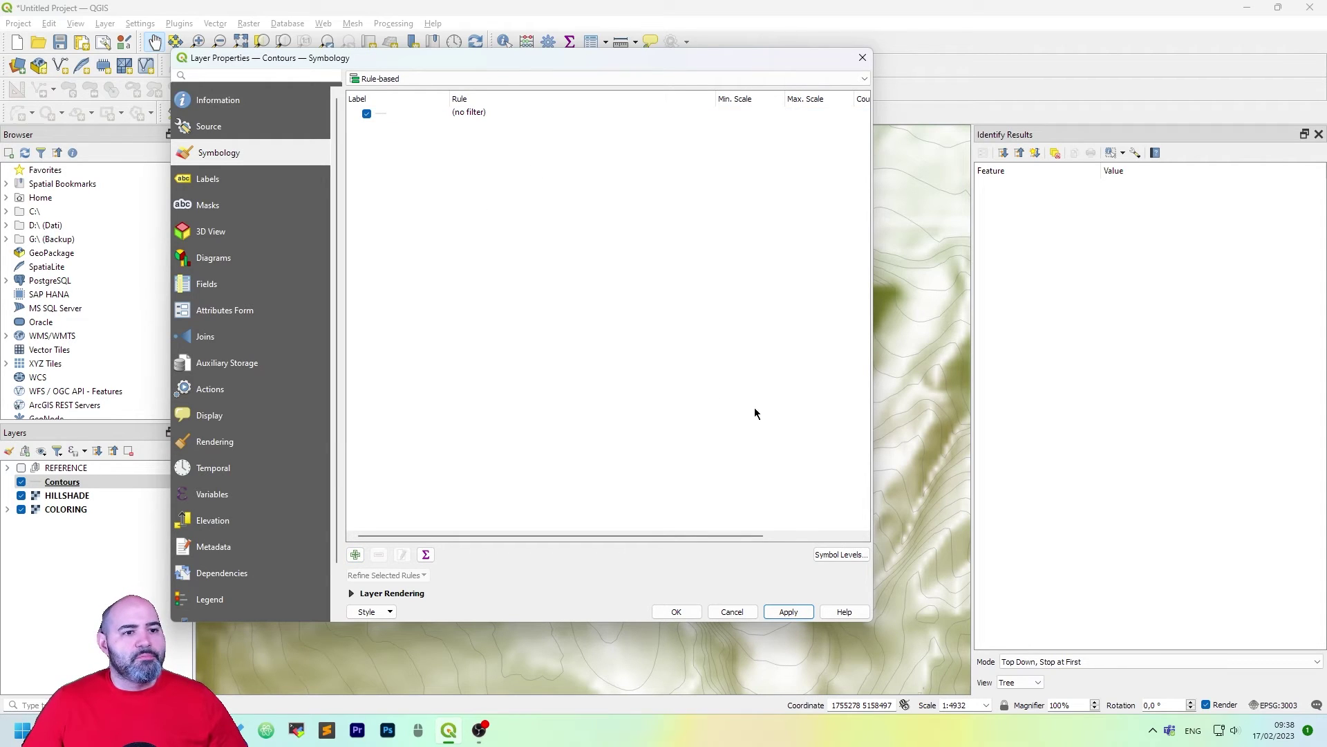
click(355, 554)
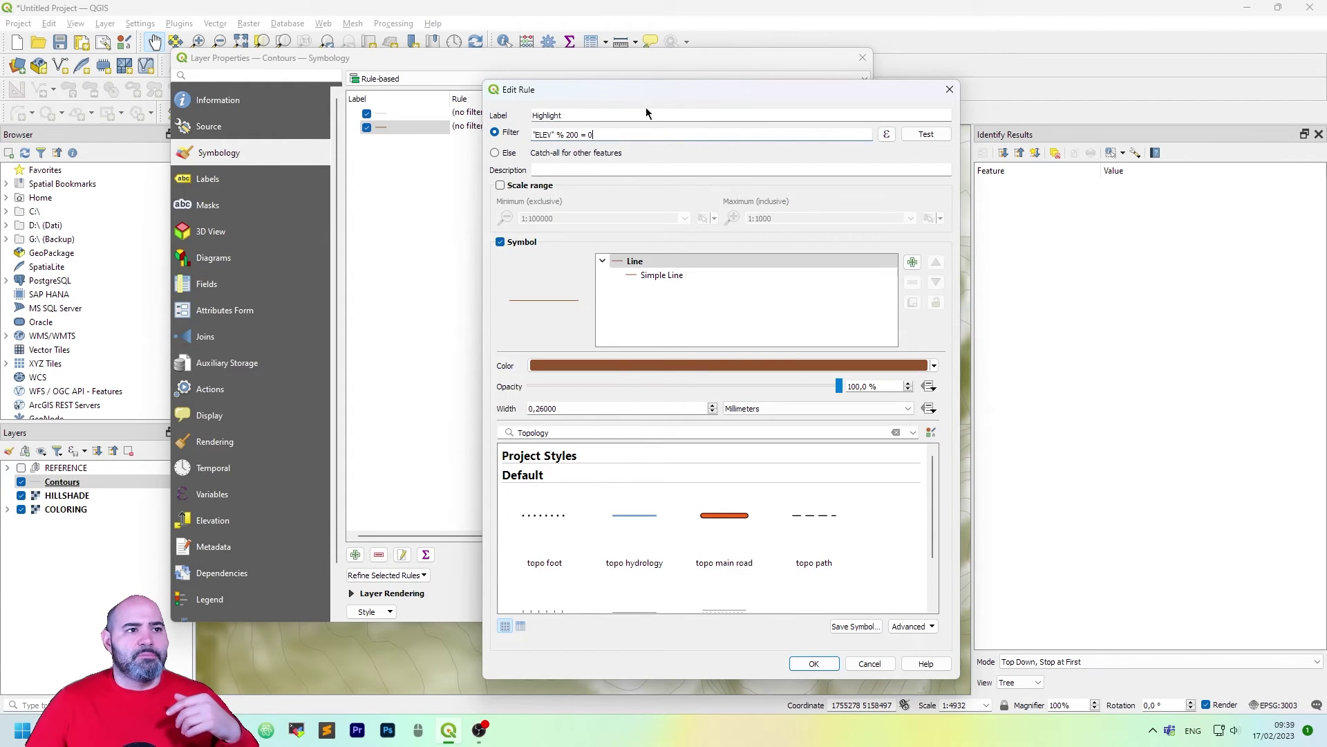
Step: Set the Highlight rule's line colour to dark grey #676767
drag(657, 88, 595, 79)
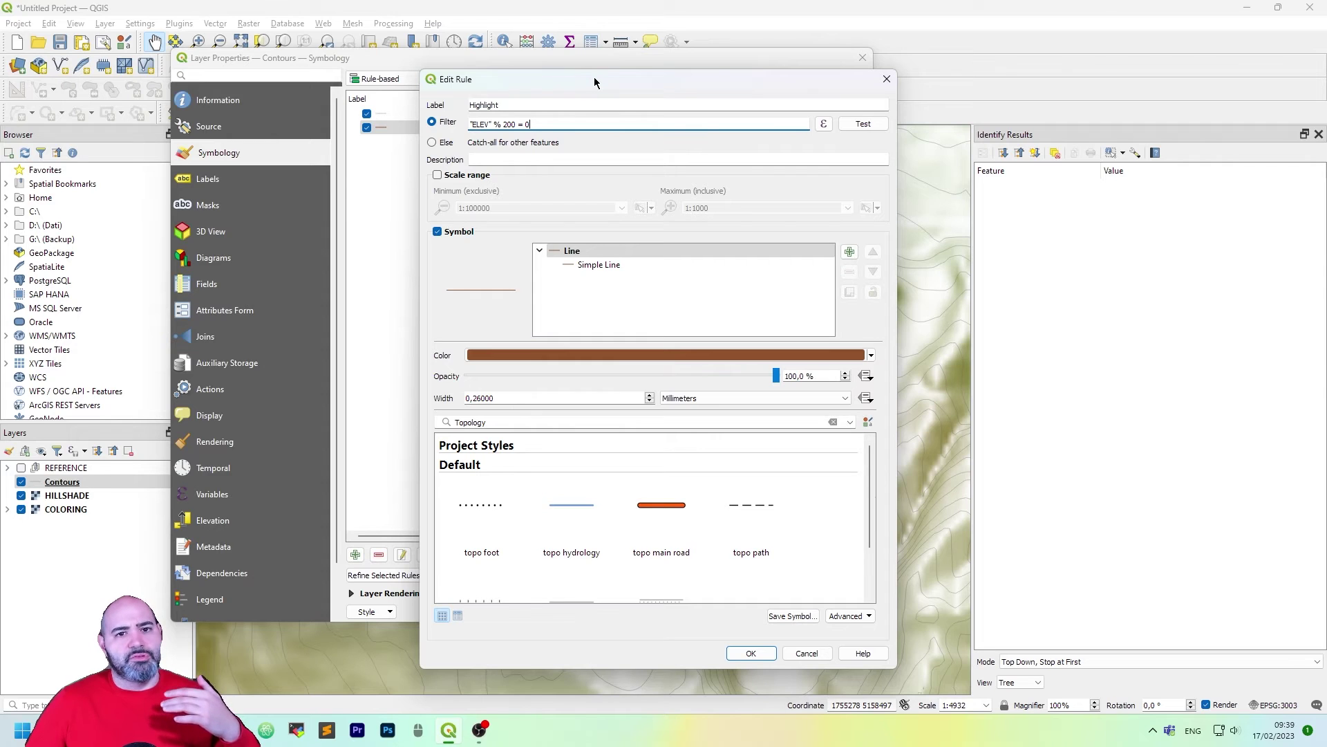
click(816, 268)
click(696, 351)
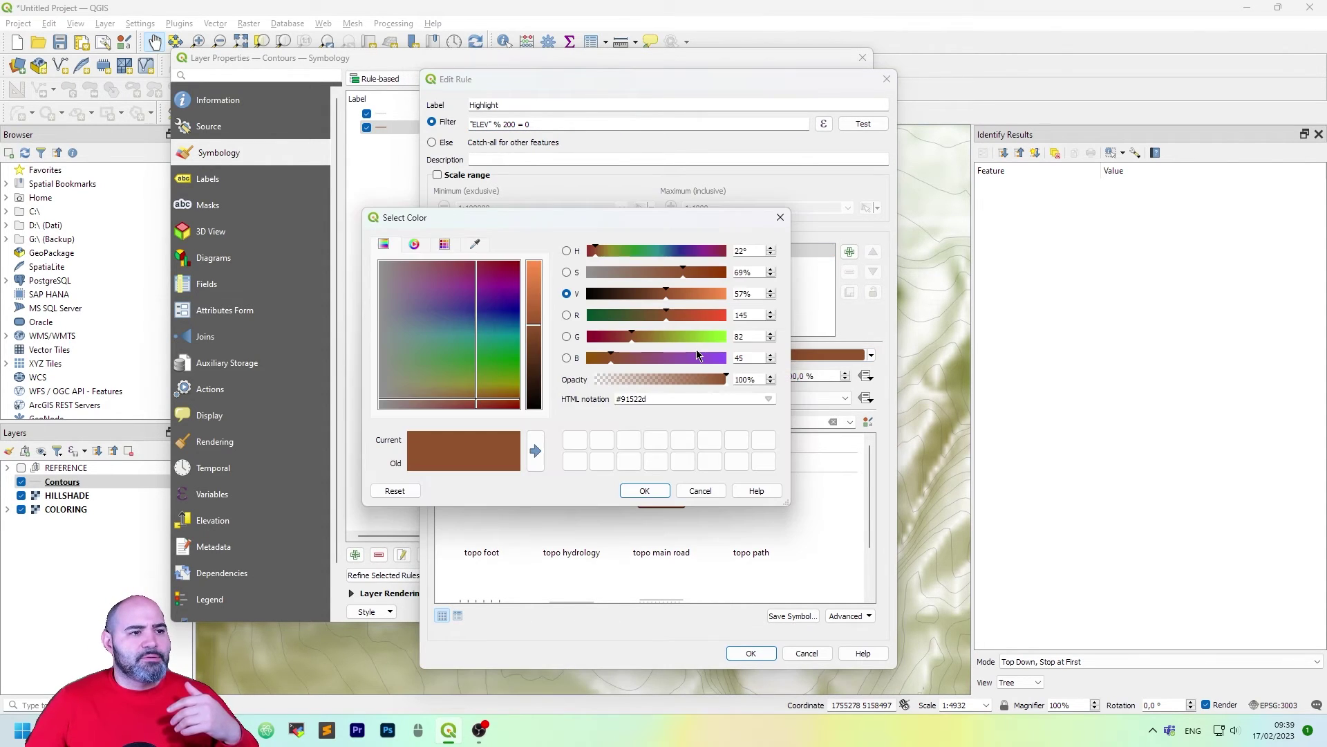
click(713, 496)
click(853, 356)
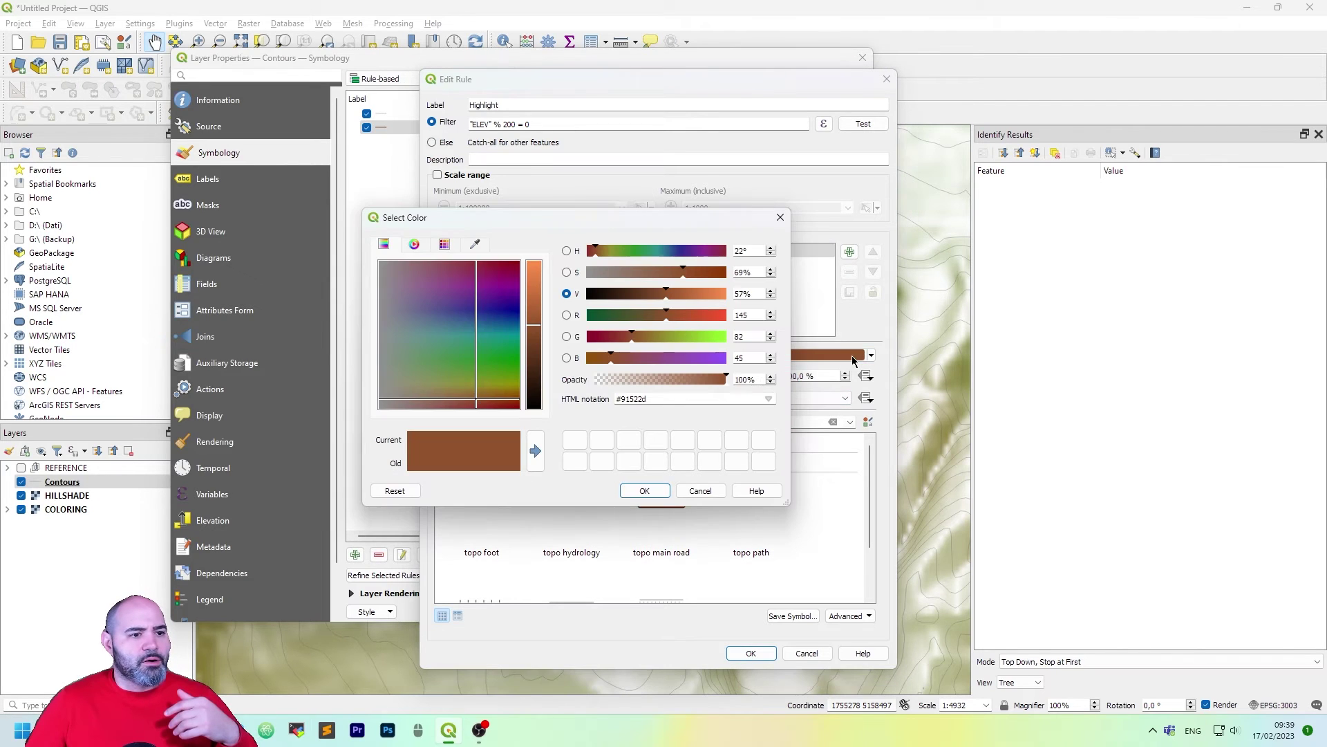
drag(470, 398, 380, 379)
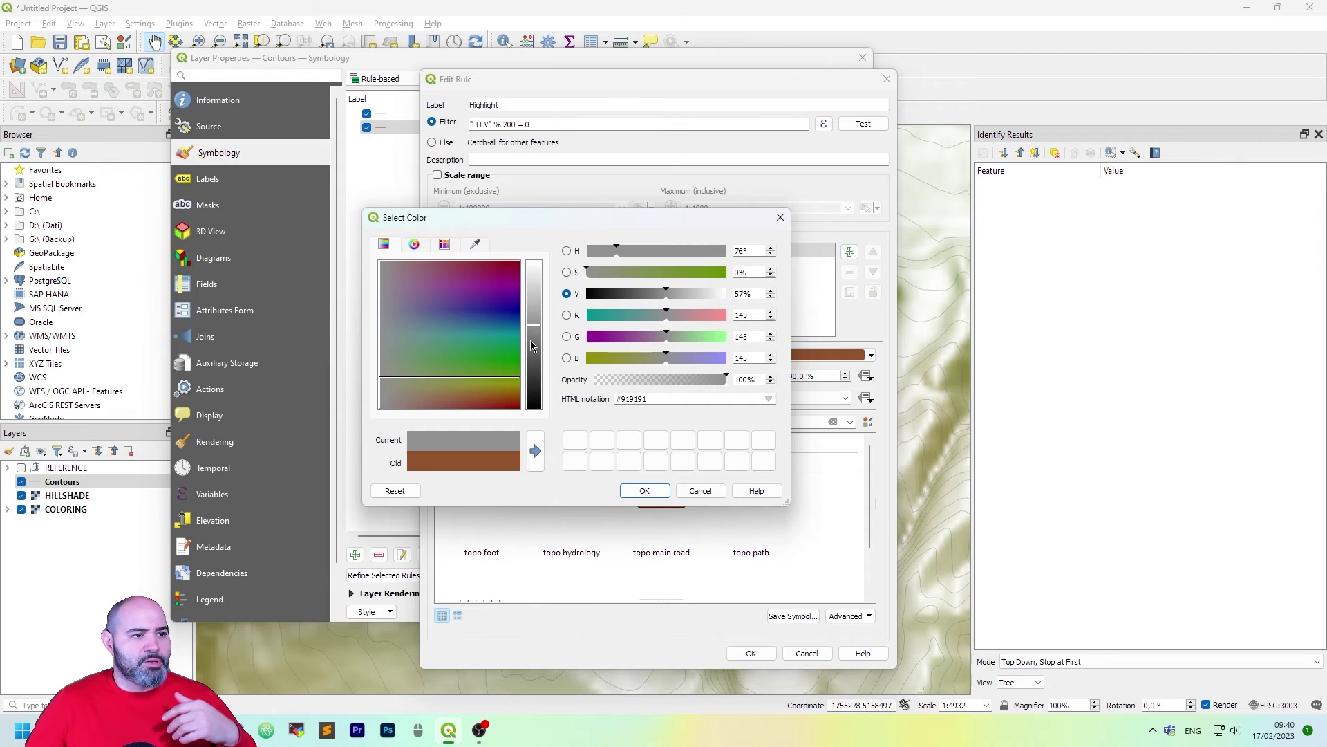
drag(534, 347, 536, 352)
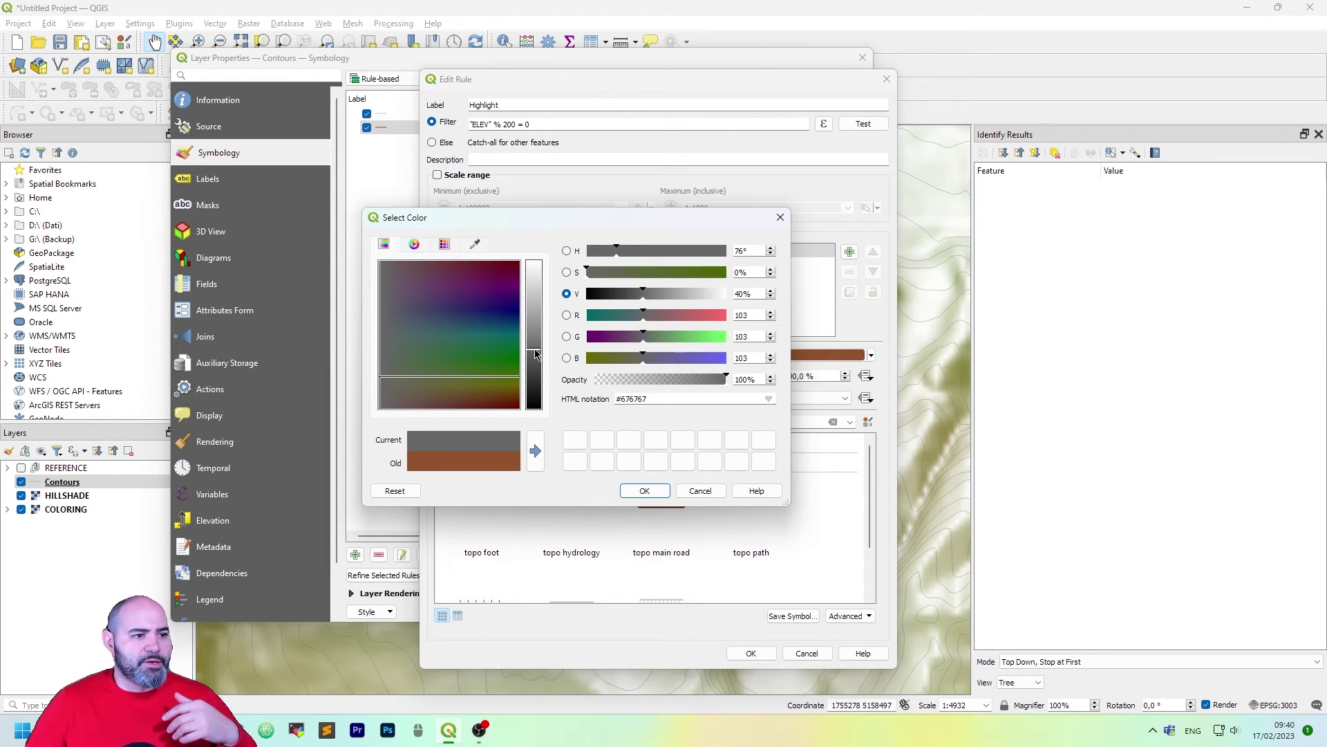
click(644, 490)
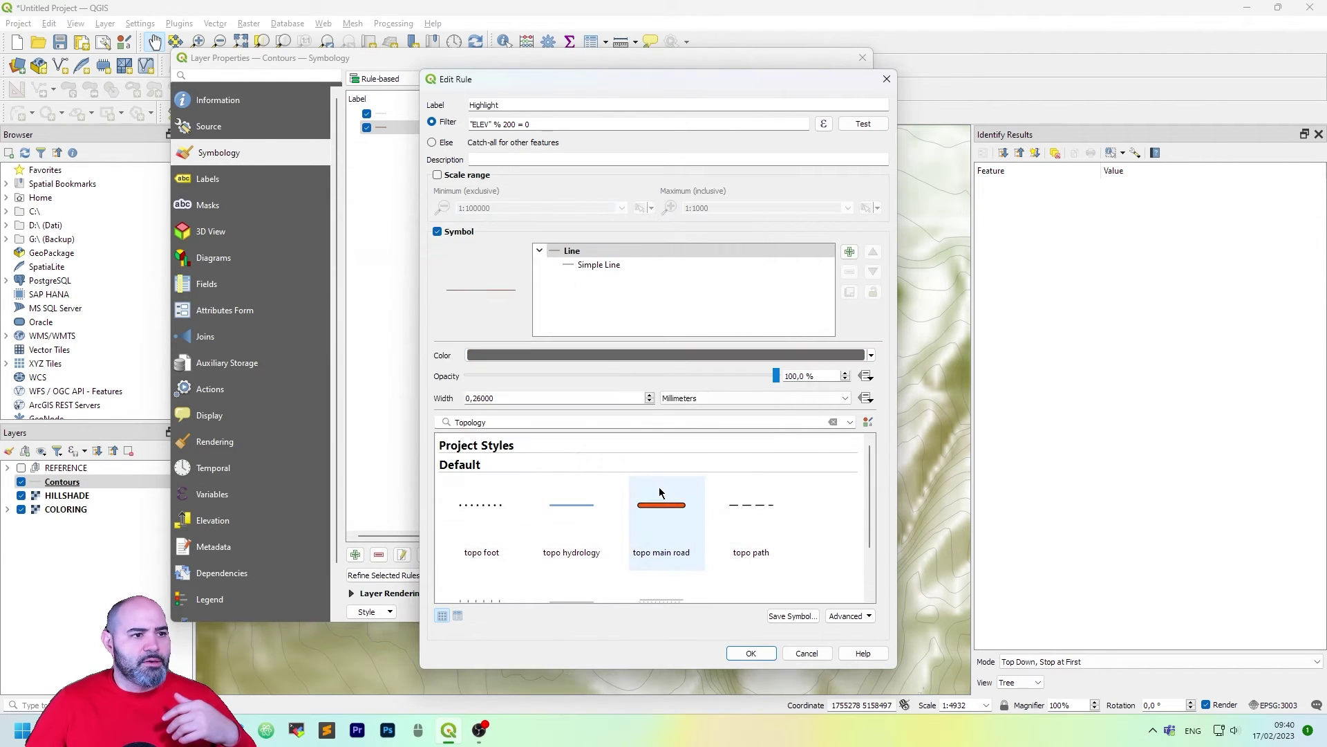
Step: Set the Highlight line width to 0.2 mm and save the rule
double_click(484, 399)
text(2)
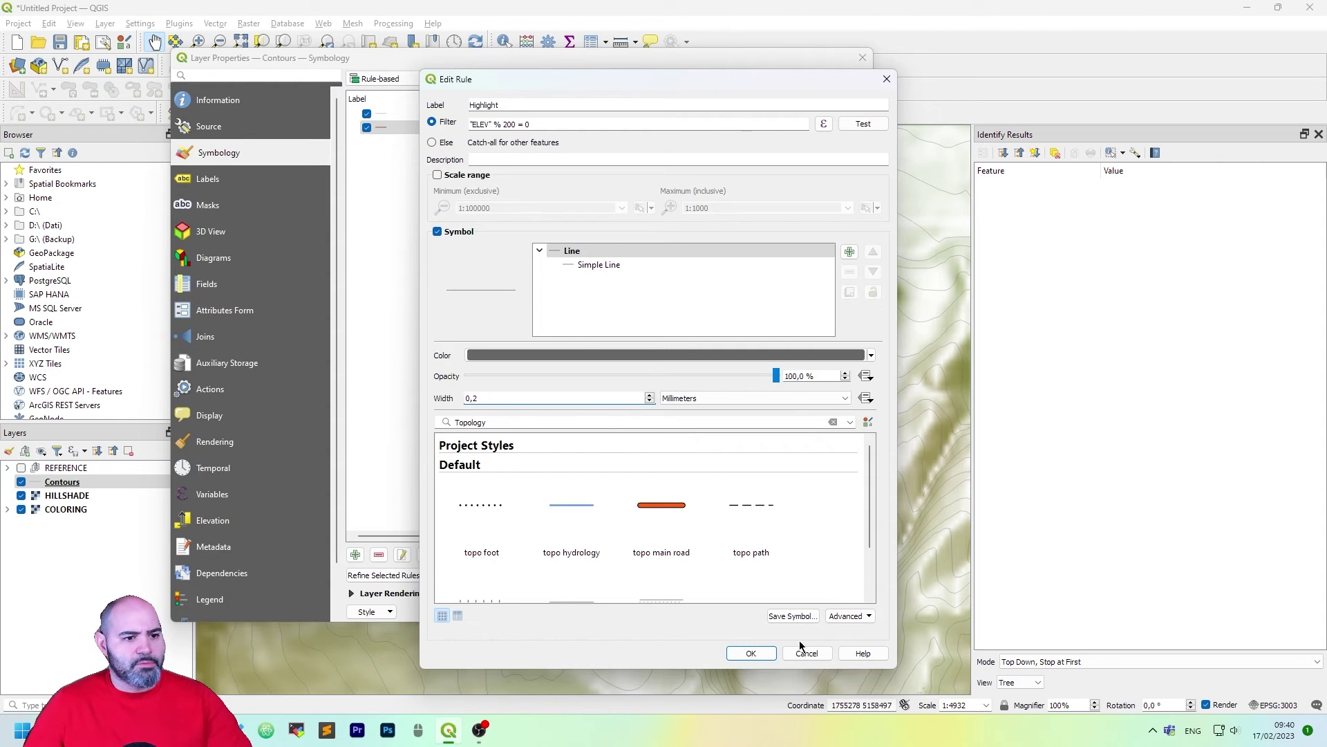
click(747, 650)
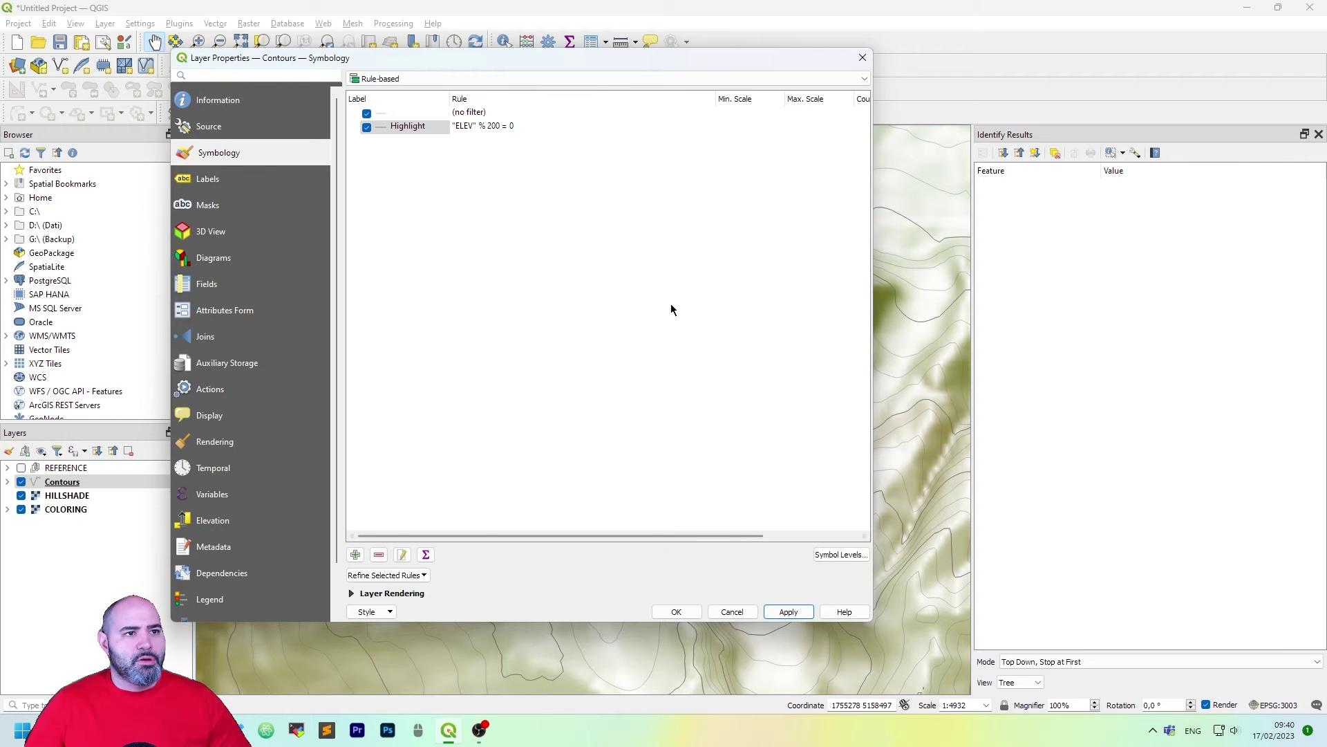
Step: Limit the Highlight index-contour rule to a 1:100000–1:10 scale range
drag(704, 67, 748, 69)
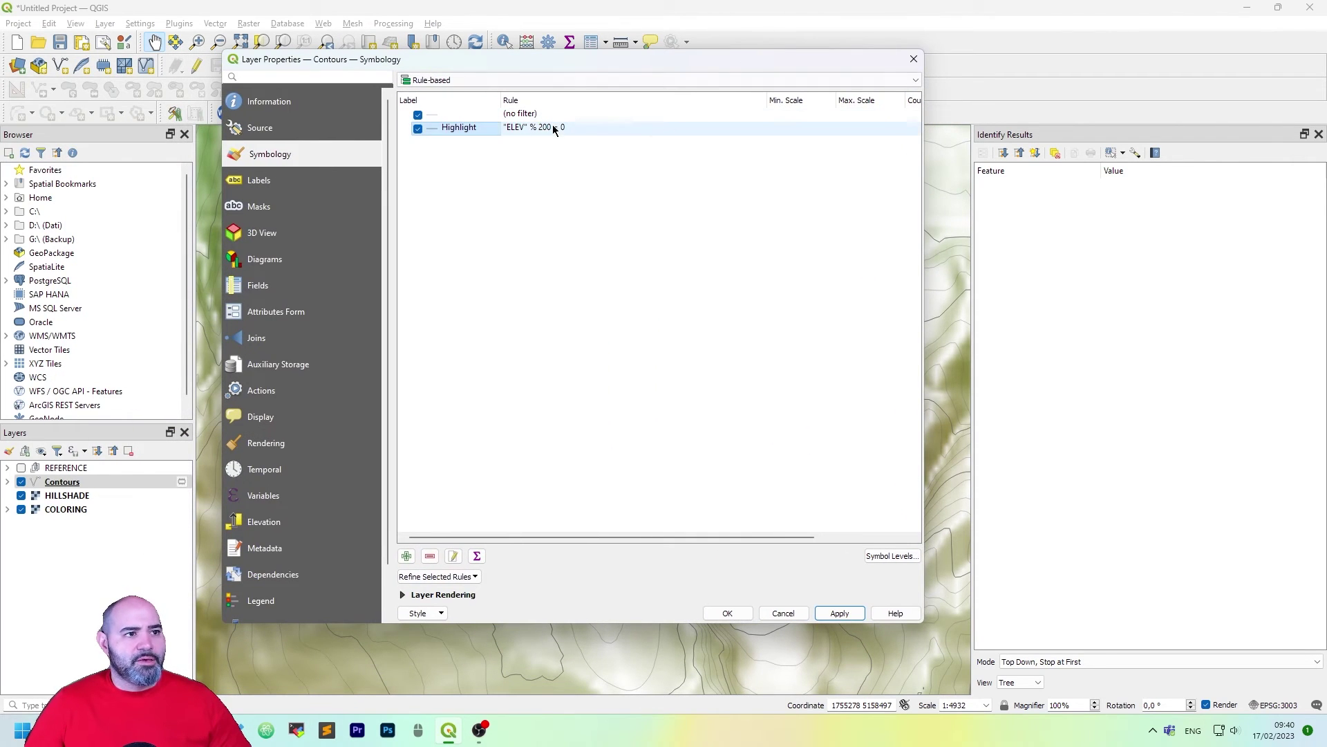
click(728, 613)
scroll(608, 235, down, 4)
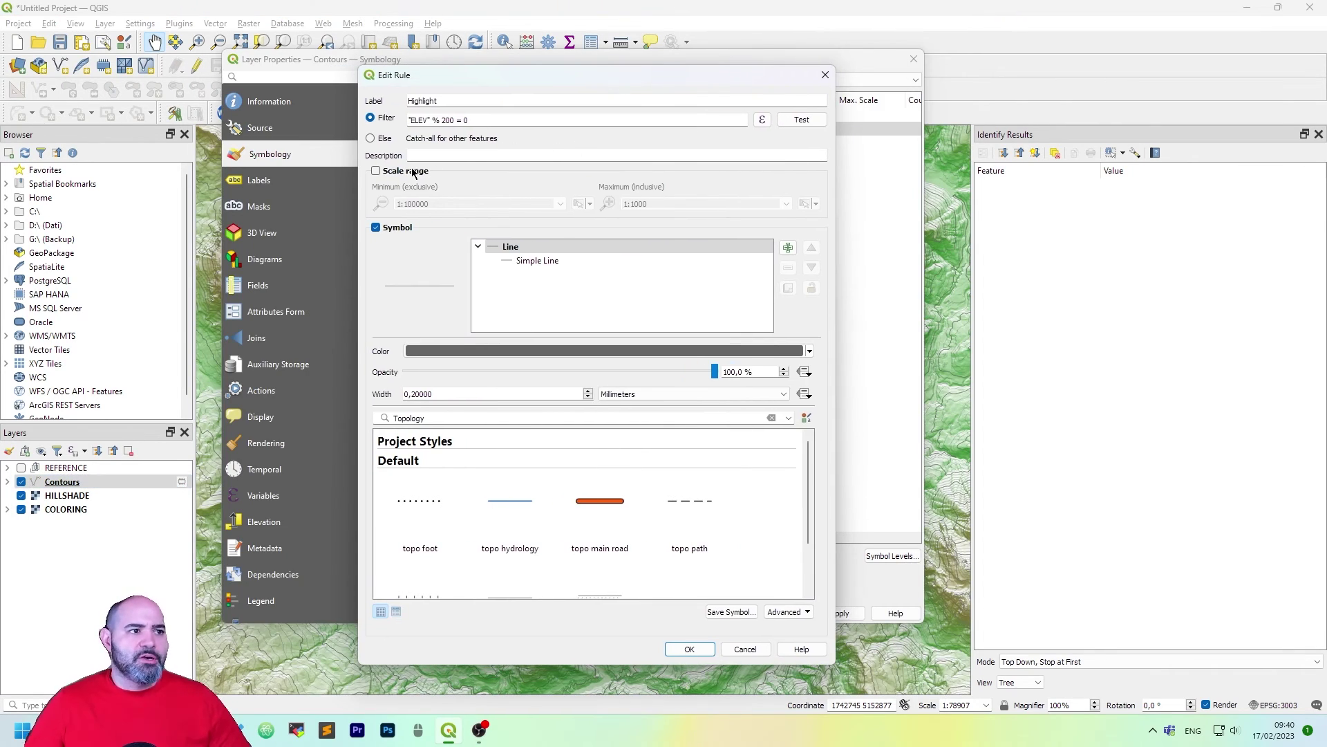
click(414, 172)
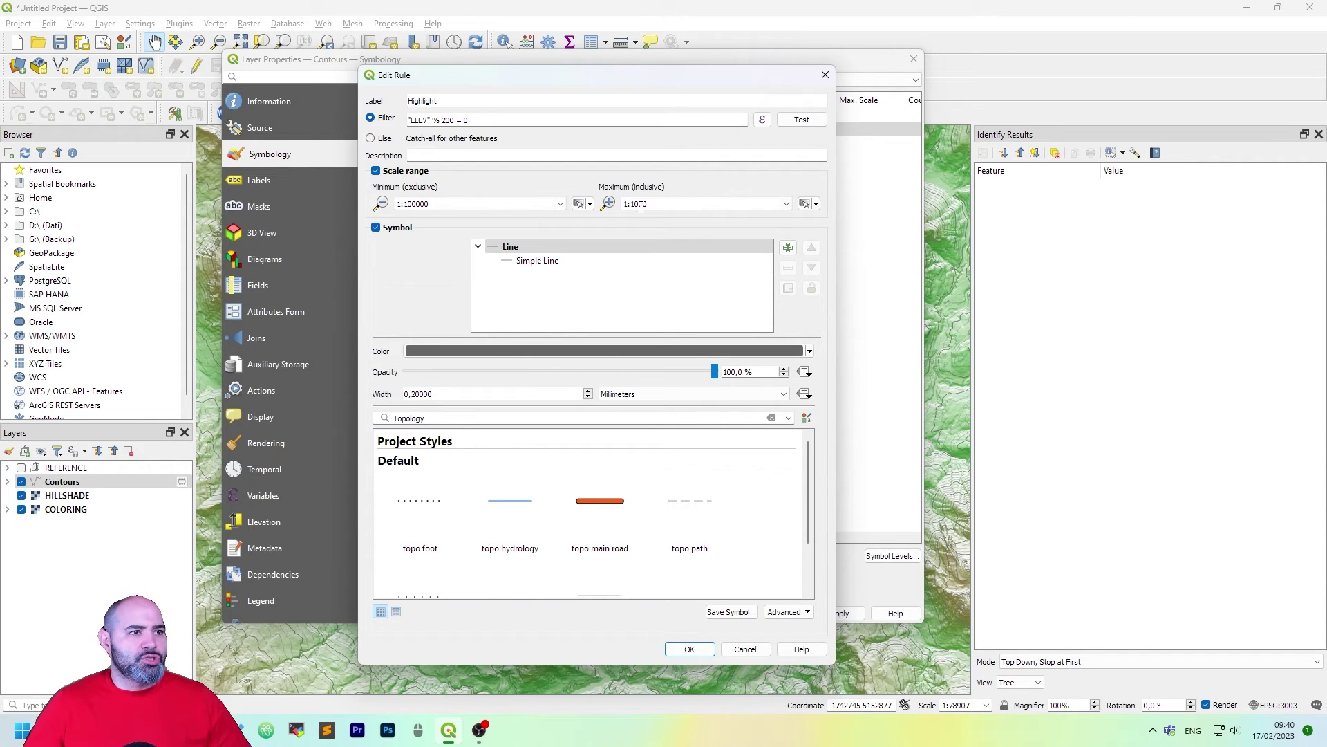
drag(640, 204, 762, 203)
key(BackSpace)
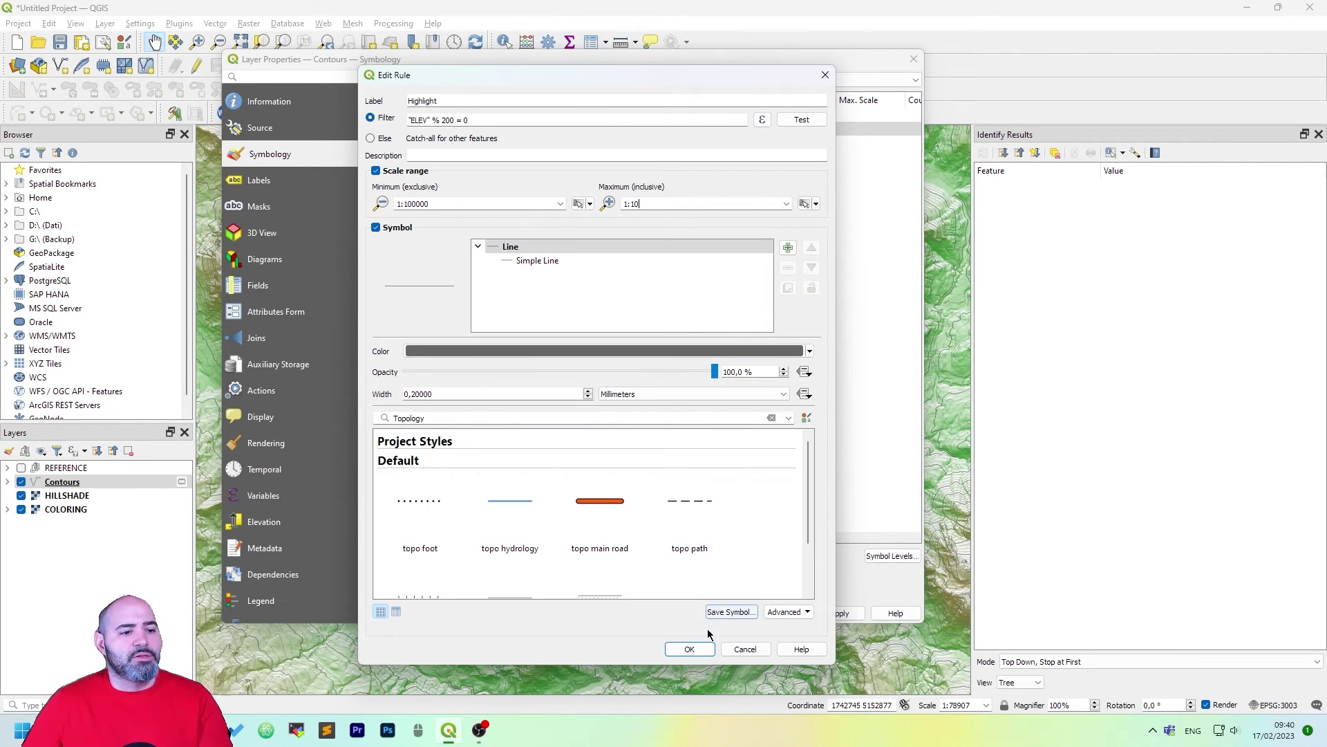
click(702, 650)
Step: Close the layer properties and zoom the map to check the Highlight contours
click(724, 614)
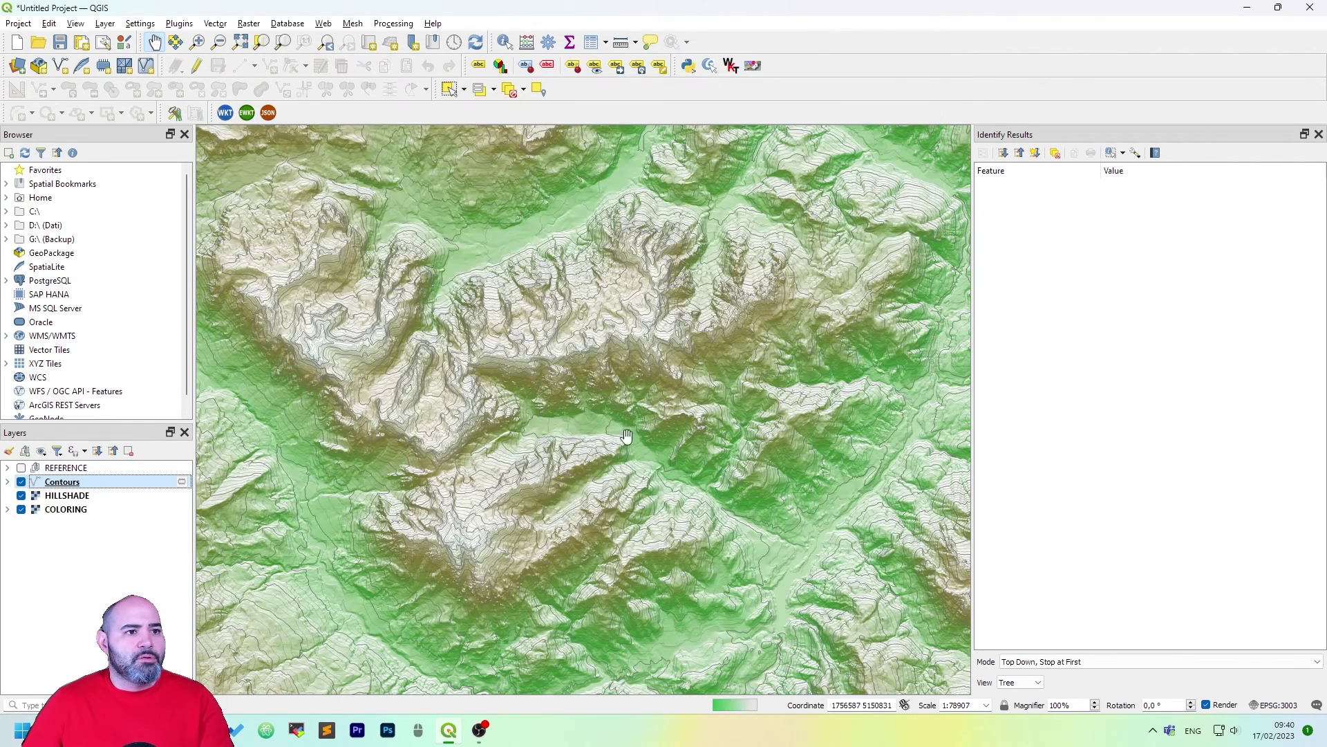
scroll(629, 321, down, 1)
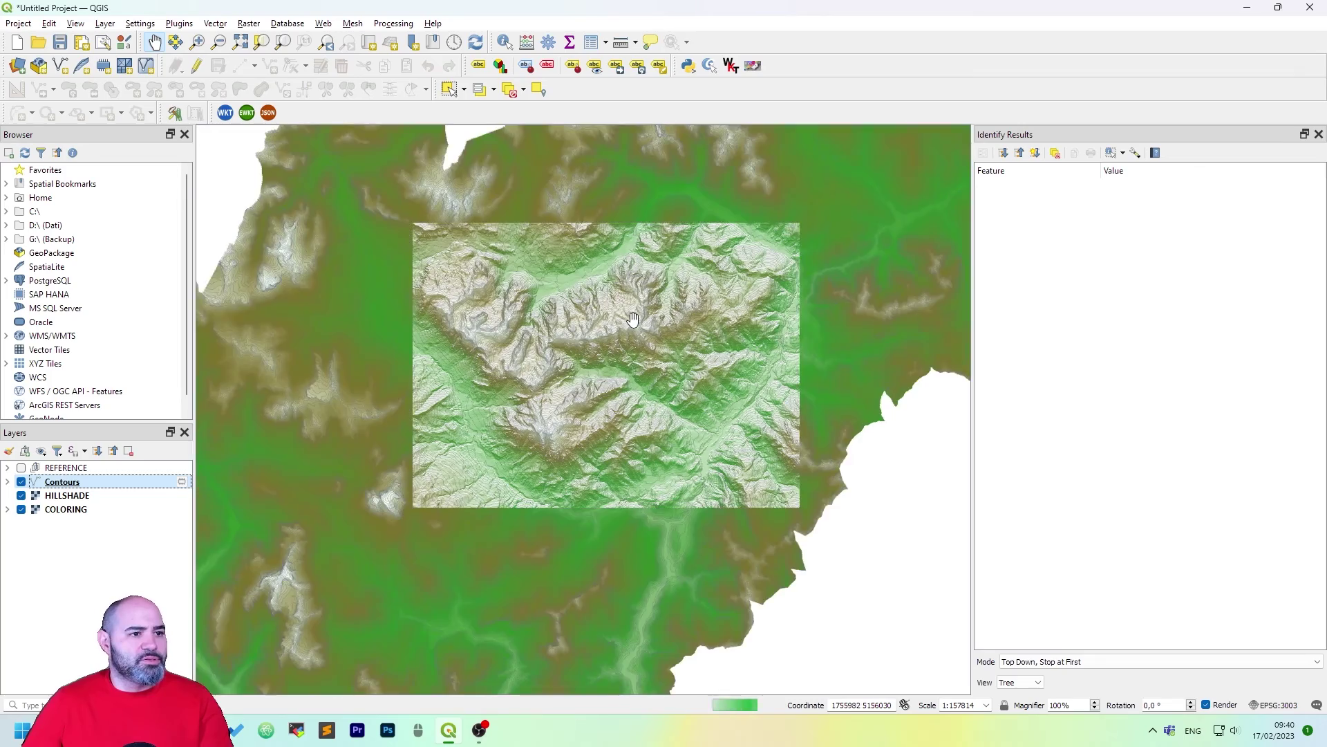
scroll(572, 313, up, 2)
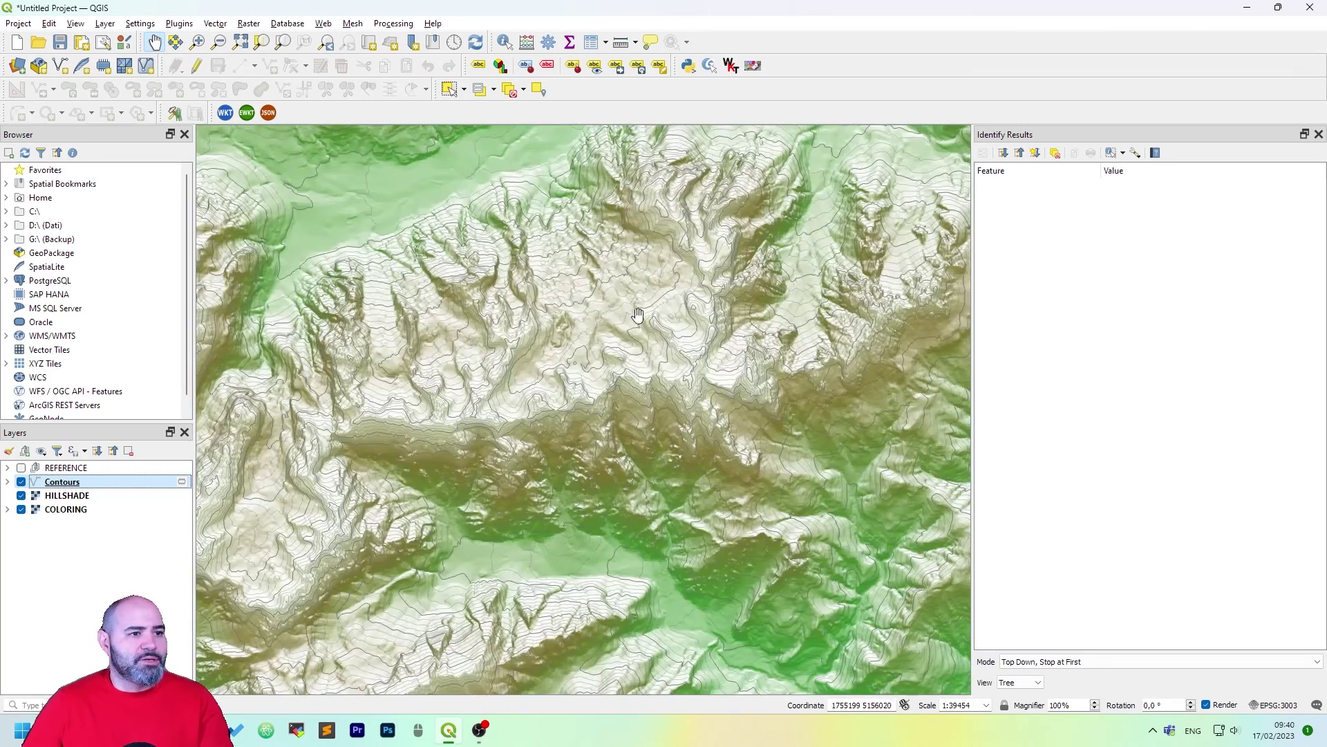
scroll(573, 289, down, 2)
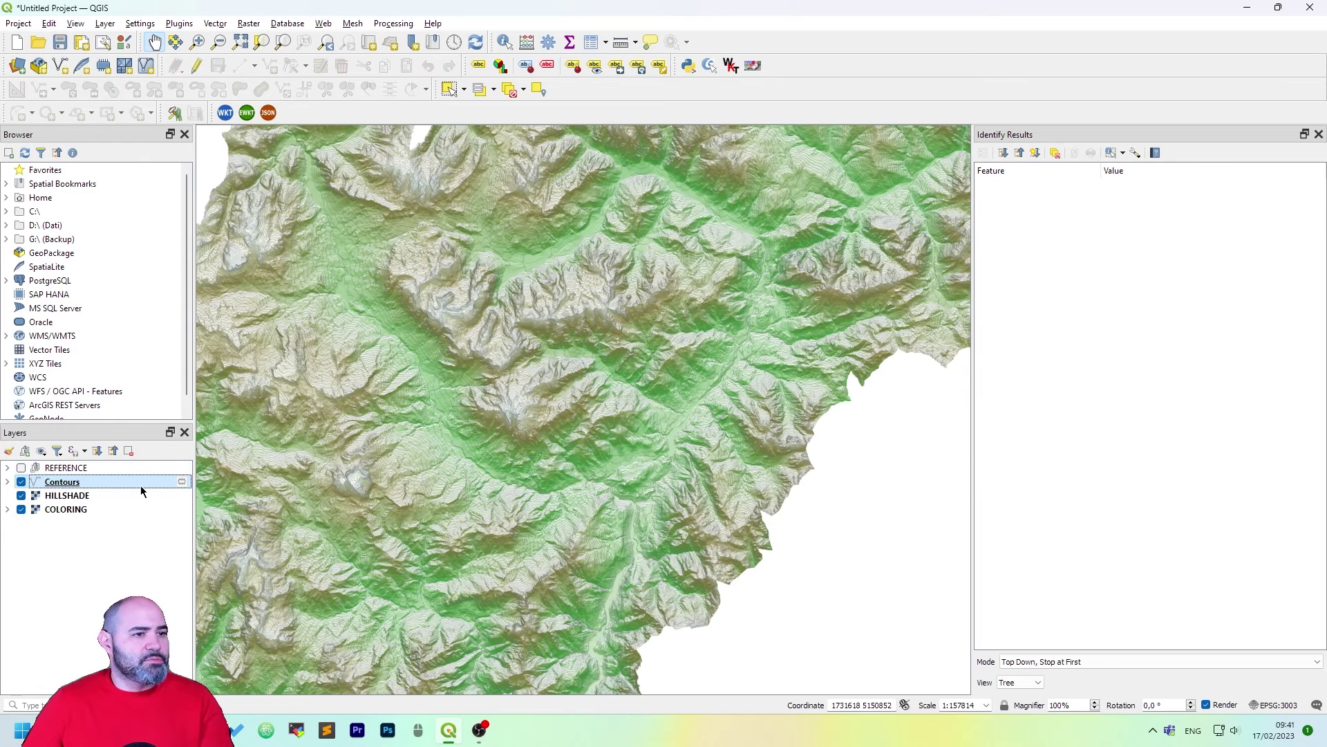
Step: Restrict the Contours (no filter) rule to a 1:10000–1:10 scale range and apply it
double_click(141, 485)
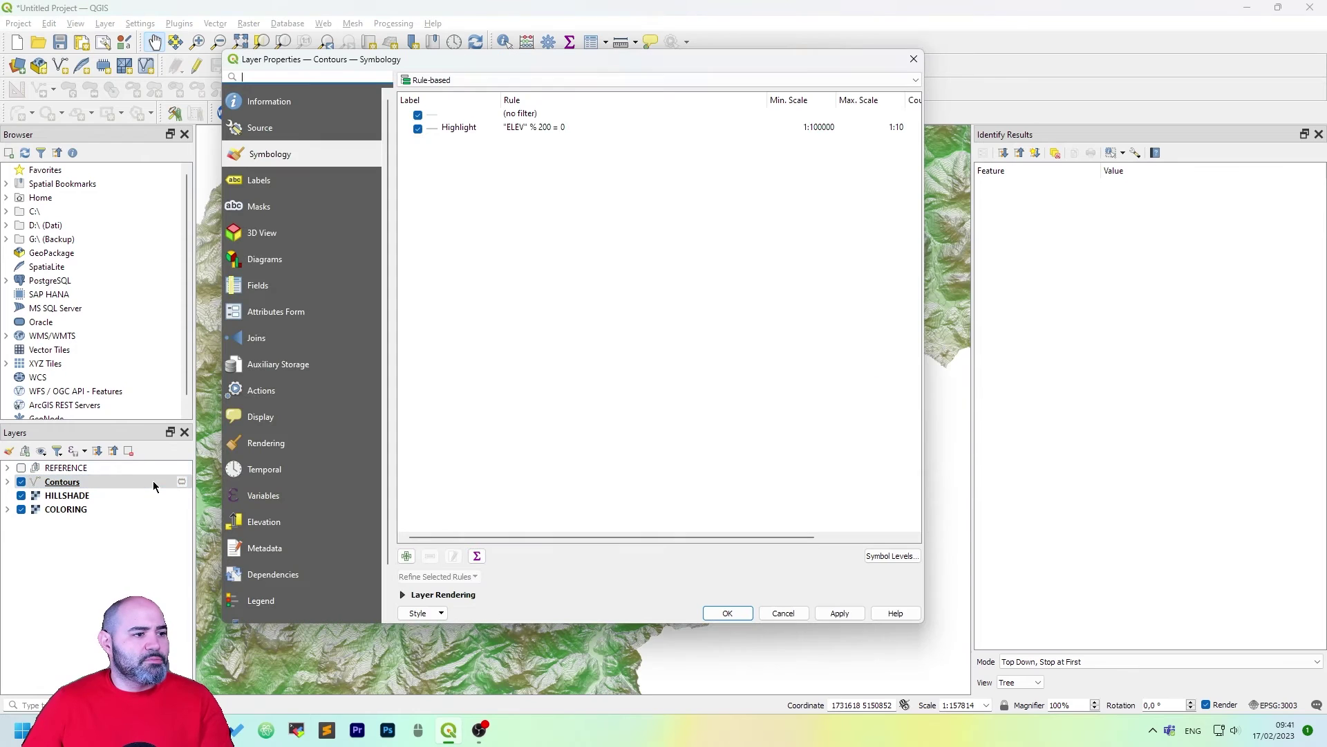
click(597, 115)
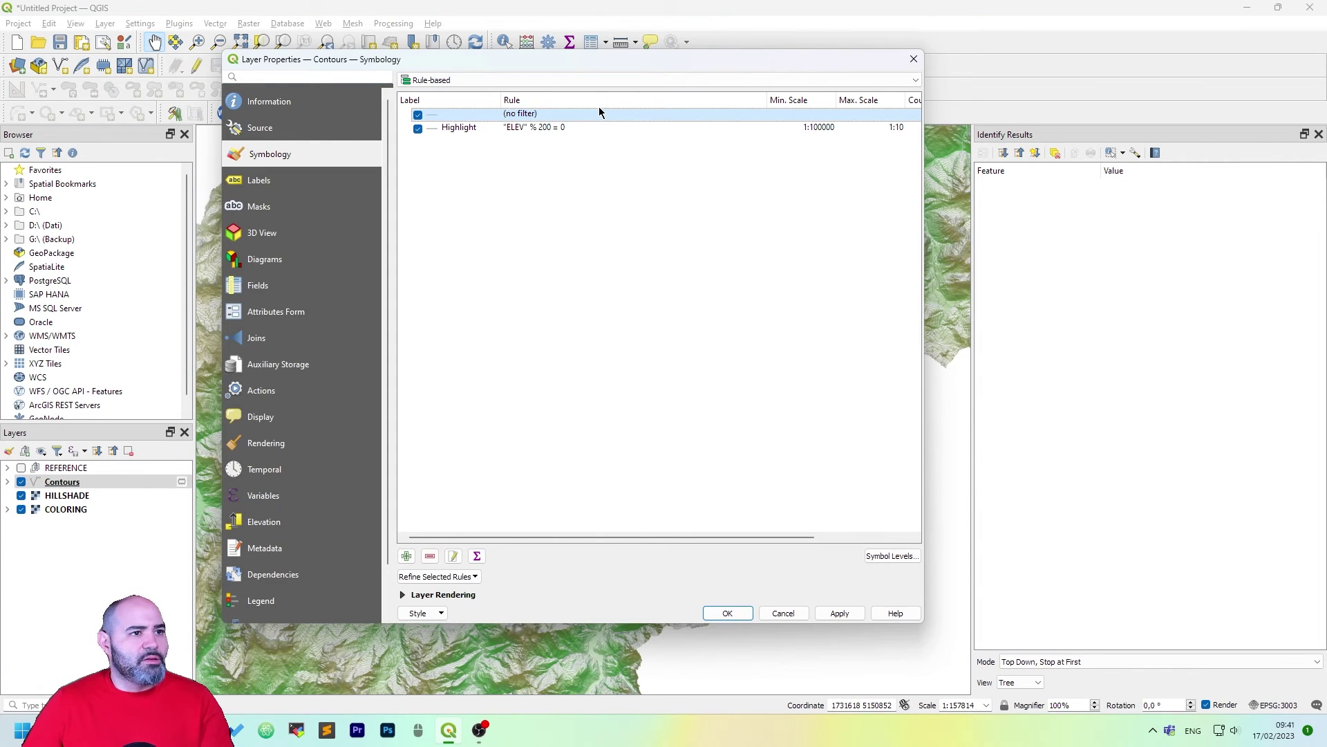
double_click(601, 116)
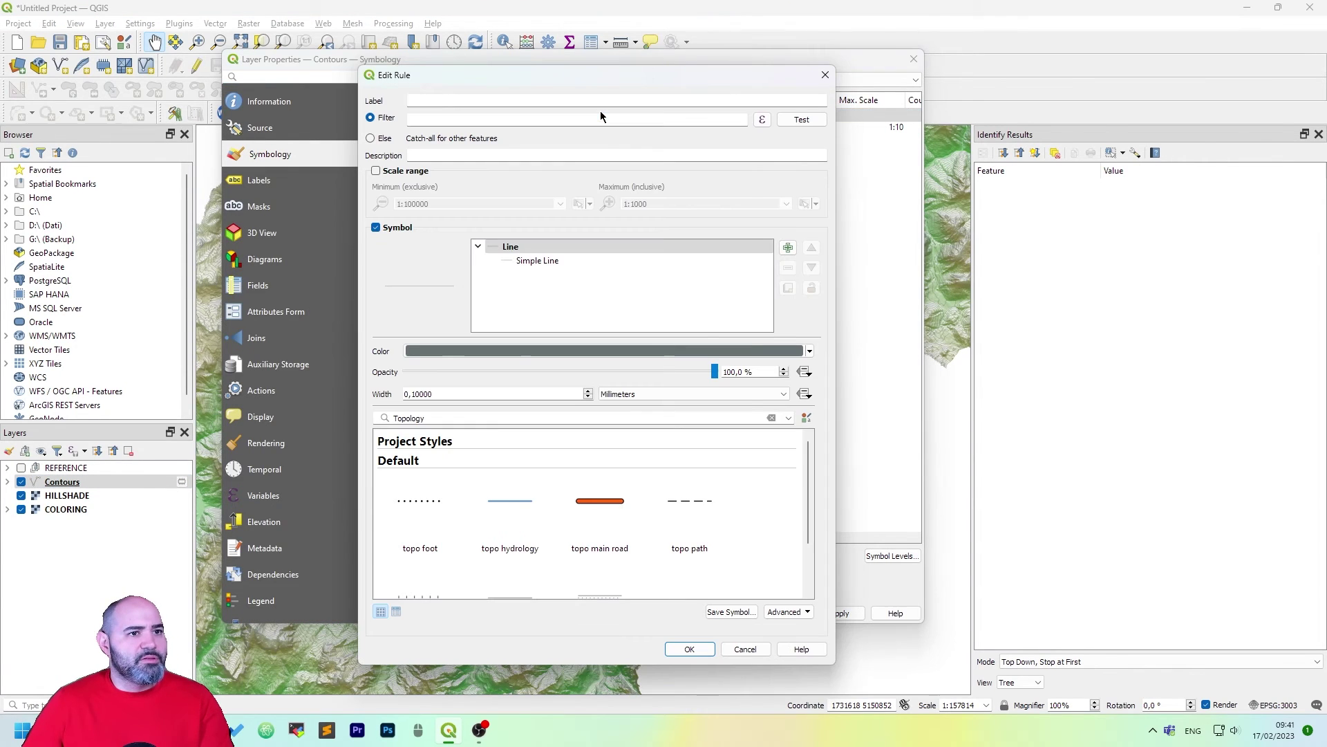
click(420, 173)
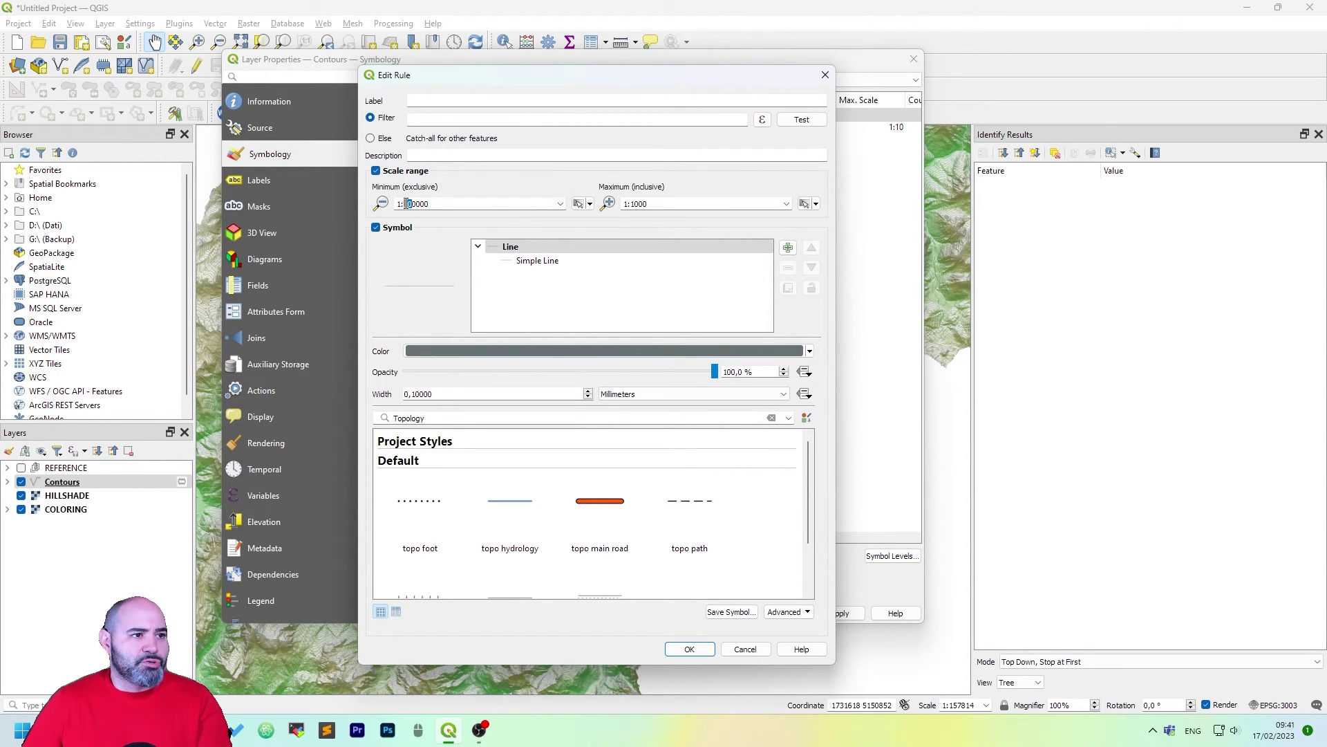
text(1)
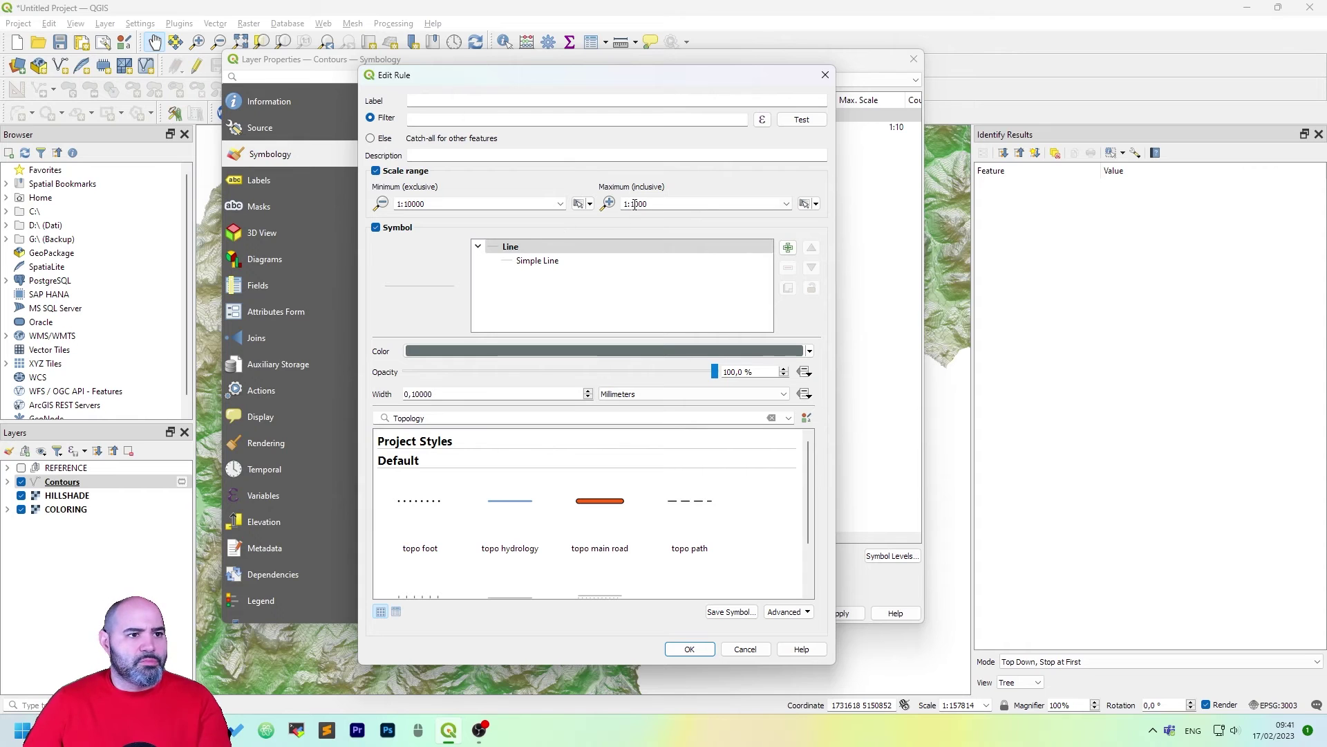
drag(634, 204, 653, 204)
key(BackSpace)
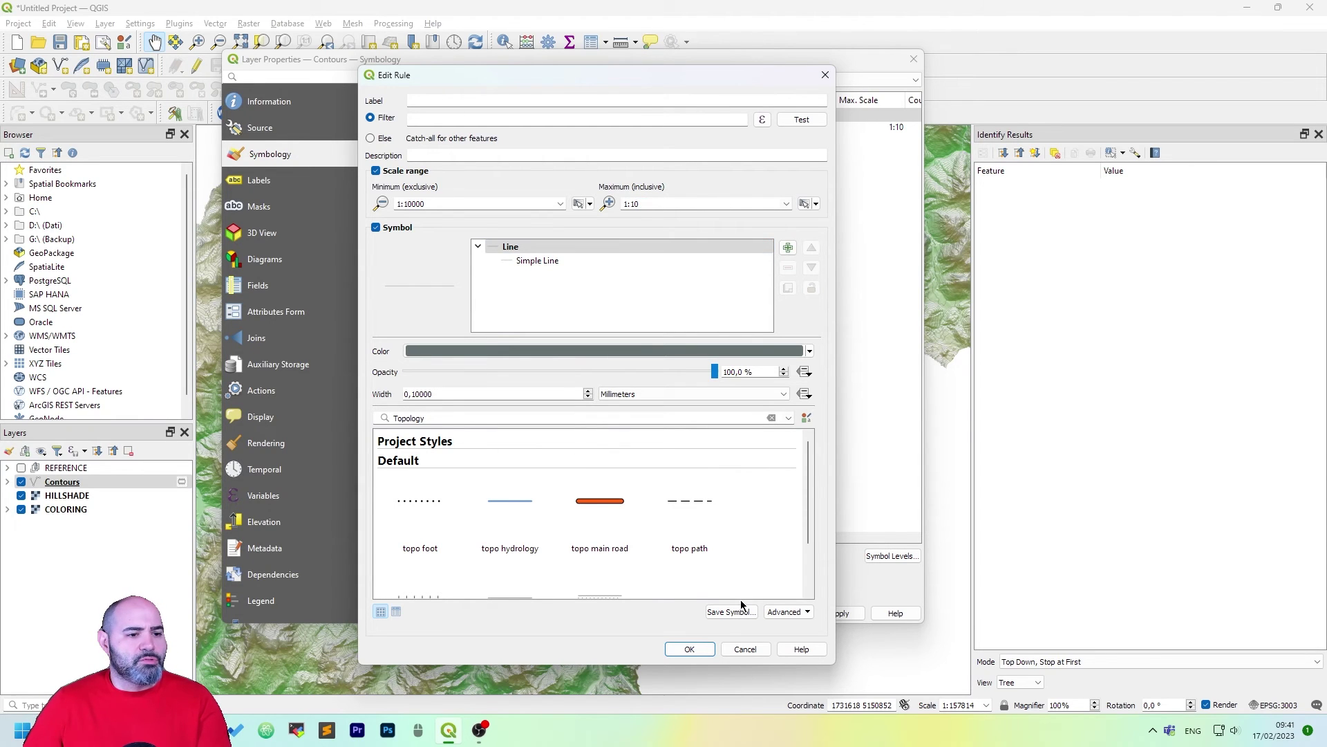
click(694, 647)
click(838, 614)
click(727, 614)
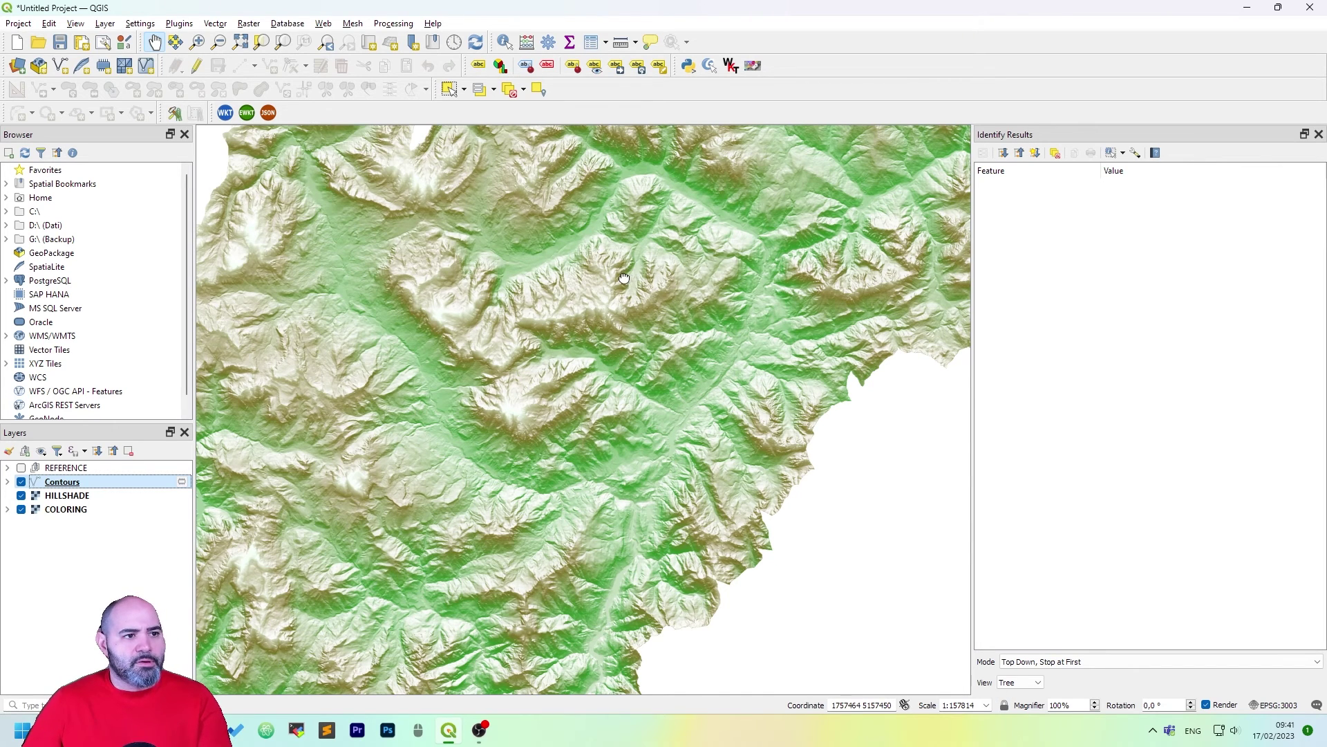
Step: Pan to a mountain and zoom in to about 1:9863 to see the contours appear
drag(641, 309, 849, 448)
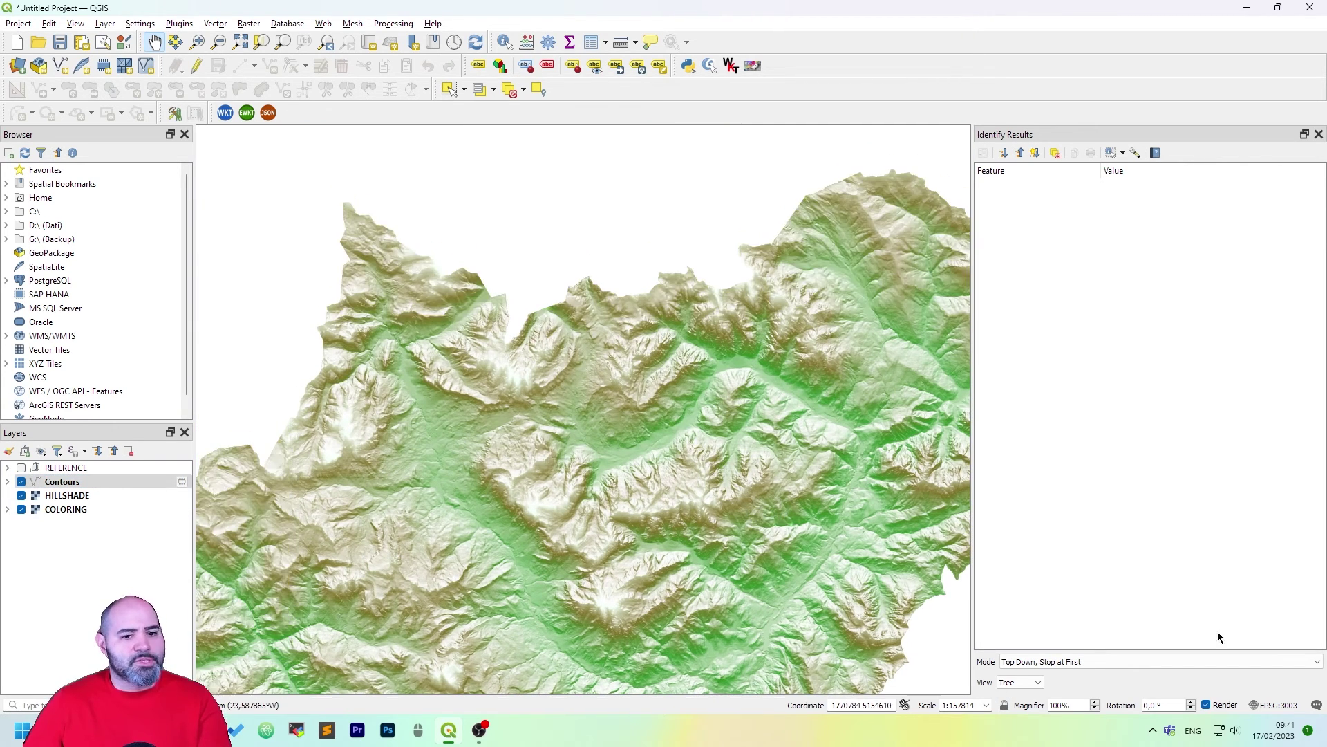
drag(903, 519, 871, 487)
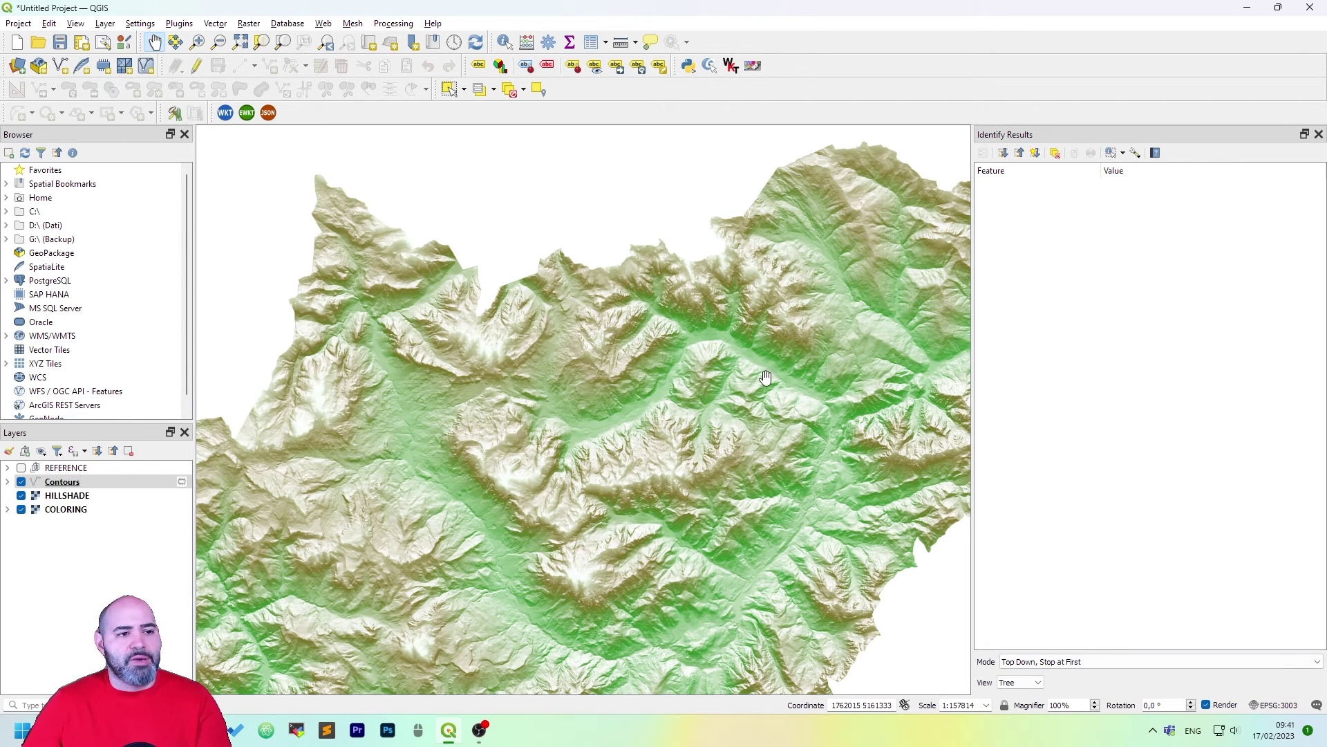
scroll(668, 400, up, 1)
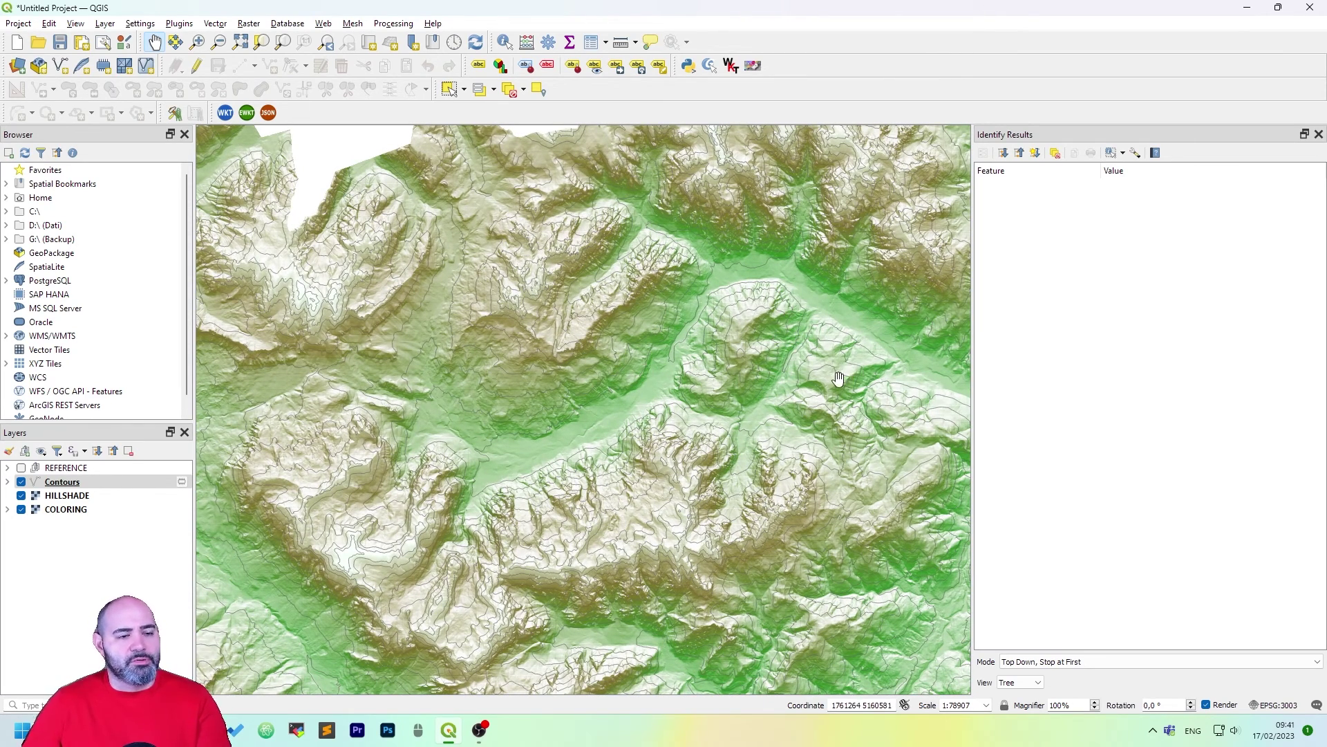
scroll(754, 298, up, 1)
scroll(747, 299, up, 1)
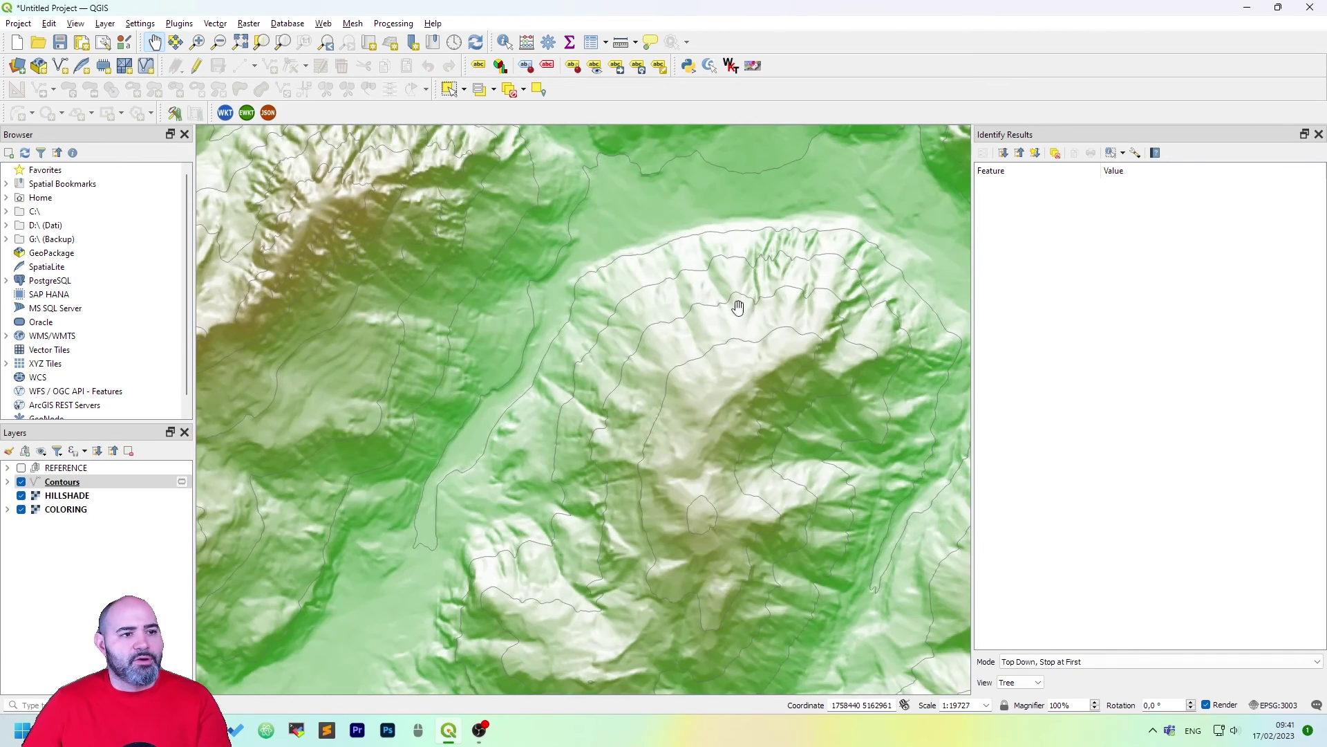
scroll(732, 304, up, 1)
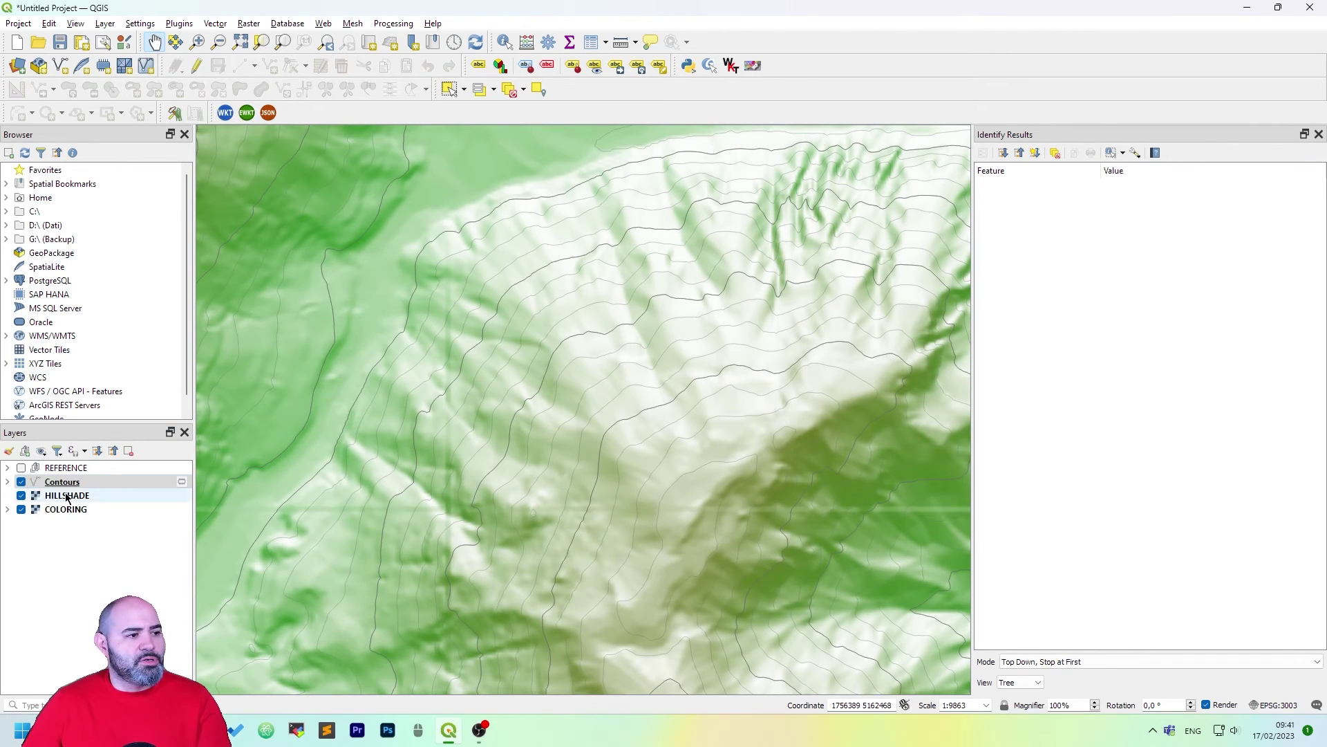
Step: Change the Contours (no filter) rule's minimum scale to 1:20000 and recheck the map
click(119, 482)
double_click(120, 482)
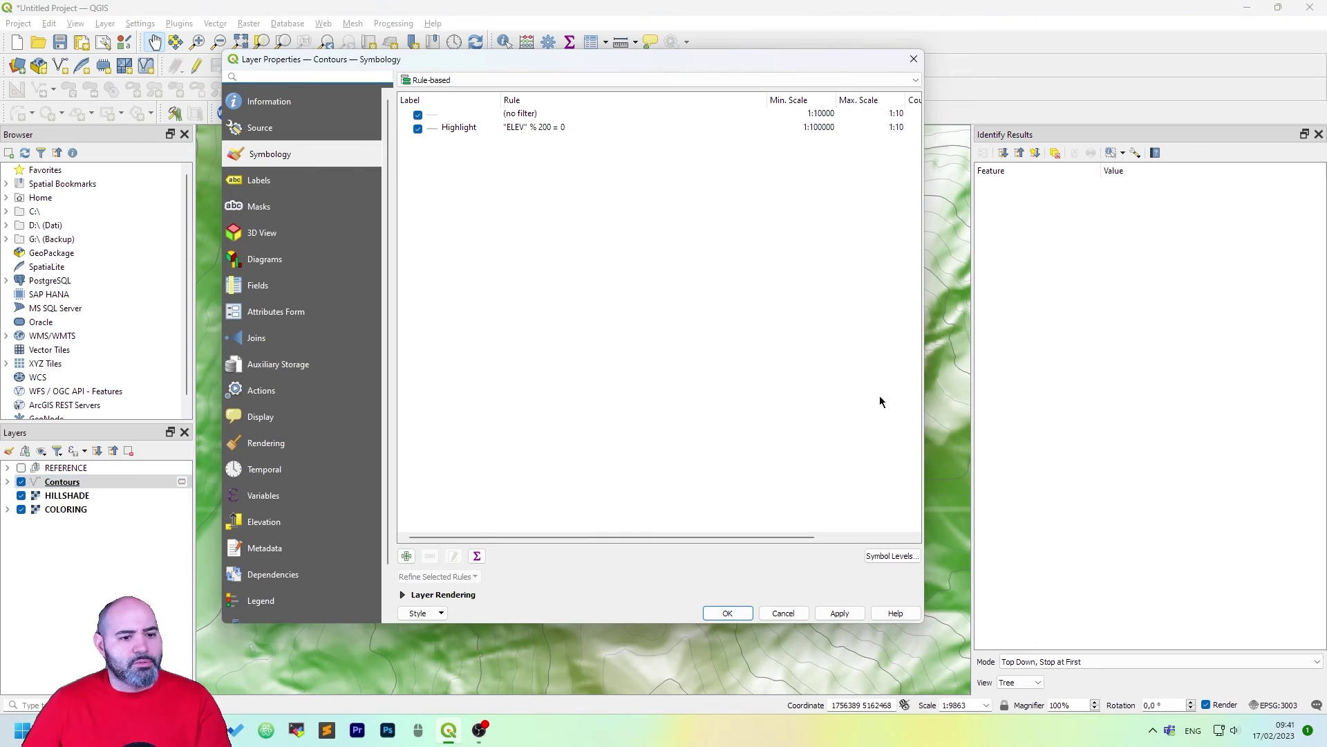
click(582, 117)
double_click(582, 118)
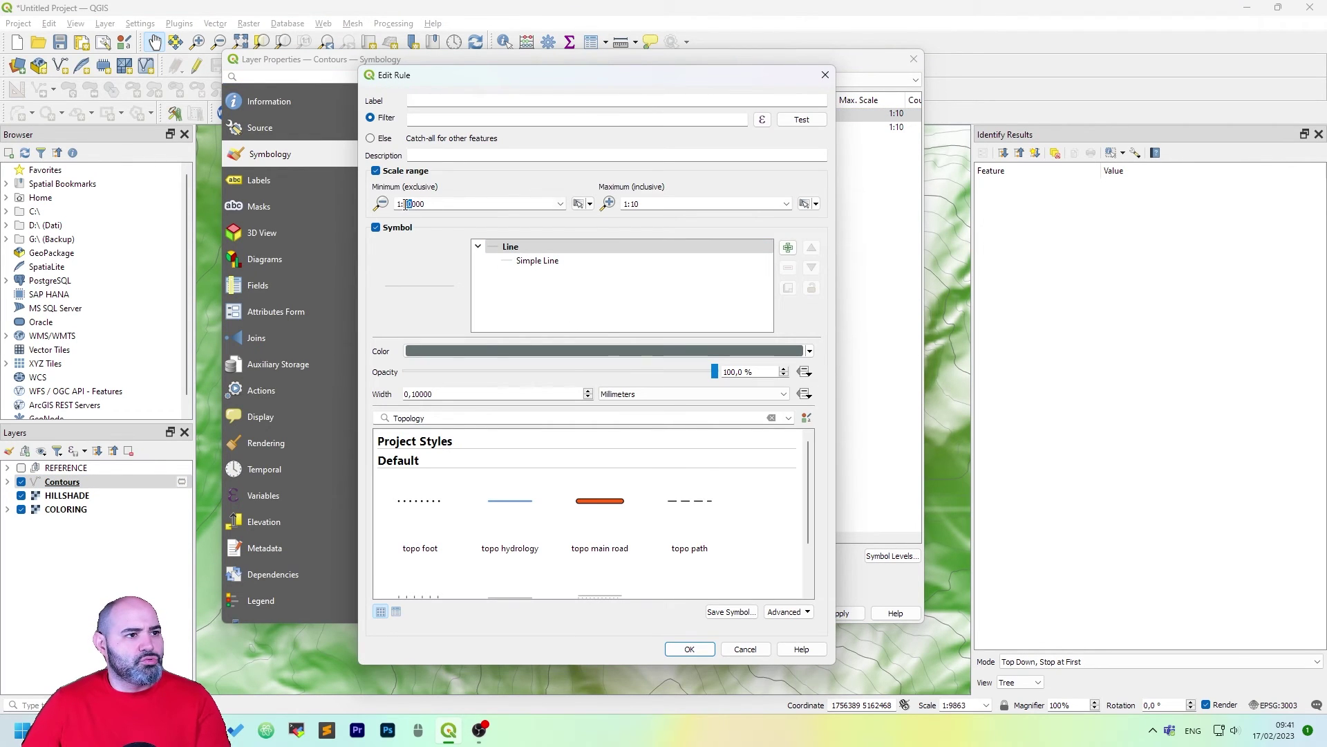
text(2)
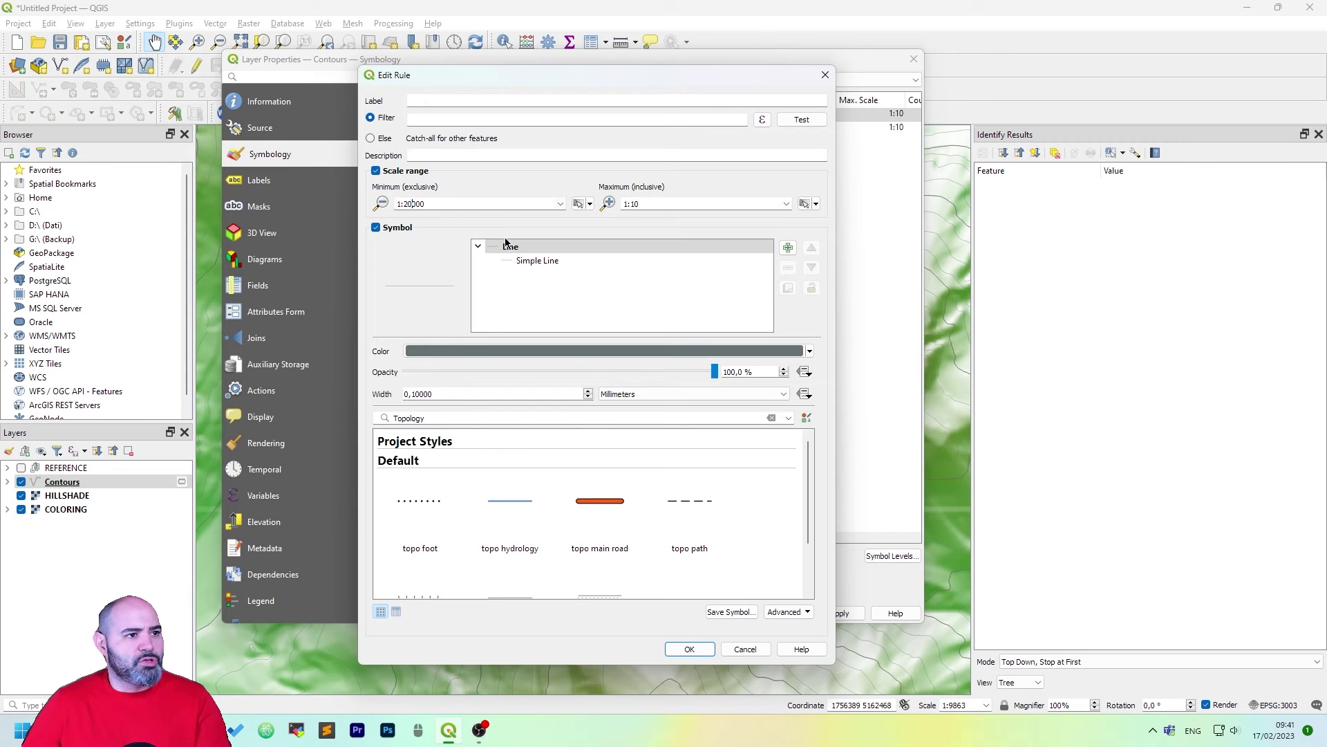
click(707, 654)
click(728, 613)
scroll(577, 394, down, 1)
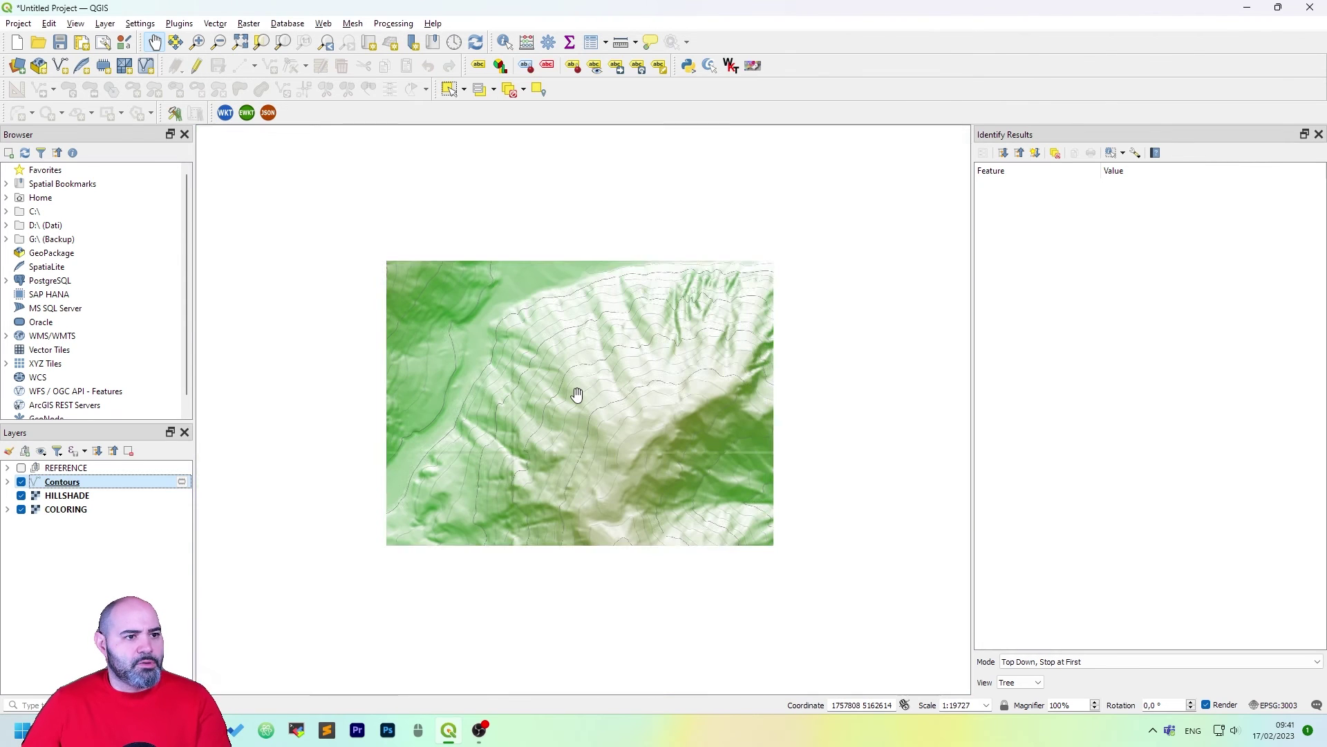
scroll(576, 391, up, 1)
scroll(576, 391, down, 1)
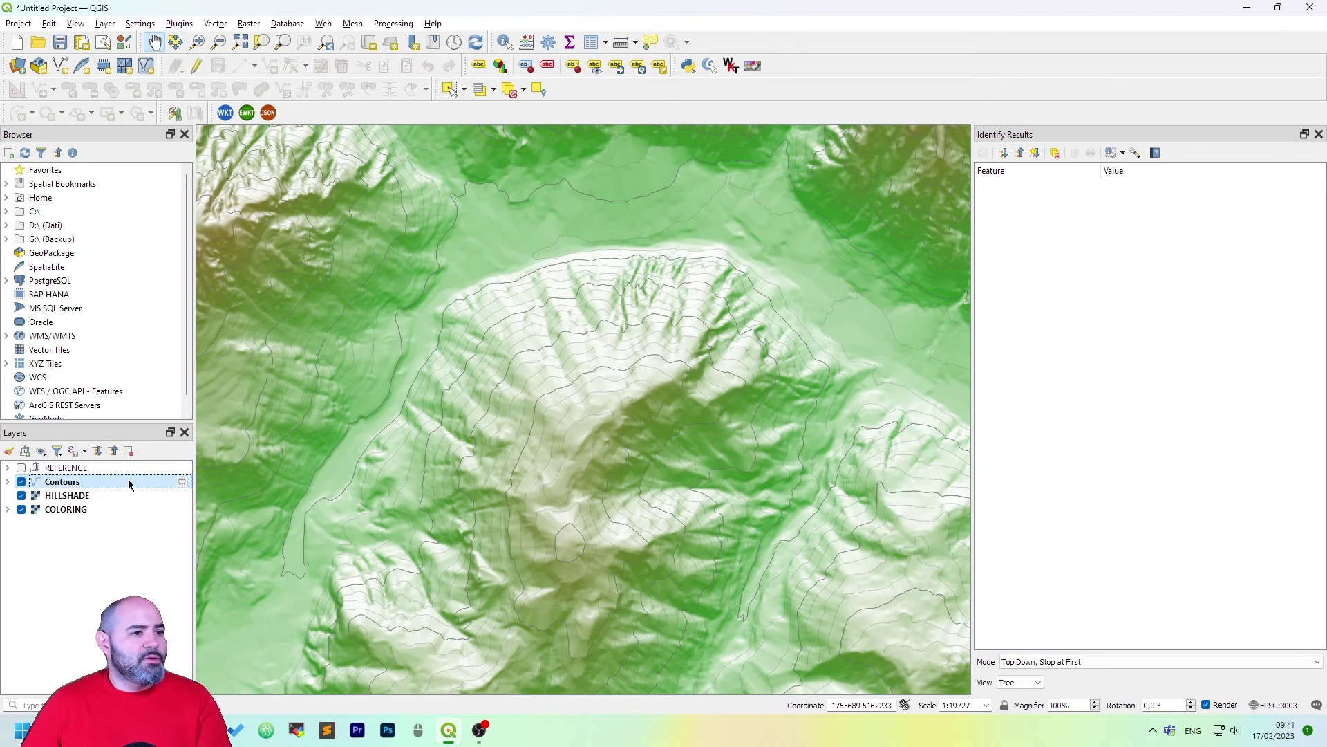
Step: Switch Contours labelling to Rule-based Labeling and add a new label rule
double_click(128, 481)
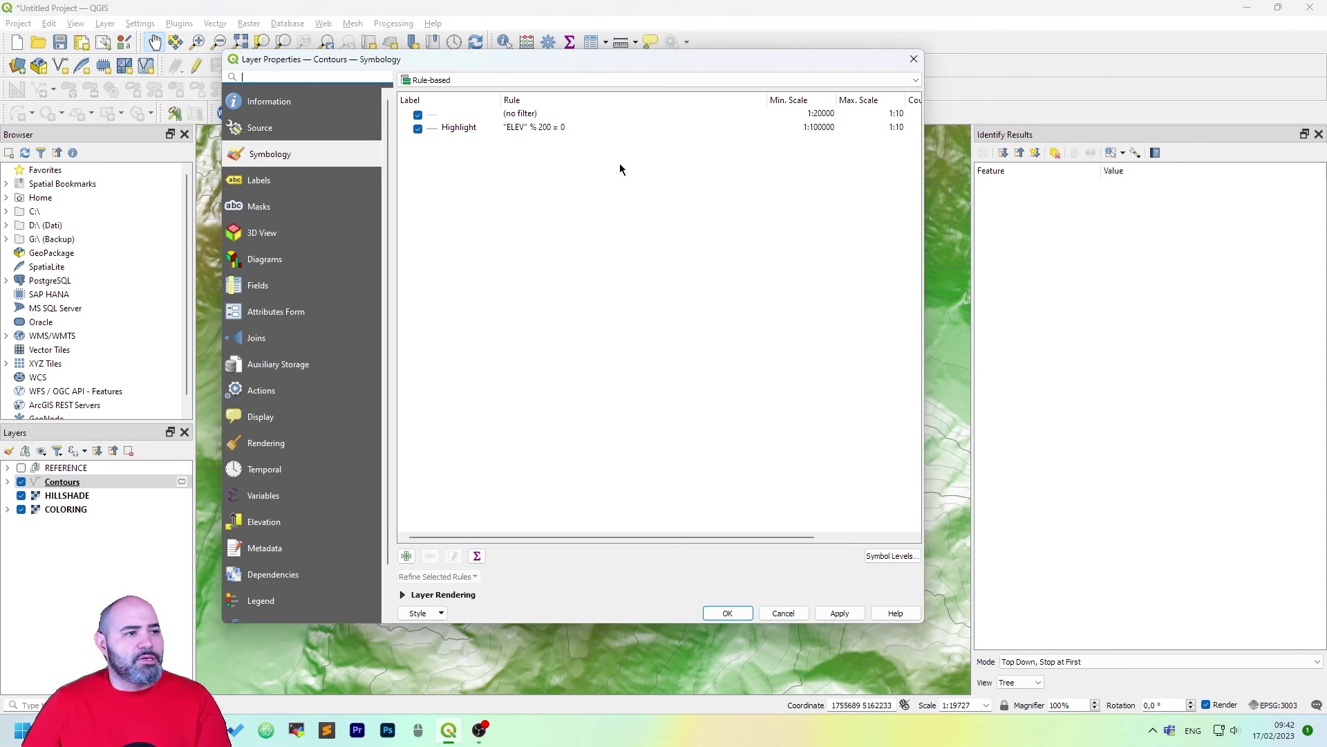
click(304, 179)
click(446, 80)
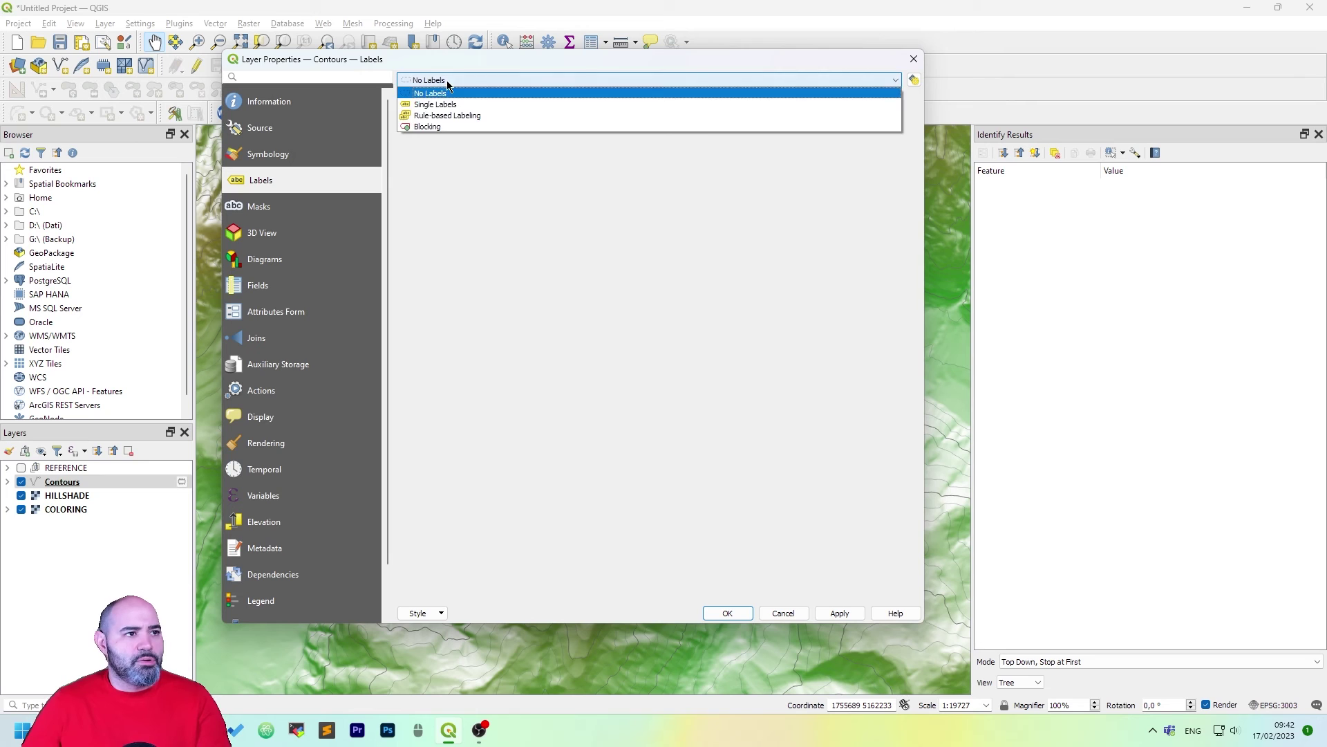
click(462, 116)
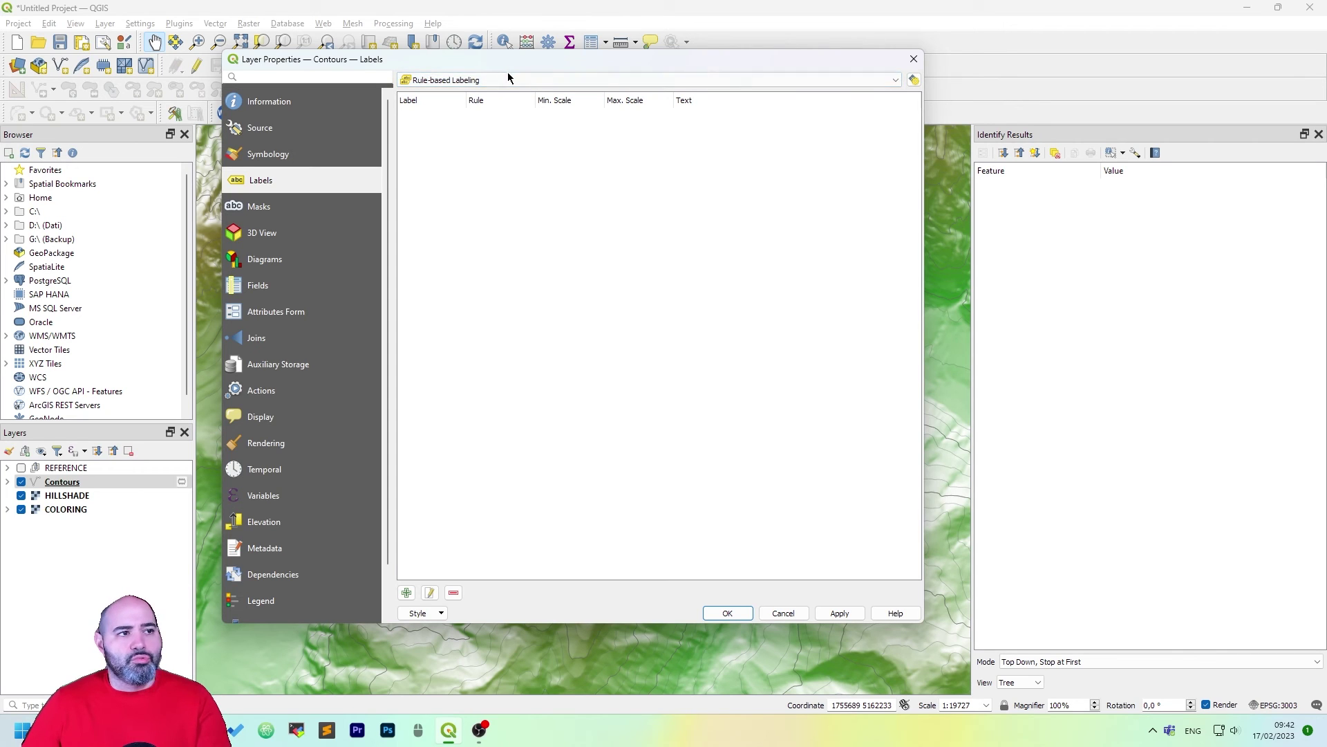
drag(494, 64, 489, 44)
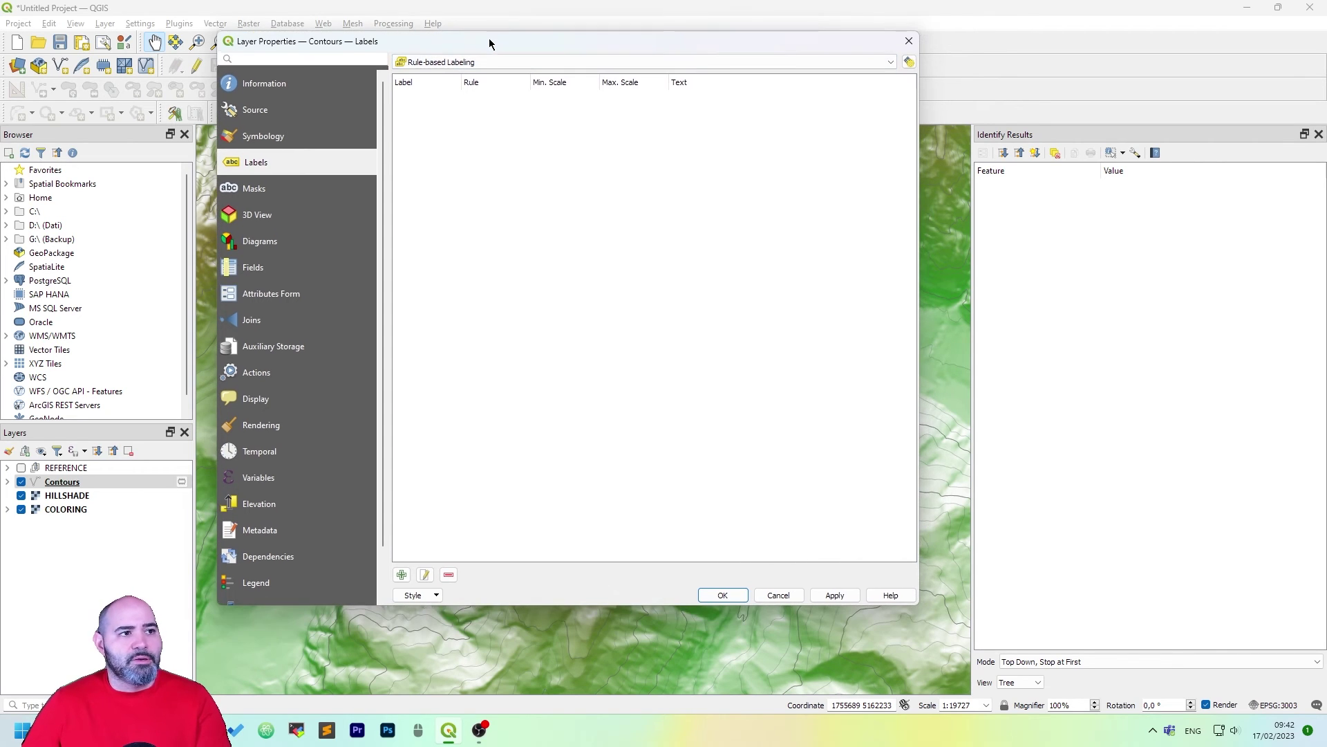
click(401, 574)
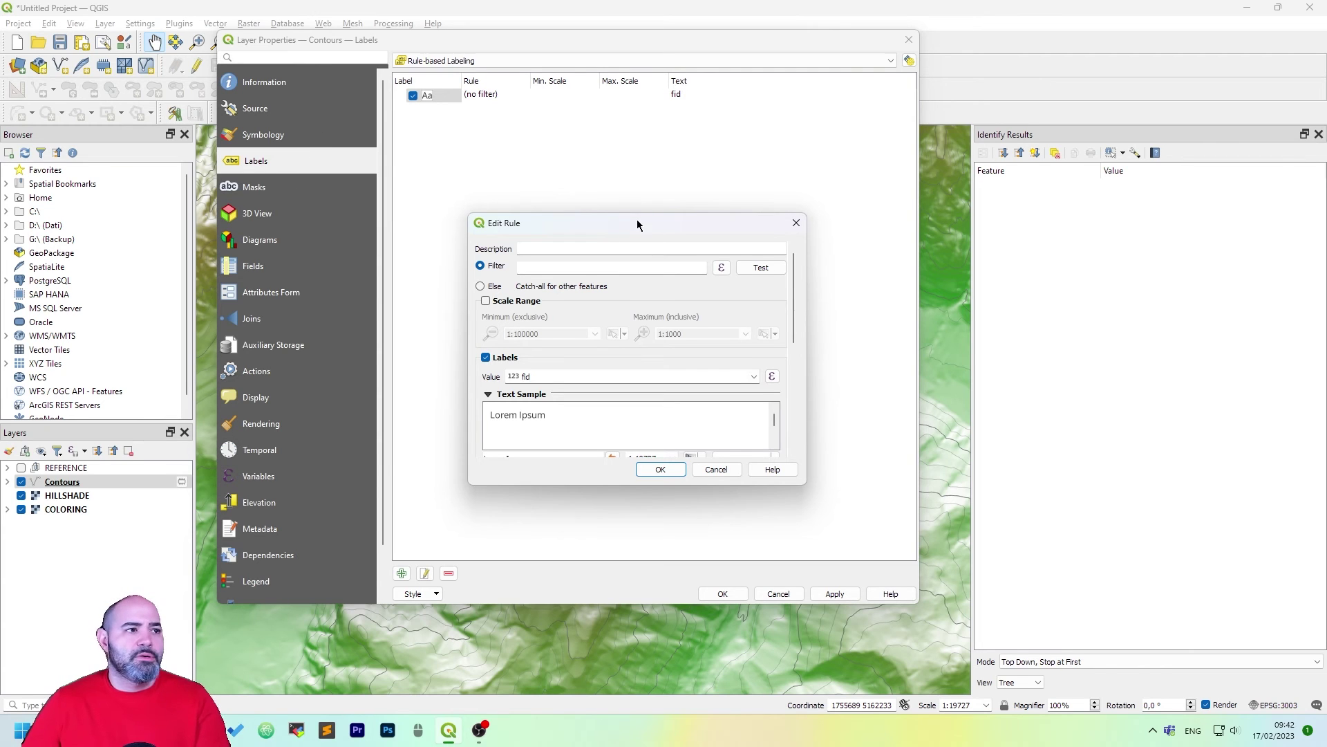
Step: Name the label rule HEIGHT and label the contours with the ELEV field
drag(637, 221, 670, 192)
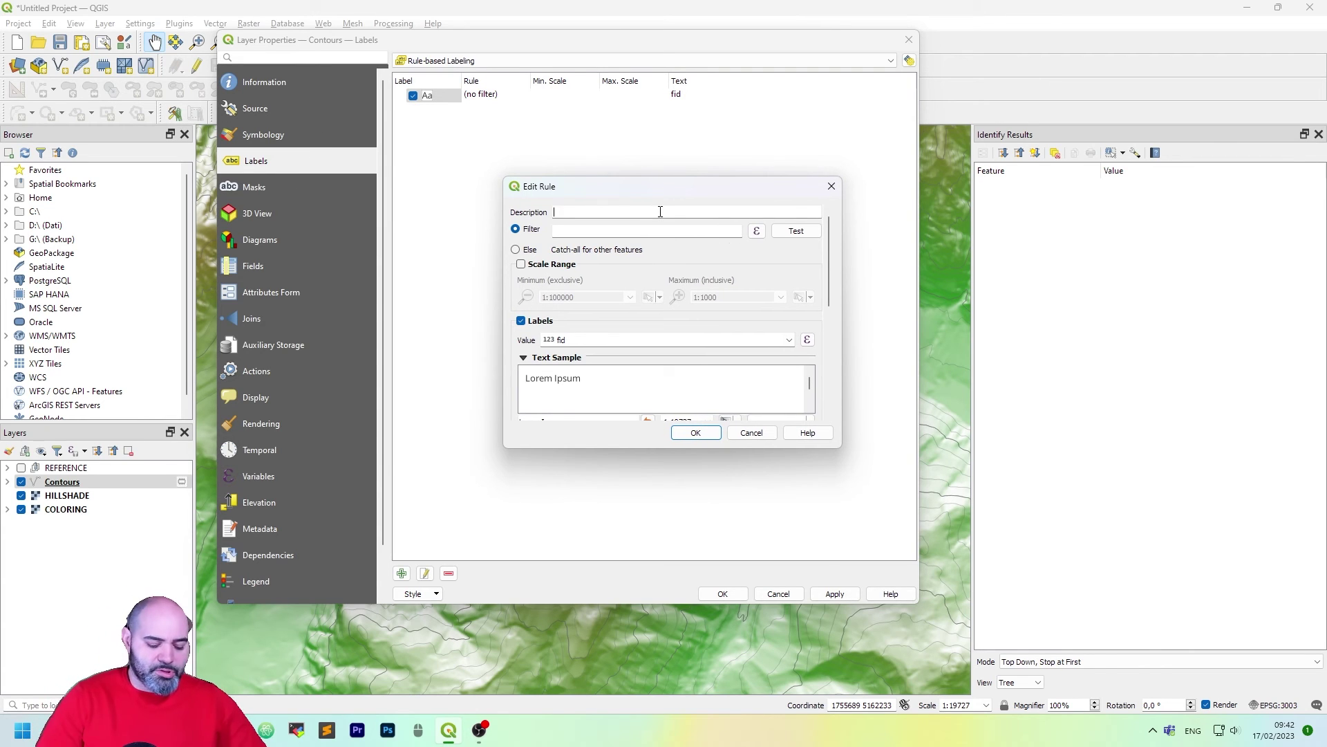
click(692, 227)
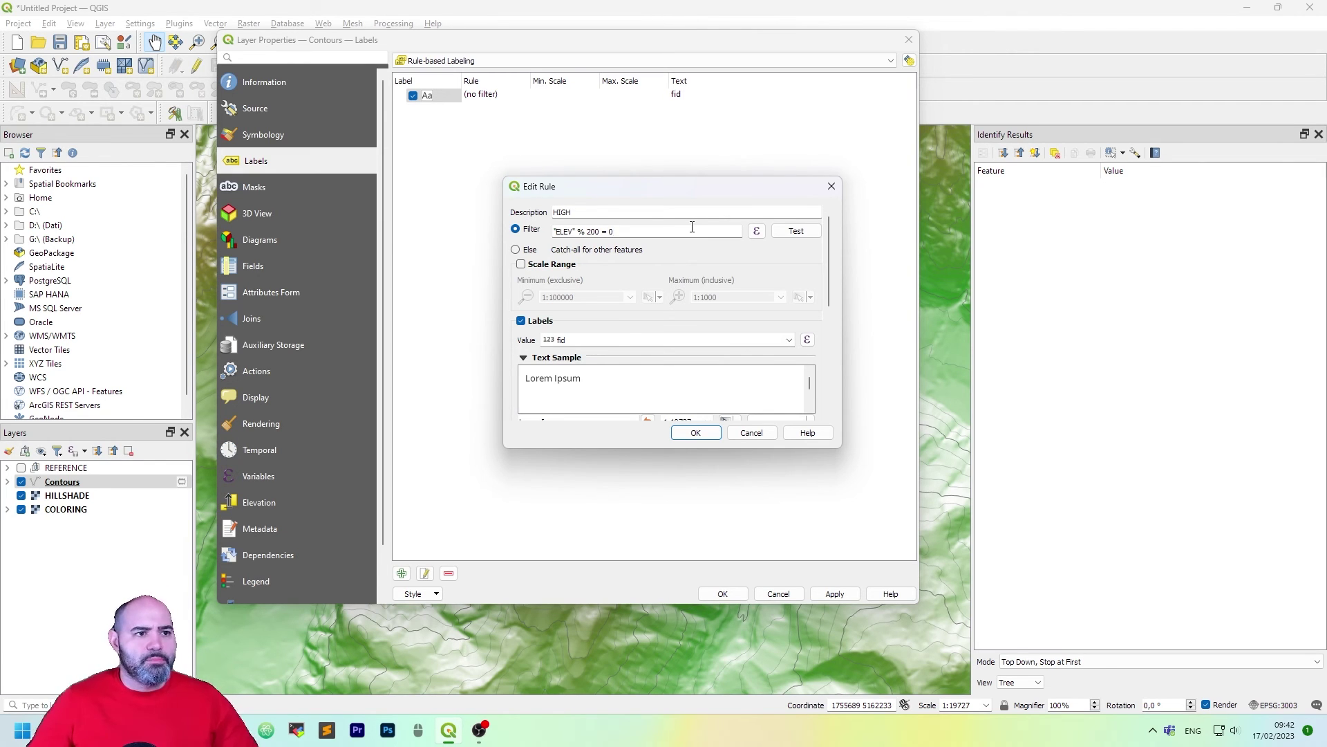
key(ctrl+a)
text(HEIGH)
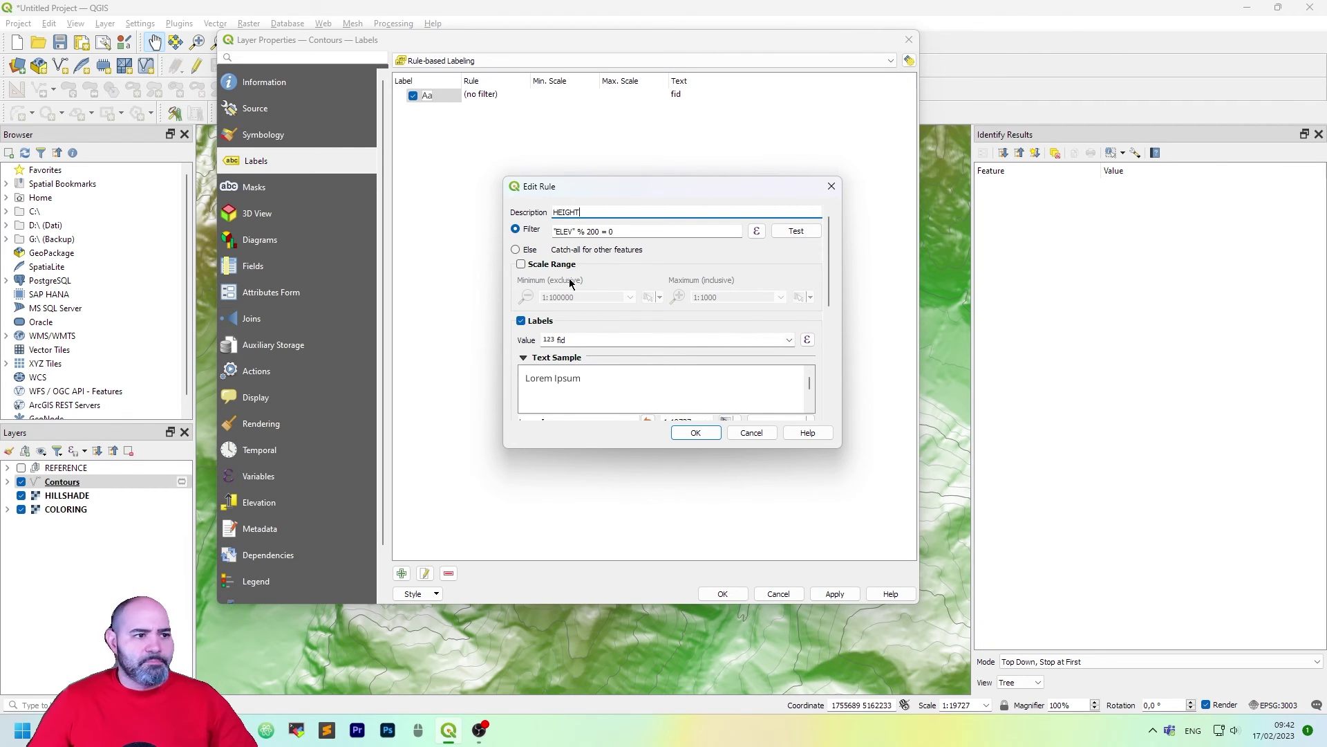
click(665, 340)
click(789, 339)
click(621, 371)
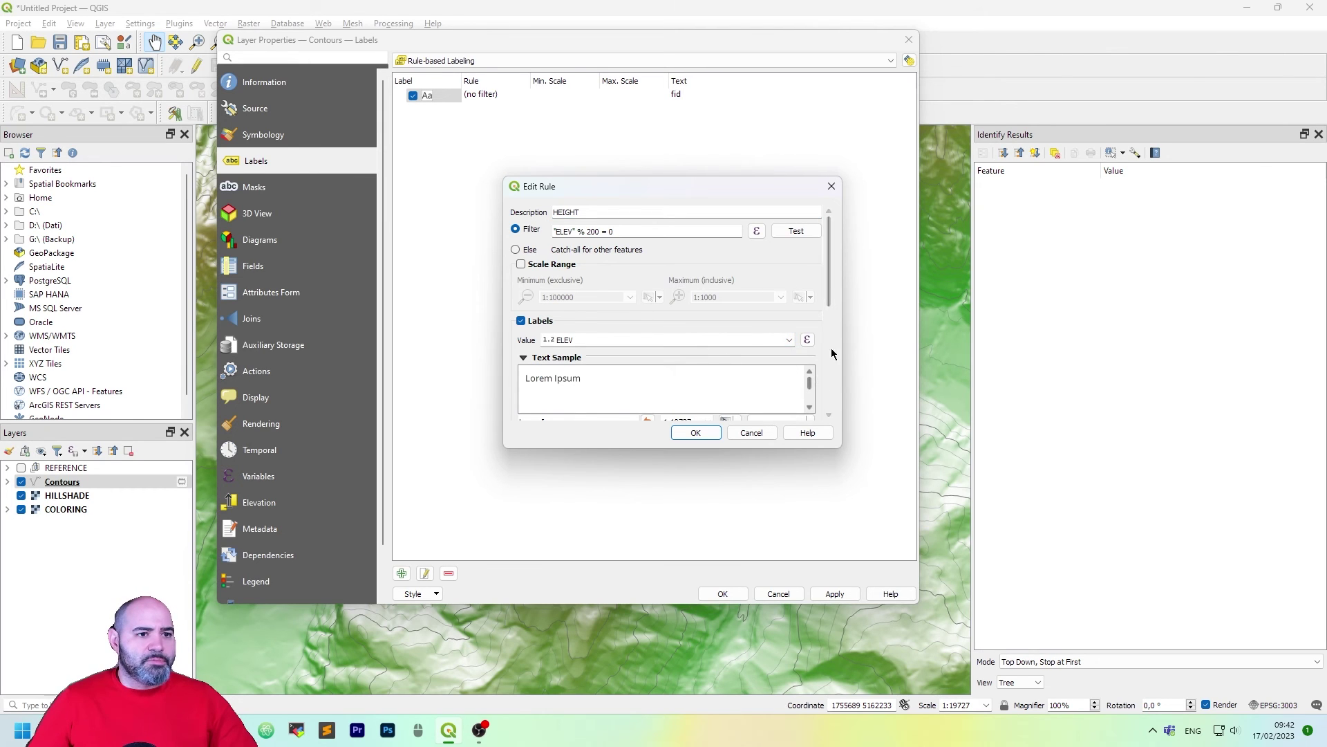
Step: Set label size 8, enable a label mask, limit it to 1:50000–1:10, and confirm
drag(817, 450, 818, 614)
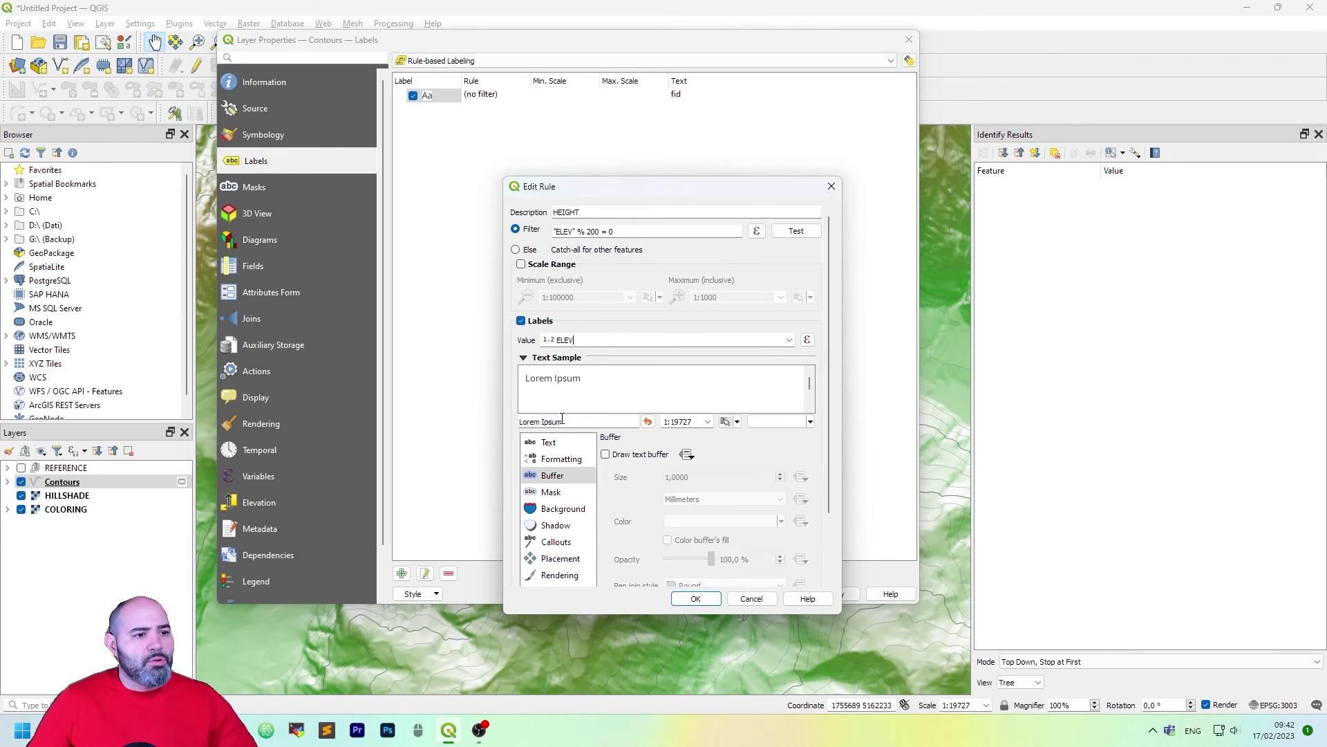
click(573, 456)
click(568, 443)
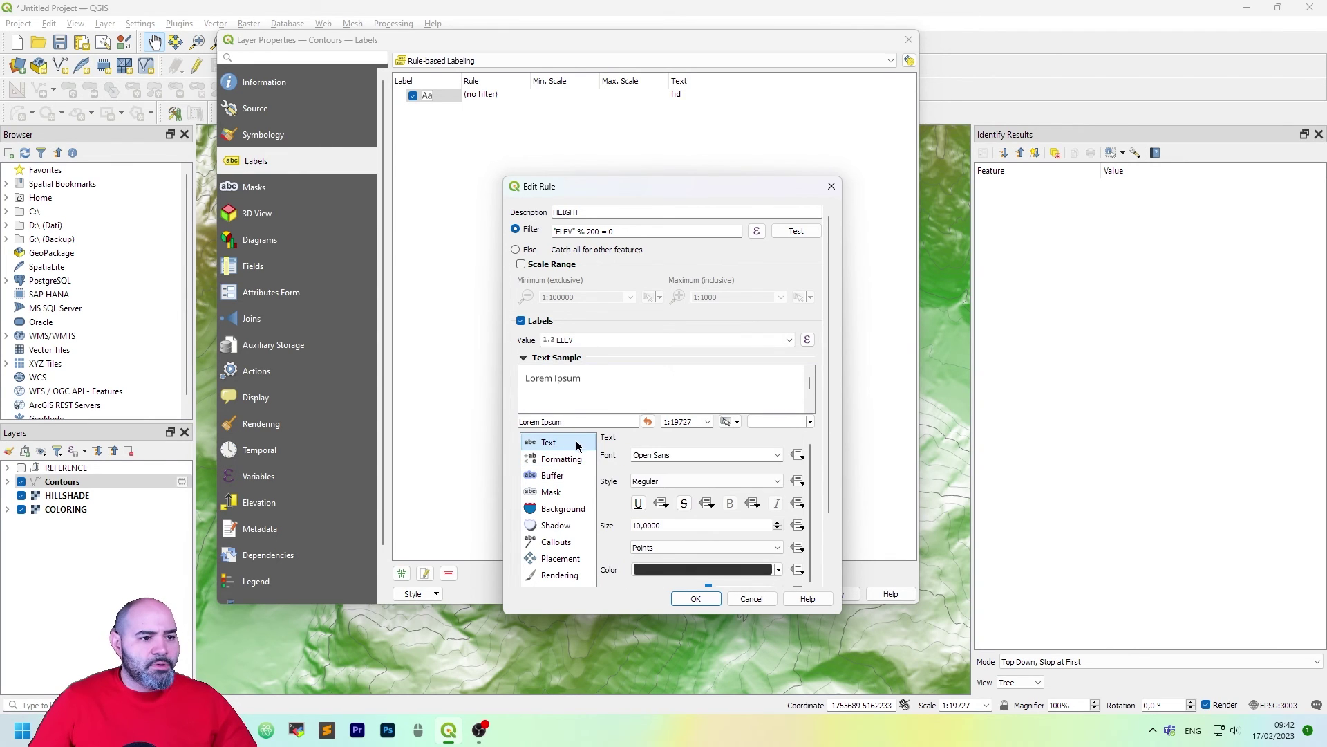
click(777, 529)
click(777, 530)
click(580, 462)
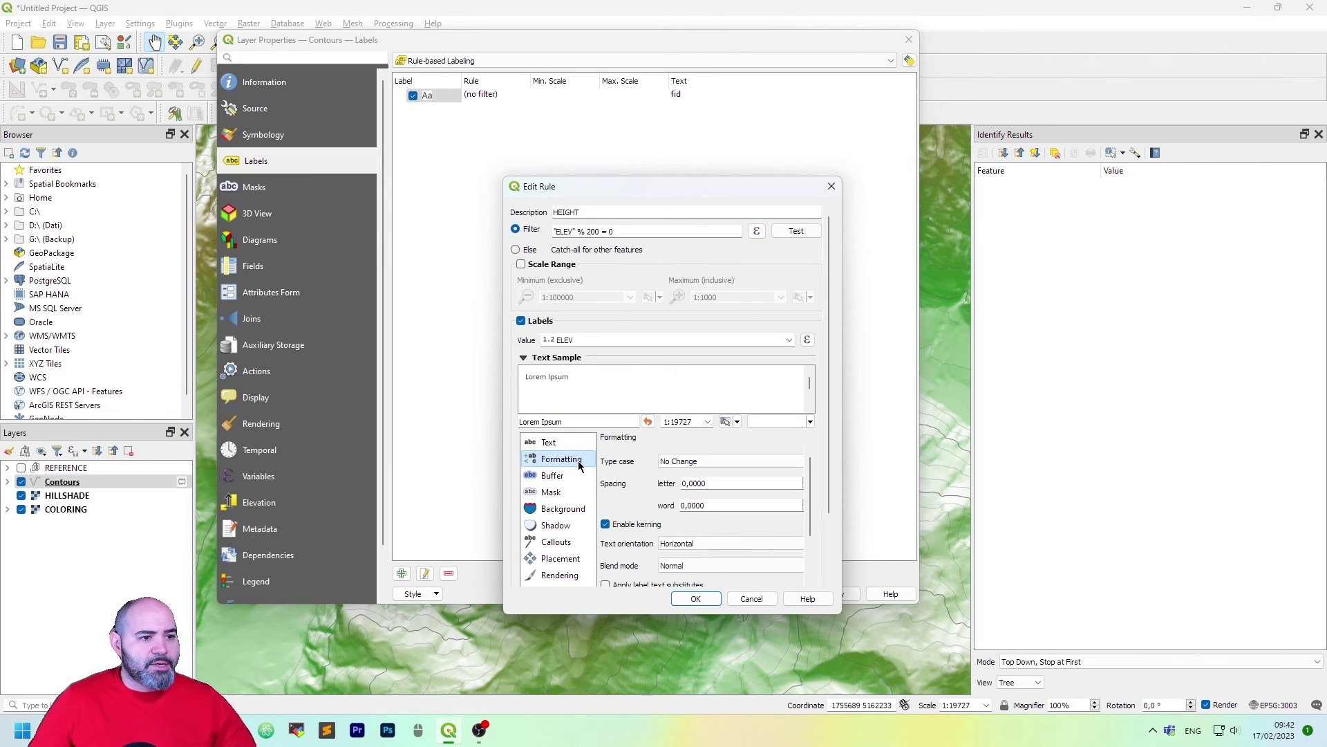
click(578, 482)
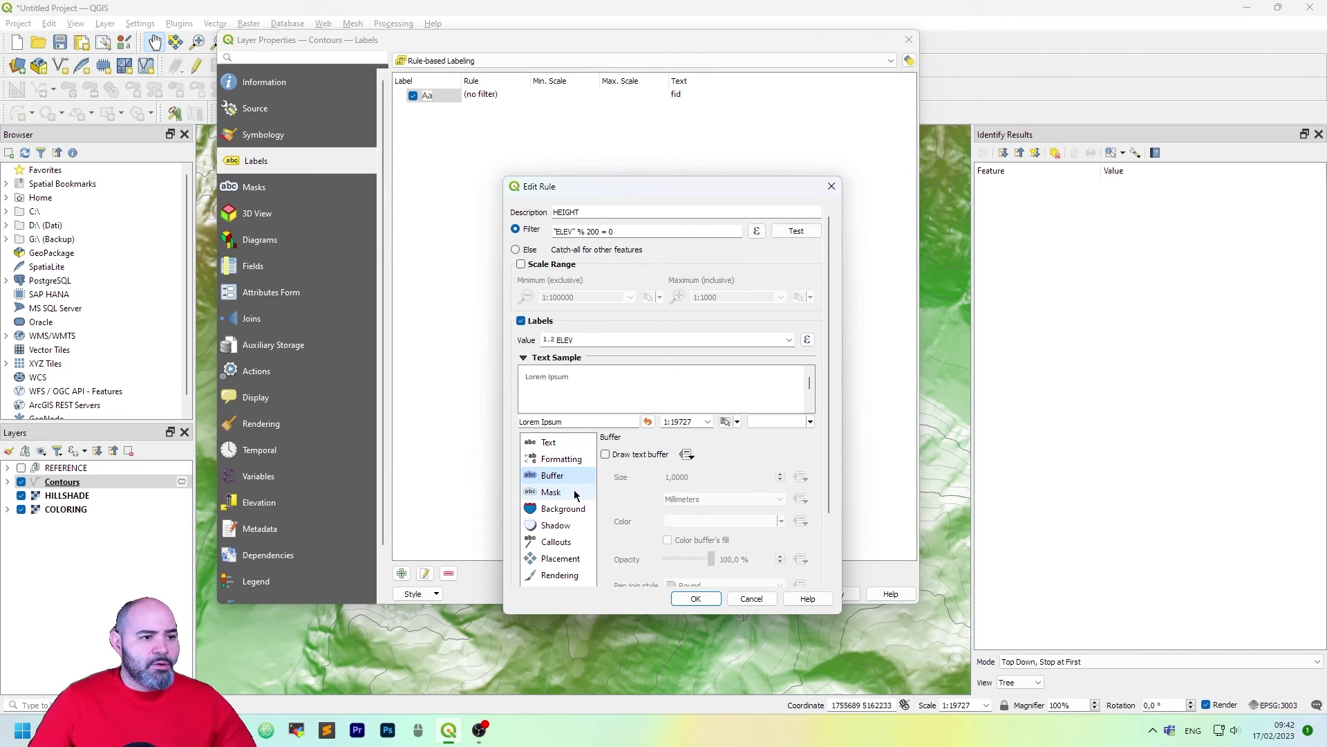
click(575, 492)
click(629, 455)
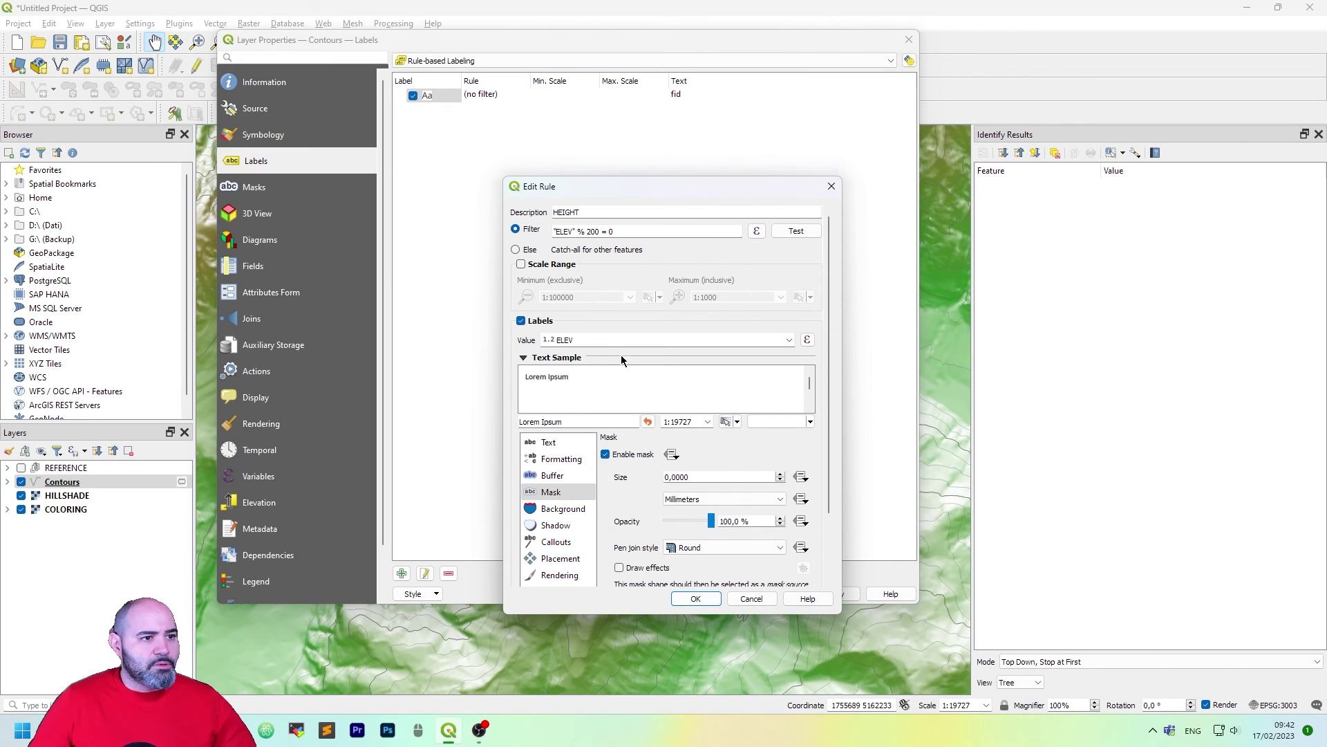
click(564, 267)
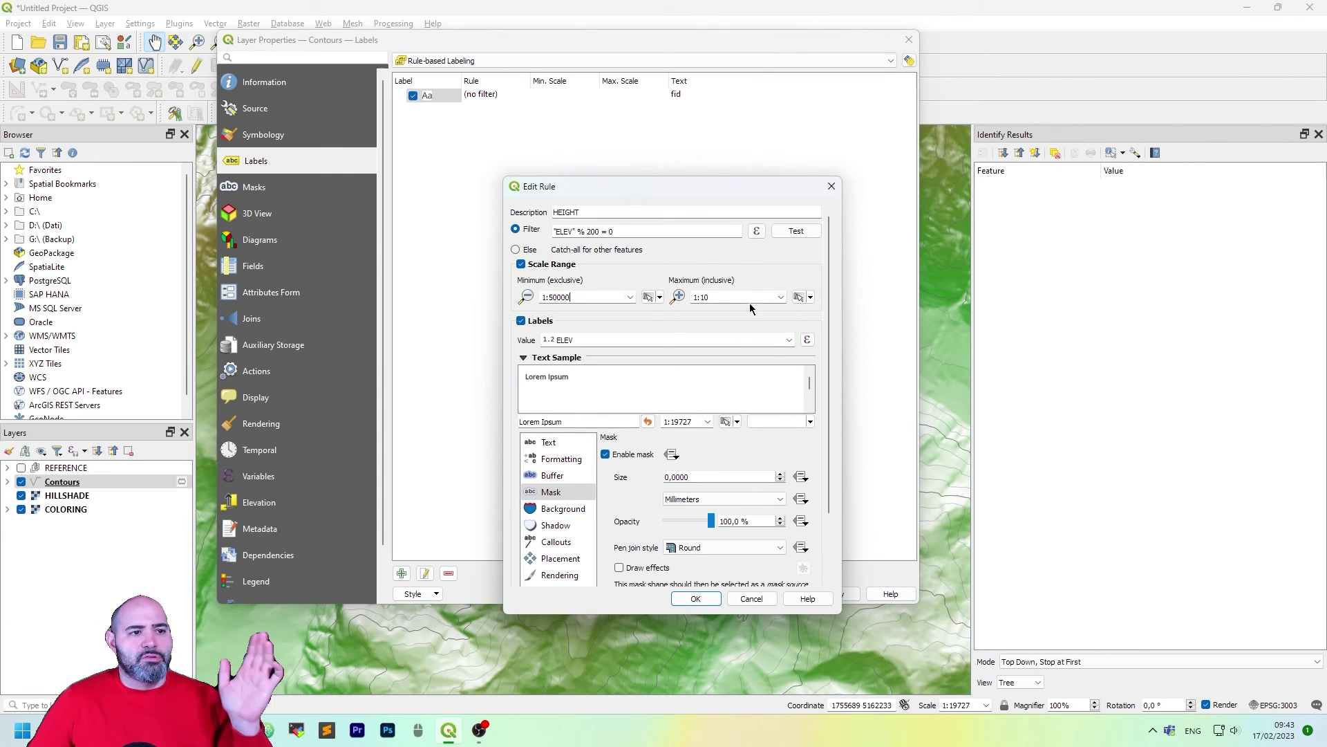
click(696, 599)
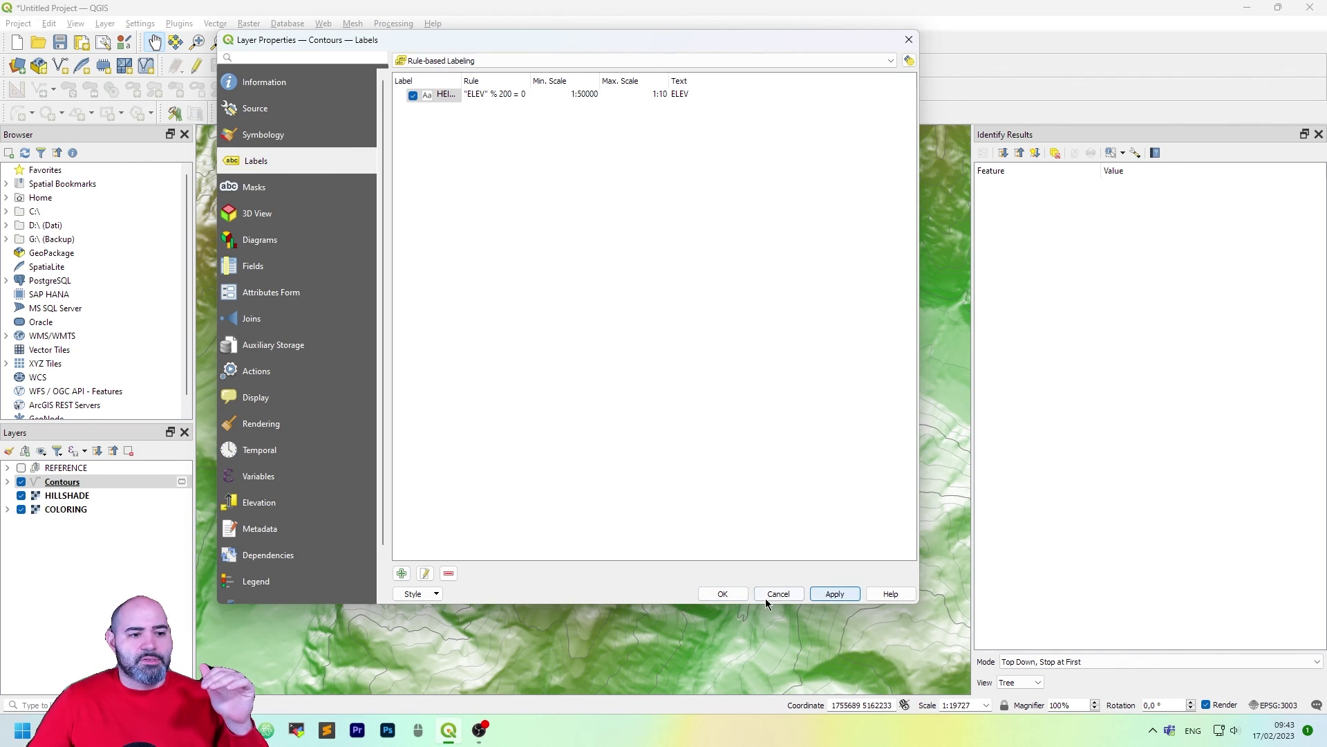
Step: Apply the HEIGHT labels and zoom around to inspect elevation labels like 1000, 1400, 1600
click(721, 593)
scroll(548, 370, up, 2)
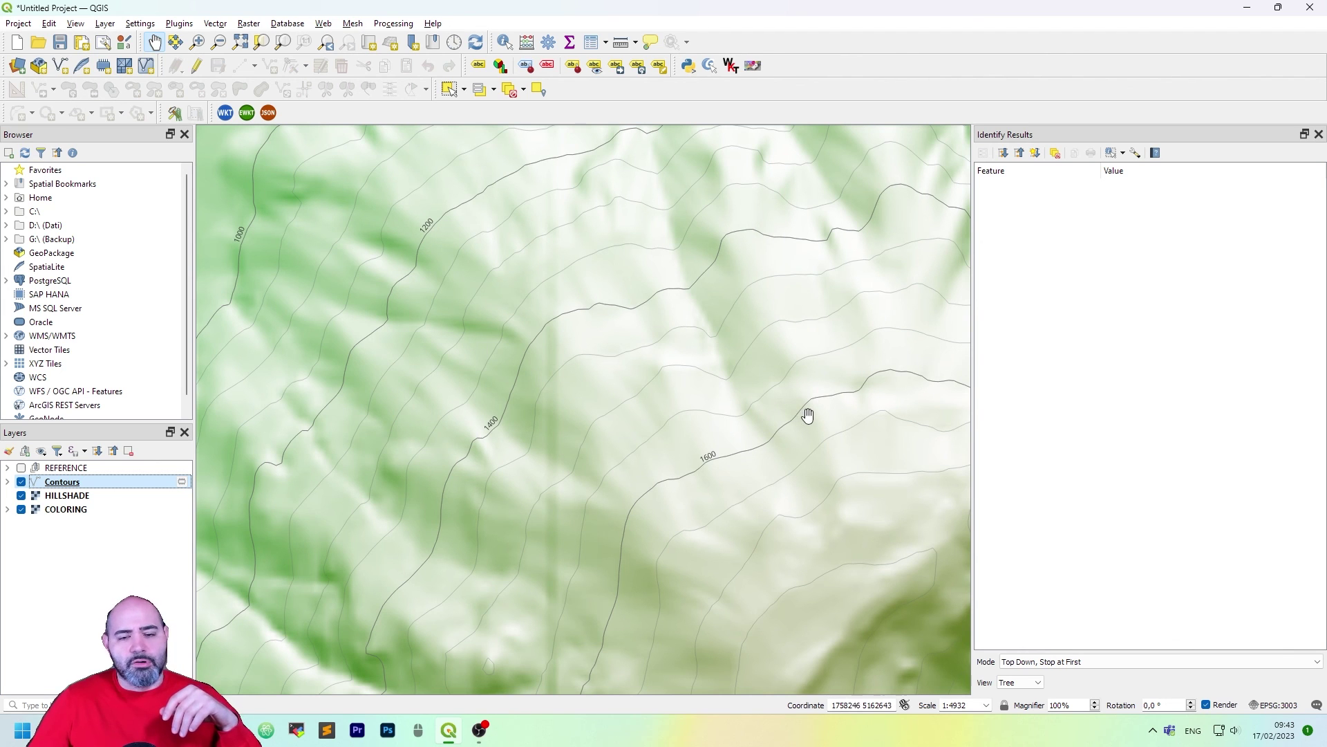
scroll(746, 419, down, 1)
scroll(746, 415, down, 1)
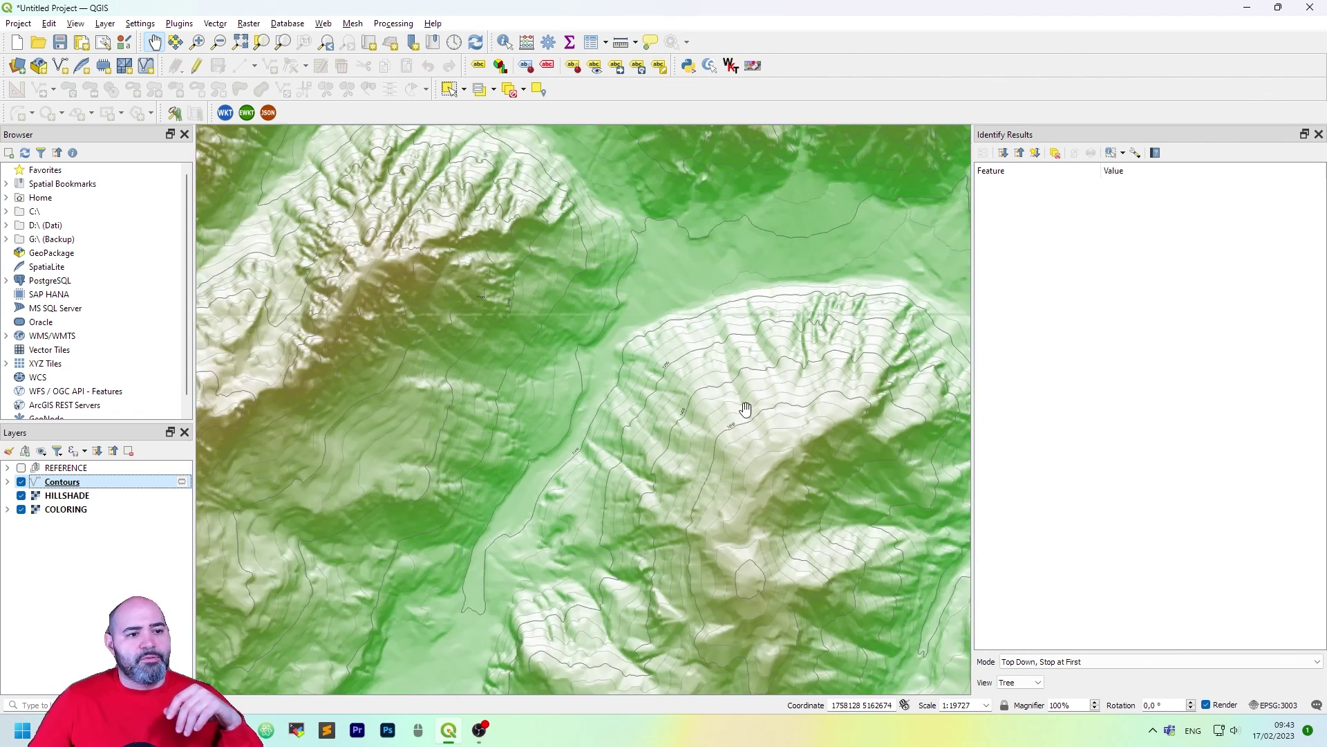
scroll(774, 407, down, 1)
scroll(775, 407, down, 2)
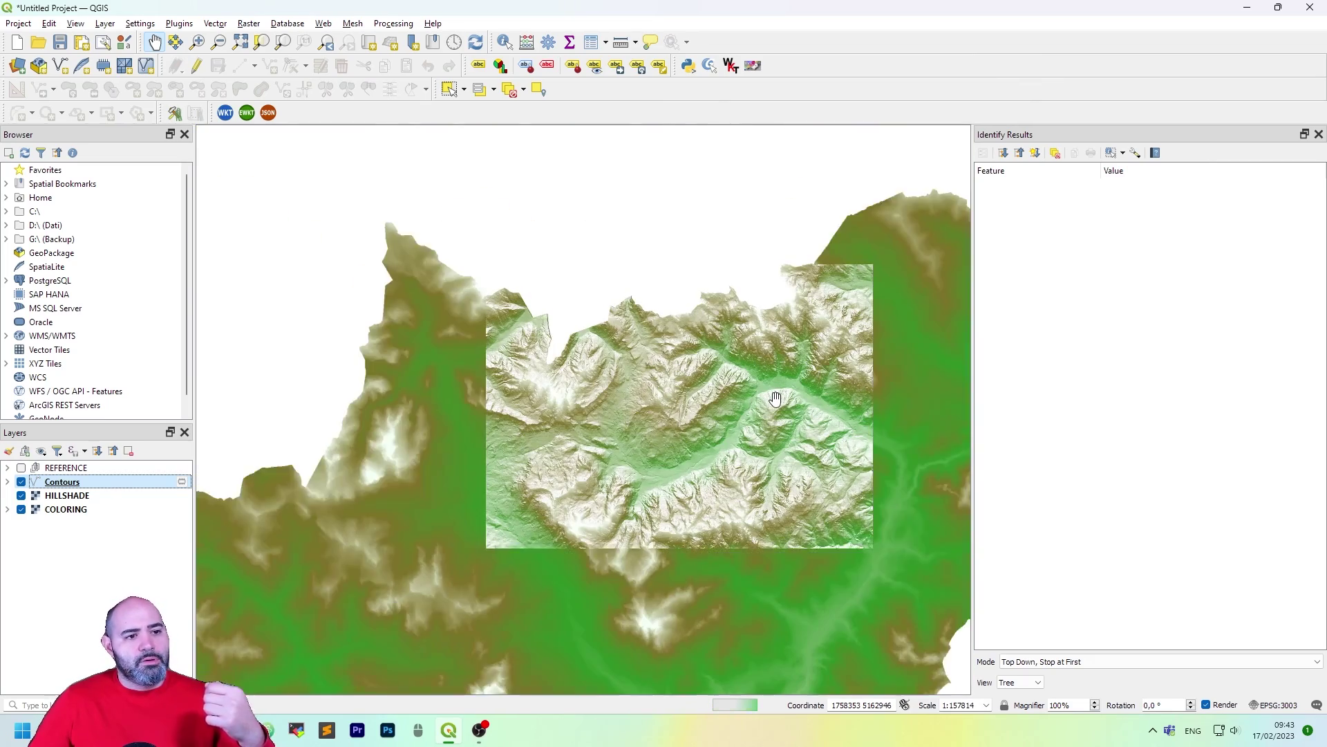
scroll(774, 399, up, 1)
drag(775, 399, 603, 315)
scroll(602, 312, up, 1)
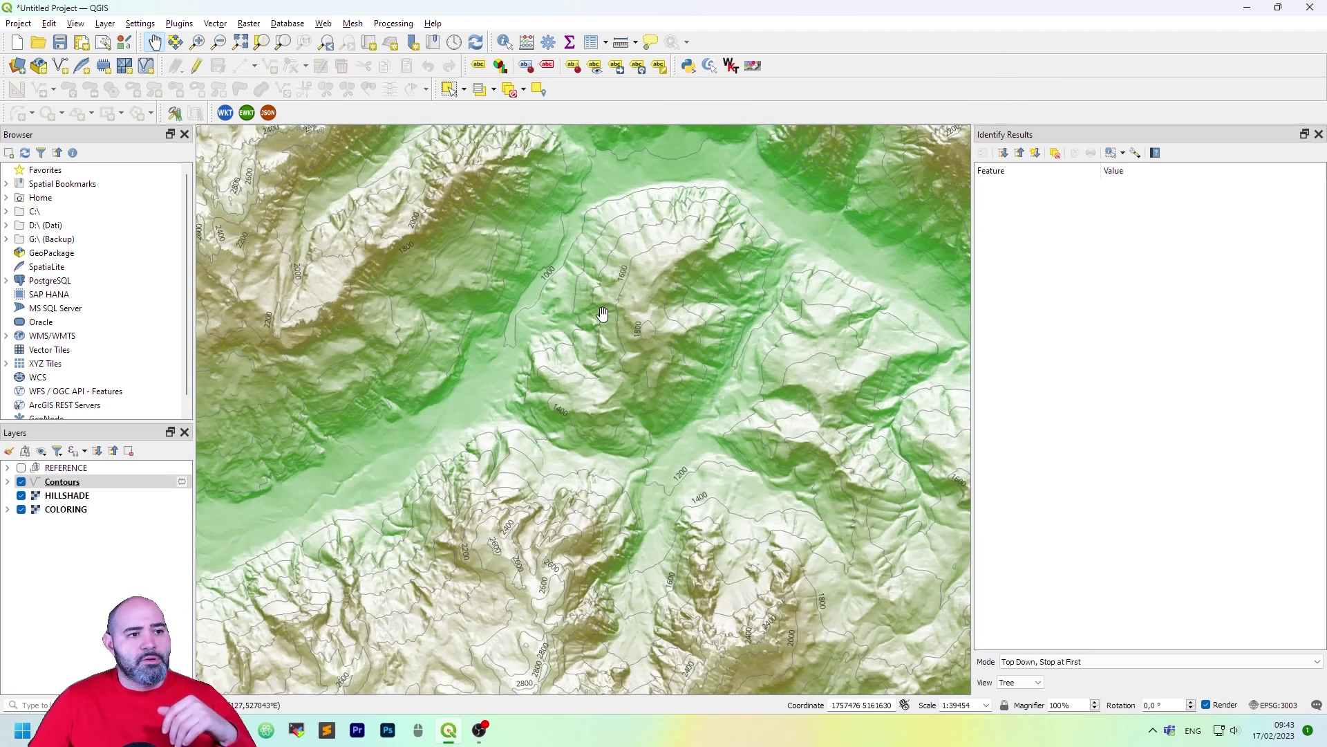
scroll(643, 276, up, 1)
drag(657, 208, 666, 295)
scroll(681, 281, up, 1)
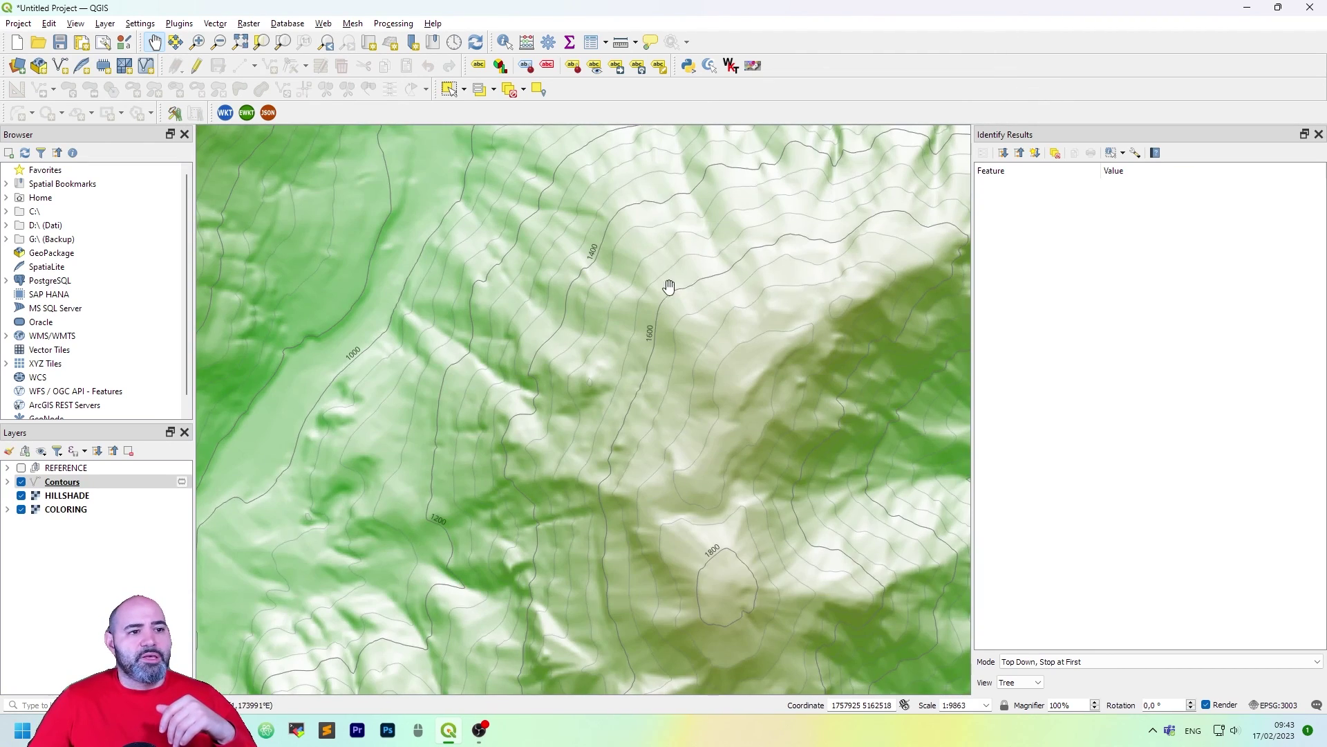
Step: Group Contours, HILLSHADE and COLORING as RESULT, collapse it, and show the REFERENCE group
shift+click(125, 511)
right_click(125, 510)
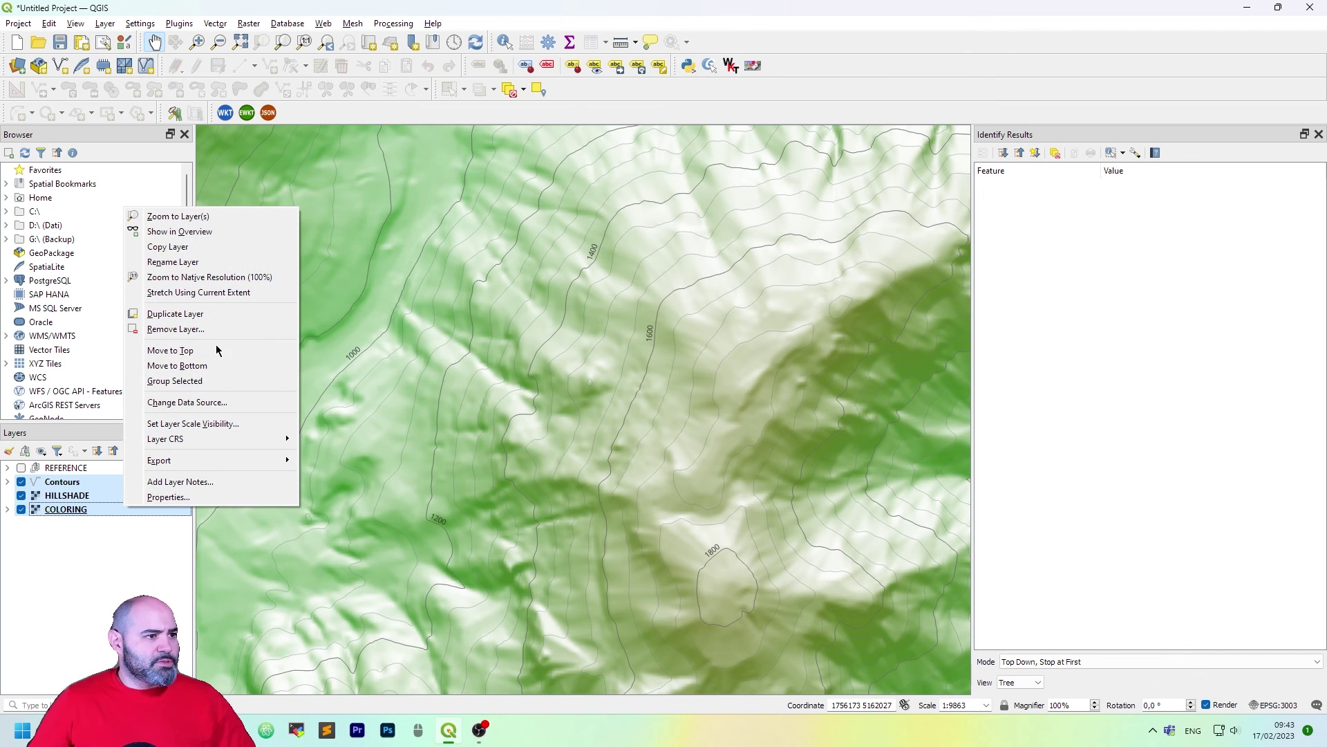
click(234, 382)
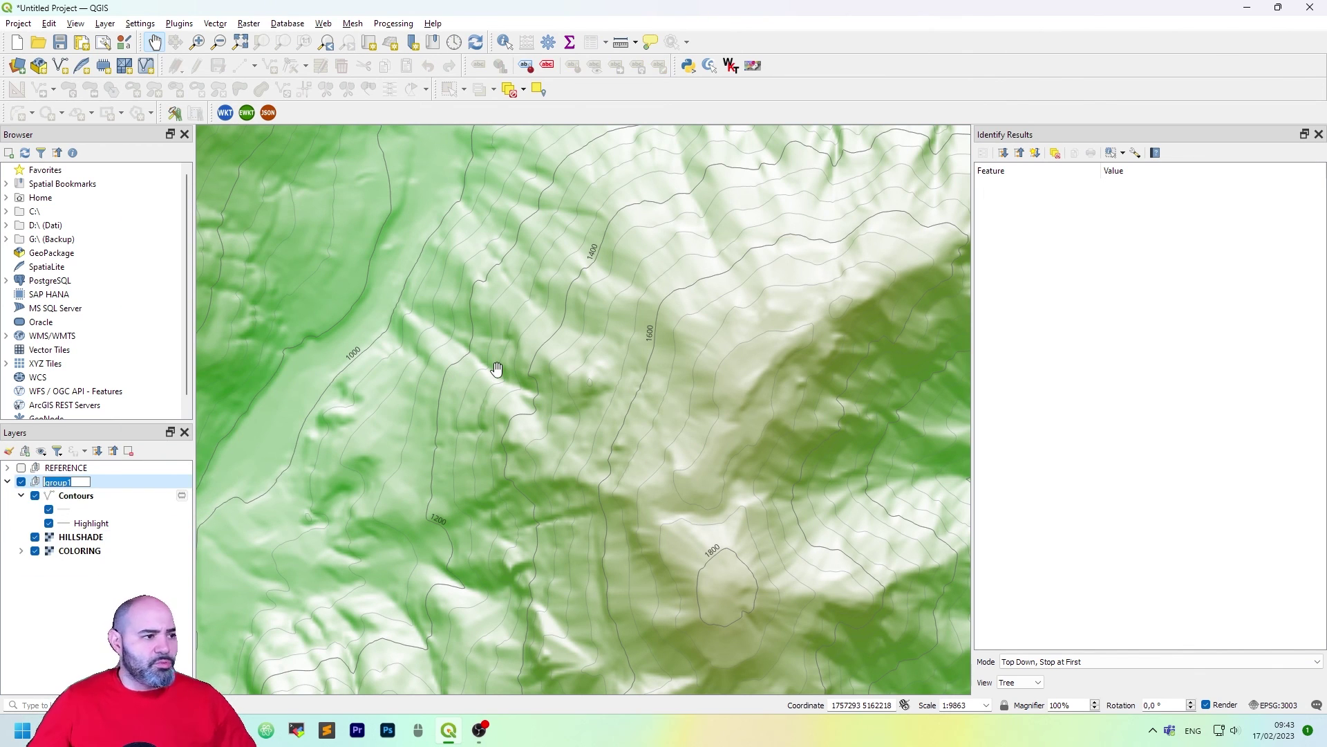
text(RESULT)
key(Return)
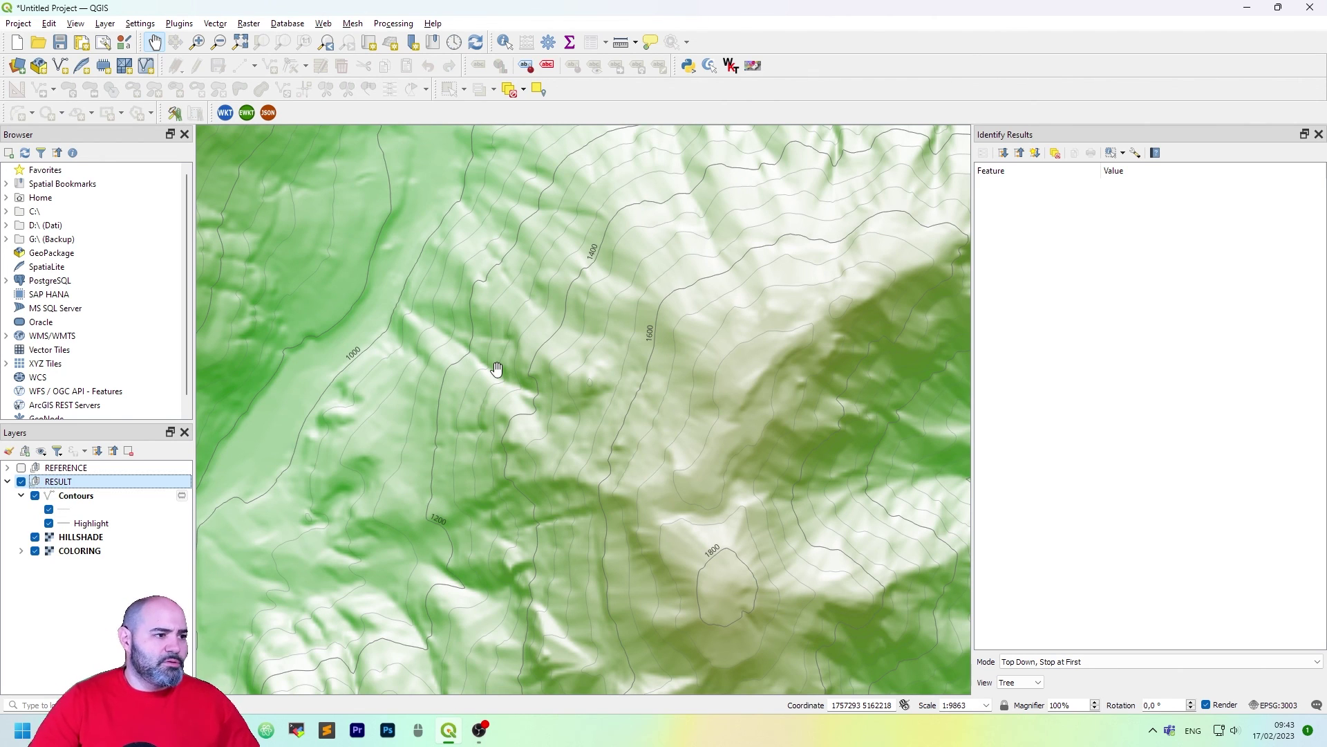
click(8, 482)
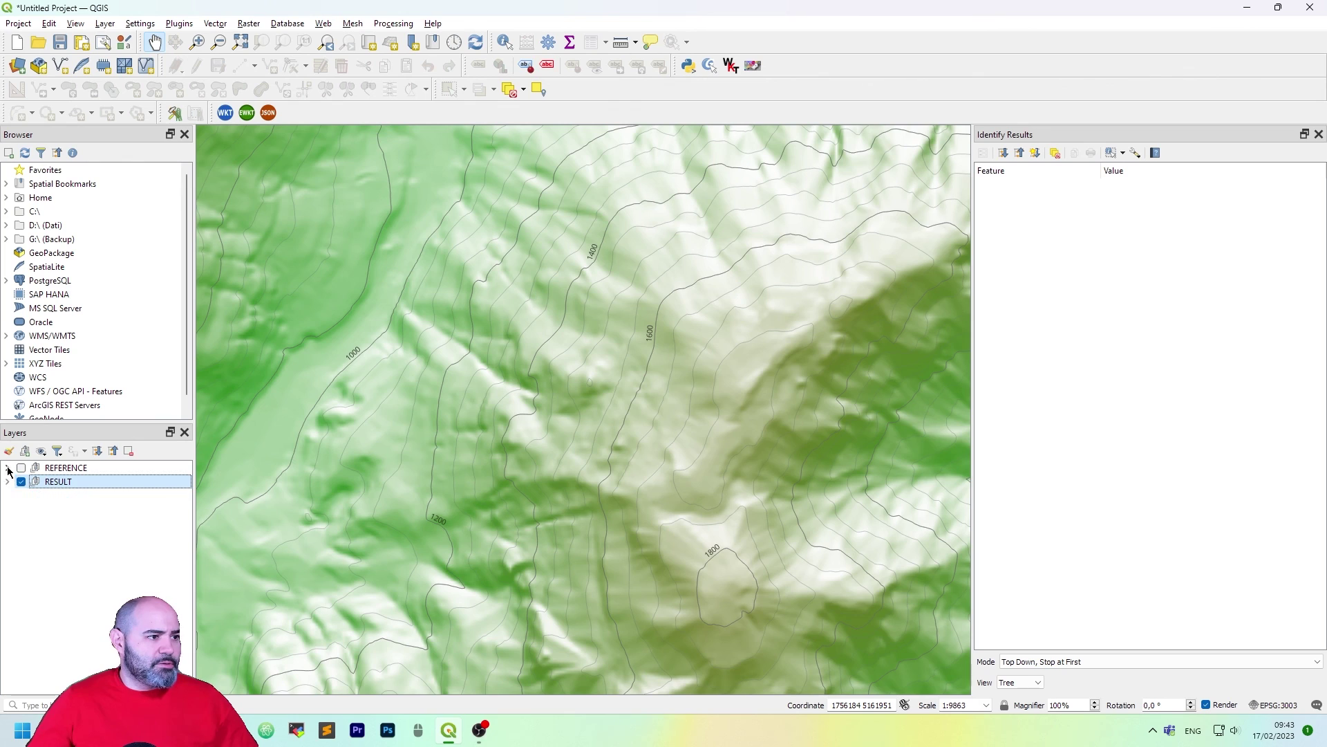
click(22, 468)
scroll(584, 418, down, 2)
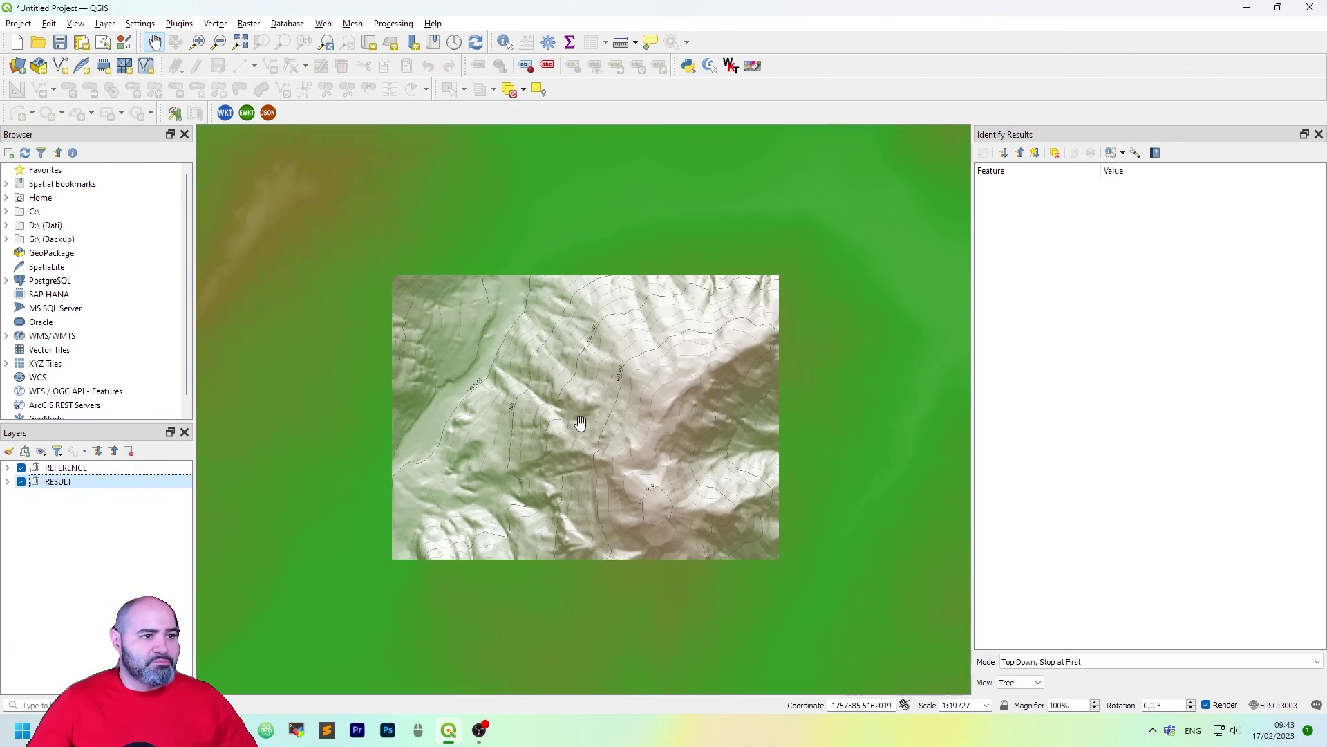
Step: Toggle the REFERENCE group to compare with the result, leave it hidden, and zoom out
click(7, 468)
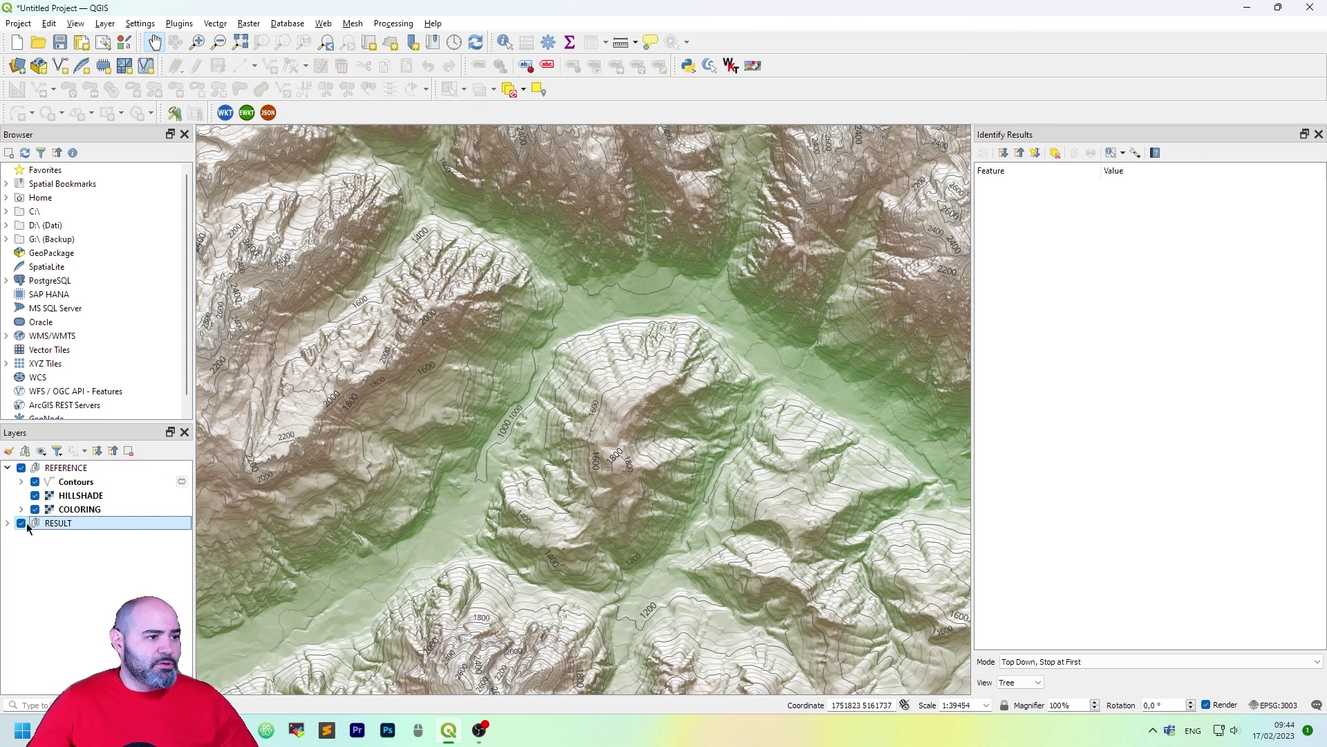
click(27, 470)
click(22, 468)
click(22, 468)
click(22, 468)
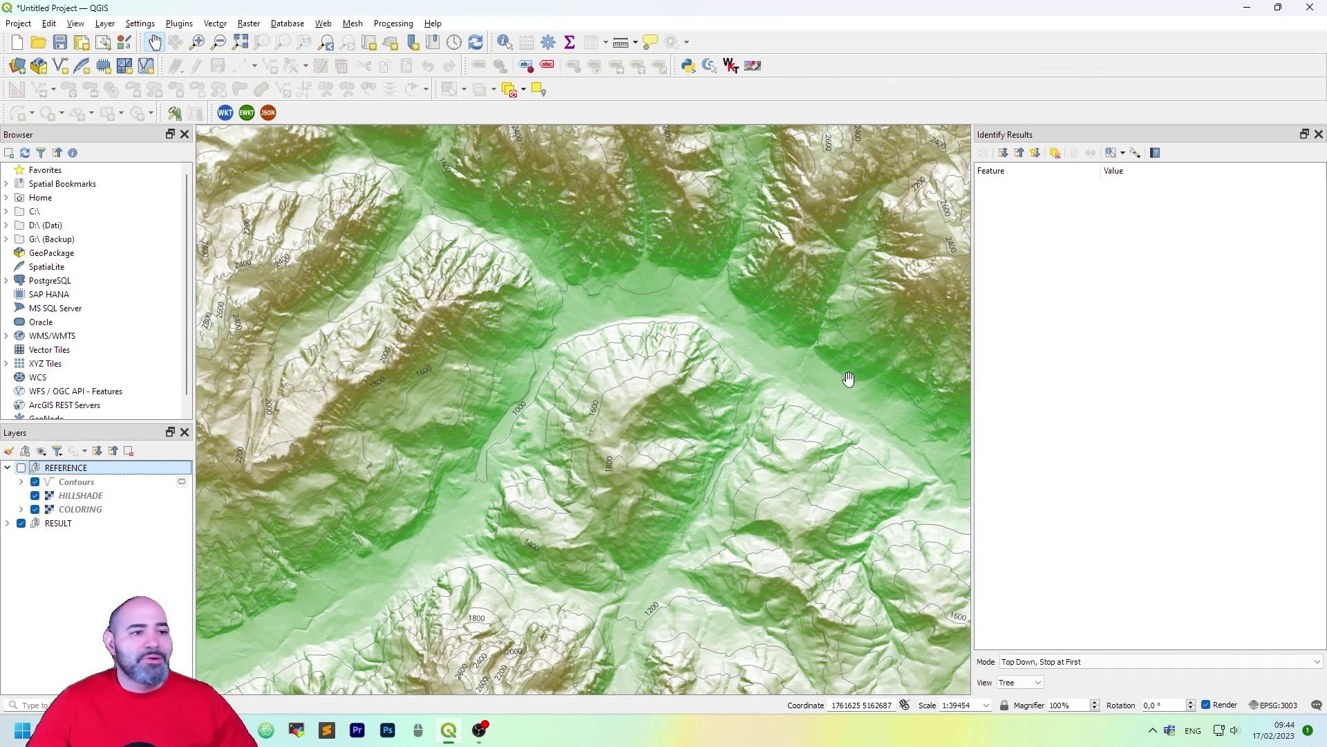
scroll(750, 400, down, 1)
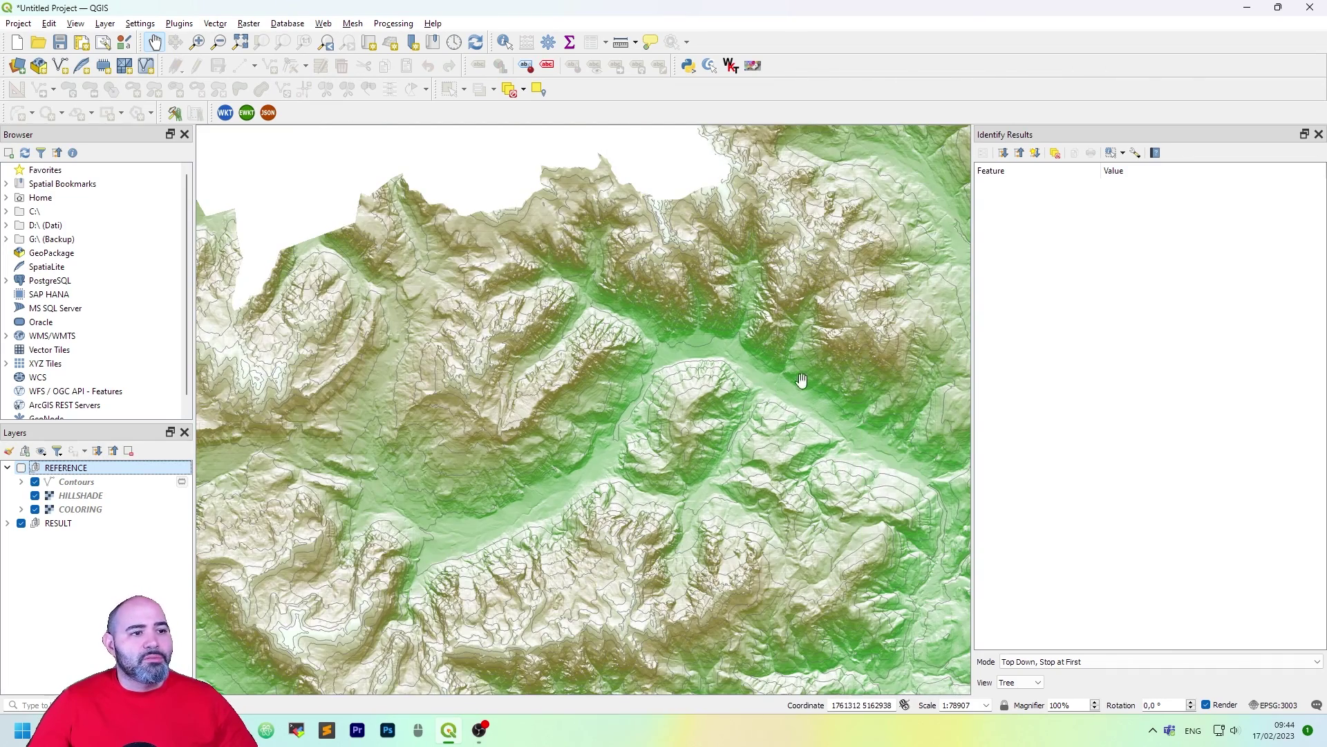
scroll(810, 379, right, 3)
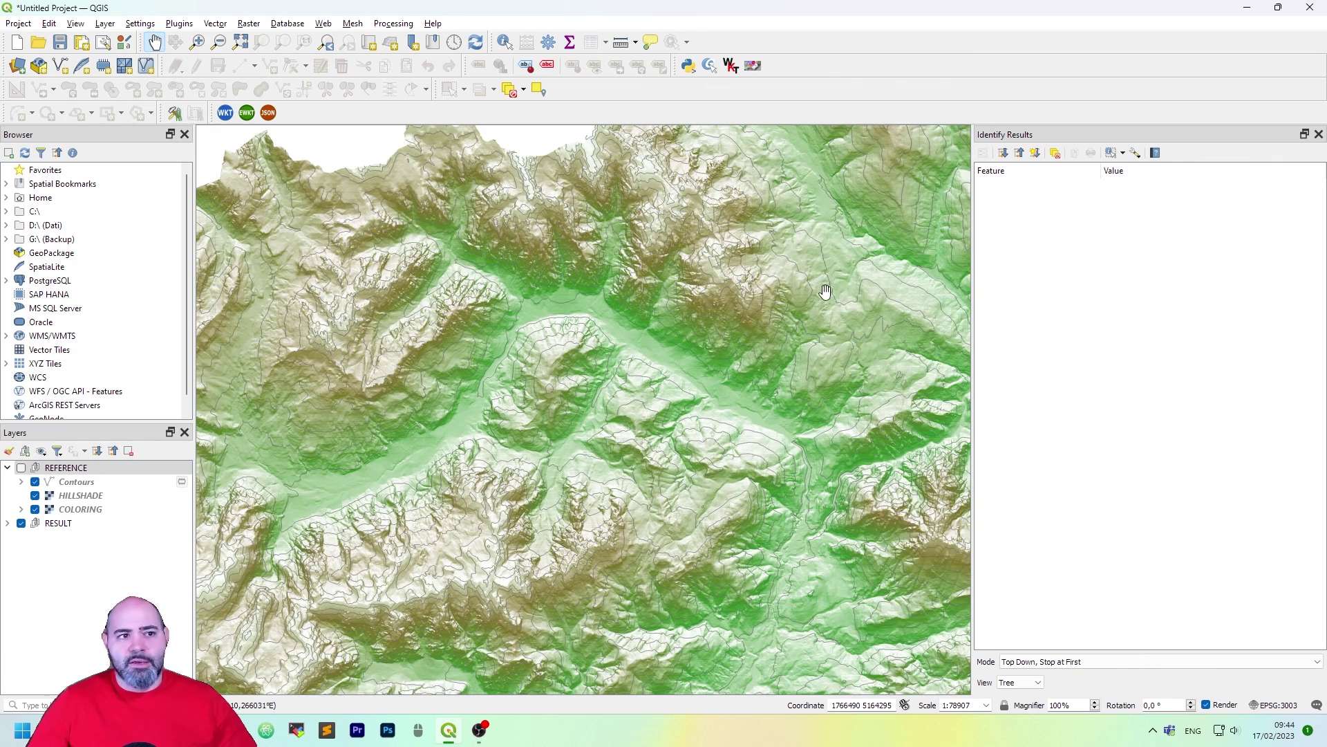
scroll(642, 338, down, 1)
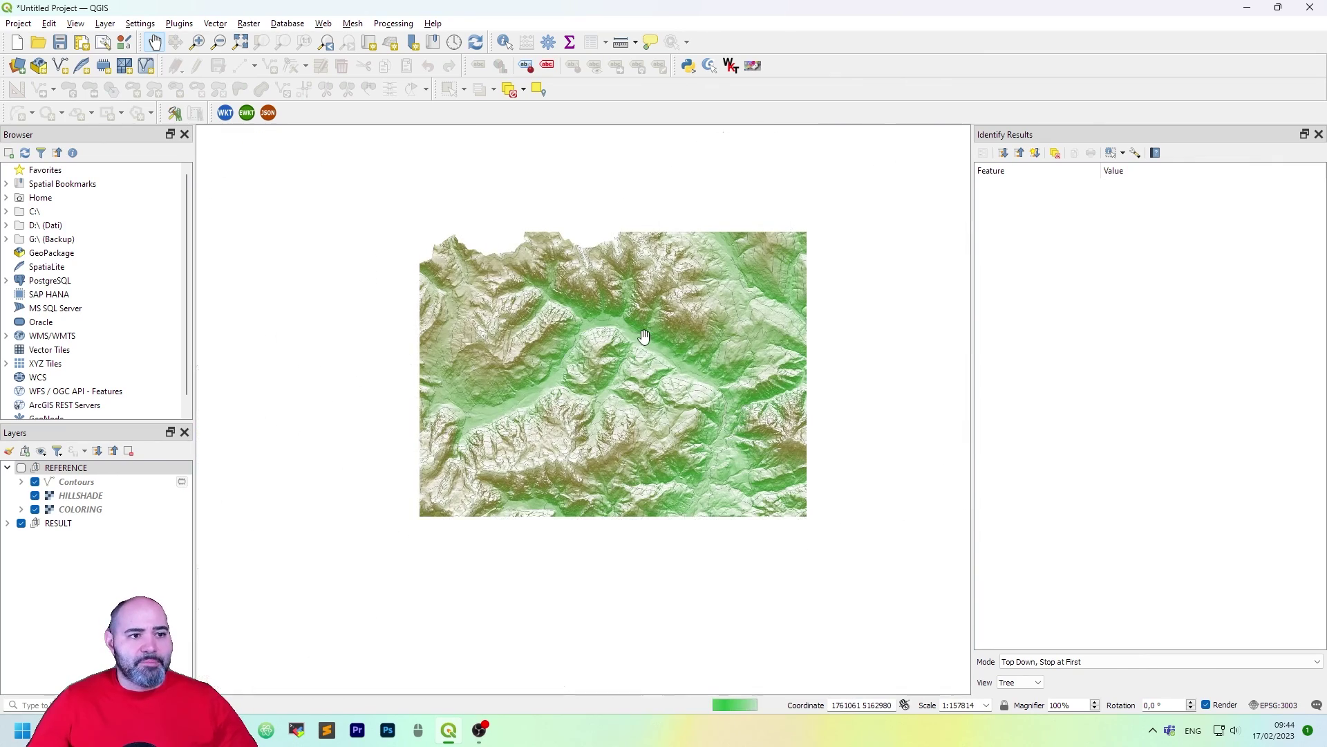